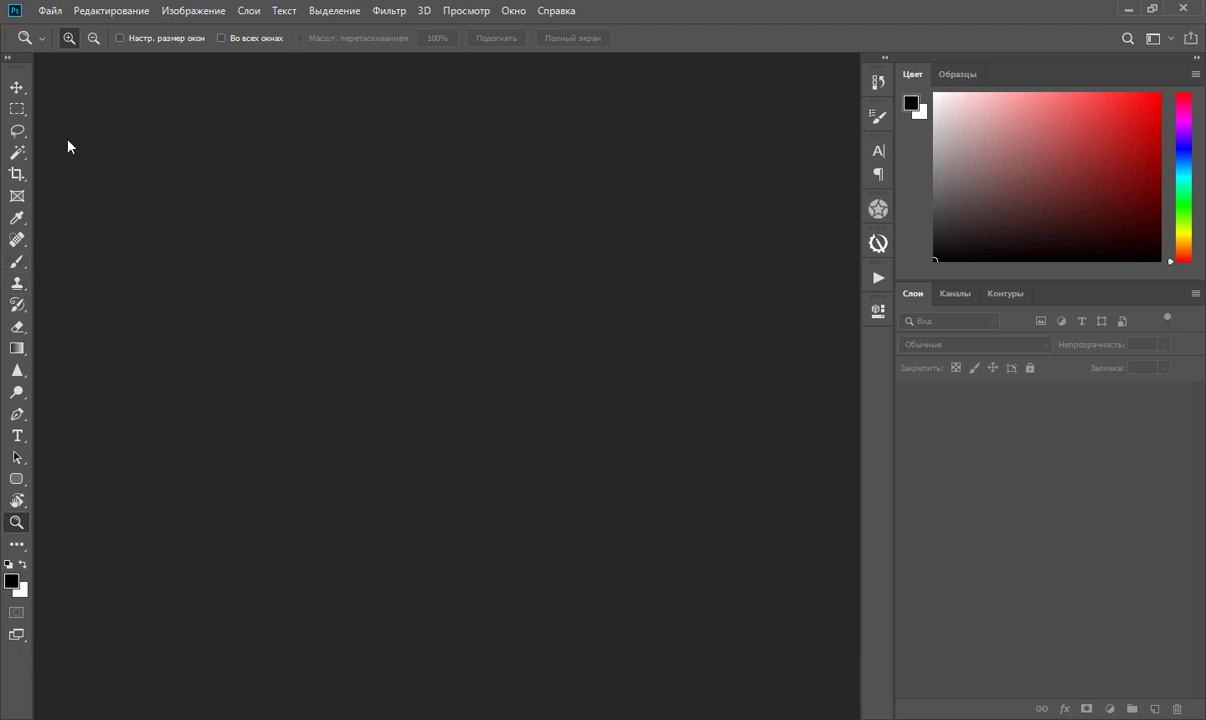
Open the recent raw file IMG_0165.cr2 in Camera Raw.
left_click(48, 12)
mouse_move(102, 109)
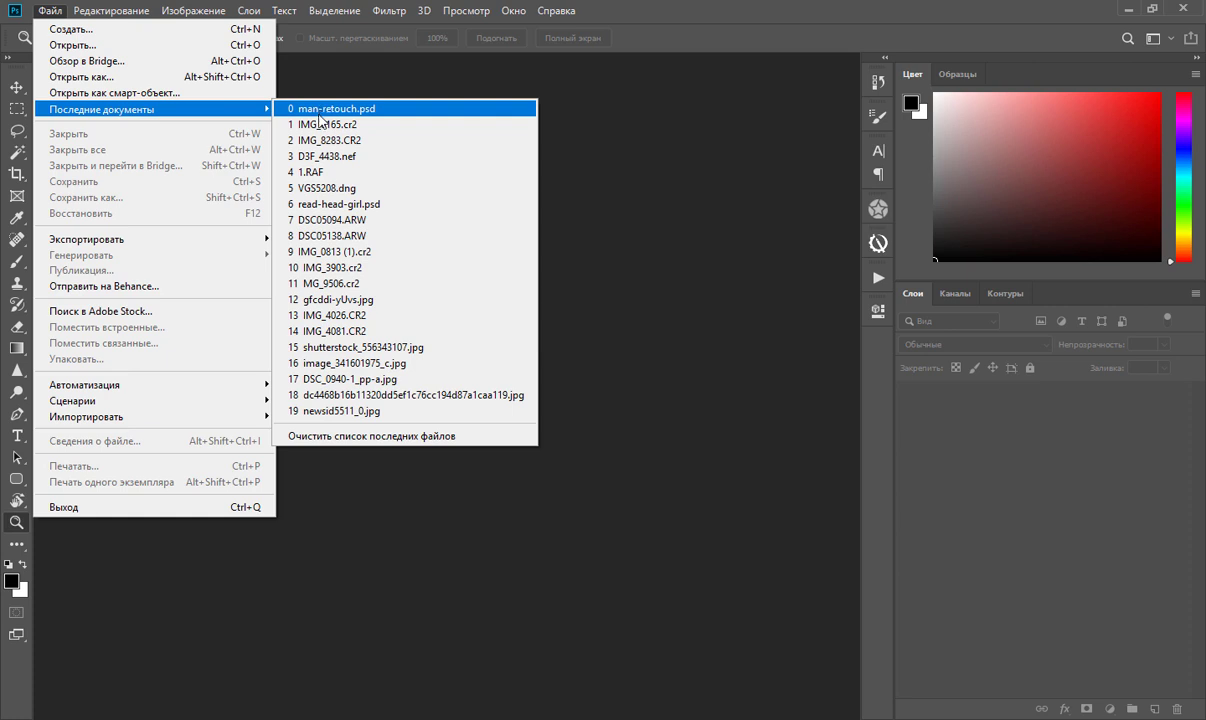
left_click(318, 126)
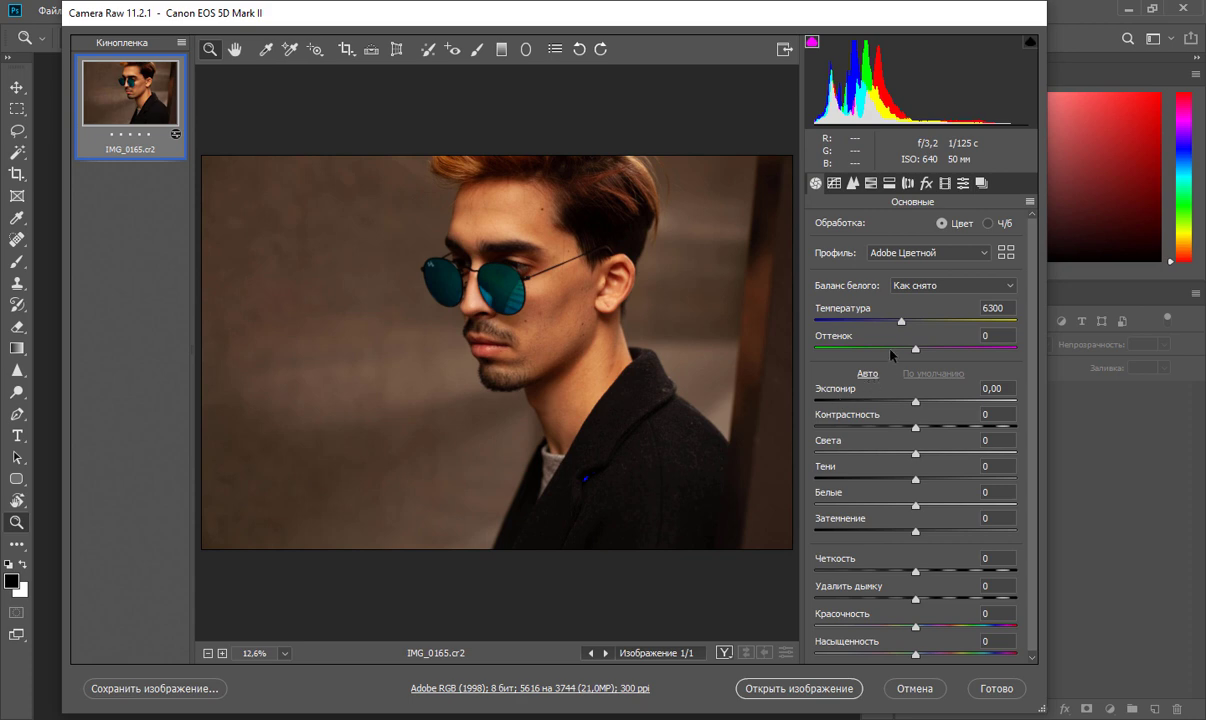
Drag Temperature down to 4900 and Exposure up to +0,15 in the Basic panel.
left_click_drag(901, 321, 874, 327)
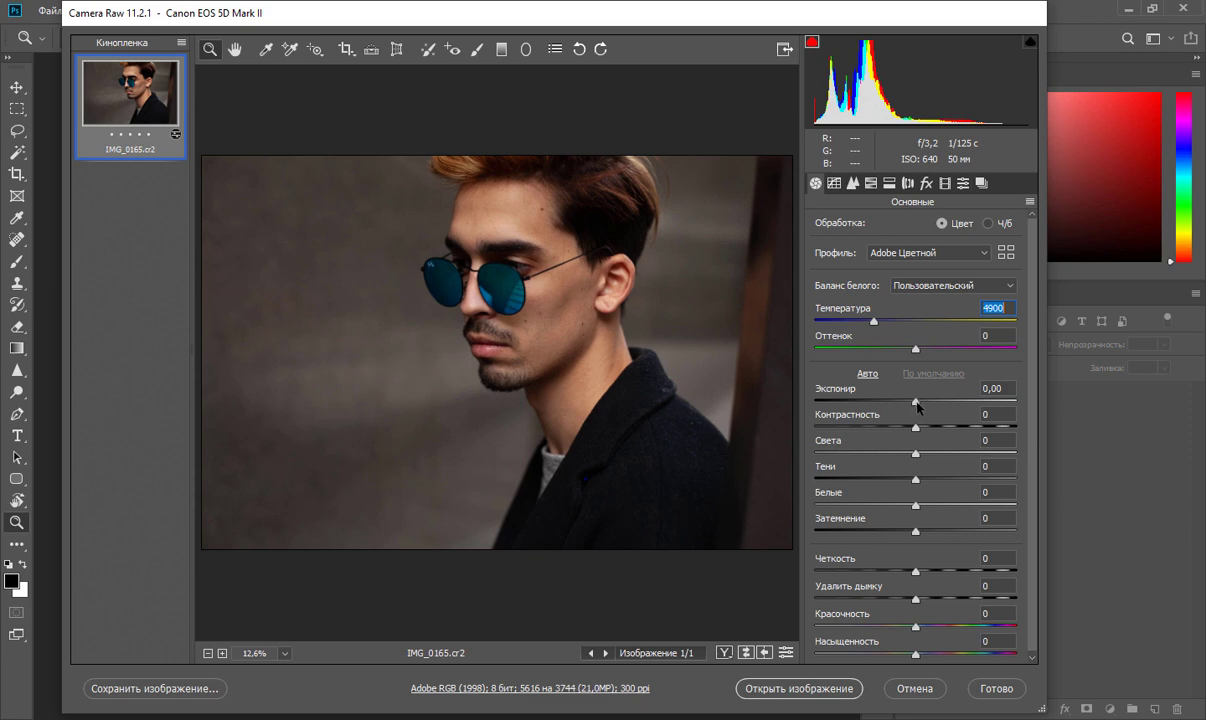
left_click_drag(916, 402, 919, 401)
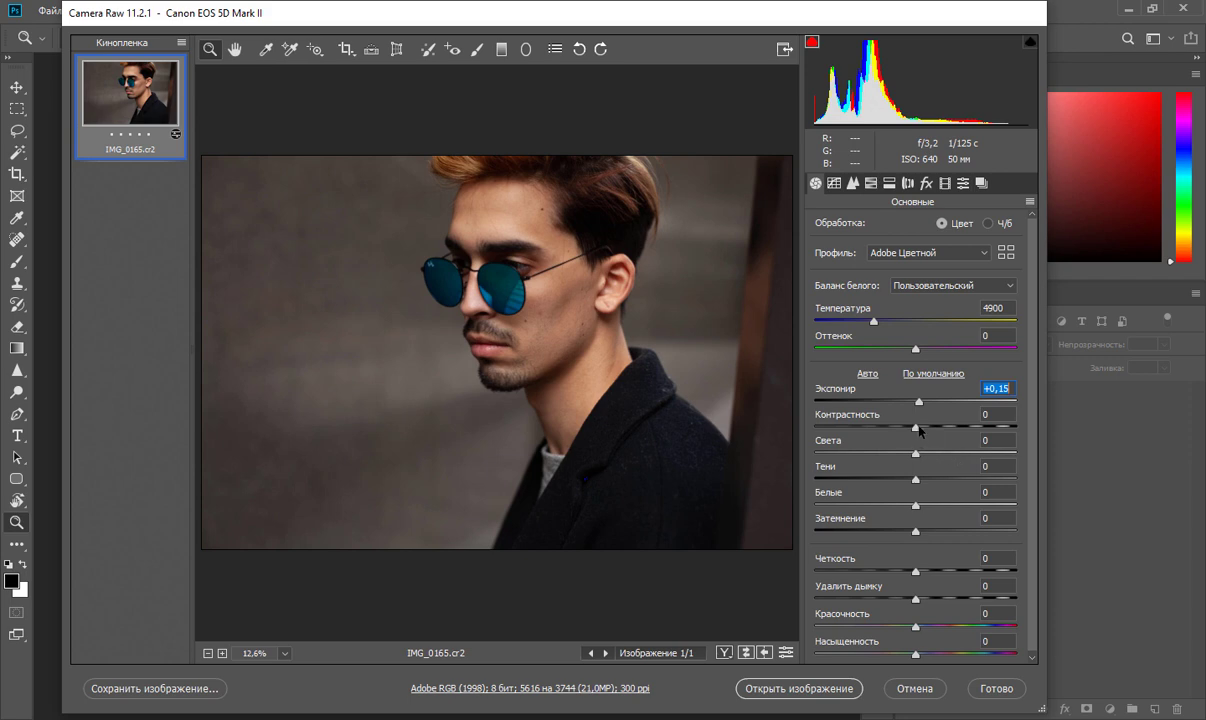
Lower Contrast to -25 and Highlights to -68.
left_click(913, 428)
left_click_drag(913, 429, 891, 431)
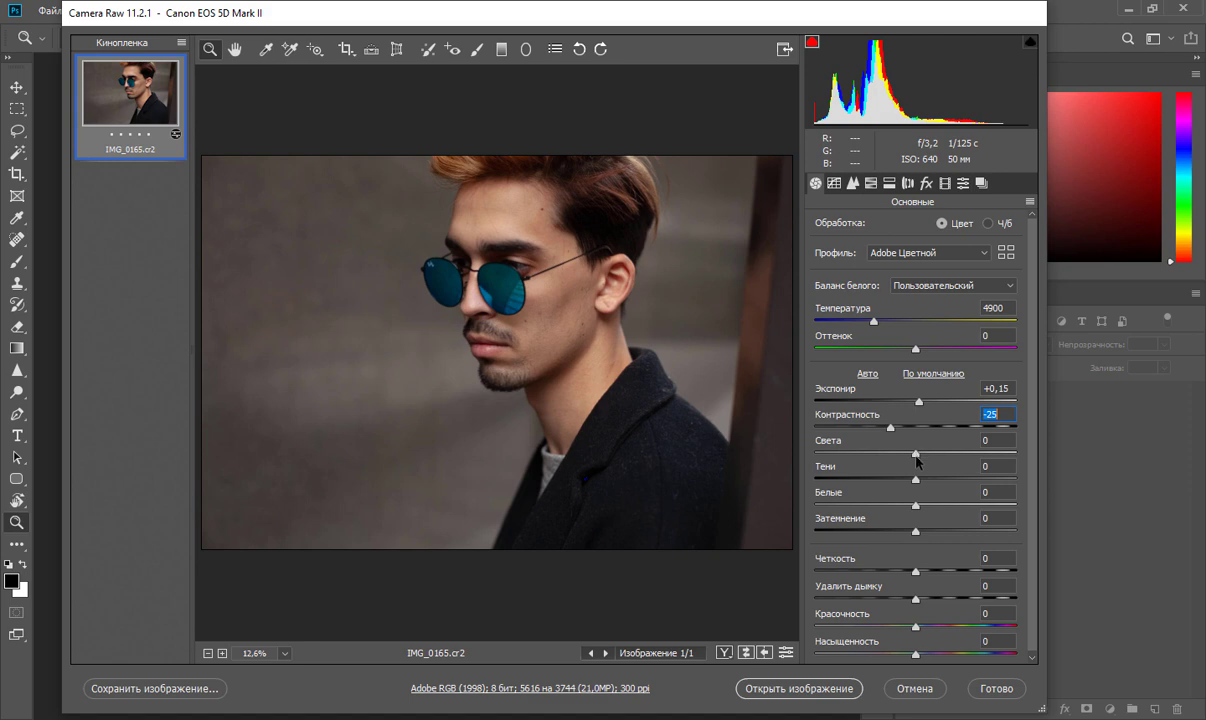
left_click_drag(916, 455, 860, 459)
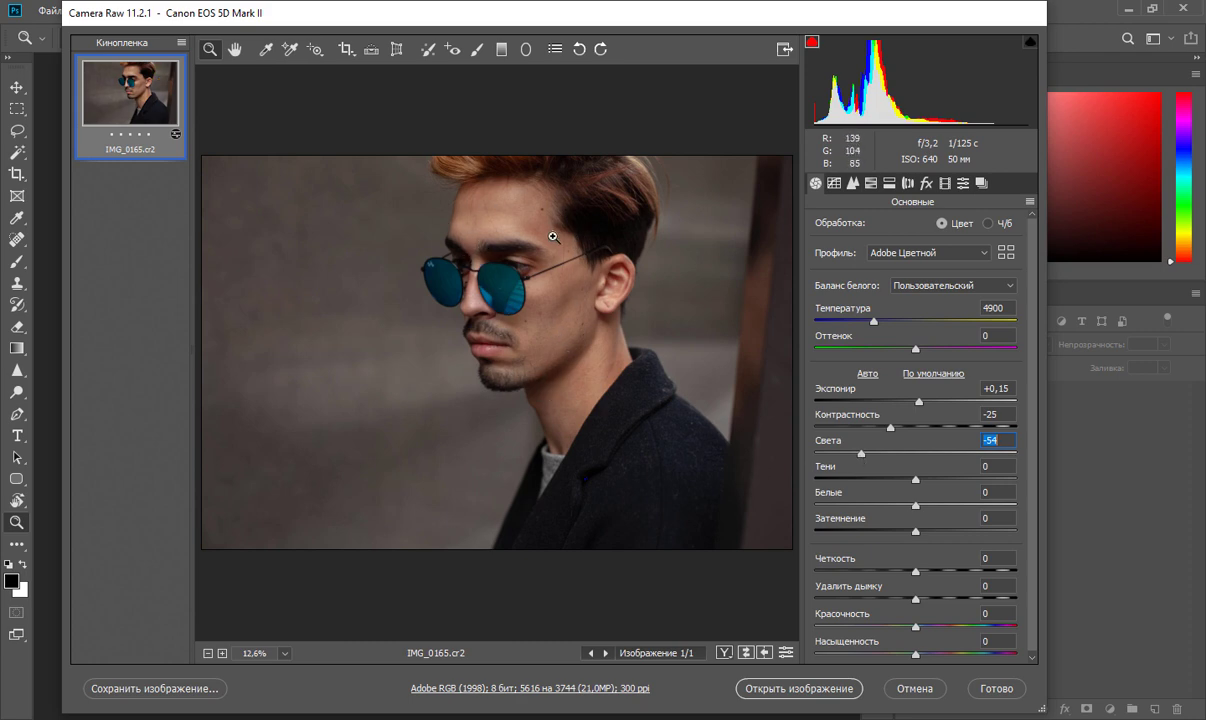
left_click_drag(862, 455, 849, 457)
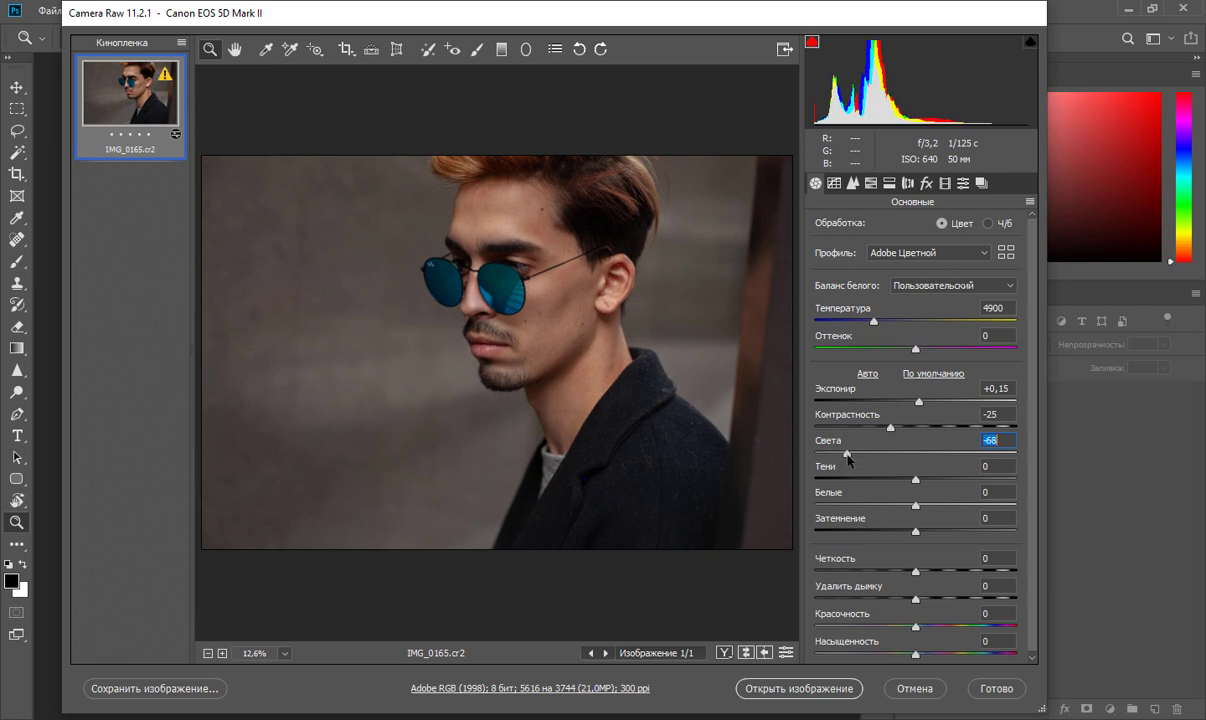
Raise Shadows to +75 and Blacks to +26.
left_click(916, 481)
left_click_drag(916, 483, 972, 488)
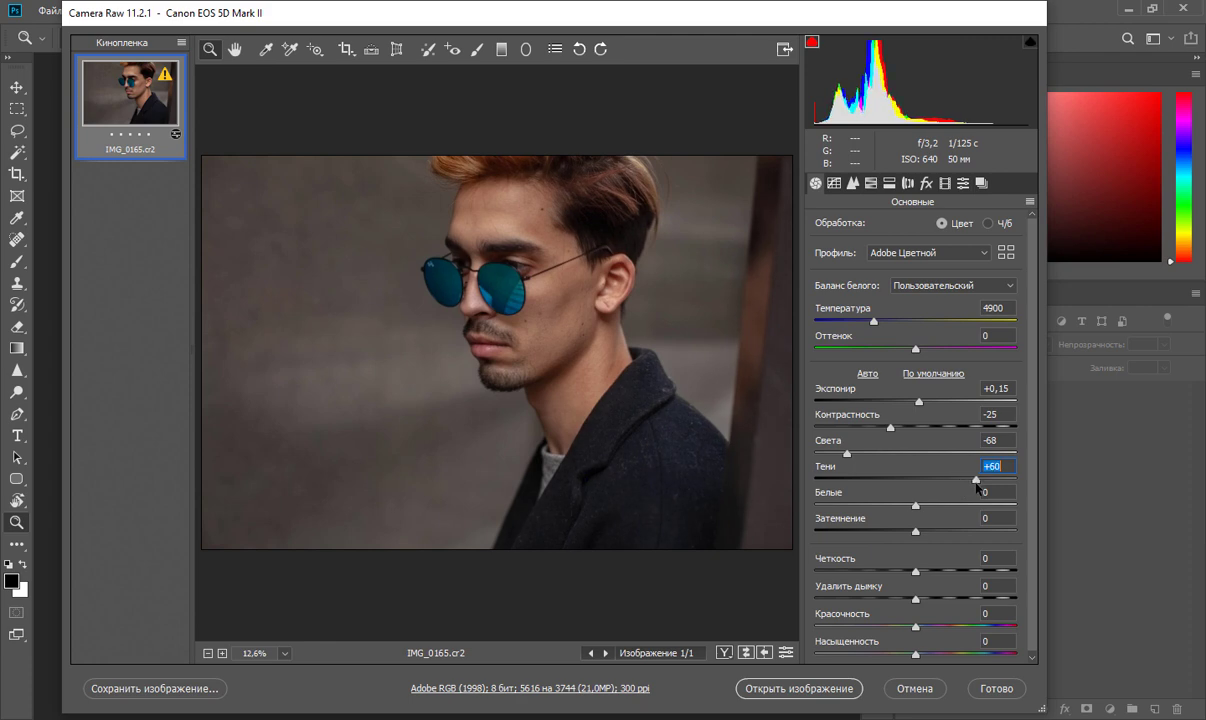
left_click_drag(972, 488, 992, 481)
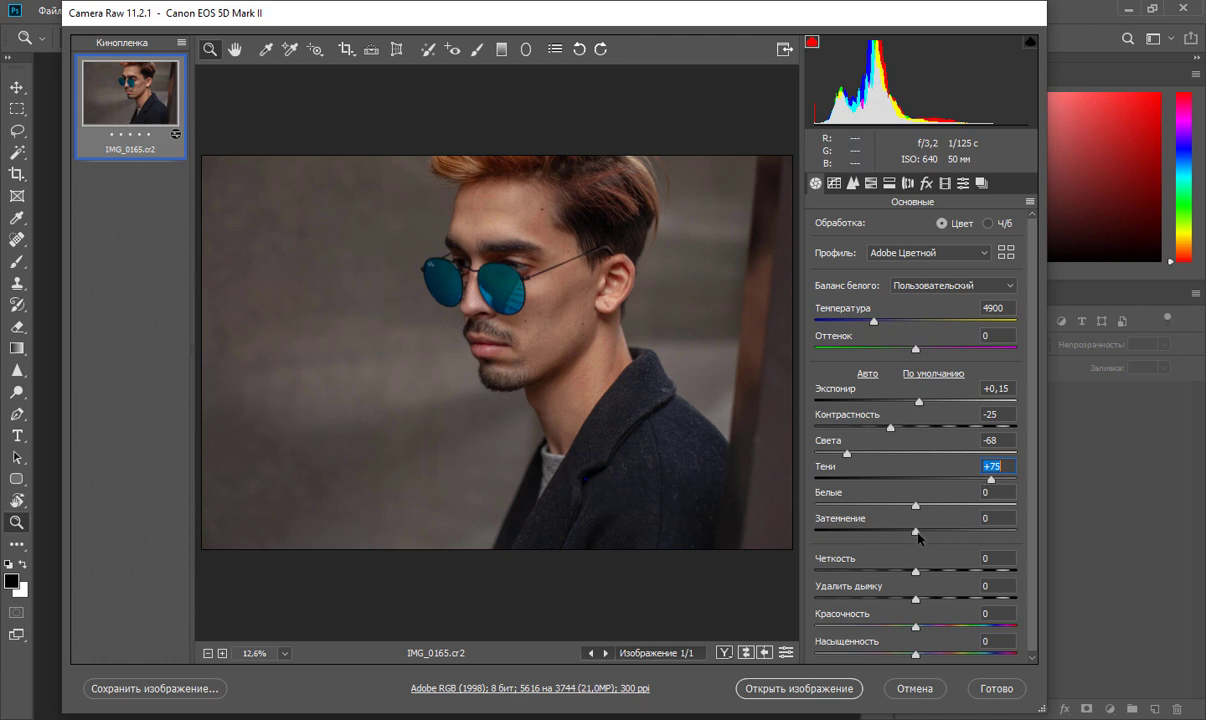
left_click_drag(915, 531, 944, 535)
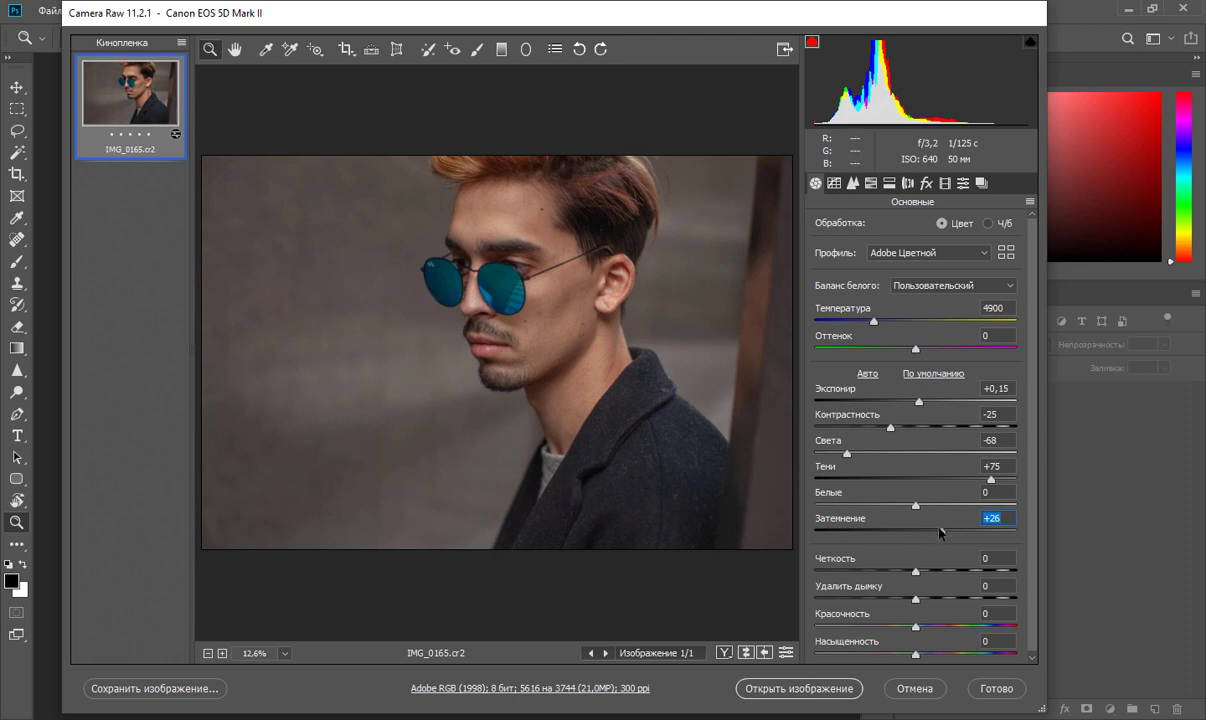
Set Whites to -36 and Saturation to -30, then open the developed image in Photoshop.
left_click_drag(915, 505, 880, 507)
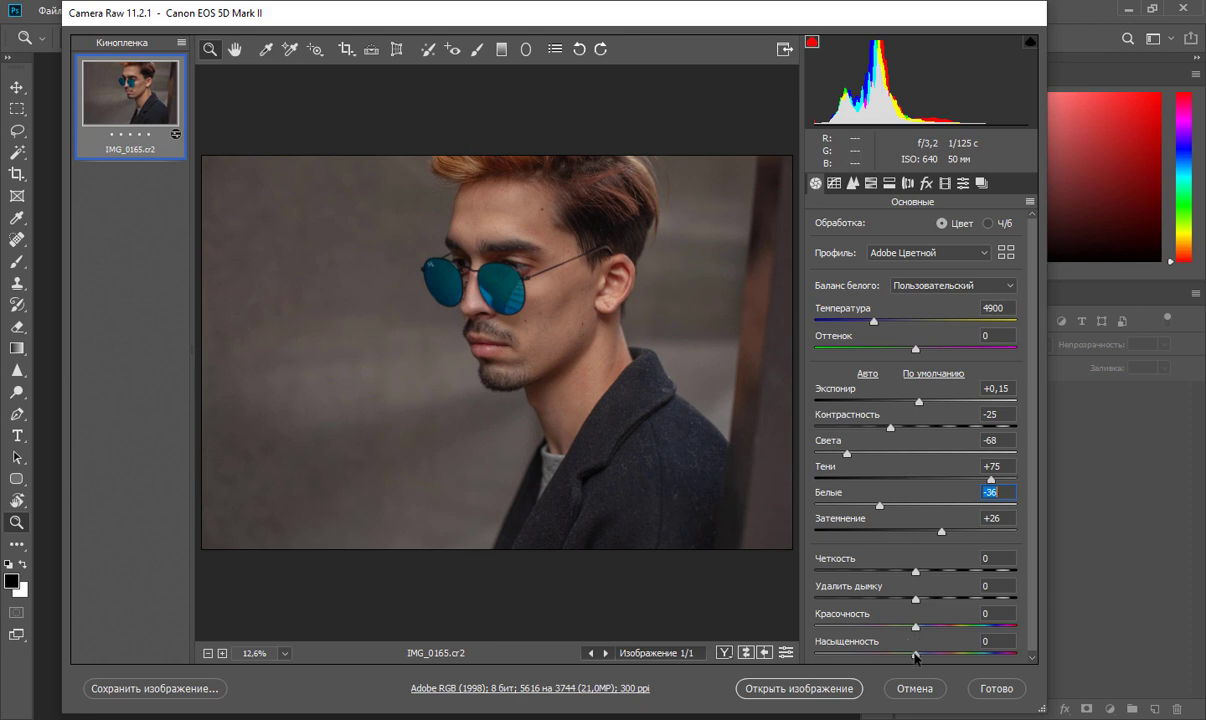
mouse_move(915, 655)
left_mouse_down()
mouse_move(935, 658)
mouse_move(890, 658)
left_mouse_up()
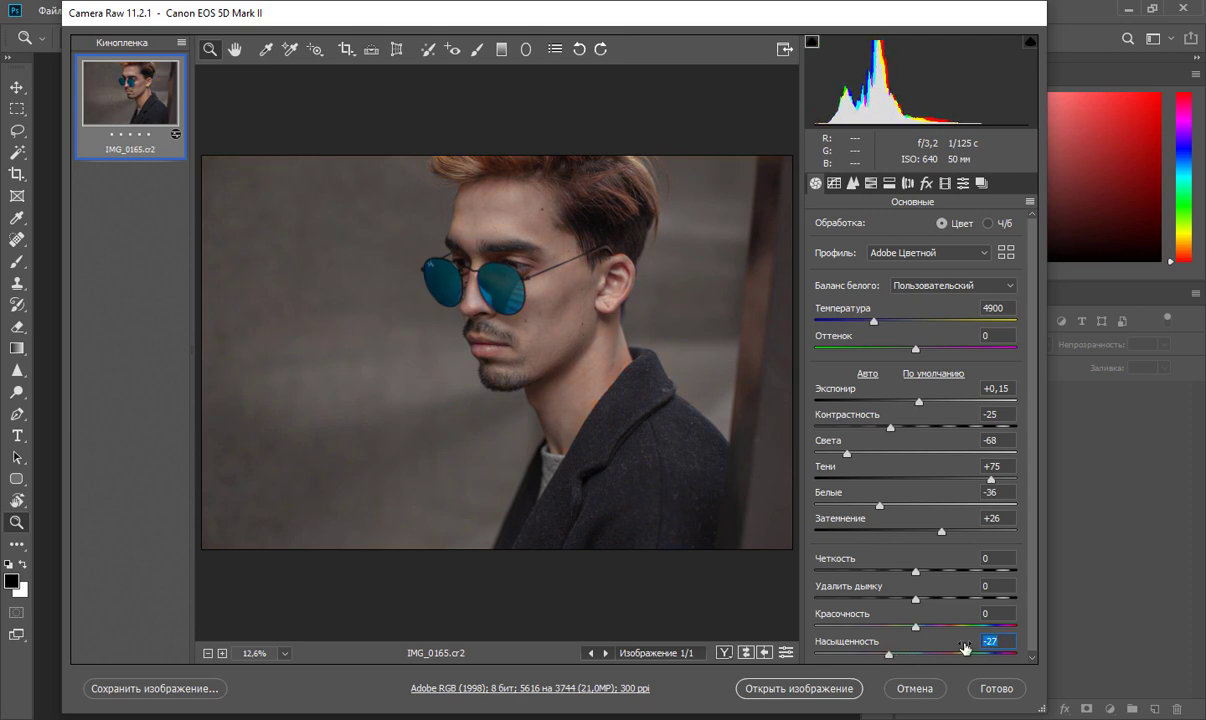
type("-30")
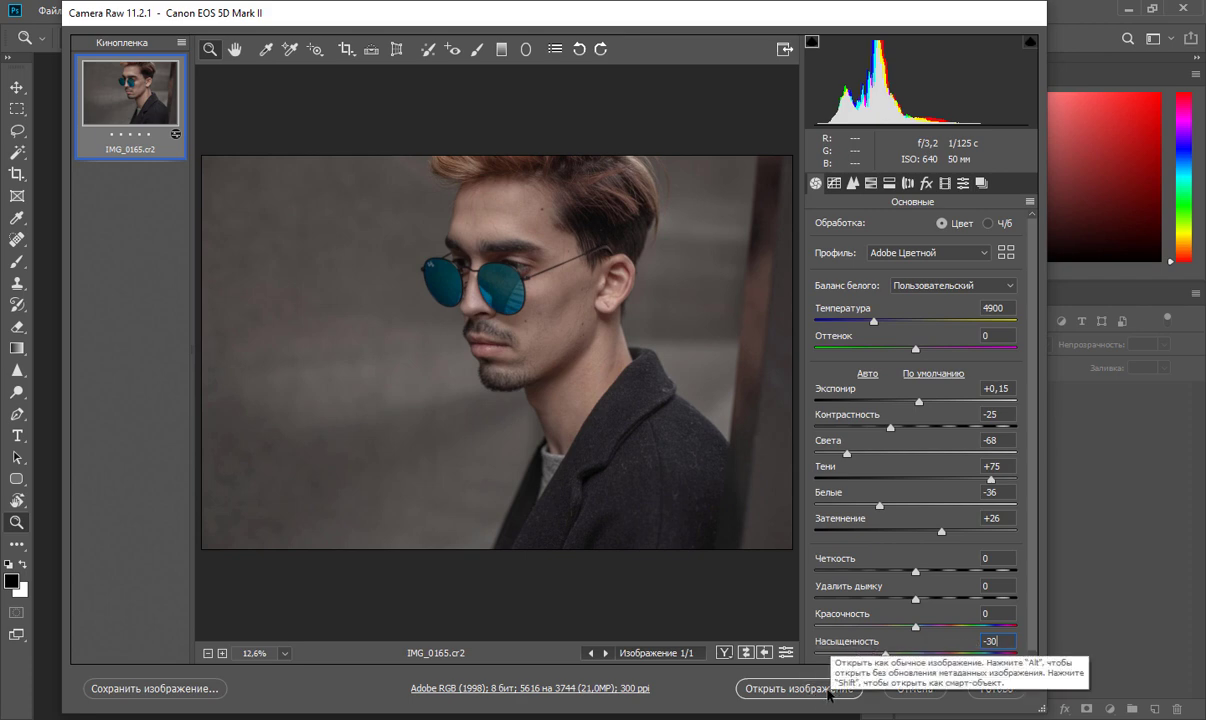
left_click(828, 690)
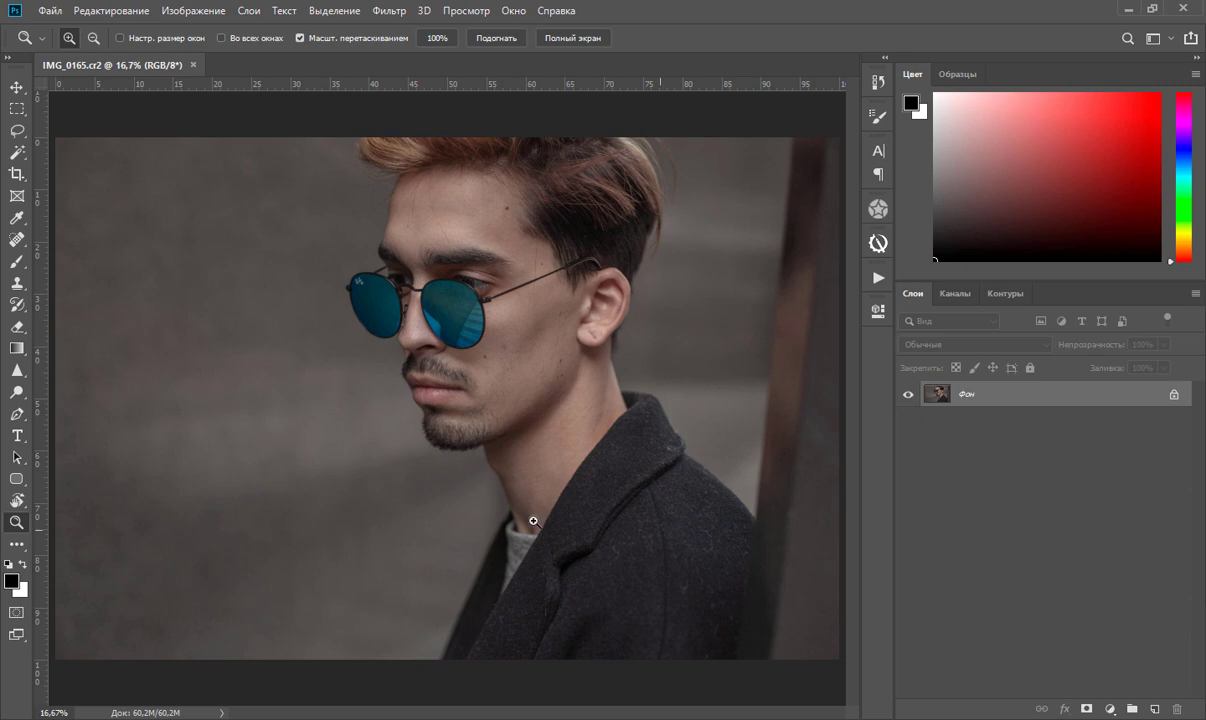
Zoom to 33.3% on the man's face and scroll around to inspect the skin.
left_click(462, 376)
scroll(554, 421, "up", 1)
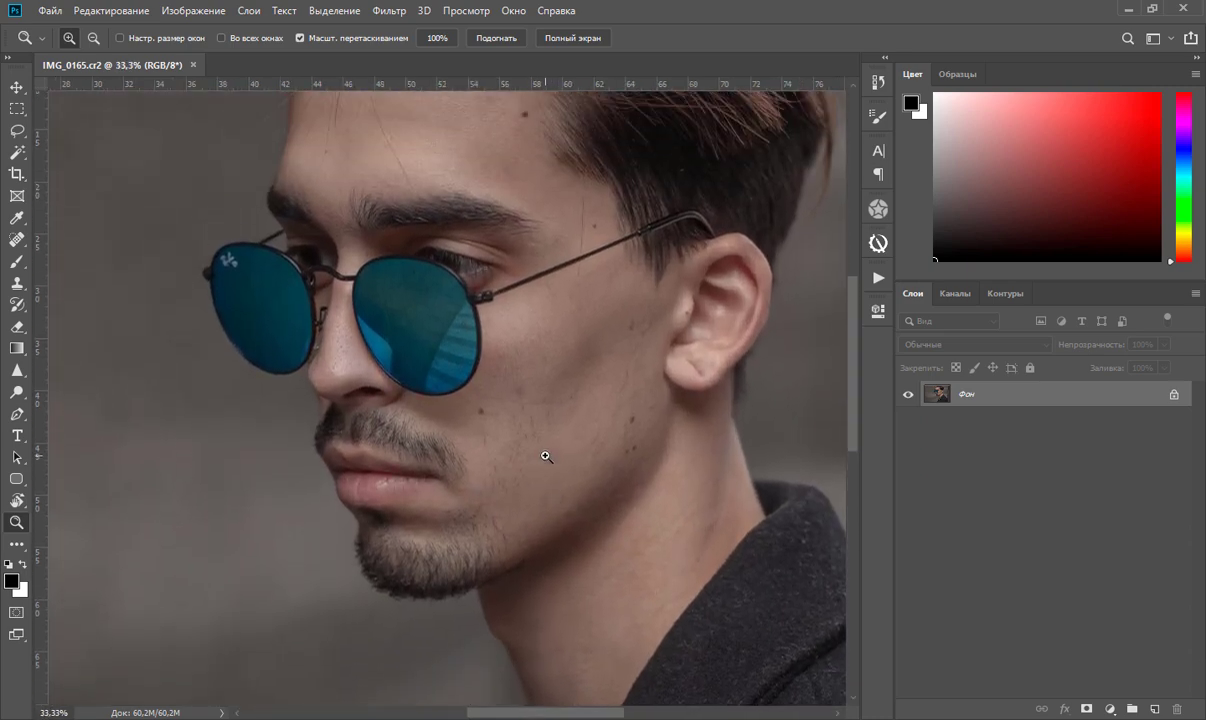
scroll(544, 461, "up", 2)
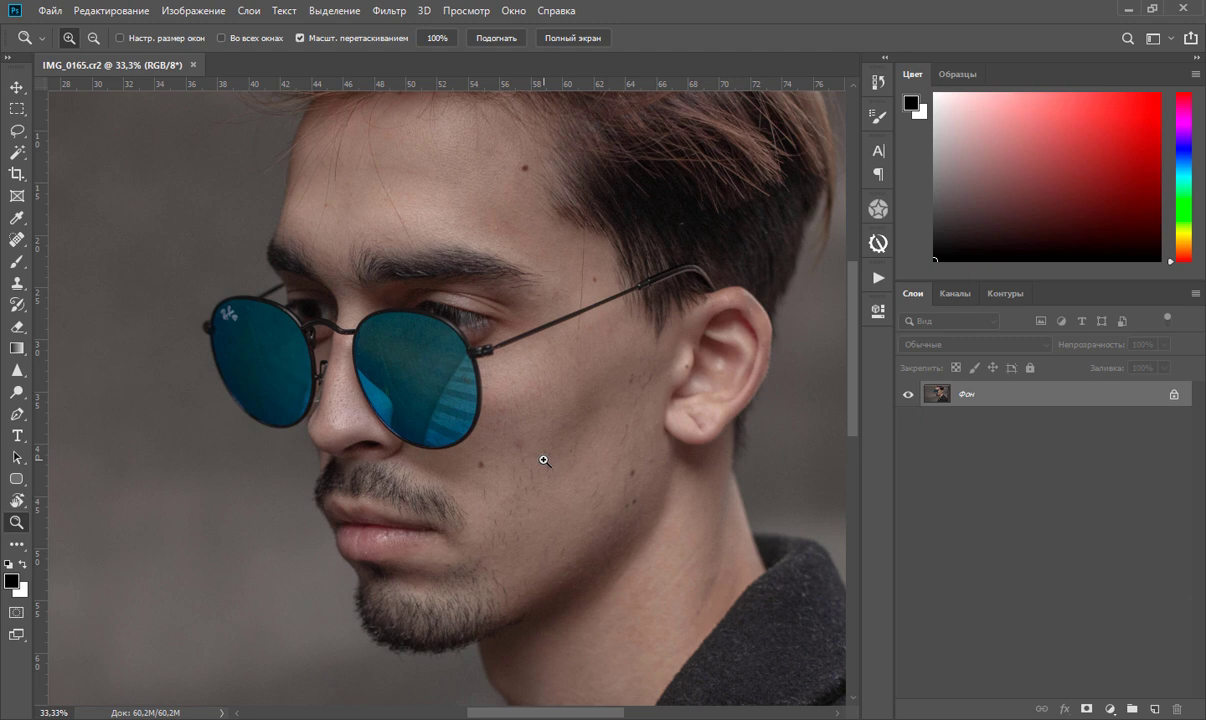
scroll(544, 461, "up", 2)
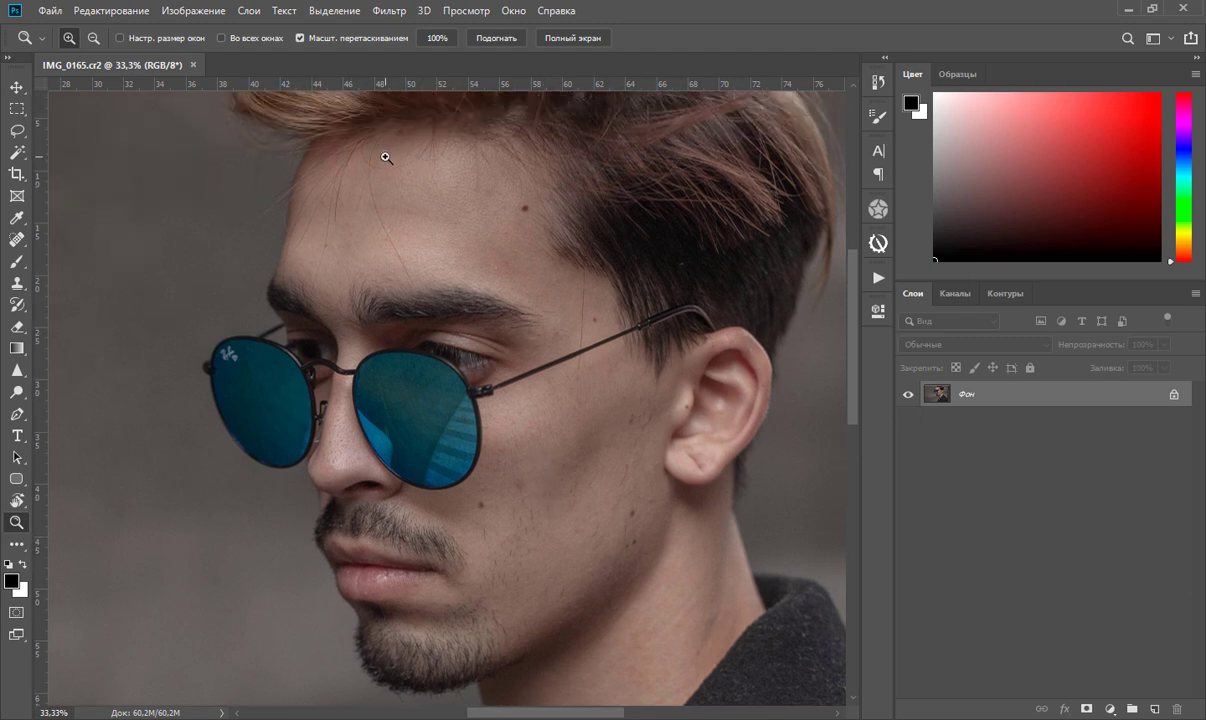
scroll(143, 228, "up", 2)
scroll(151, 253, "up", 1)
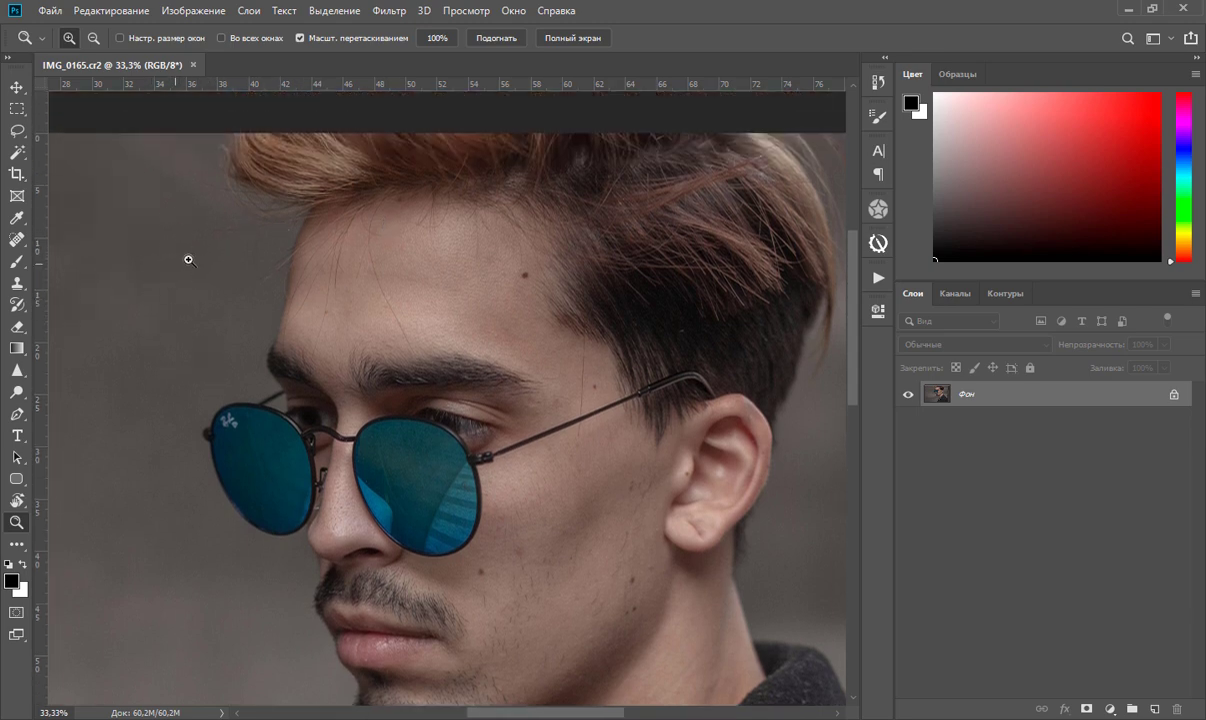
scroll(608, 340, "down", 2)
scroll(608, 345, "down", 3)
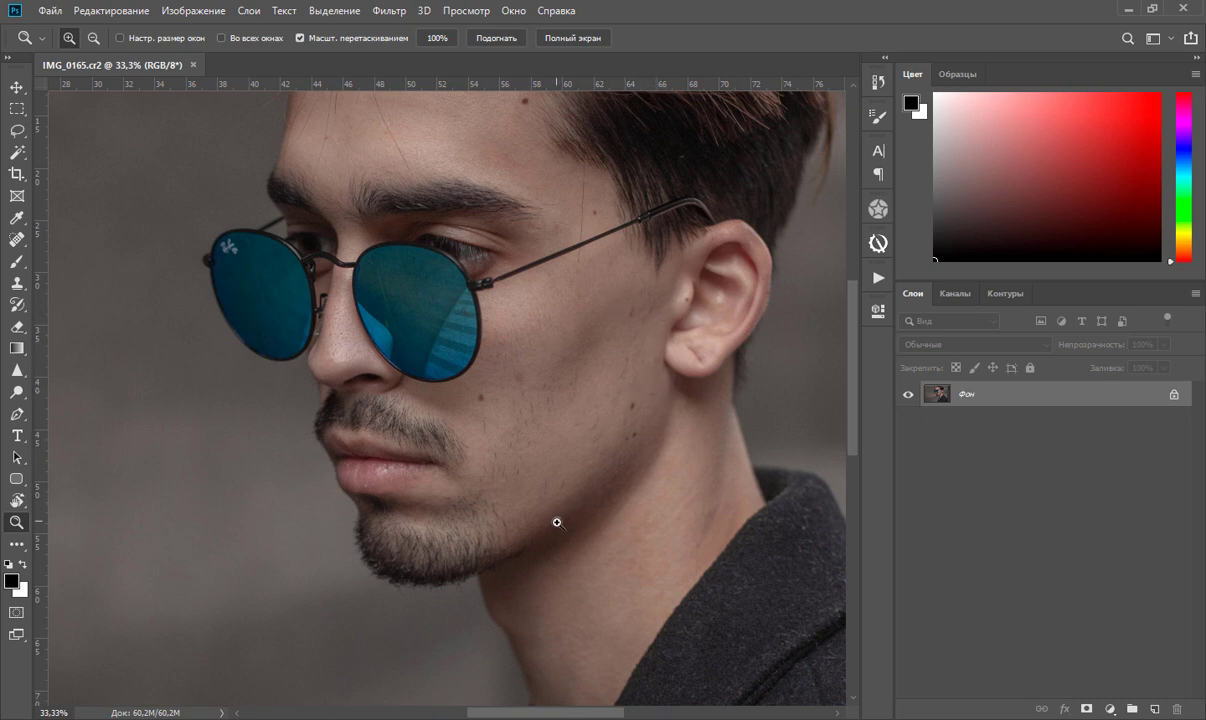
scroll(590, 515, "down", 2)
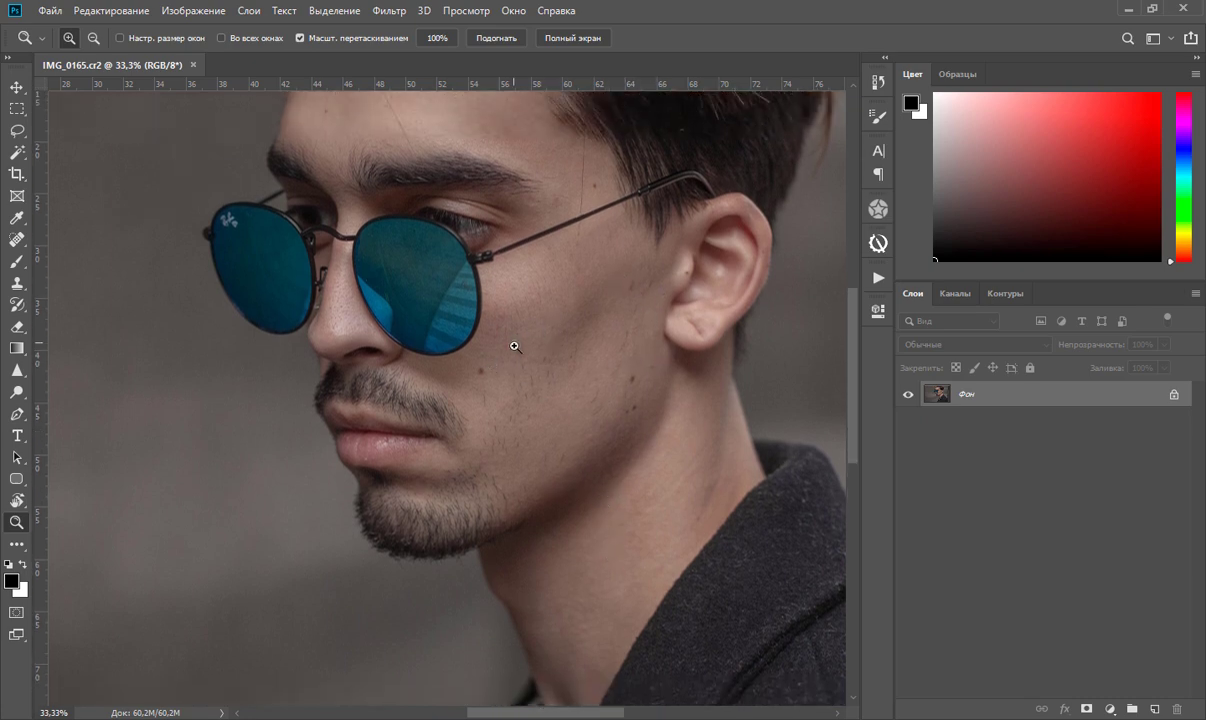
scroll(463, 342, "up", 3)
scroll(430, 350, "up", 3)
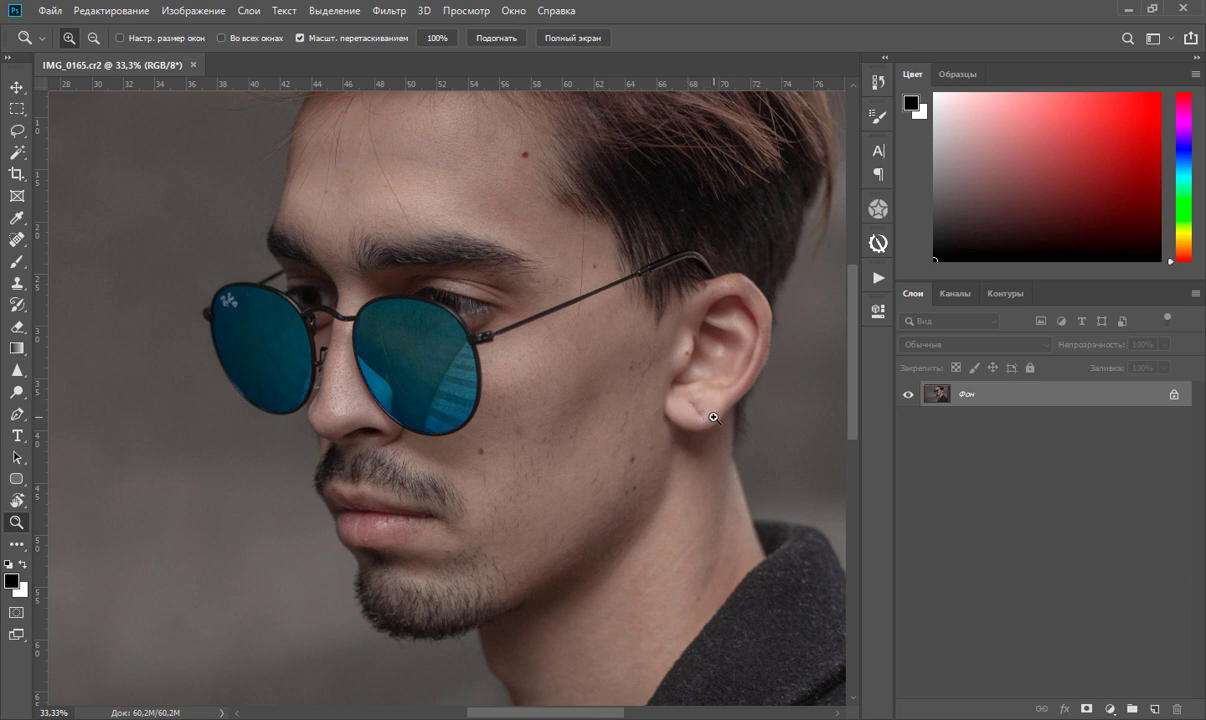
scroll(714, 417, "down", 2)
scroll(714, 417, "down", 1)
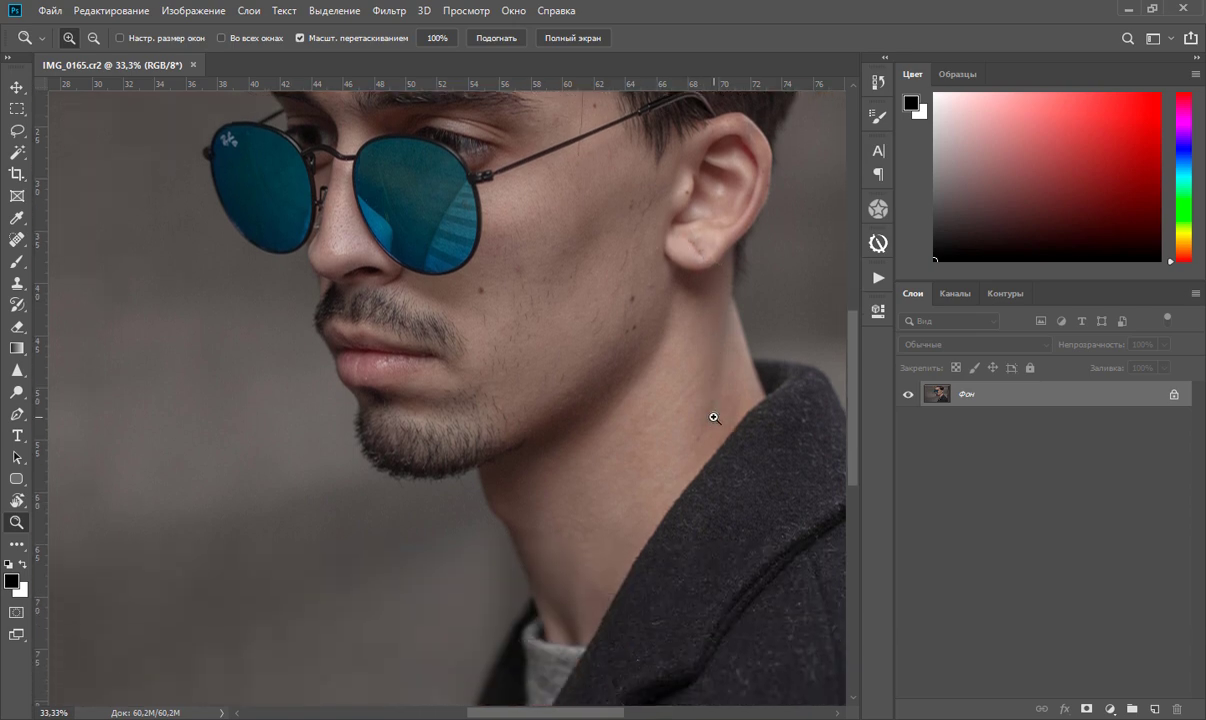
scroll(714, 417, "down", 3)
scroll(714, 417, "down", 3)
scroll(714, 417, "down", 2)
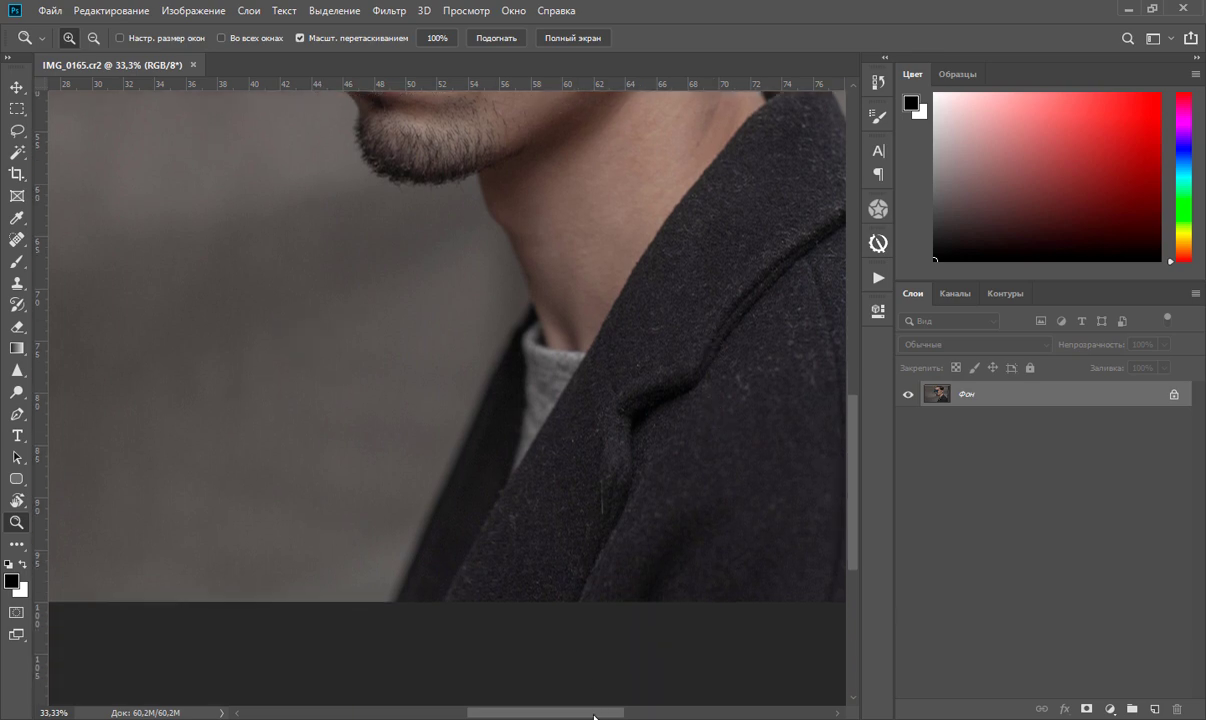
left_click_drag(594, 715, 649, 711)
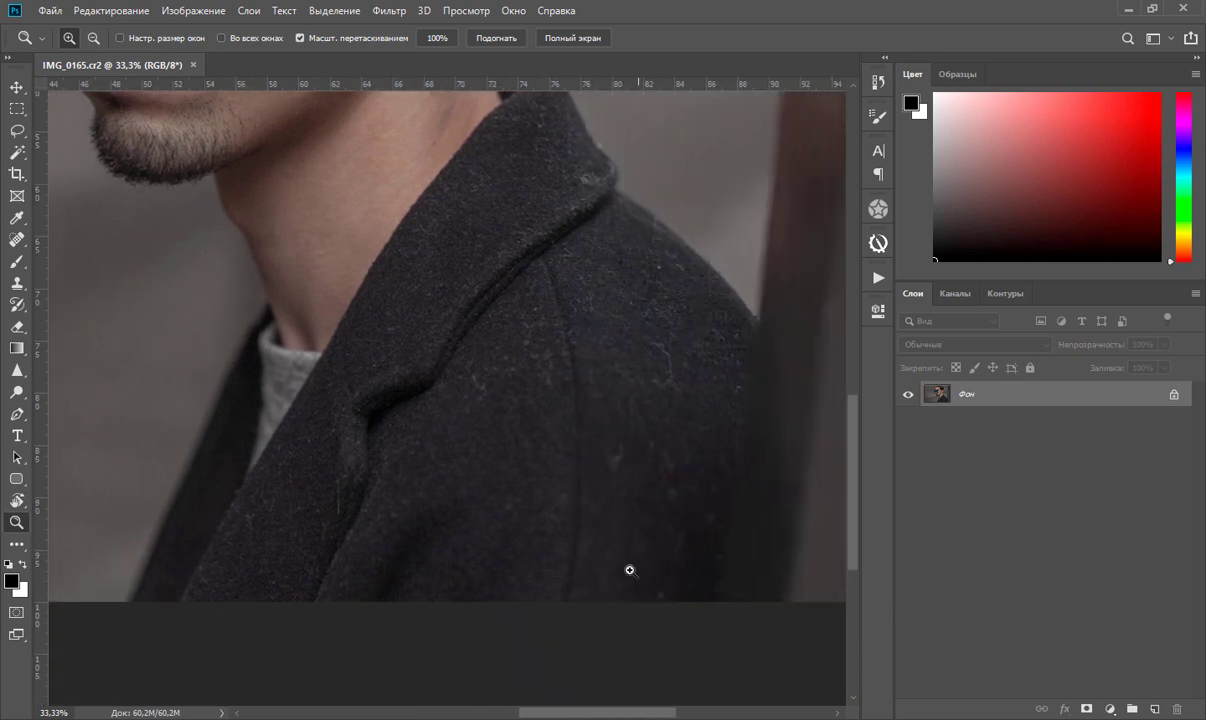
scroll(623, 563, "up", 1)
scroll(623, 563, "up", 2)
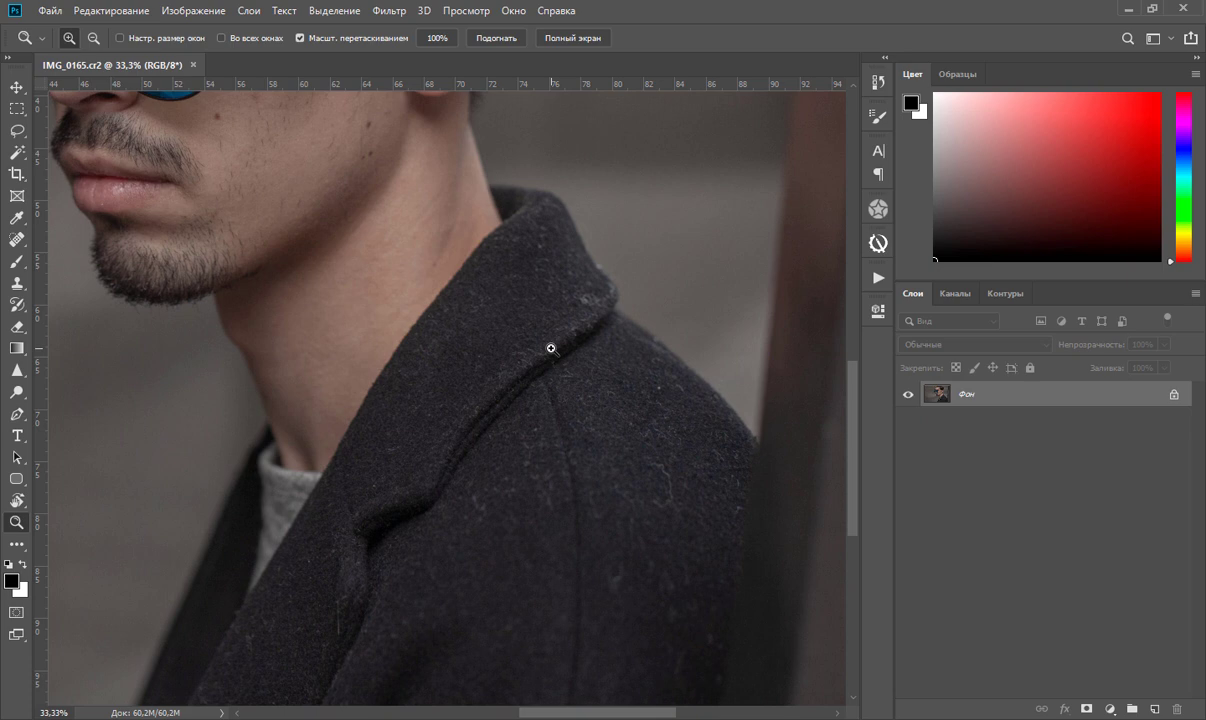
scroll(551, 348, "up", 2)
scroll(506, 352, "up", 2)
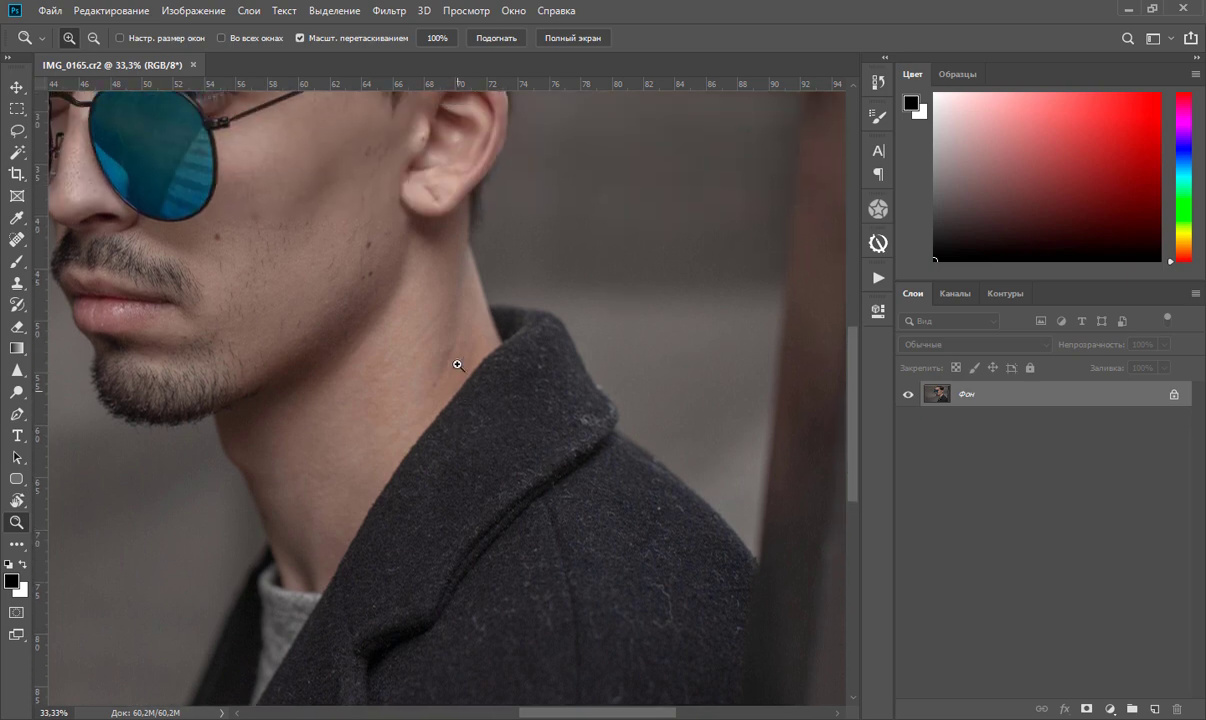
scroll(457, 358, "up", 2)
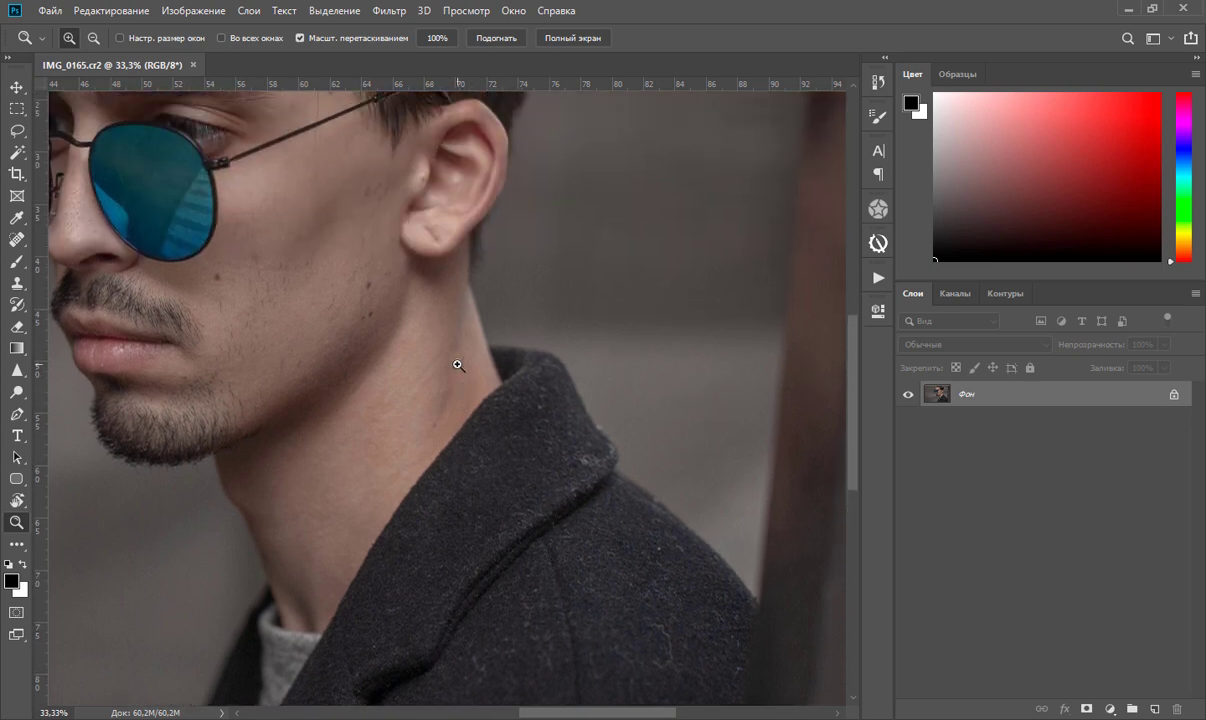
left_click_drag(625, 713, 604, 713)
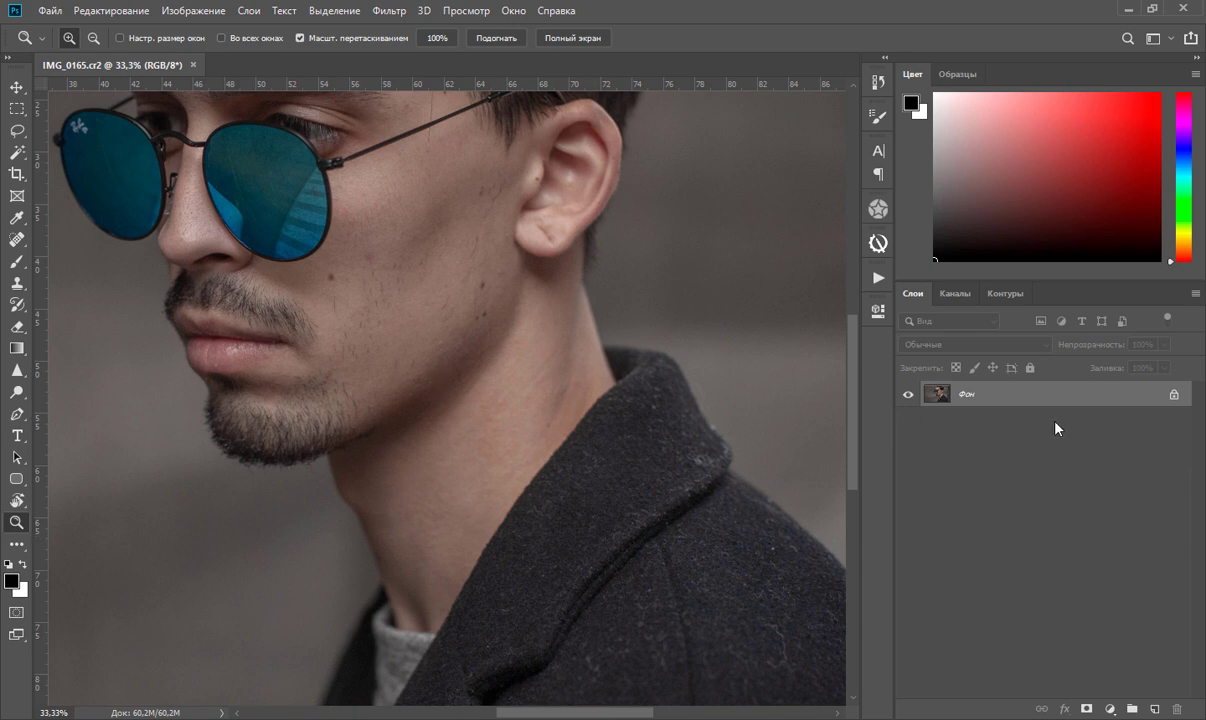
Add an empty layer above the background and name it Ретушь.
left_click(1154, 709)
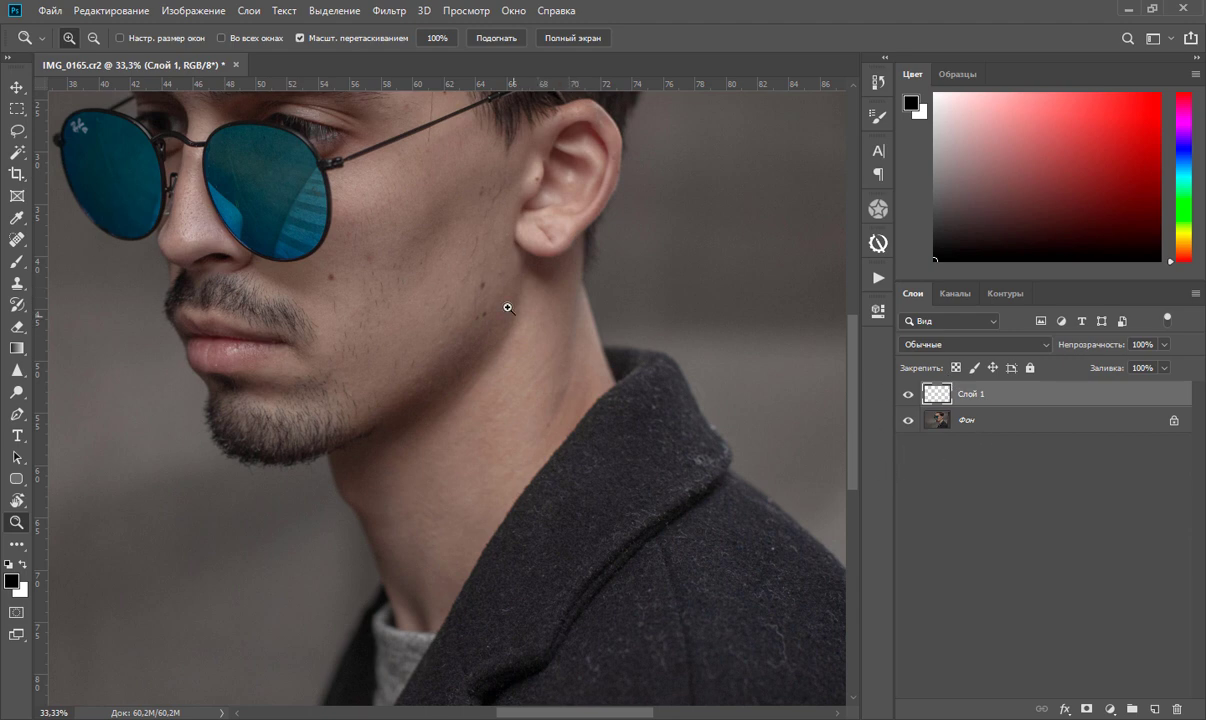
double_click(972, 394)
type("Htneim")
key("BackSpace")
key("BackSpace")
key("BackSpace")
type("Ре")
type("тушь")
key("Return")
Zoom in to 66.7% around the cheek.
left_click(367, 342)
left_click_drag(852, 410, 856, 296)
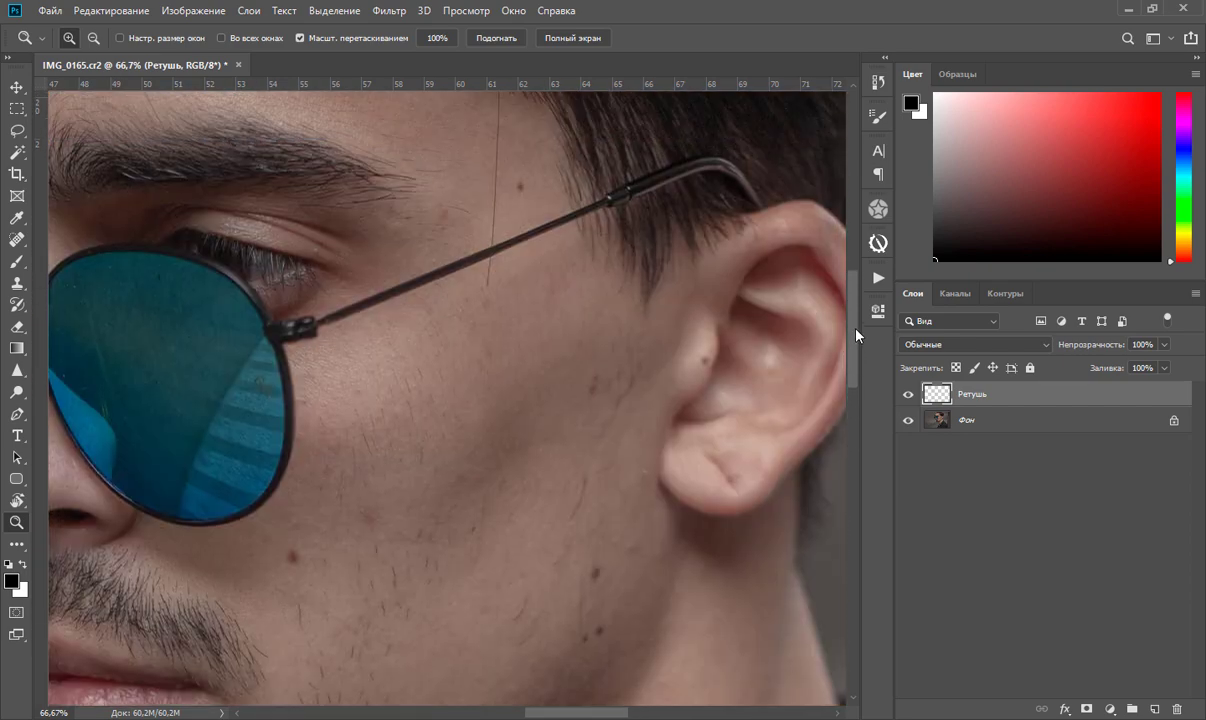
left_click_drag(548, 714, 508, 714)
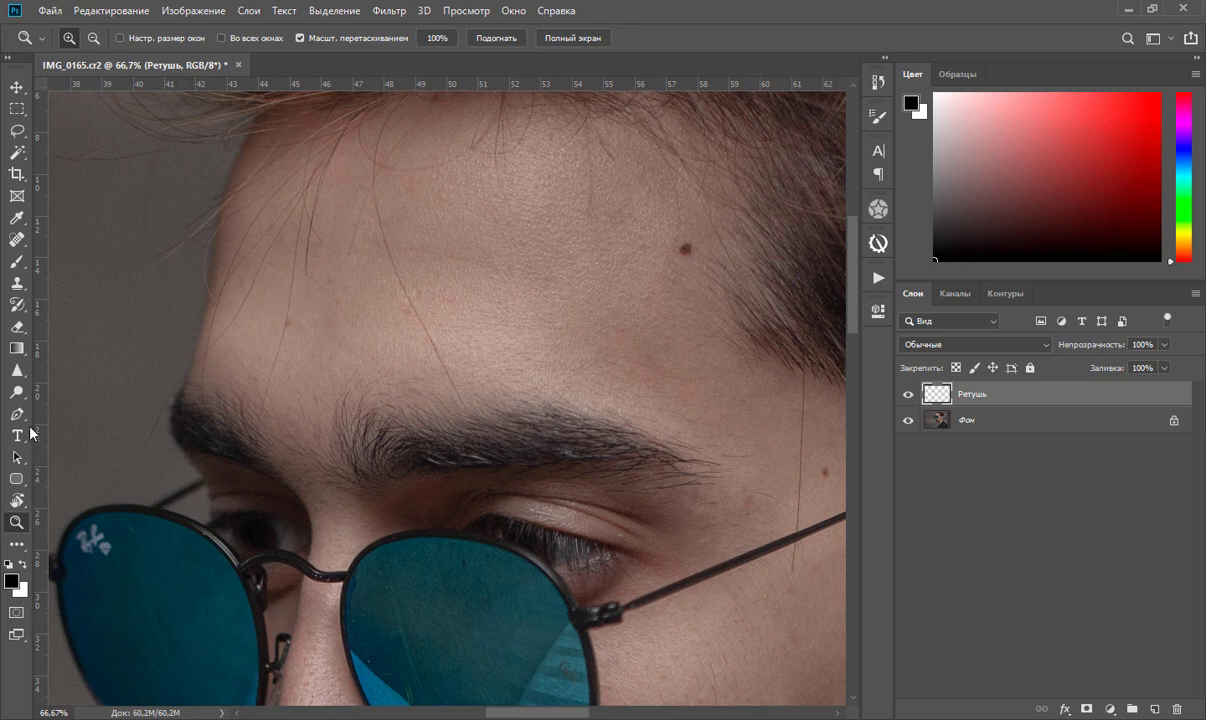
Switch to the Healing Brush with Sample set to Все слои (all layers).
left_click(16, 239)
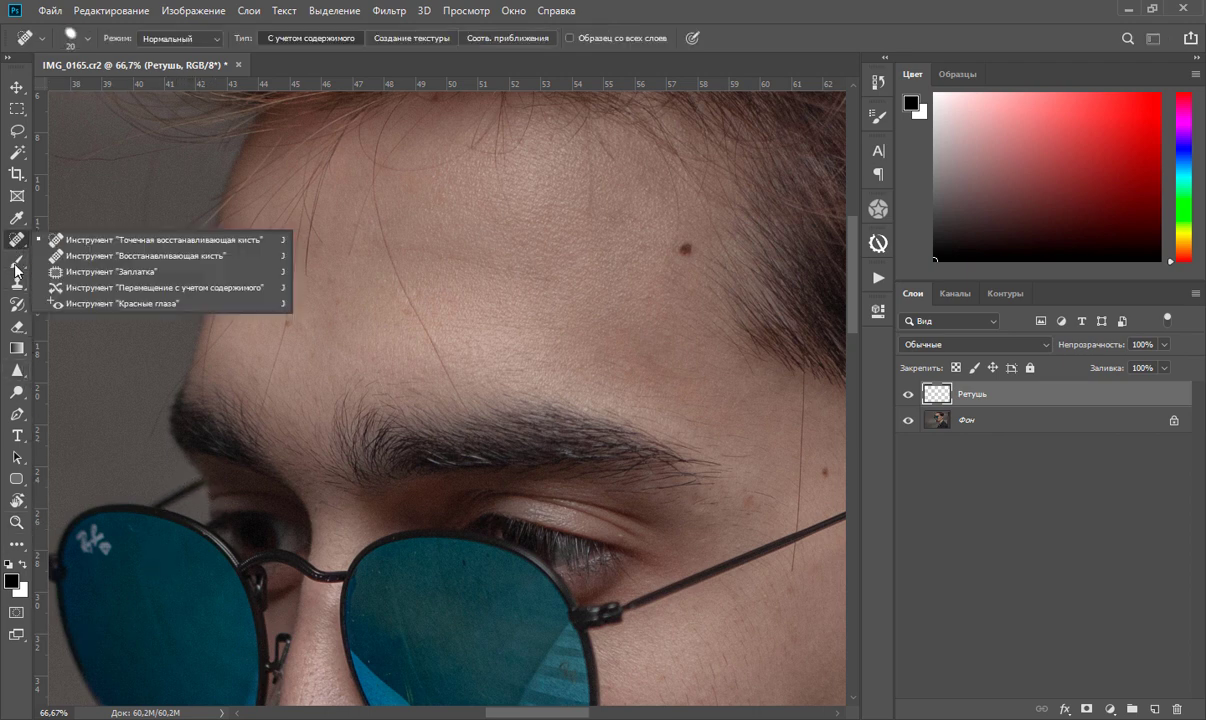
left_click(139, 259)
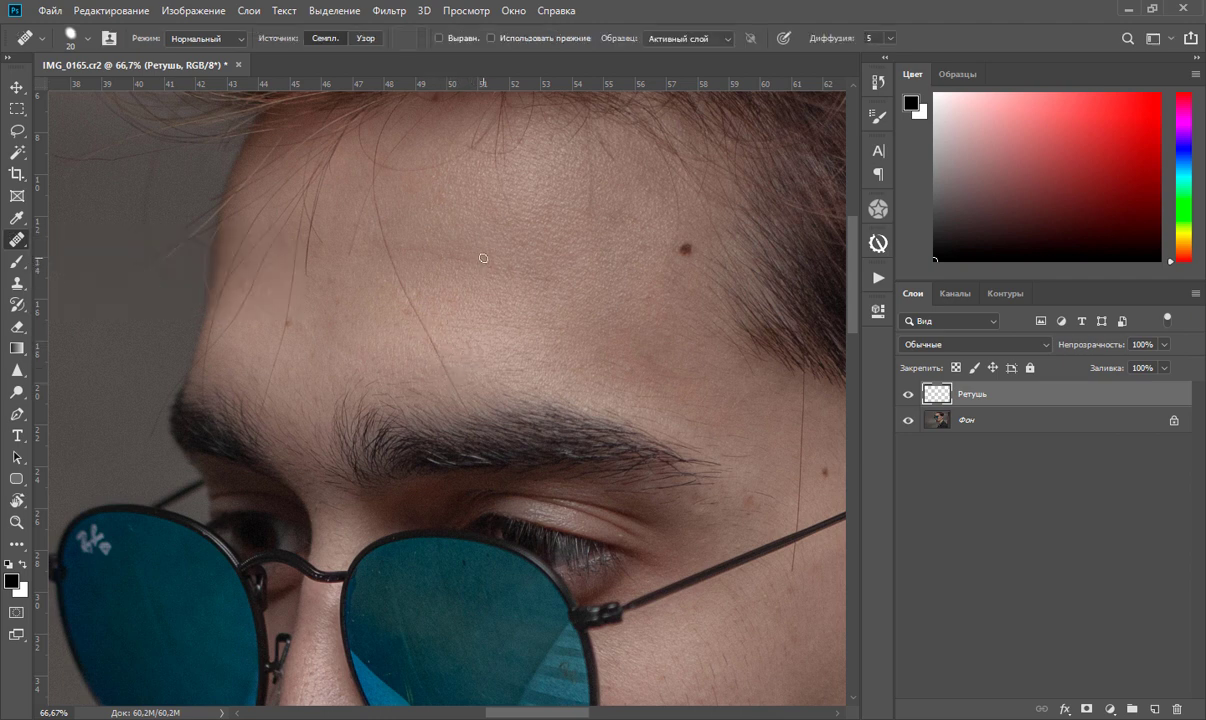
left_click(709, 38)
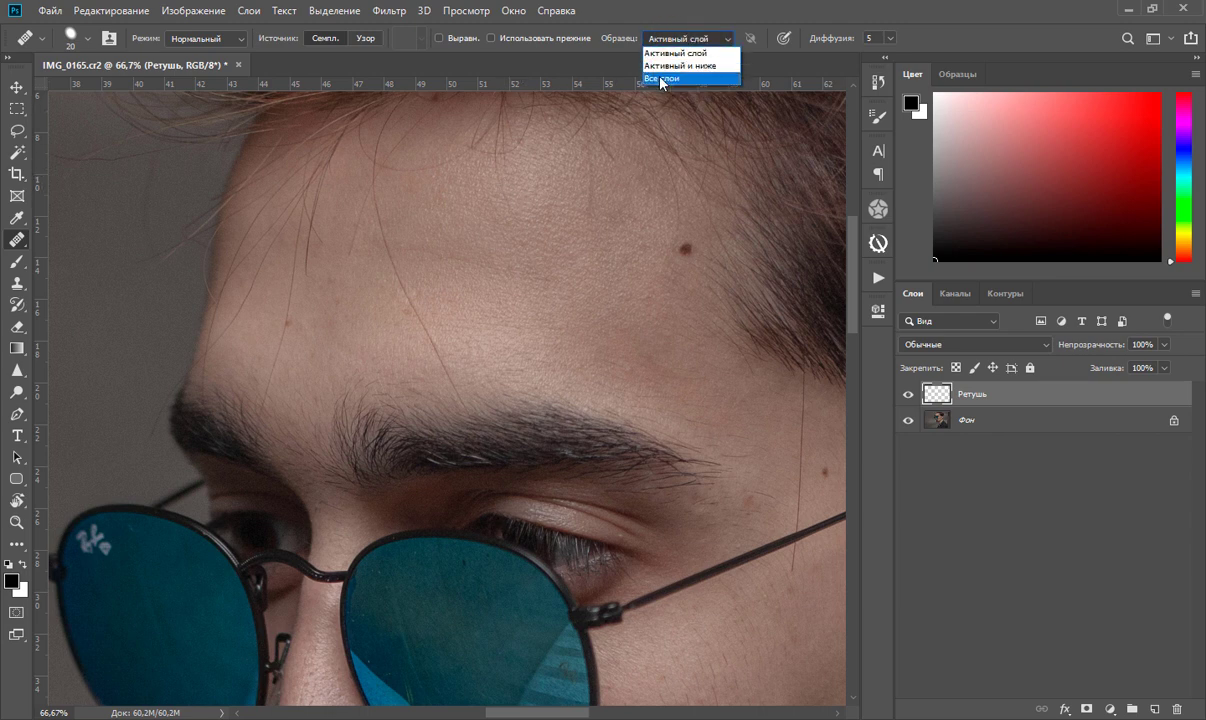
left_click(672, 80)
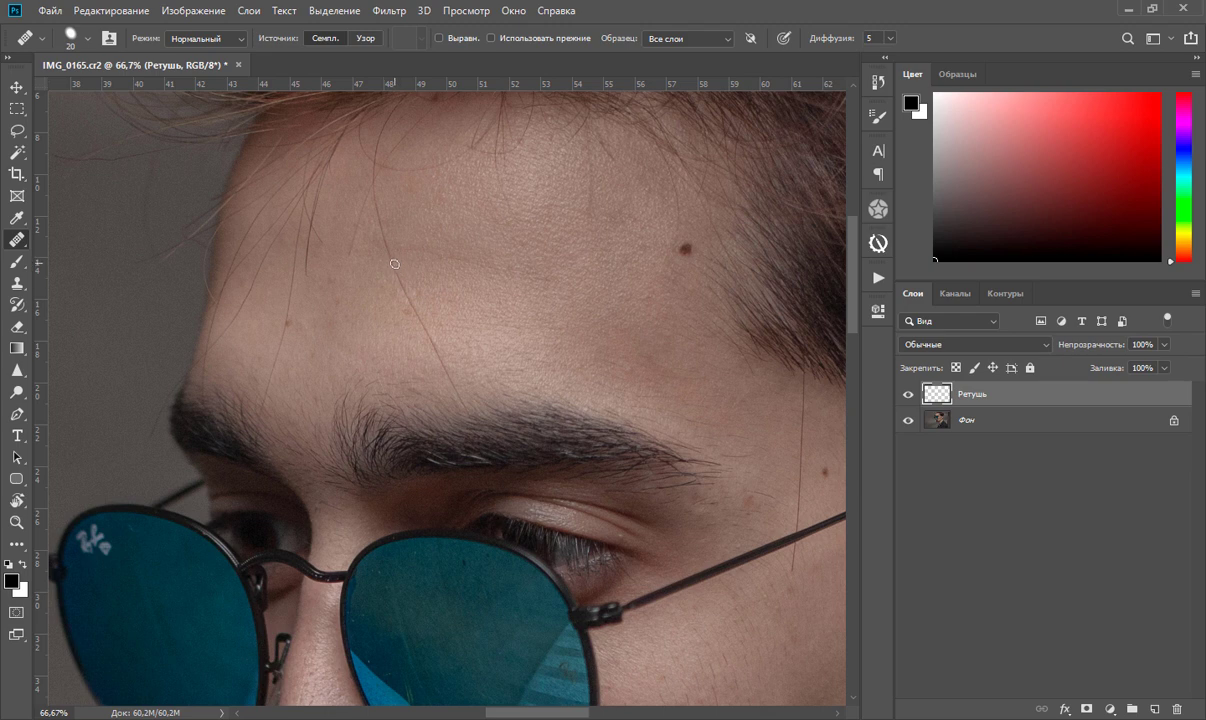
Heal a small patch of forehead skin on the Ретушь layer.
mouse_move(395, 264)
left_mouse_down()
mouse_move(433, 343)
mouse_move(452, 353)
left_mouse_up()
Heal forehead blemishes and stray hairs, sampling nearby clean skin.
scroll(400, 280, "up", 3)
left_click(494, 281)
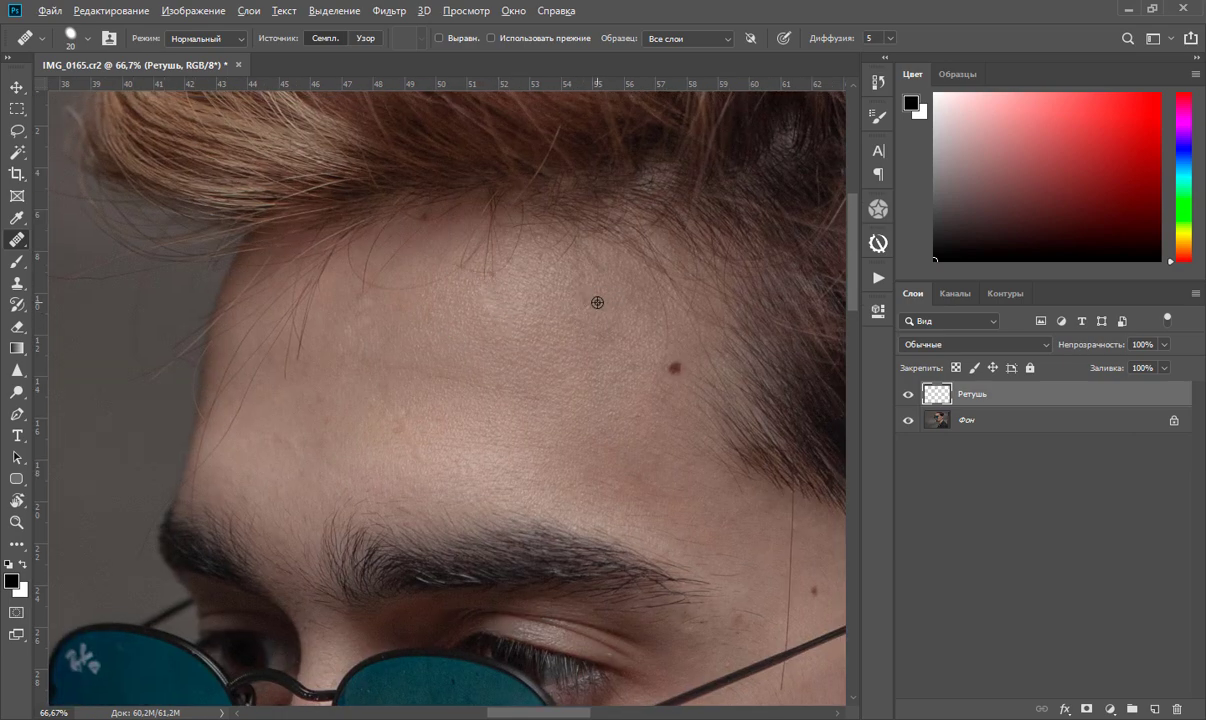
left_click(372, 277, "alt")
left_click(315, 330, "alt")
left_click(297, 339)
mouse_move(297, 339)
left_mouse_down()
mouse_move(222, 449)
mouse_move(256, 382)
mouse_move(240, 347)
left_mouse_up()
left_click(260, 402, "alt")
left_click(264, 385, "alt")
left_click(326, 310, "alt")
left_click_drag(297, 309, 298, 283)
Heal stray hairs along the hairline using fresh clean-skin samples.
left_click(270, 357, "alt")
mouse_move(262, 341)
left_mouse_down()
mouse_move(303, 281)
mouse_move(287, 279)
mouse_move(301, 296)
left_mouse_up()
mouse_move(350, 255)
left_mouse_down()
mouse_move(231, 304)
mouse_move(303, 276)
mouse_move(341, 349)
left_mouse_up()
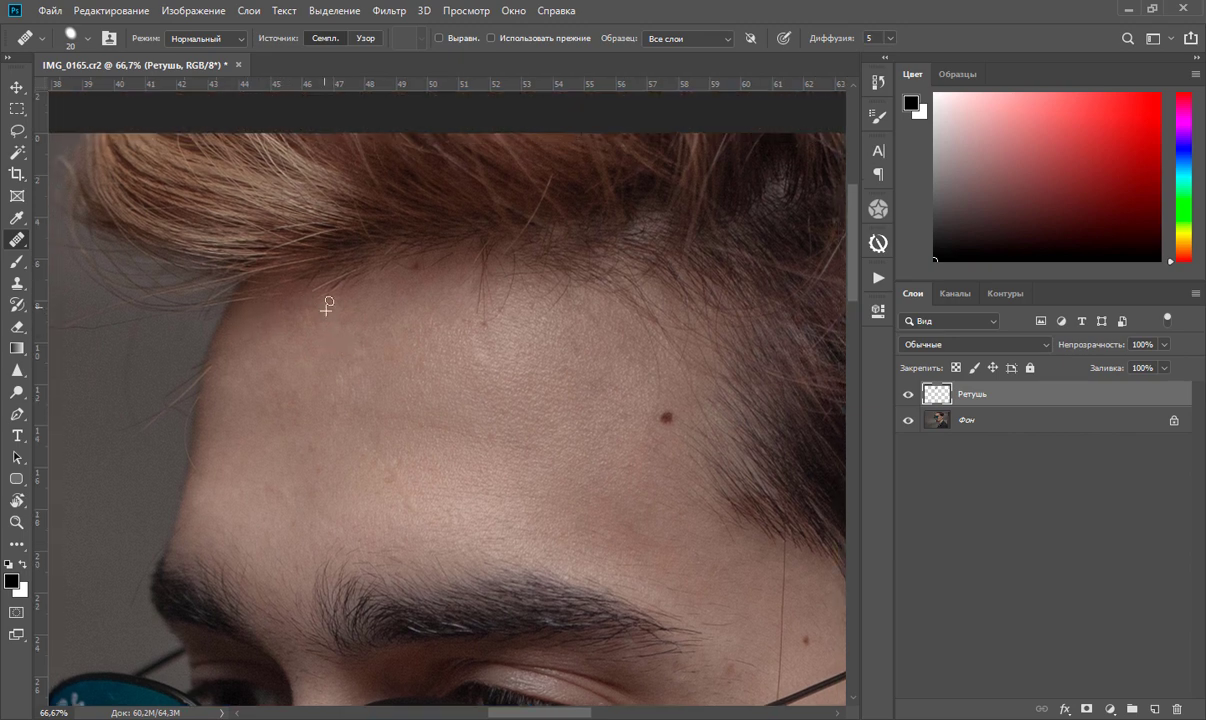
mouse_move(323, 305)
left_mouse_down()
mouse_move(389, 272)
mouse_move(413, 278)
left_mouse_up()
scroll(254, 302, "right", 2)
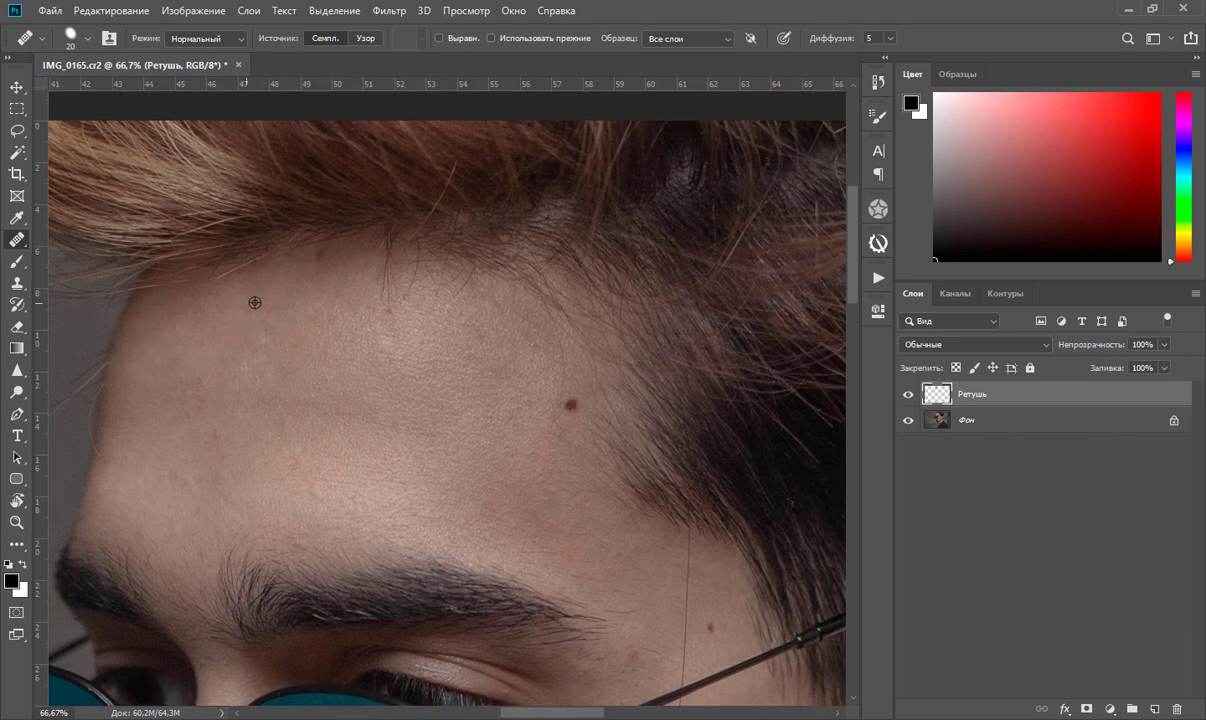
left_click(361, 330, "alt")
left_click_drag(351, 299, 389, 300)
left_click_drag(479, 262, 469, 277)
scroll(409, 328, "down", 3)
scroll(450, 320, "down", 3)
scroll(450, 320, "right", 3)
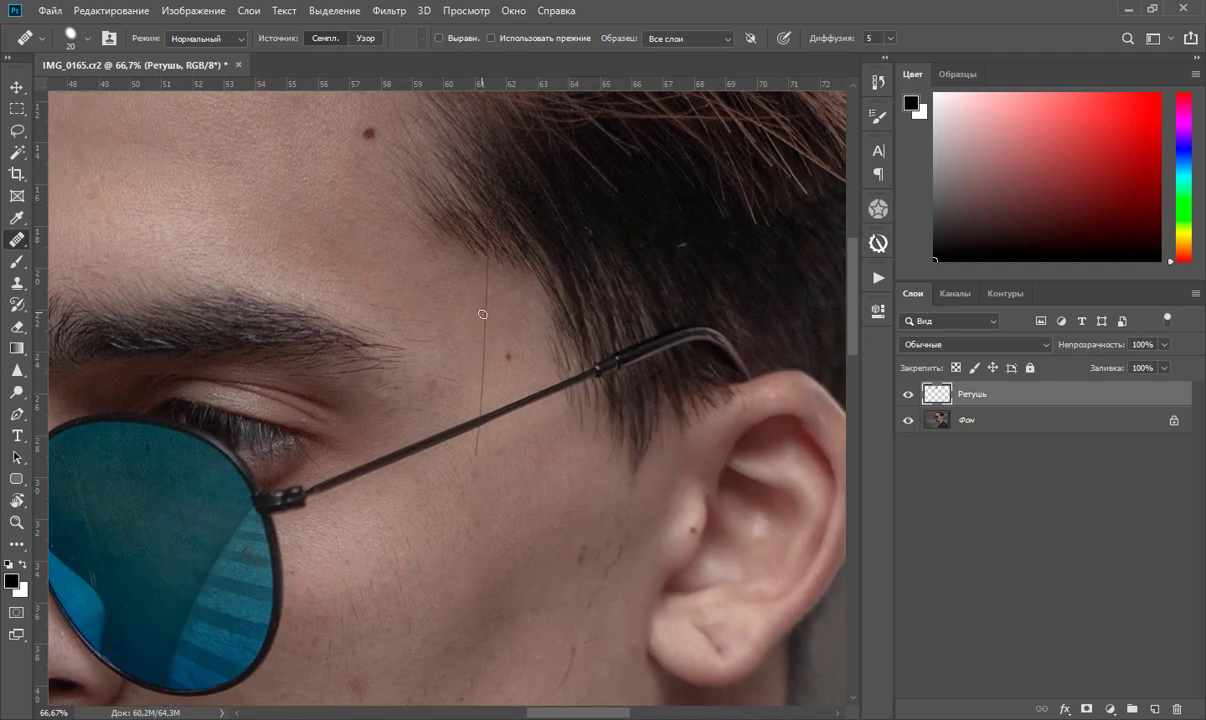
Remove the stray hair at the temple, then clear forehead-edge hairs with a size-50 brush.
left_click_drag(480, 312, 477, 394)
scroll(479, 450, "up", 3)
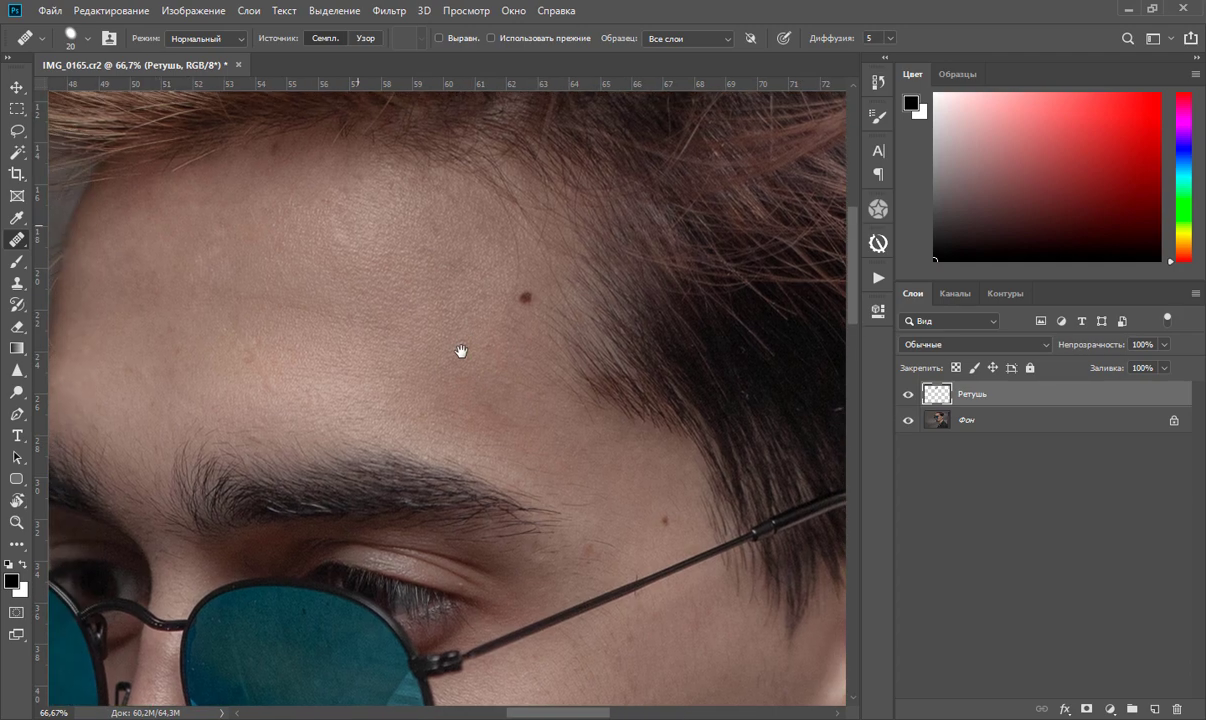
scroll(400, 420, "left", 3)
scroll(322, 434, "left", 3)
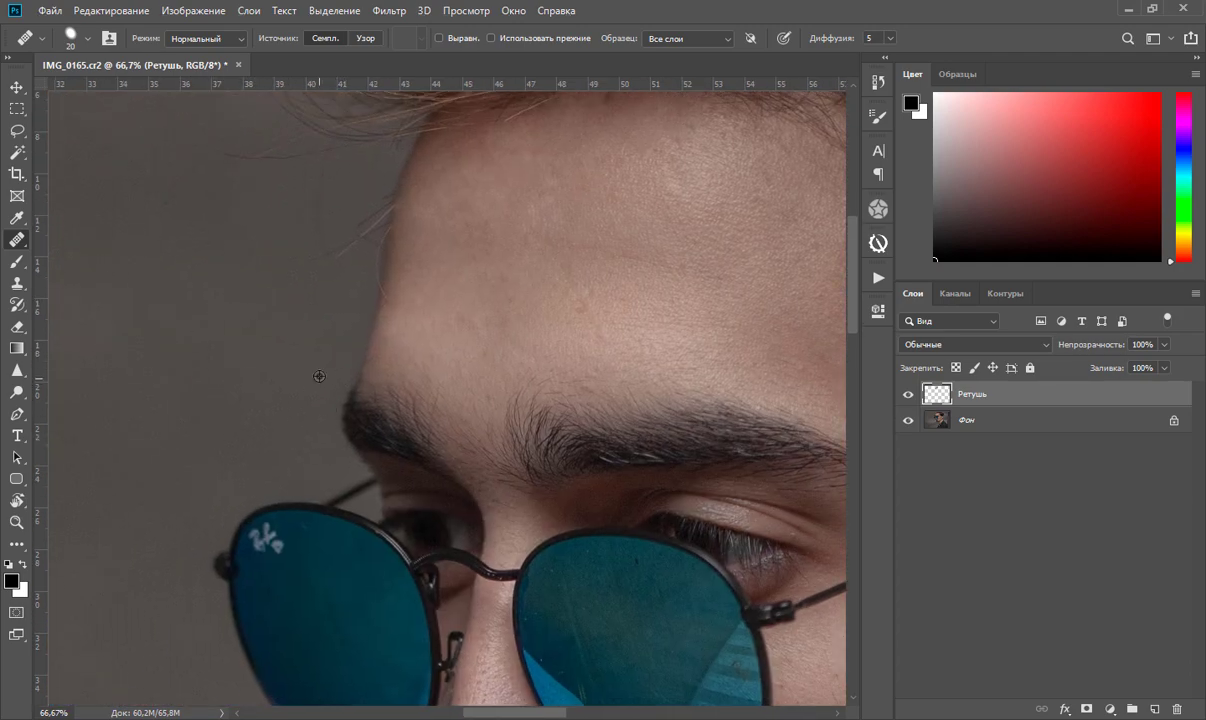
scroll(340, 382, "up", 3)
scroll(340, 382, "left", 1)
key("bracketright")
key("bracketright")
key("bracketright")
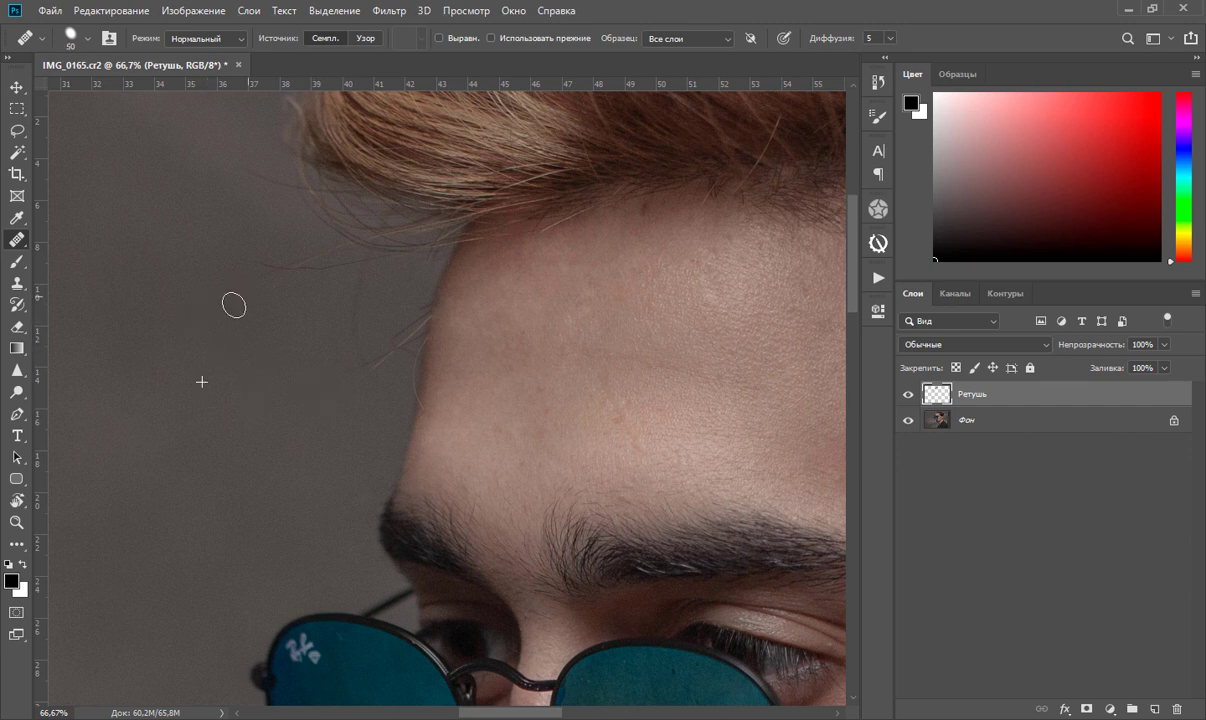
left_click_drag(304, 368, 344, 355)
mouse_move(366, 432)
left_mouse_down()
mouse_move(409, 317)
mouse_move(385, 394)
mouse_move(398, 315)
left_mouse_up()
Switch to the Clone Stamp at size 200 with hardness around 89%.
left_click(18, 287)
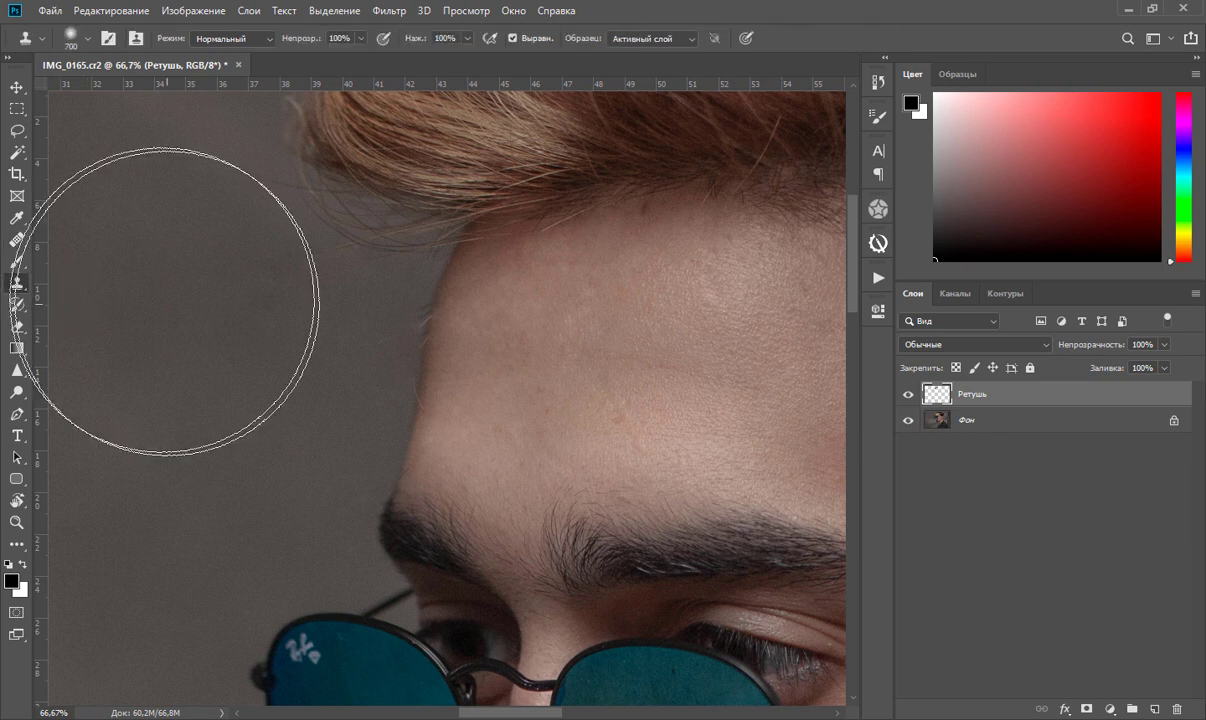
key("bracketleft")
key("bracketleft")
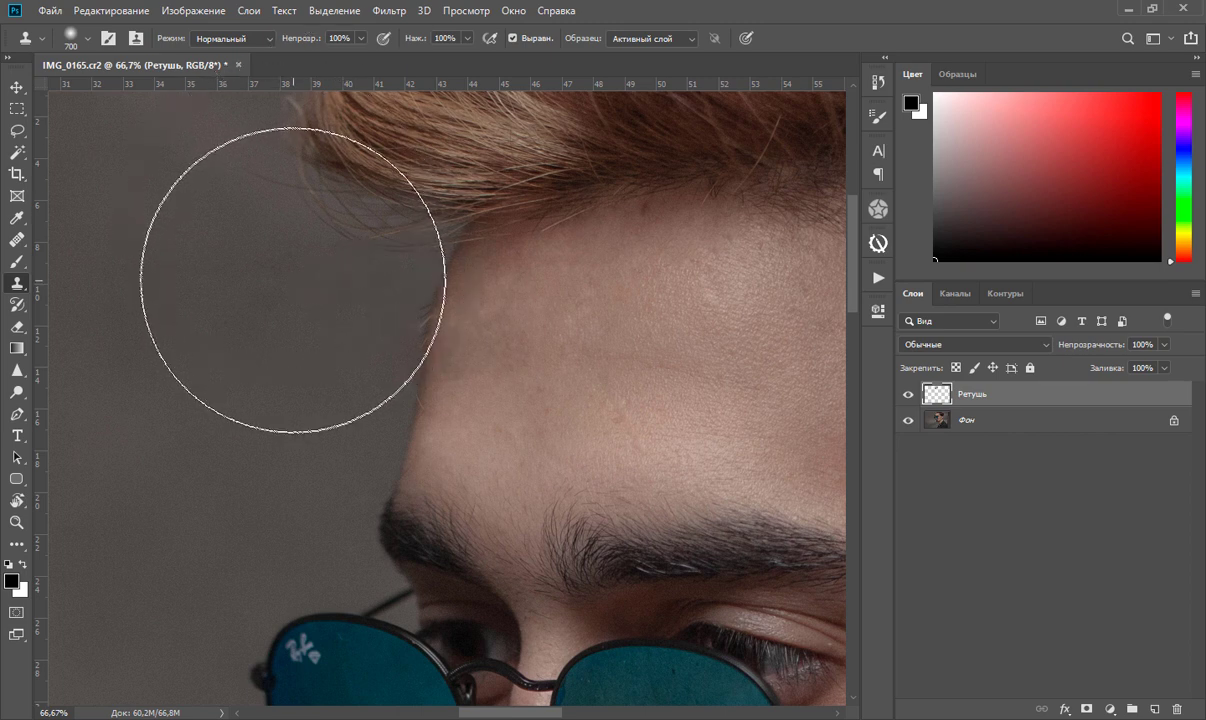
key("bracketleft")
key("bracketleft")
key("bracketleft")
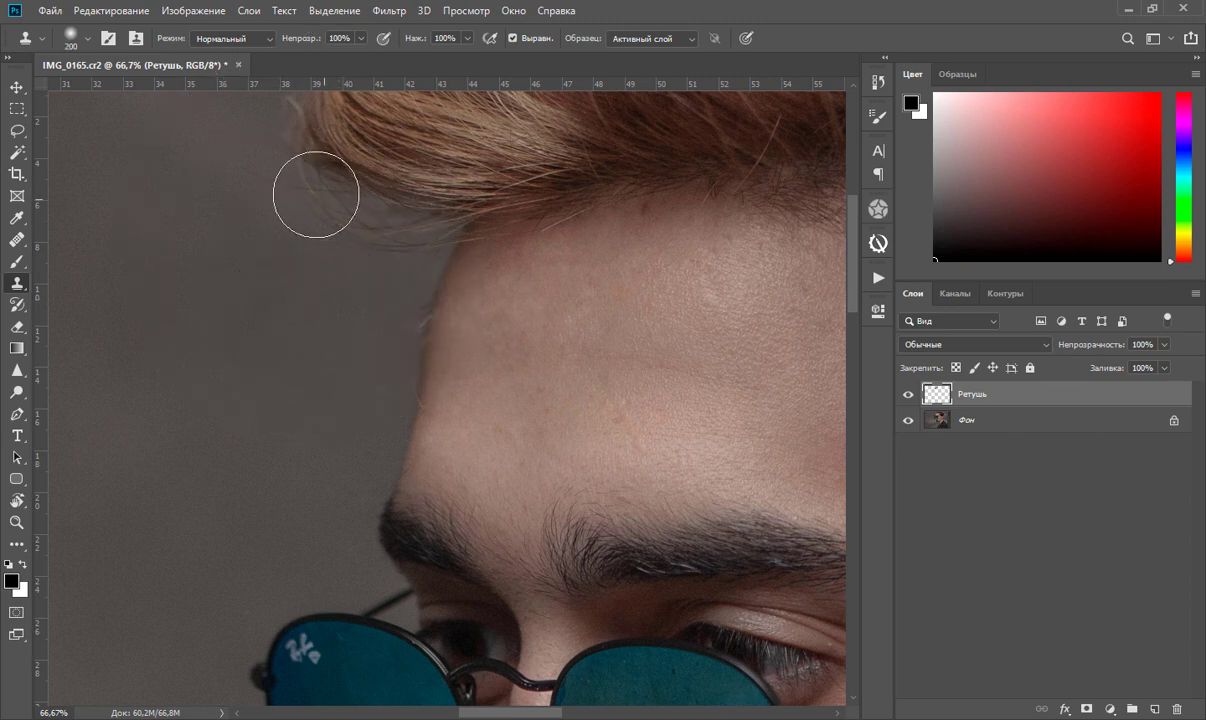
left_click(84, 40)
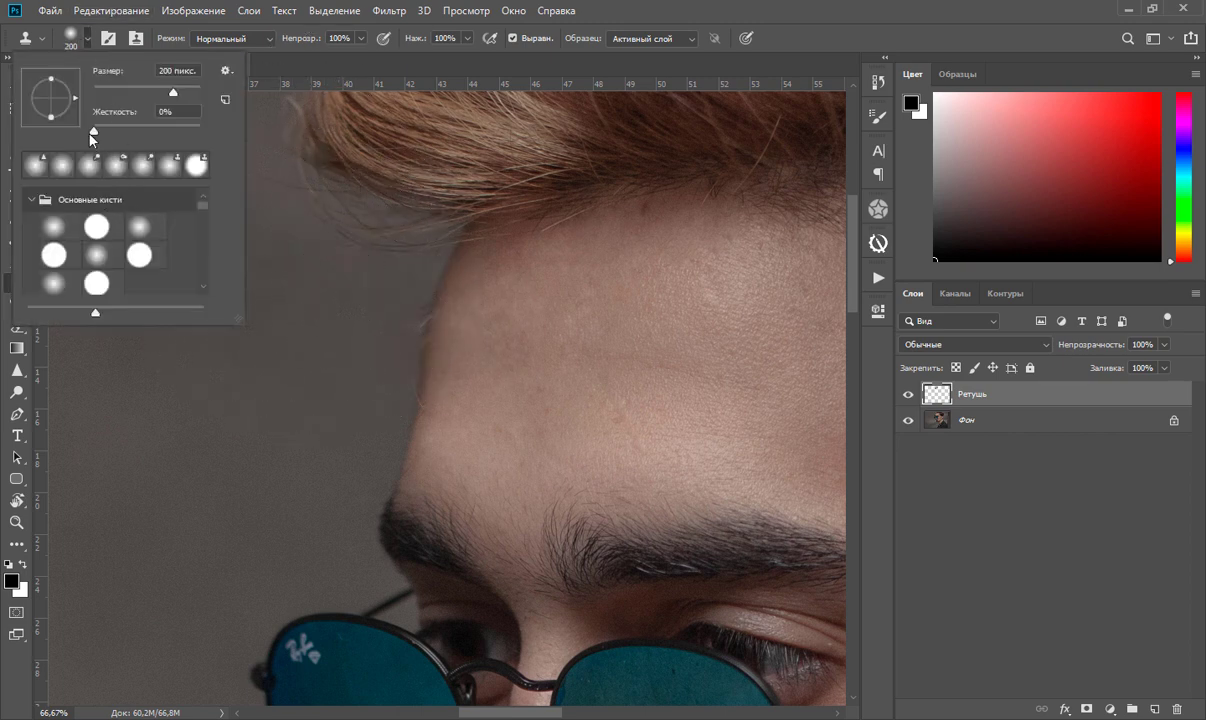
left_click_drag(93, 131, 160, 131)
left_click(365, 195)
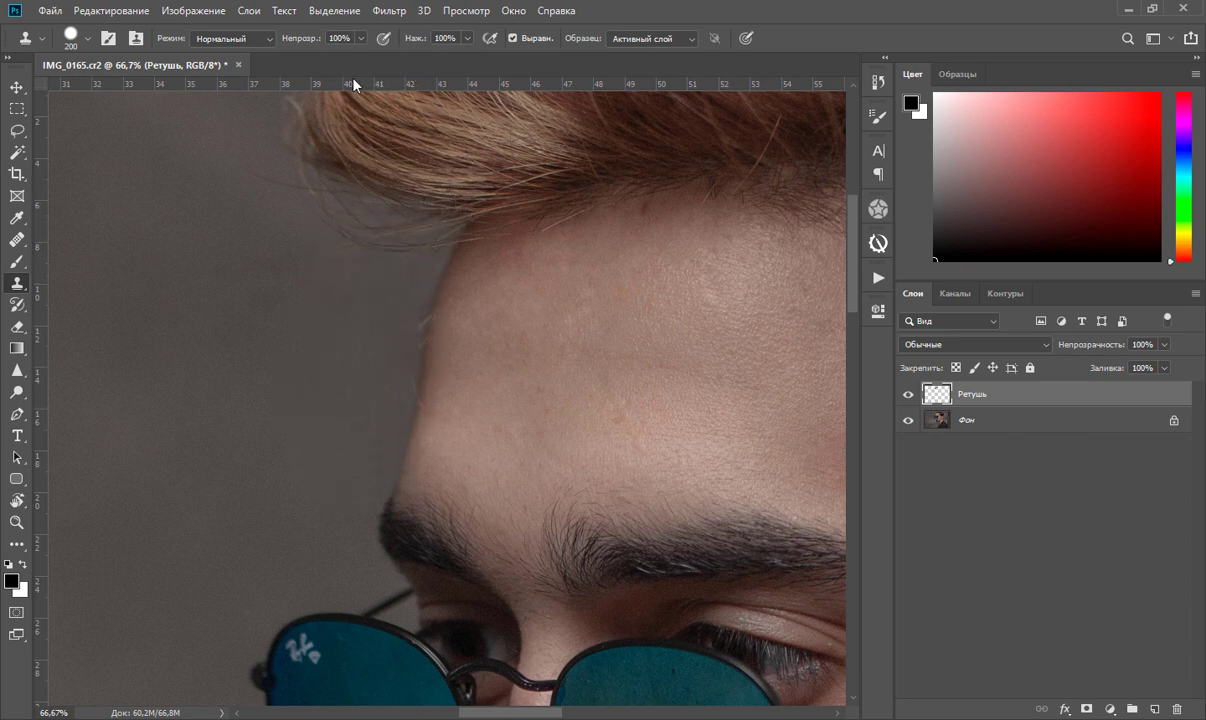
left_click(88, 40)
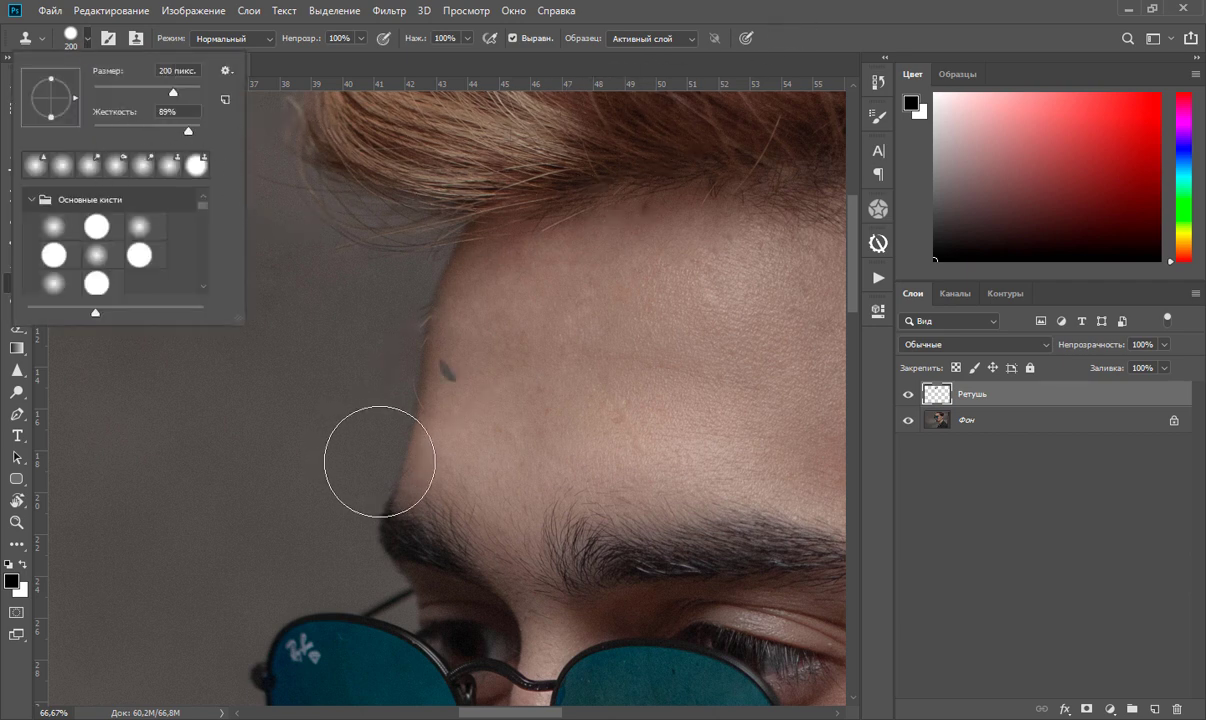
left_click_drag(450, 305, 452, 335)
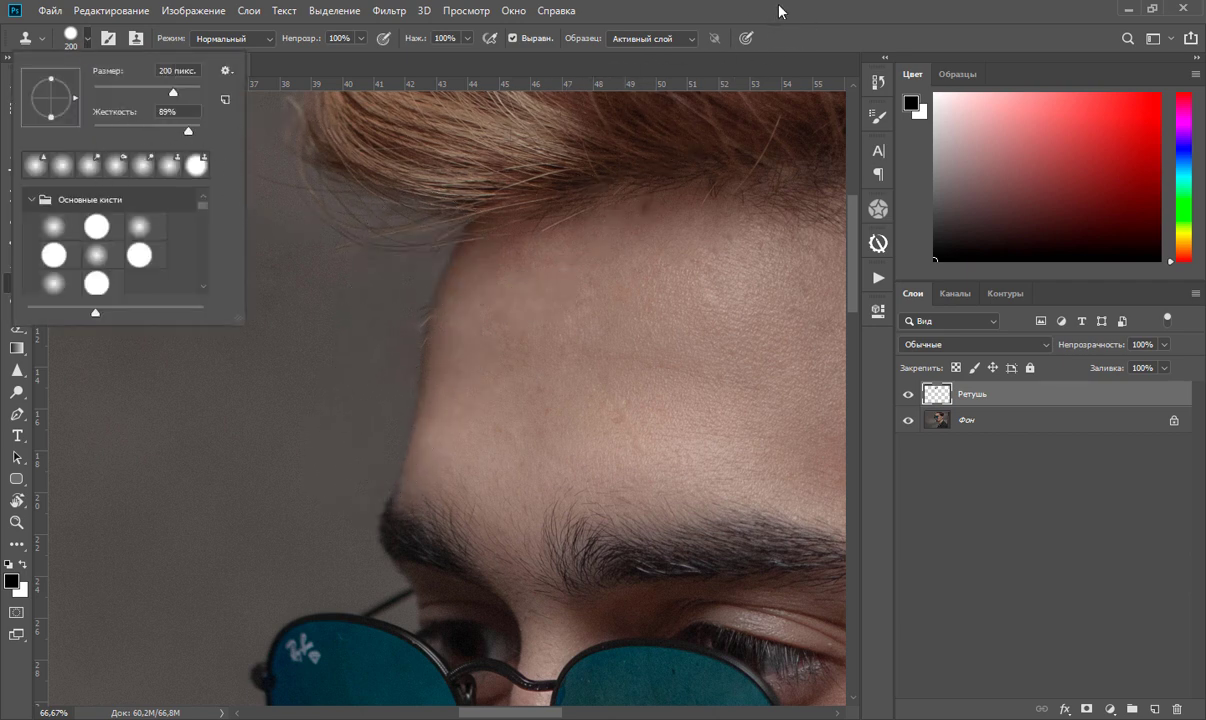
key("Escape")
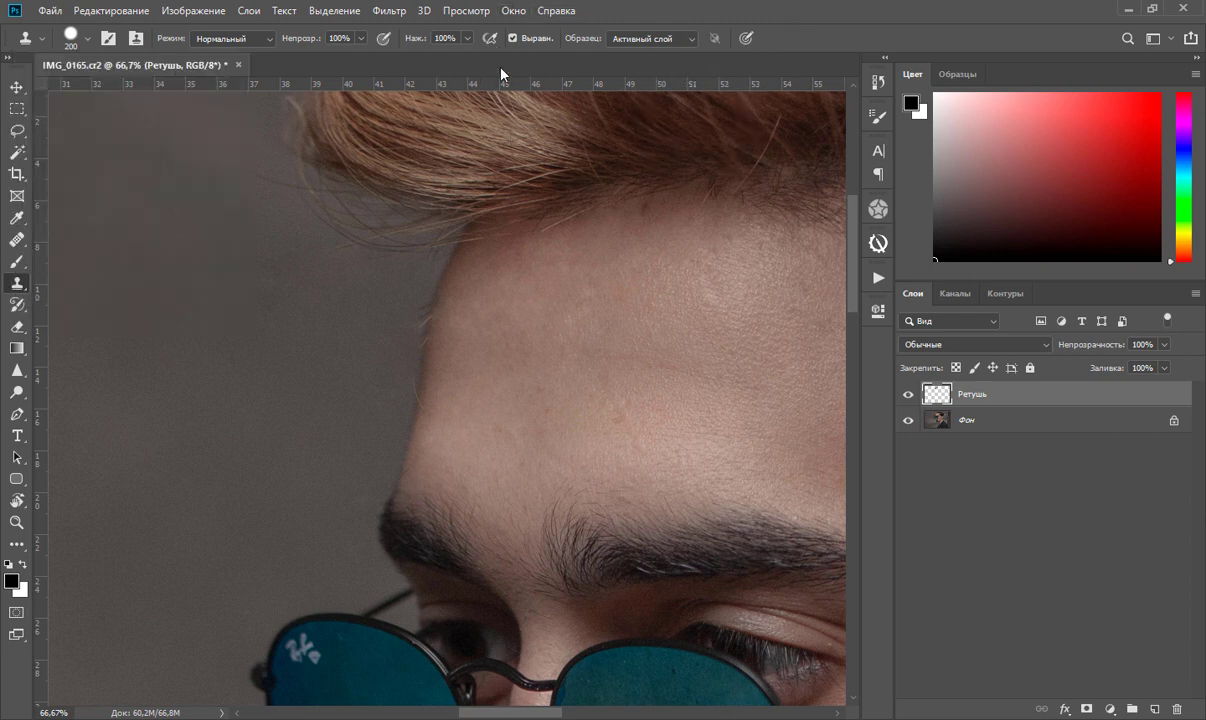
Sample Все слои and clone grey backdrop over the forehead edge at size 70.
left_click(638, 37)
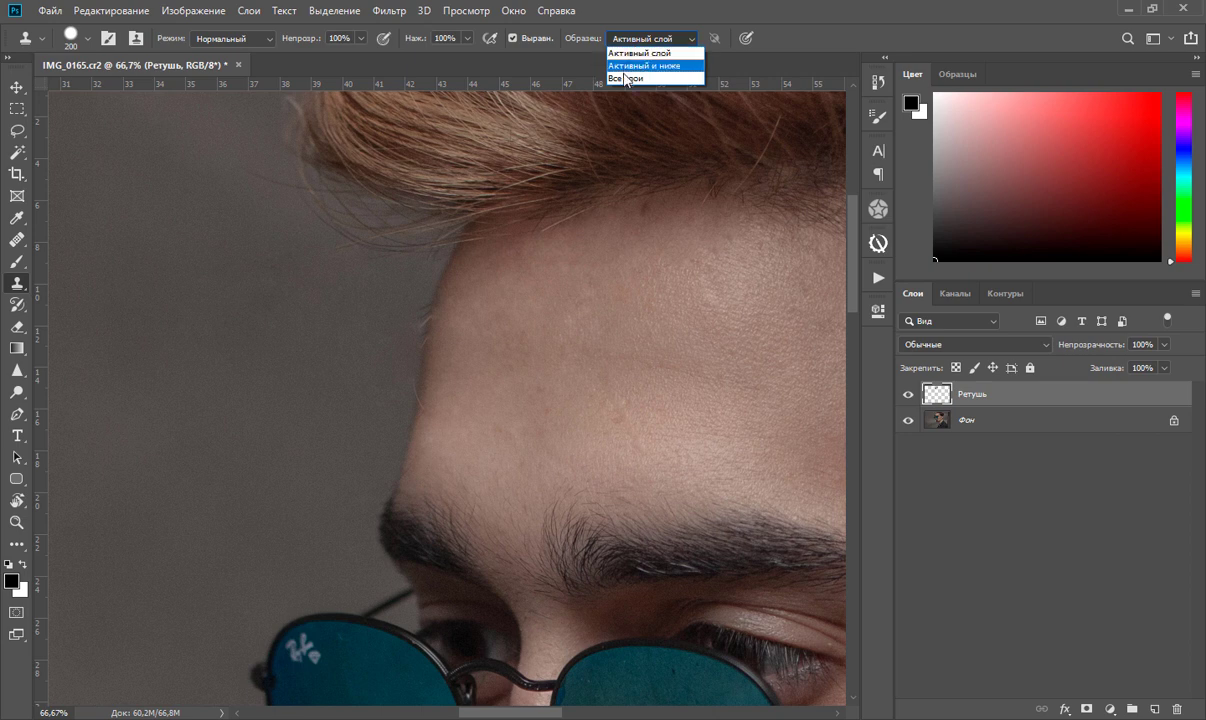
left_click(630, 78)
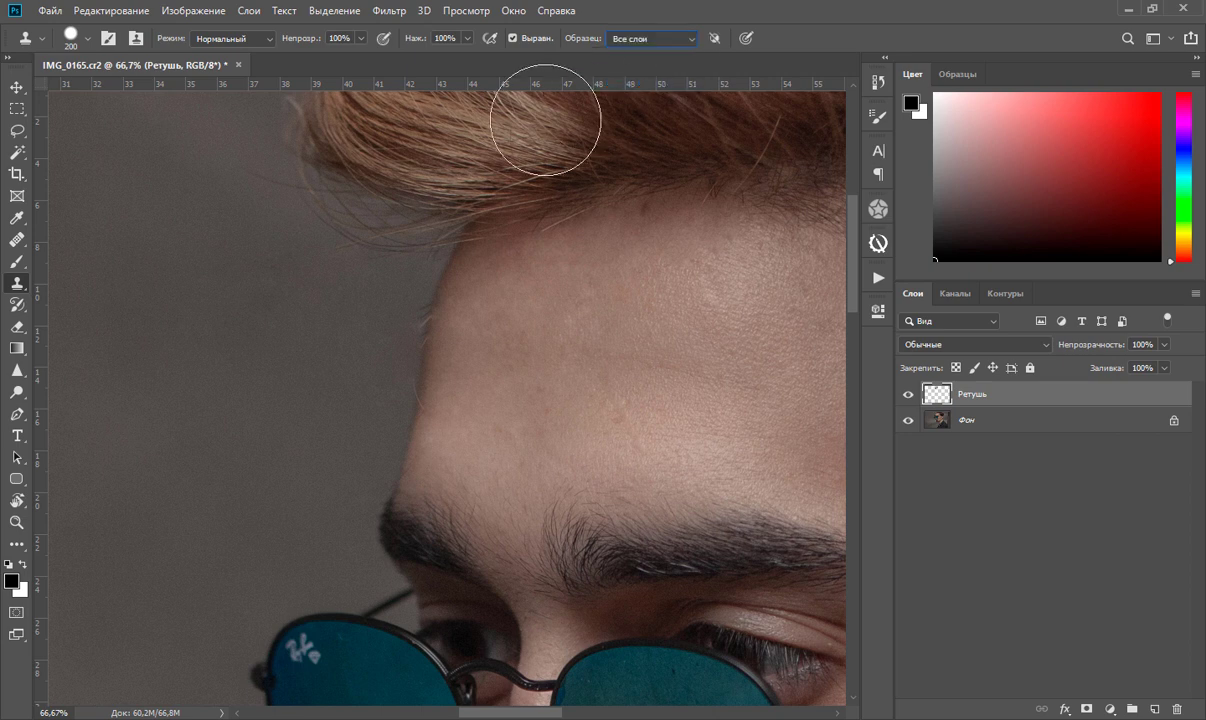
left_click(380, 398, "alt")
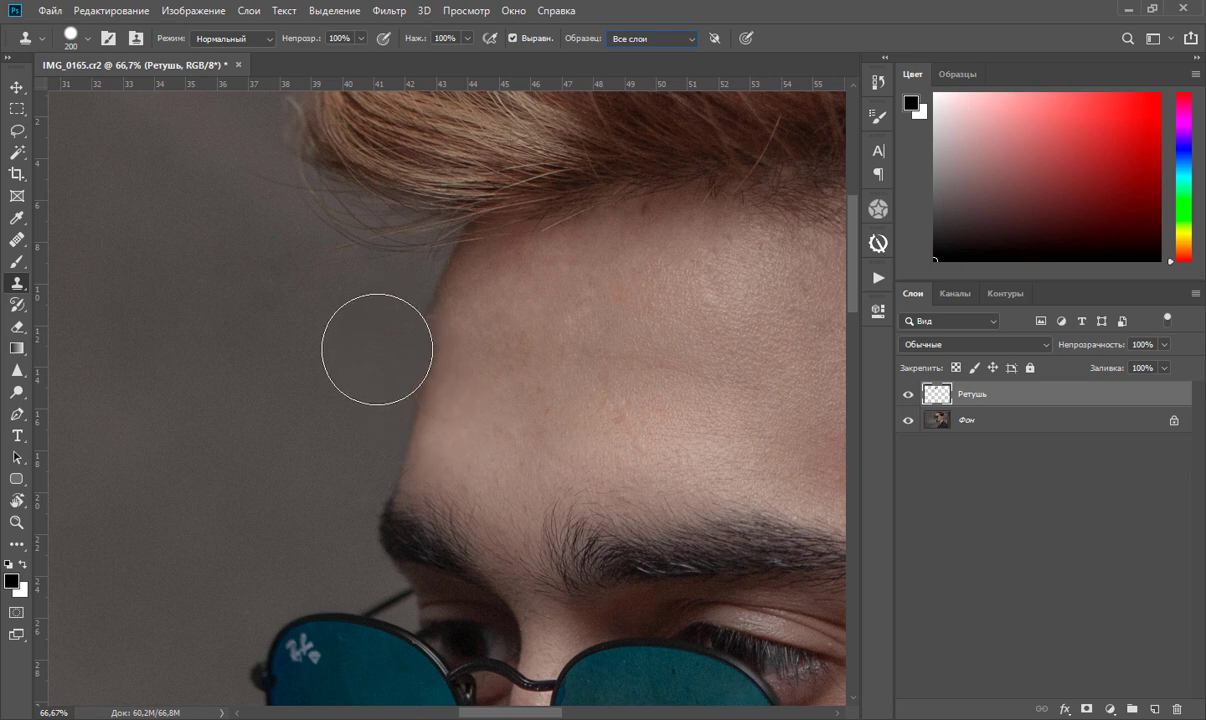
key("bracketleft")
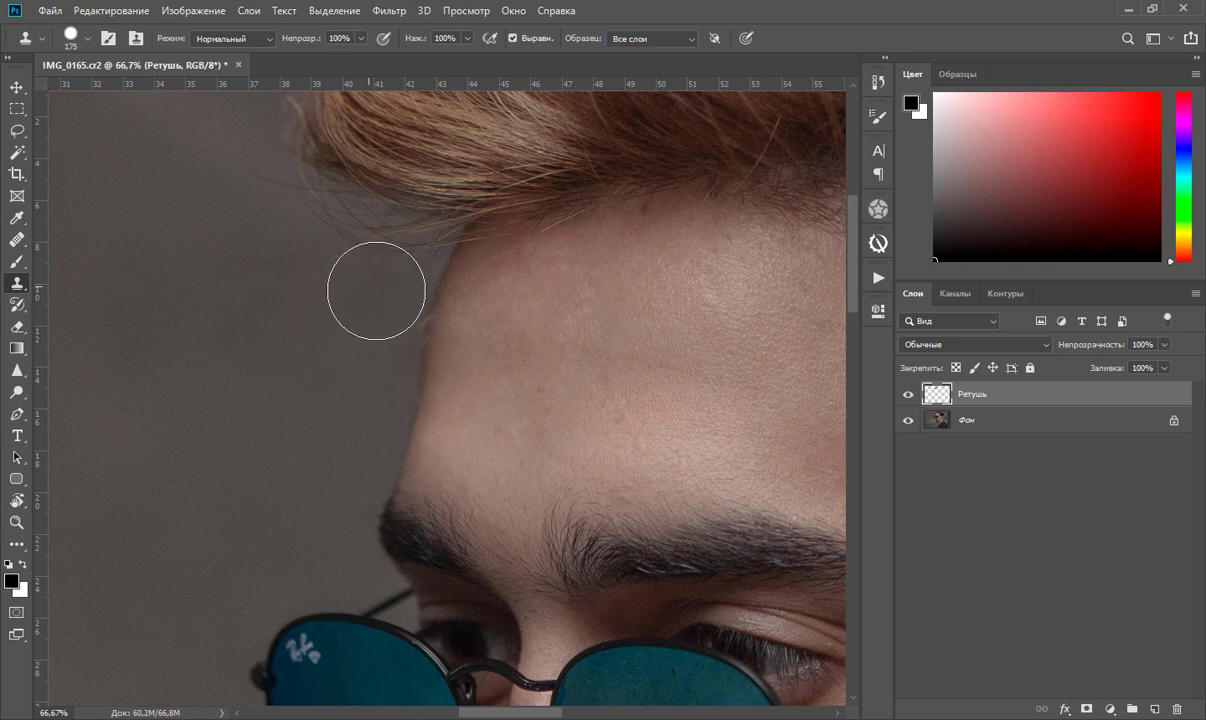
key("bracketleft")
key("bracketleft")
key("bracketleft")
key("bracketleft")
key("bracketleft")
key("bracketleft")
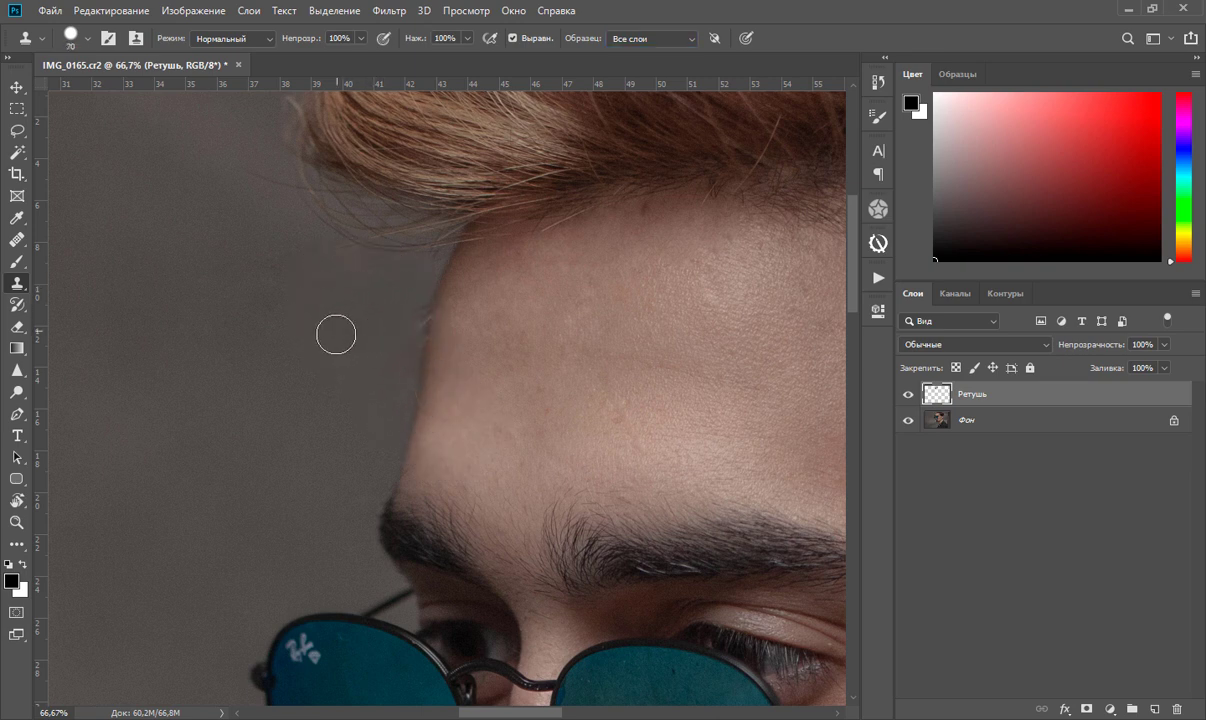
left_click(297, 366, "alt")
mouse_move(395, 307)
left_mouse_down()
mouse_move(404, 318)
mouse_move(388, 406)
mouse_move(400, 373)
mouse_move(377, 468)
mouse_move(409, 280)
mouse_move(385, 405)
mouse_move(371, 353)
left_mouse_up()
Clone clean backdrop over the blotches beside the hair with a 175 px Clone Stamp.
scroll(282, 228, "down", 3)
scroll(281, 240, "down", 2)
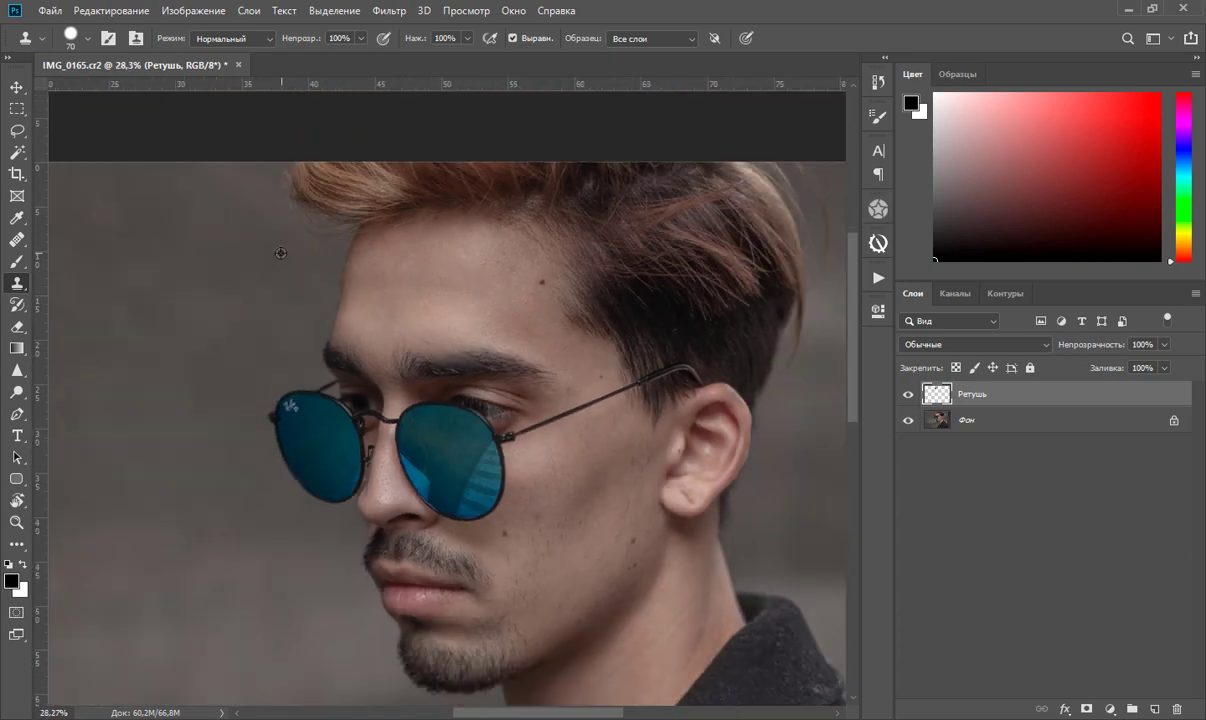
left_click_drag(253, 322, 379, 418)
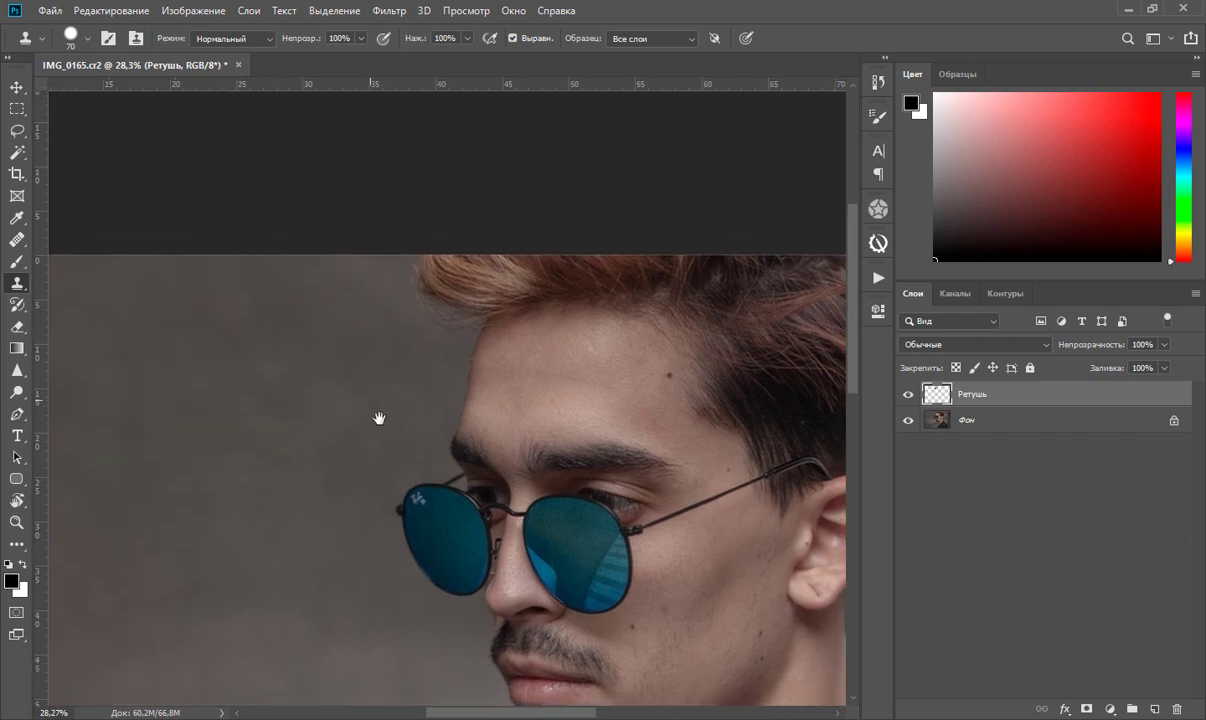
key("bracketright")
key("bracketright")
key("bracketright")
left_click(344, 423, "alt")
left_click_drag(342, 383, 374, 450)
Make the Clone Stamp 0% hardness at 700 px and smooth the remaining dark blob.
left_click(87, 38)
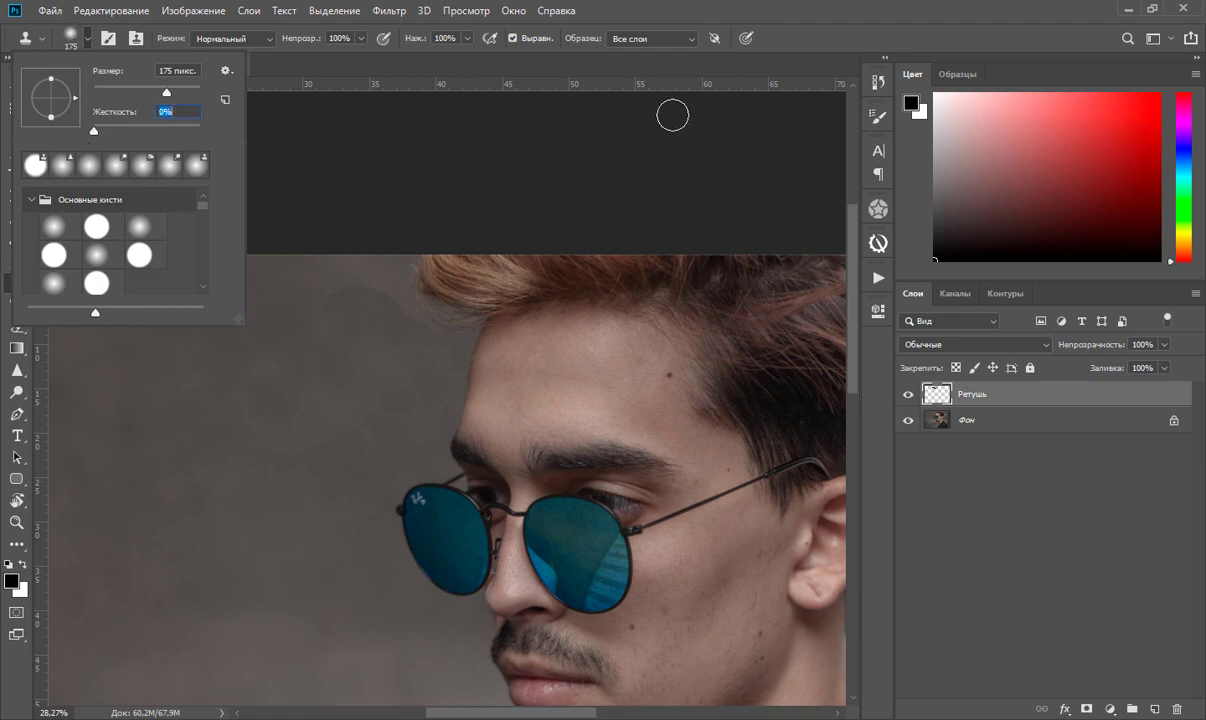
key("Return")
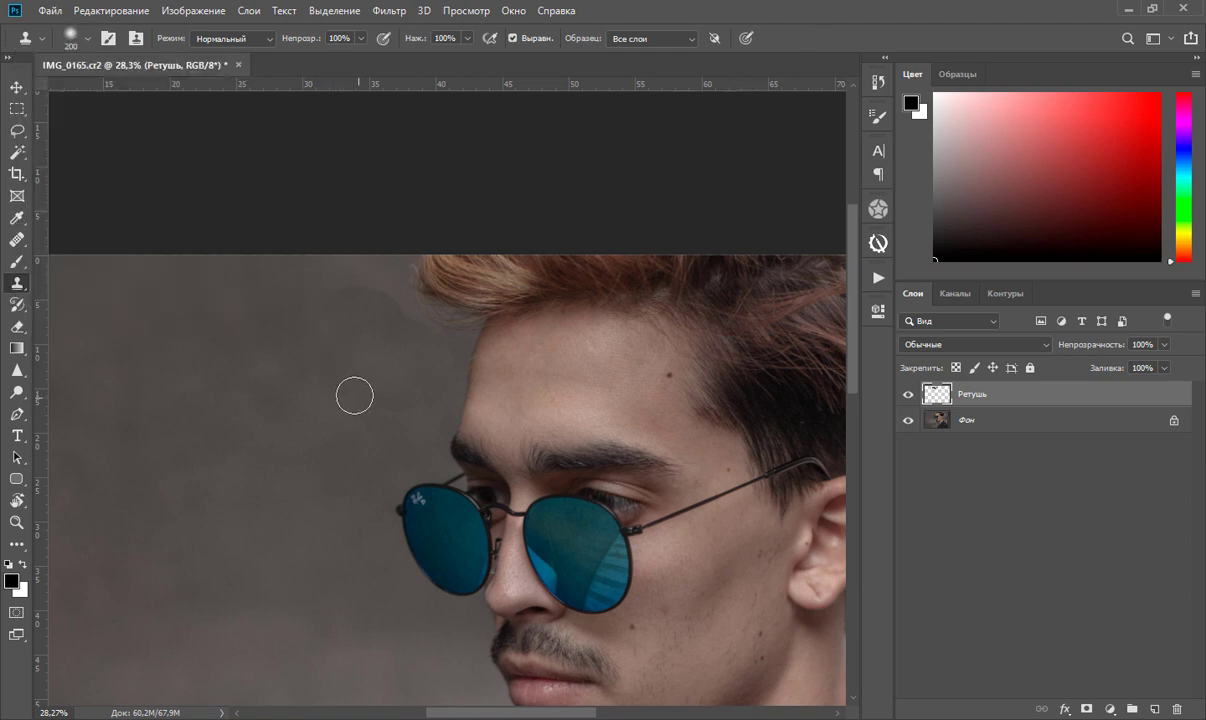
key("bracketright")
key("bracketright")
key("bracketright")
key("bracketright")
left_click(263, 341, "alt")
left_click_drag(300, 305, 364, 343)
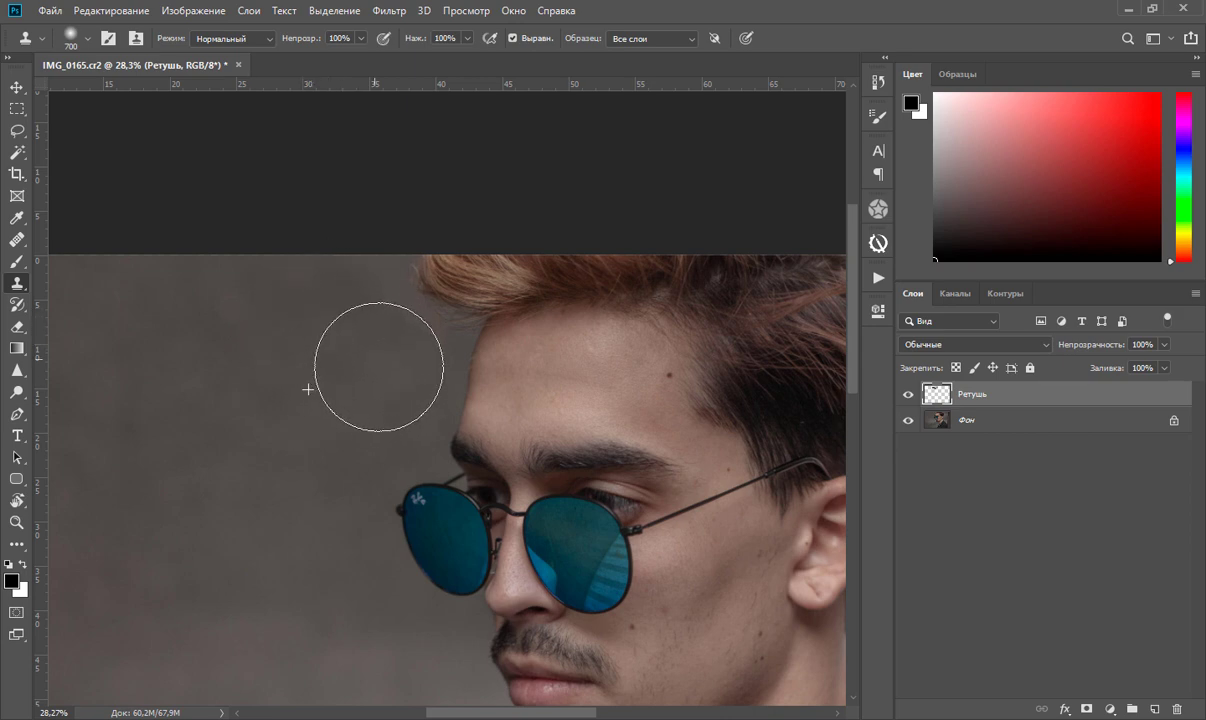
mouse_move(364, 343)
left_mouse_down()
mouse_move(276, 336)
mouse_move(293, 378)
mouse_move(277, 342)
left_mouse_up()
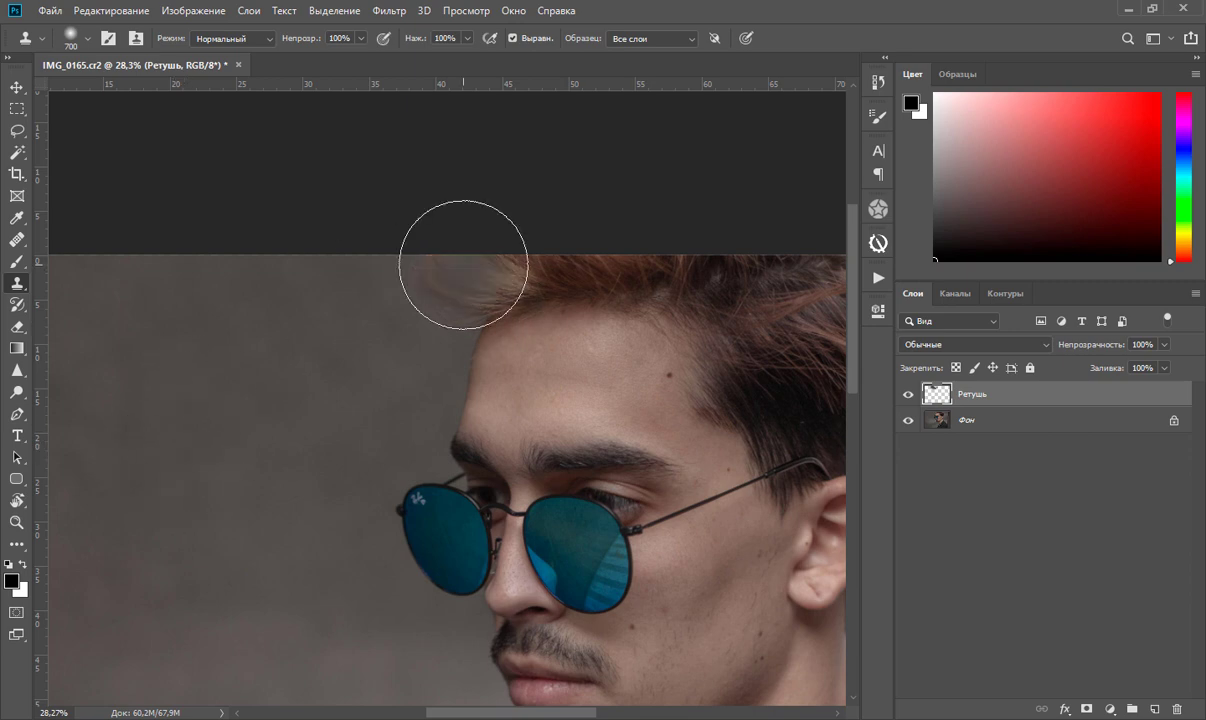
scroll(463, 265, "up", 3)
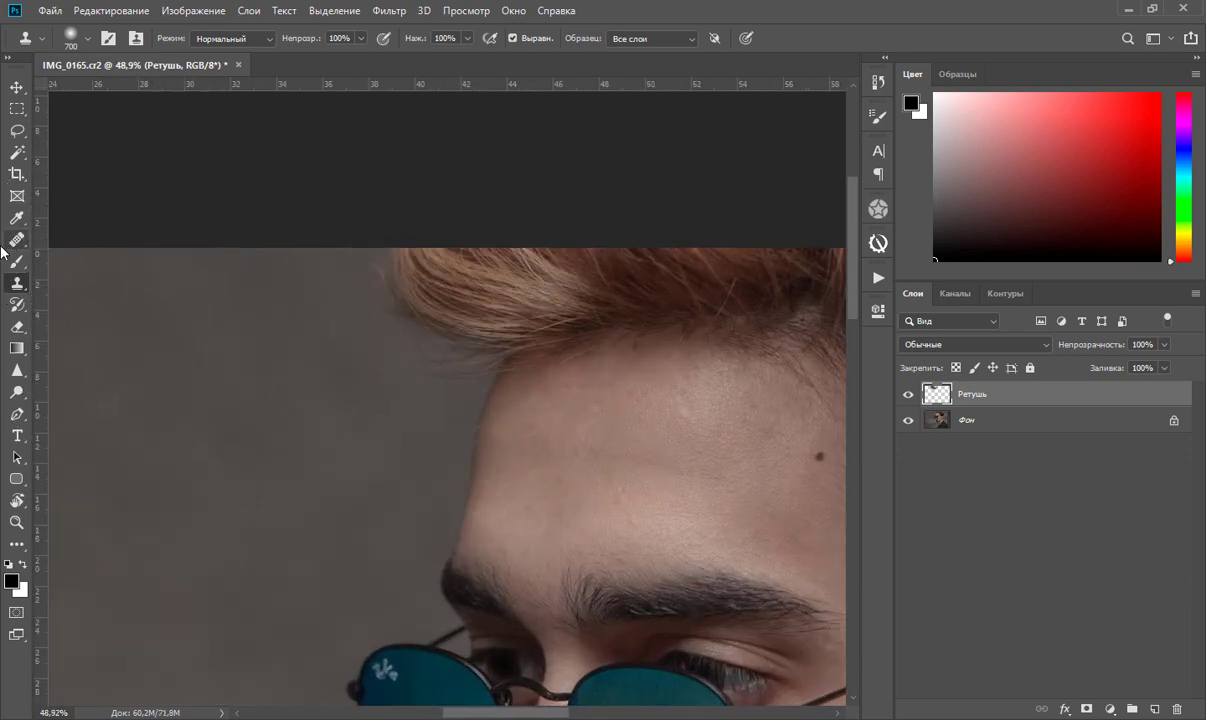
Switch to the Eraser with a soft round 175 px brush.
left_click(17, 326)
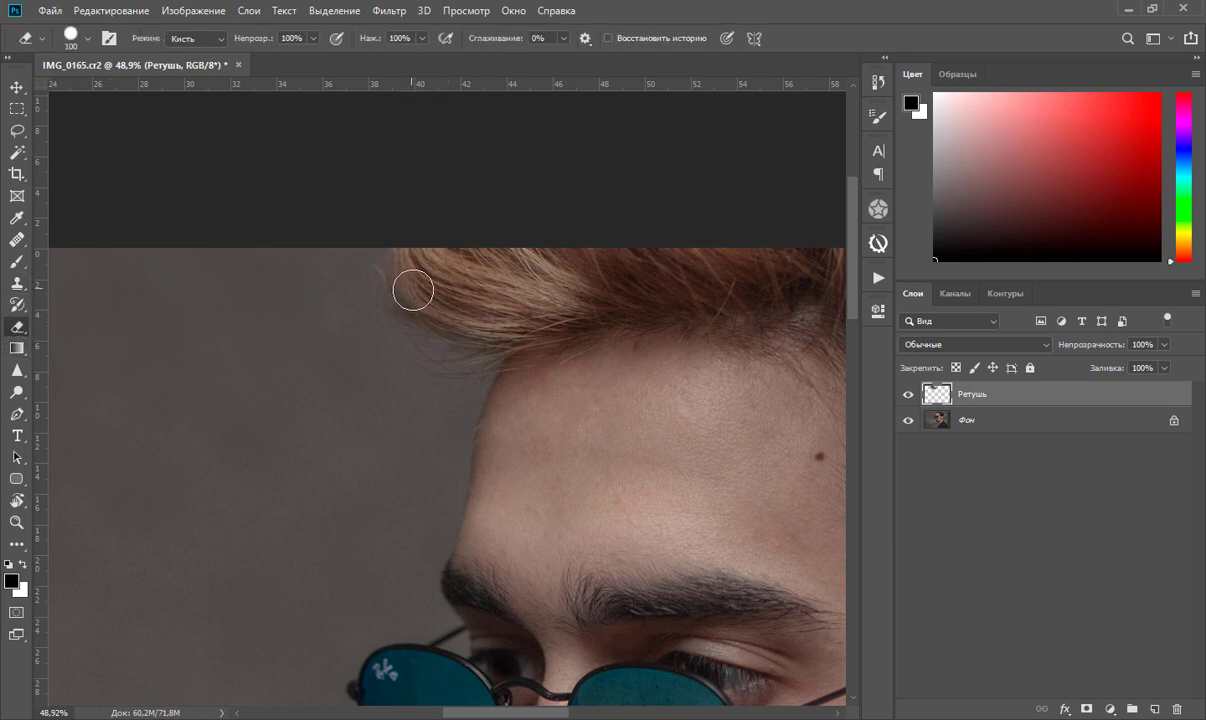
key("bracketright")
key("bracketright")
key("bracketright")
left_click(86, 38)
left_click(53, 227)
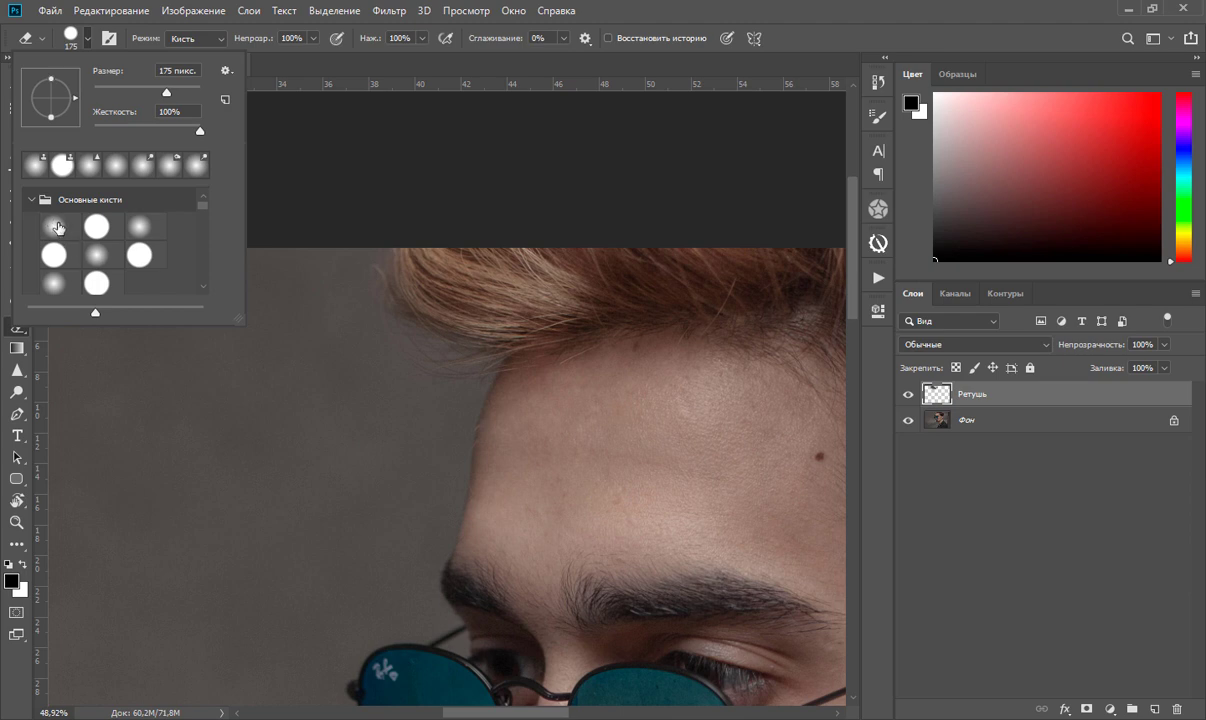
left_click(550, 185)
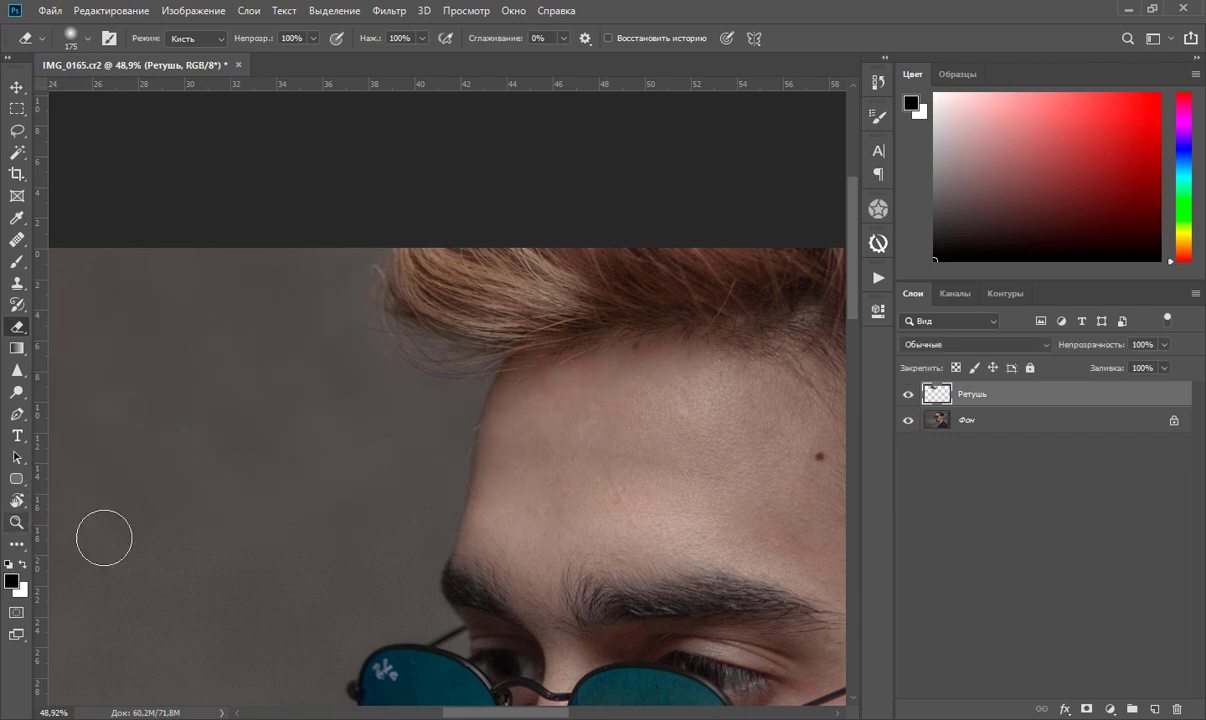
Remove the dark spot at the forehead edge with the content-aware Spot Healing Brush.
left_click(17, 521)
left_click(488, 423)
left_click(488, 423)
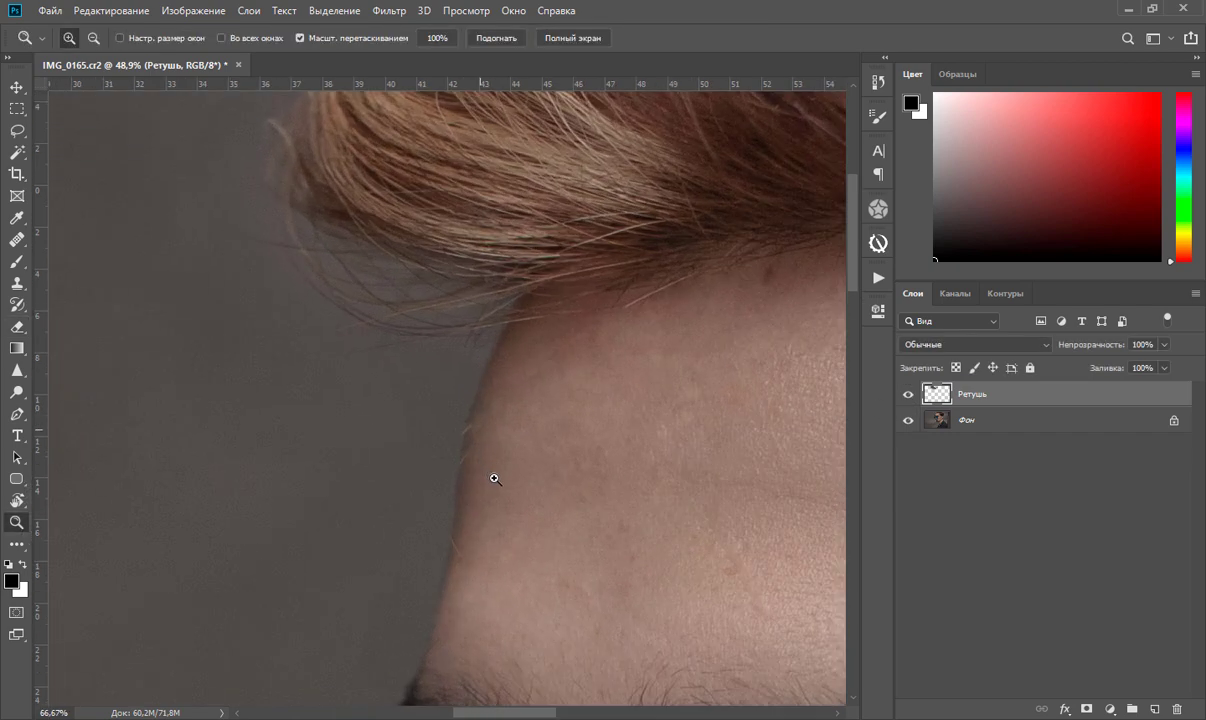
left_click(441, 421)
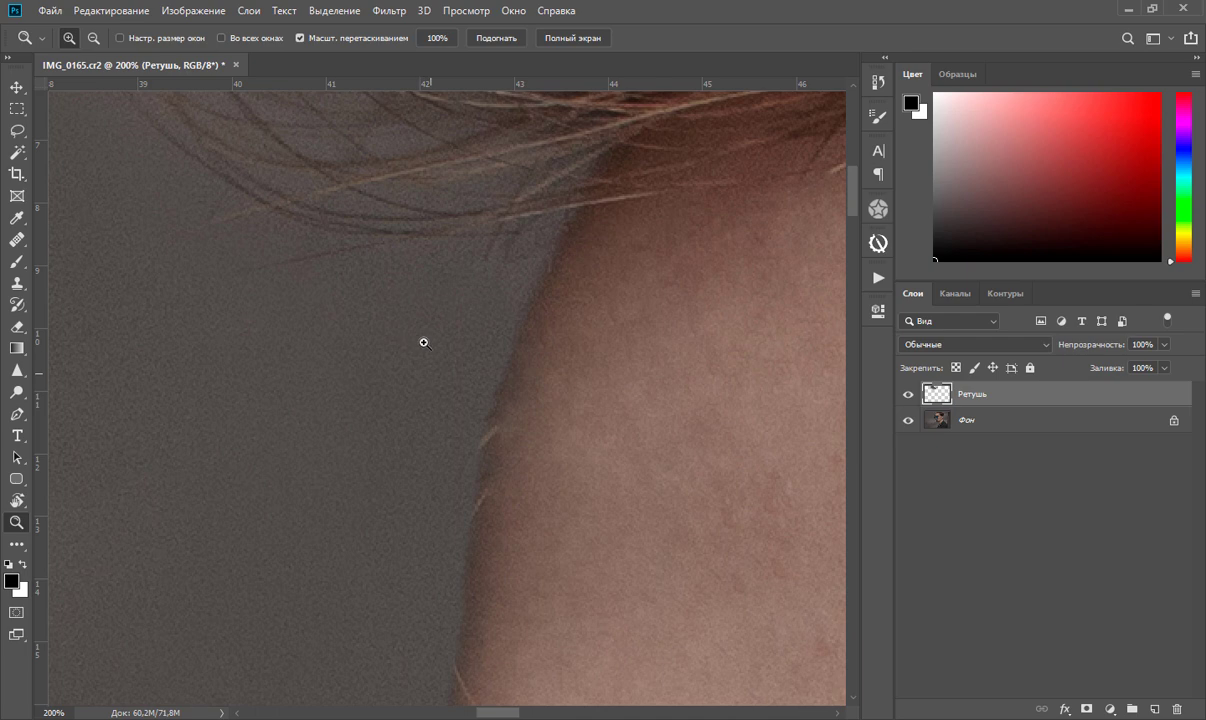
right_click(406, 350)
left_click(468, 441)
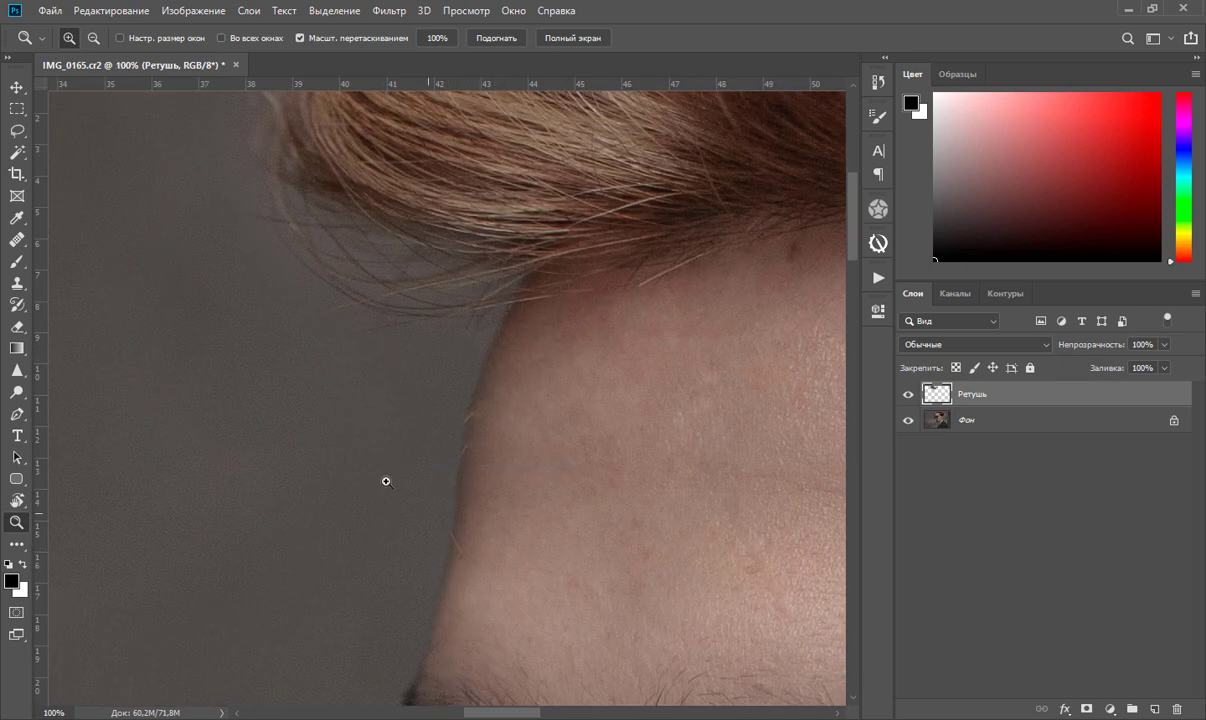
left_click_drag(396, 501, 288, 366)
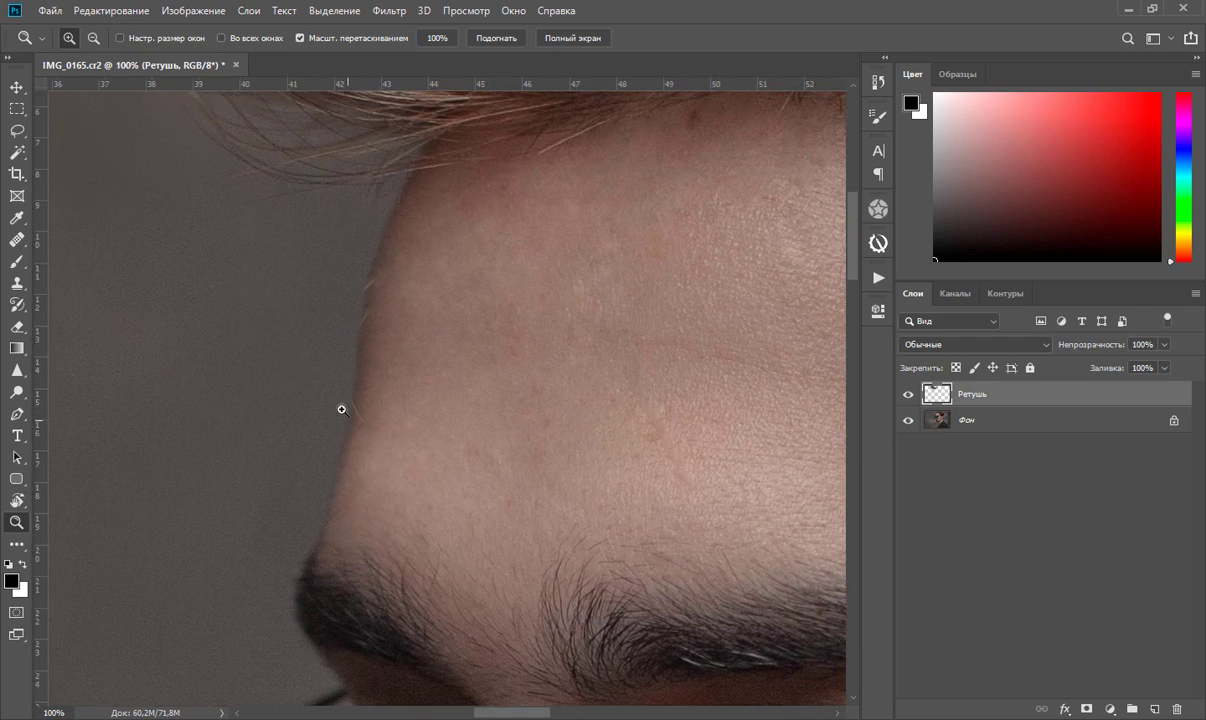
key("j")
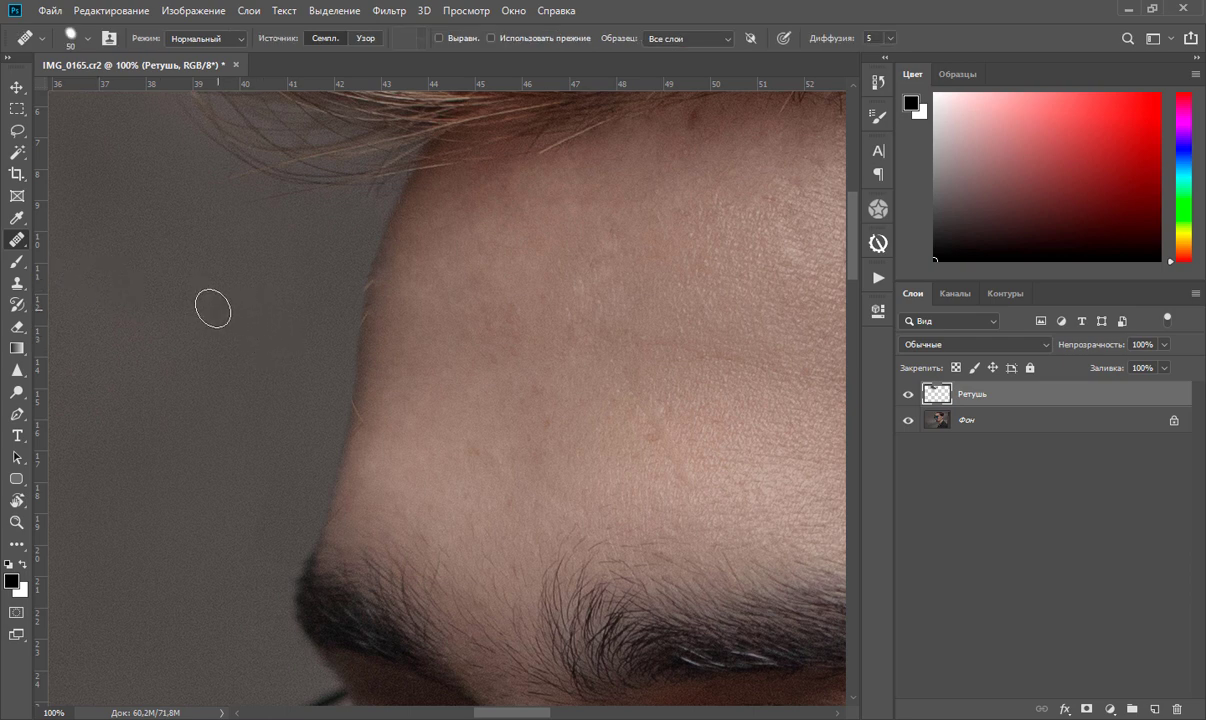
right_click(17, 240)
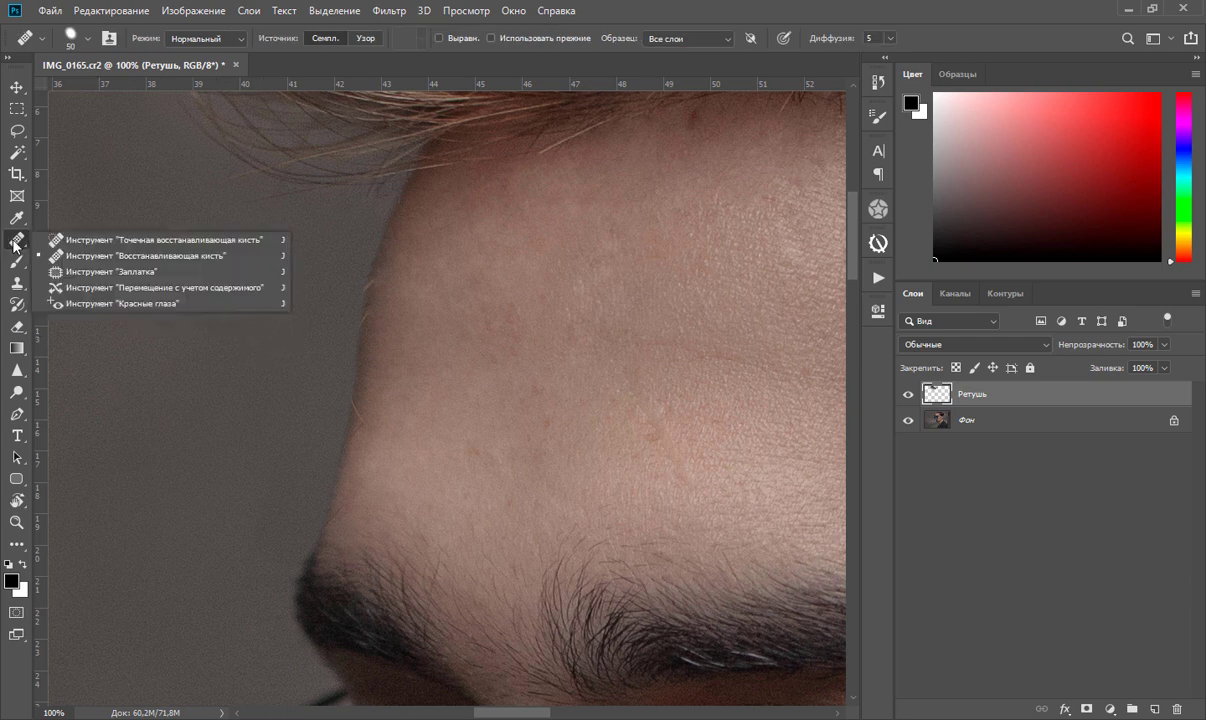
left_click(74, 240)
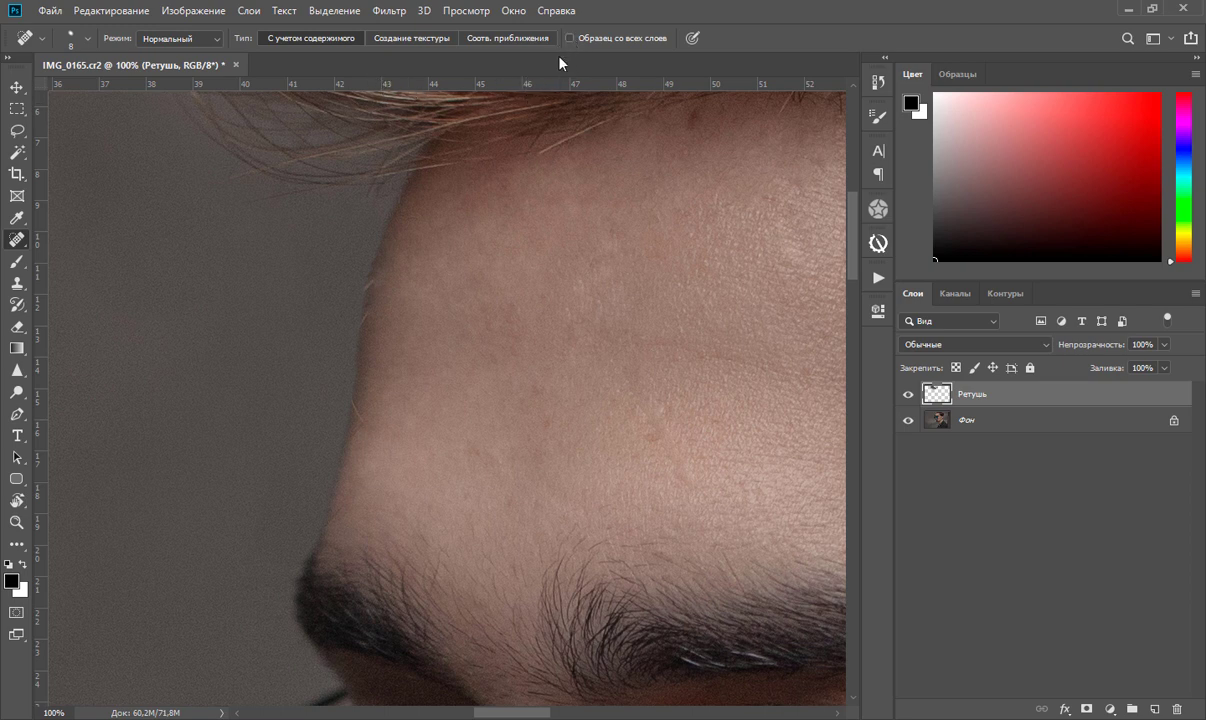
left_click(363, 293)
Heal two stray hairs on the cheek with a 15 px spot healing brush.
mouse_move(619, 409)
left_mouse_down()
mouse_move(385, 369)
mouse_move(331, 315)
mouse_move(347, 259)
left_mouse_up()
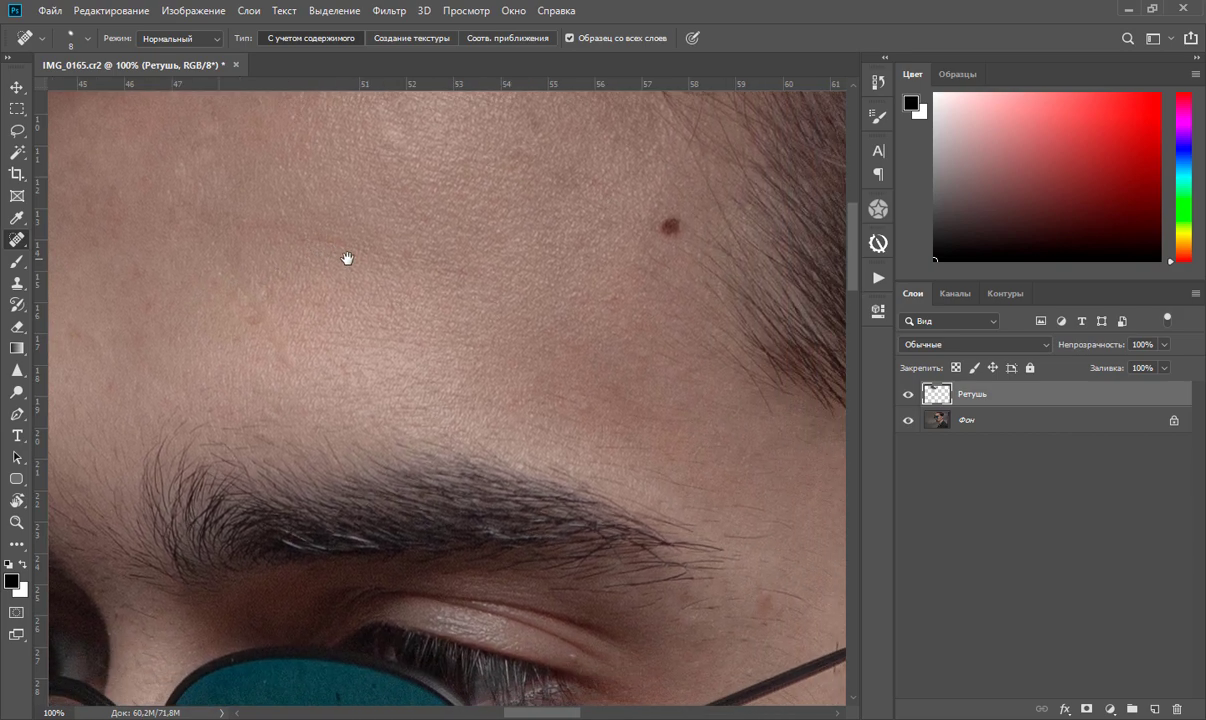
scroll(342, 262, "down", 2)
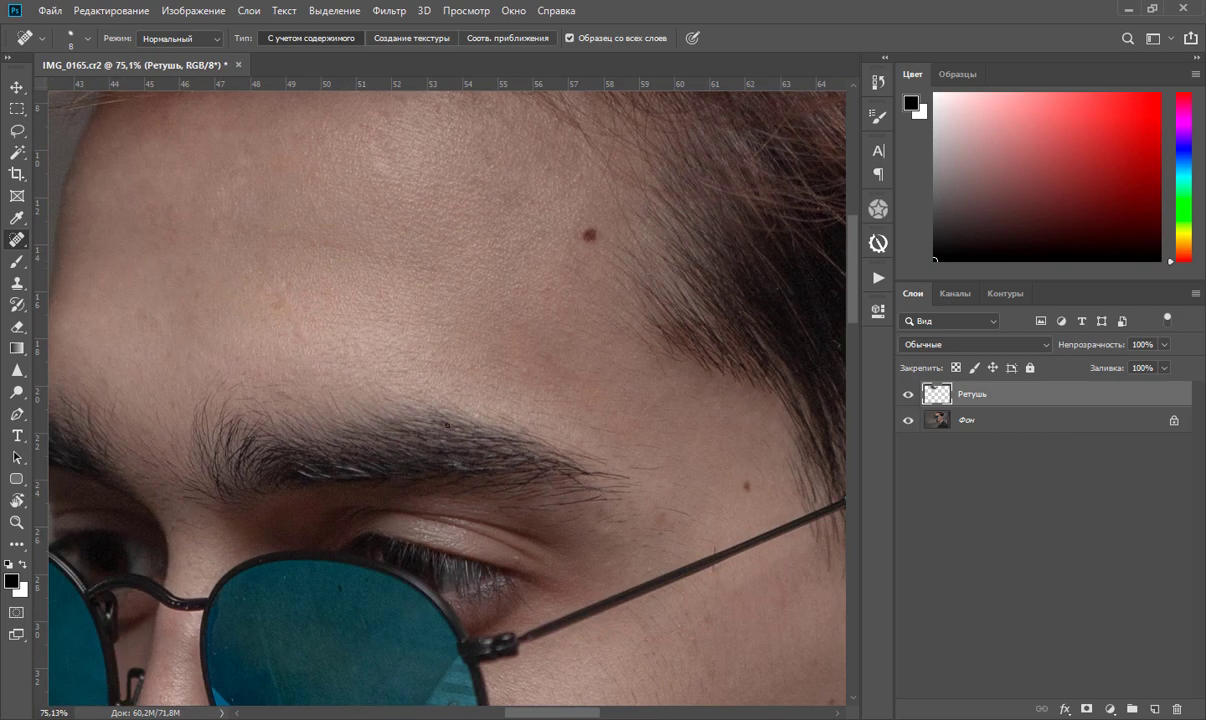
left_click_drag(377, 409, 323, 277)
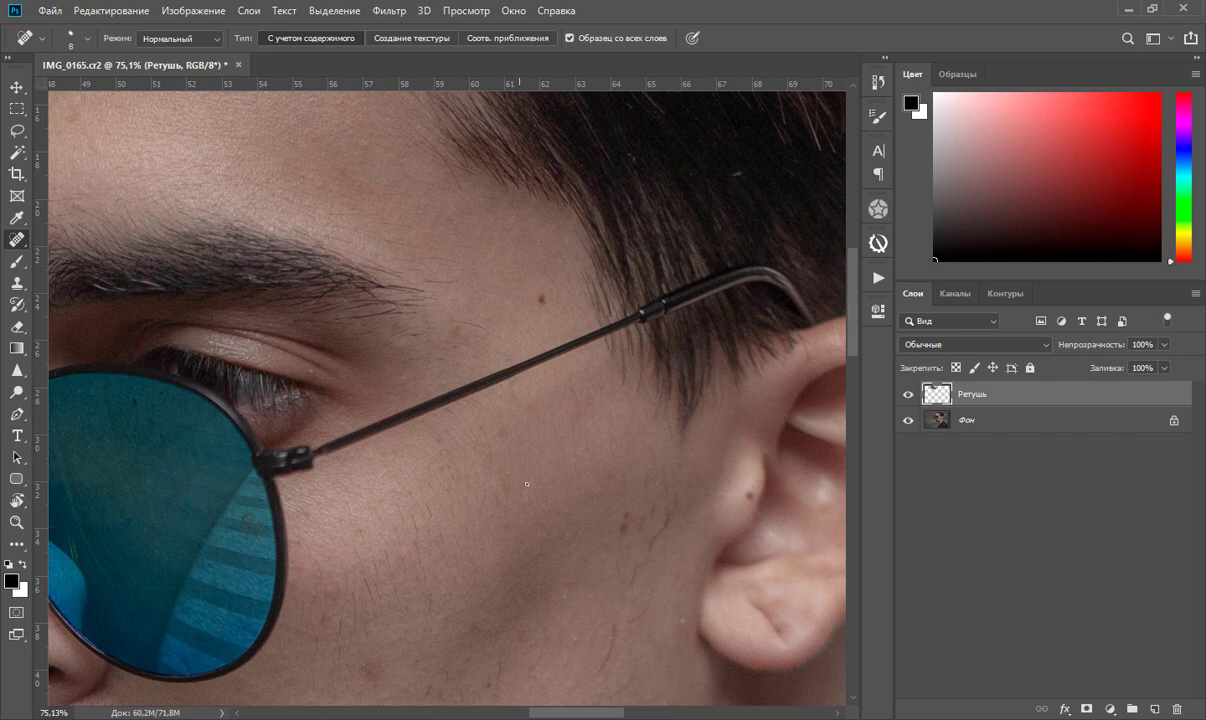
mouse_move(518, 556)
left_mouse_down()
mouse_move(439, 323)
mouse_move(474, 216)
mouse_move(600, 284)
left_mouse_up()
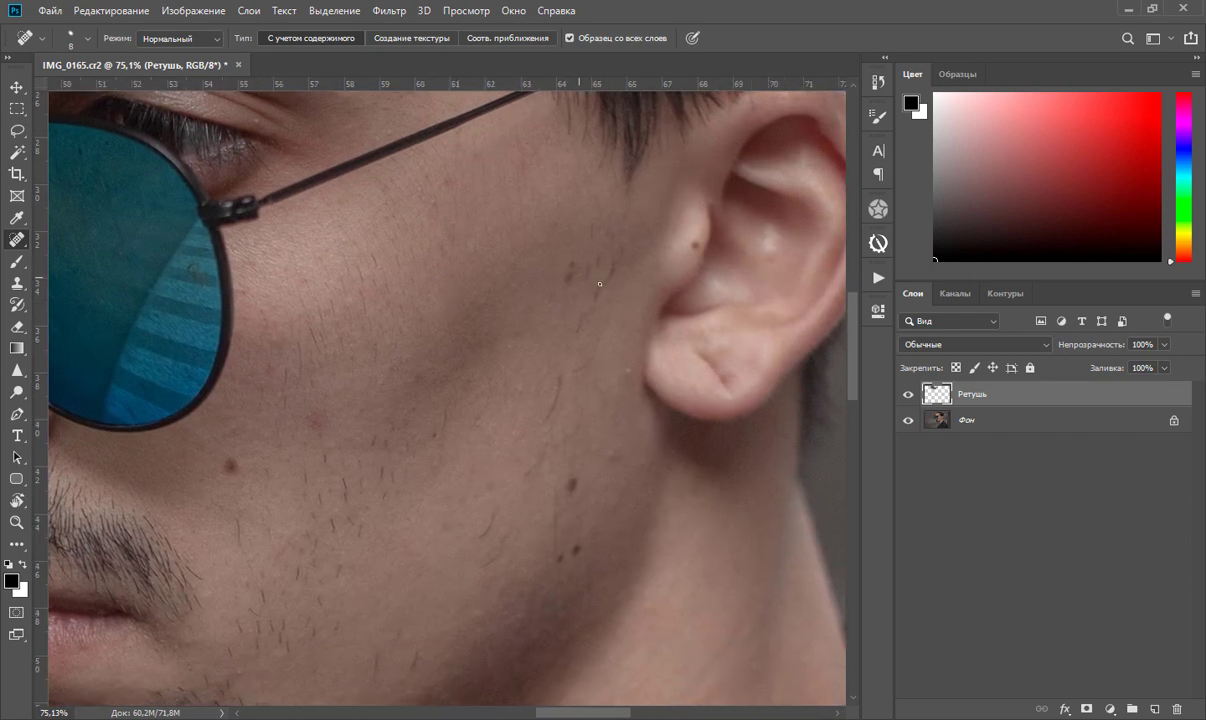
key("bracketright")
key("bracketright")
key("bracketright")
scroll(508, 370, "down", 2)
scroll(514, 326, "down", 3)
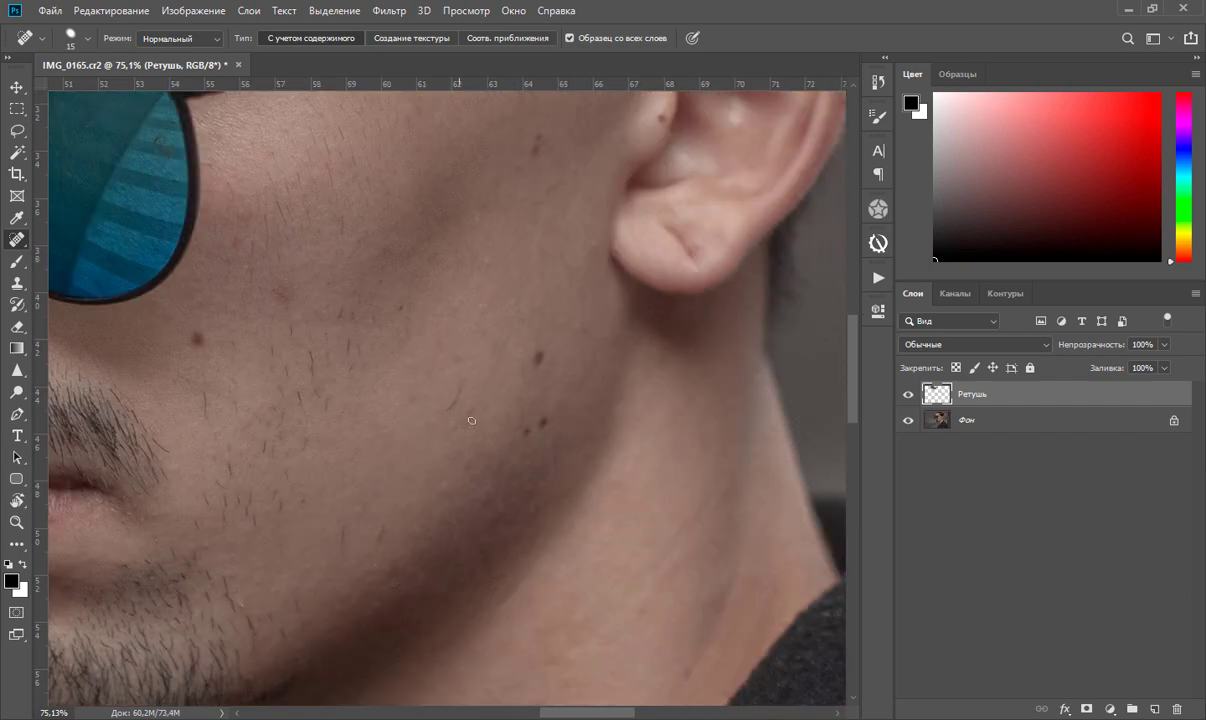
scroll(471, 420, "down", 2)
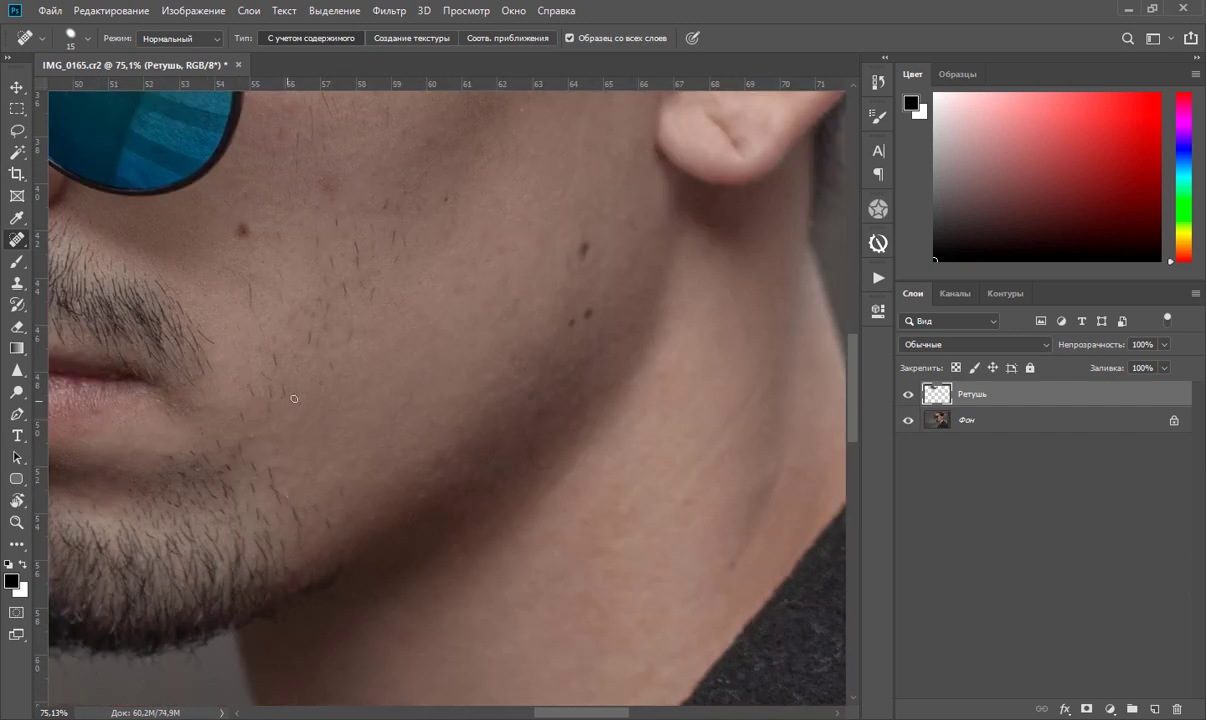
scroll(300, 410, "up", 2)
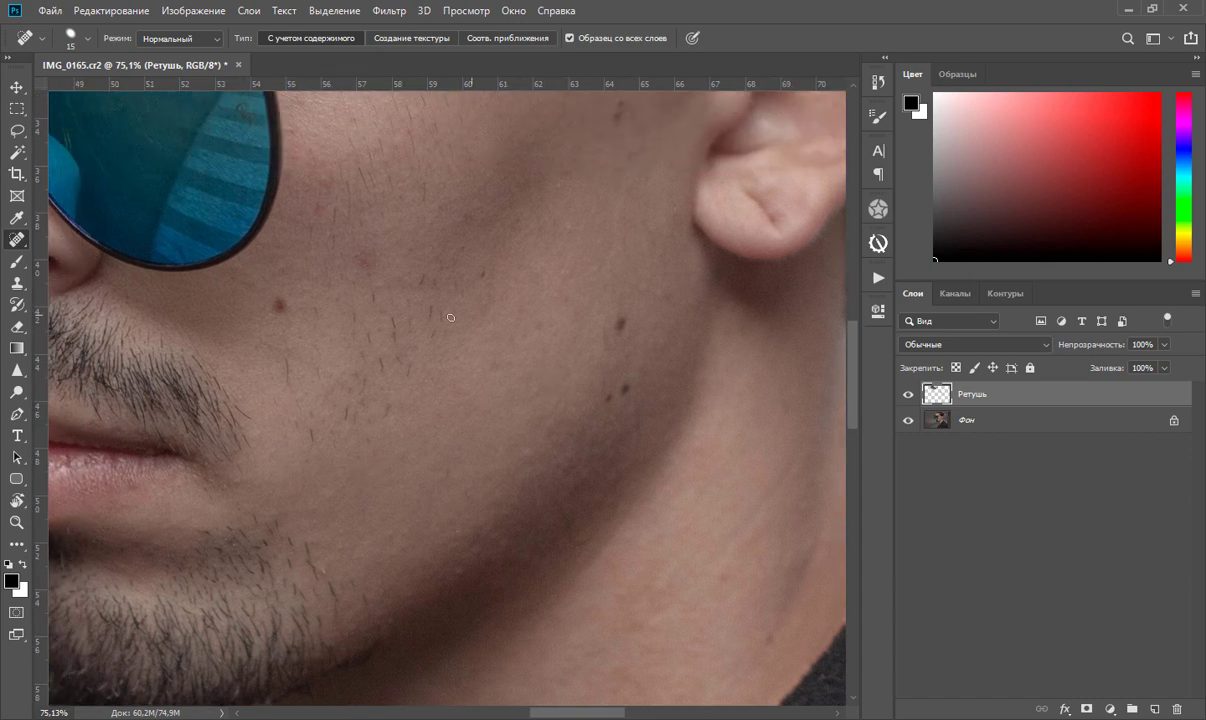
left_click_drag(413, 316, 411, 334)
left_click_drag(335, 403, 332, 384)
scroll(327, 458, "left", 2)
scroll(513, 275, "up", 3)
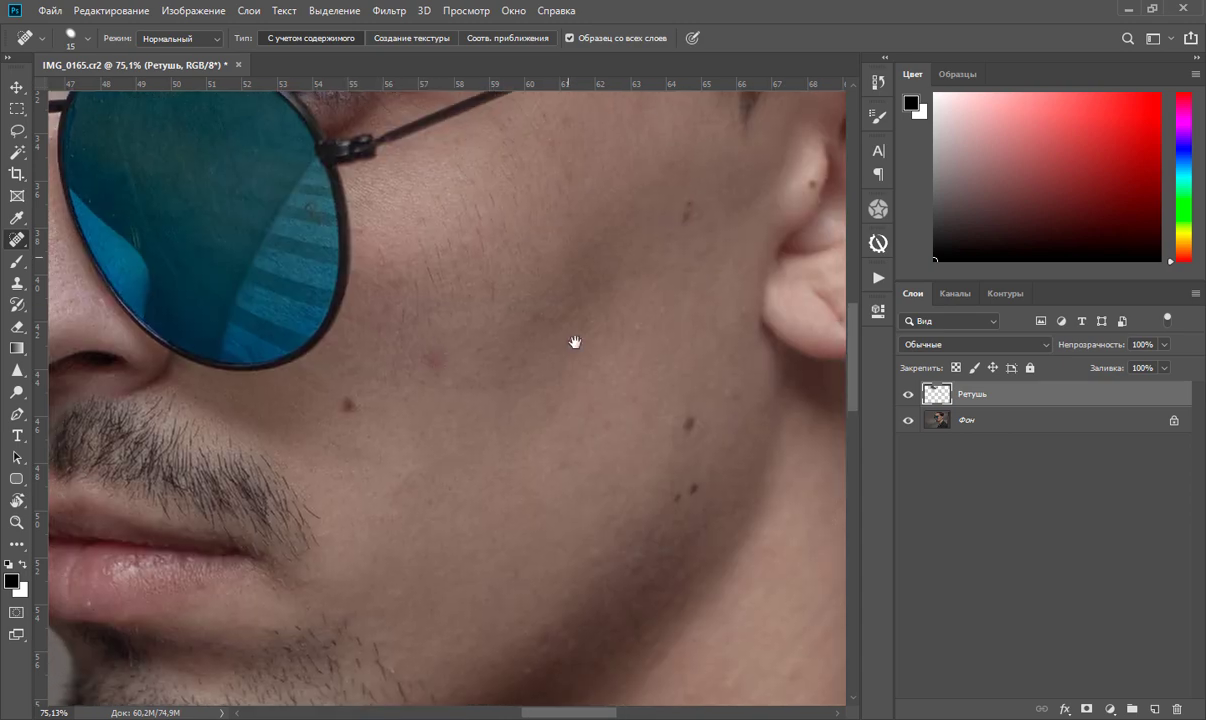
Switch to a 15 px Healing Brush and bring the coat collar and shoulder into view.
right_click(16, 240)
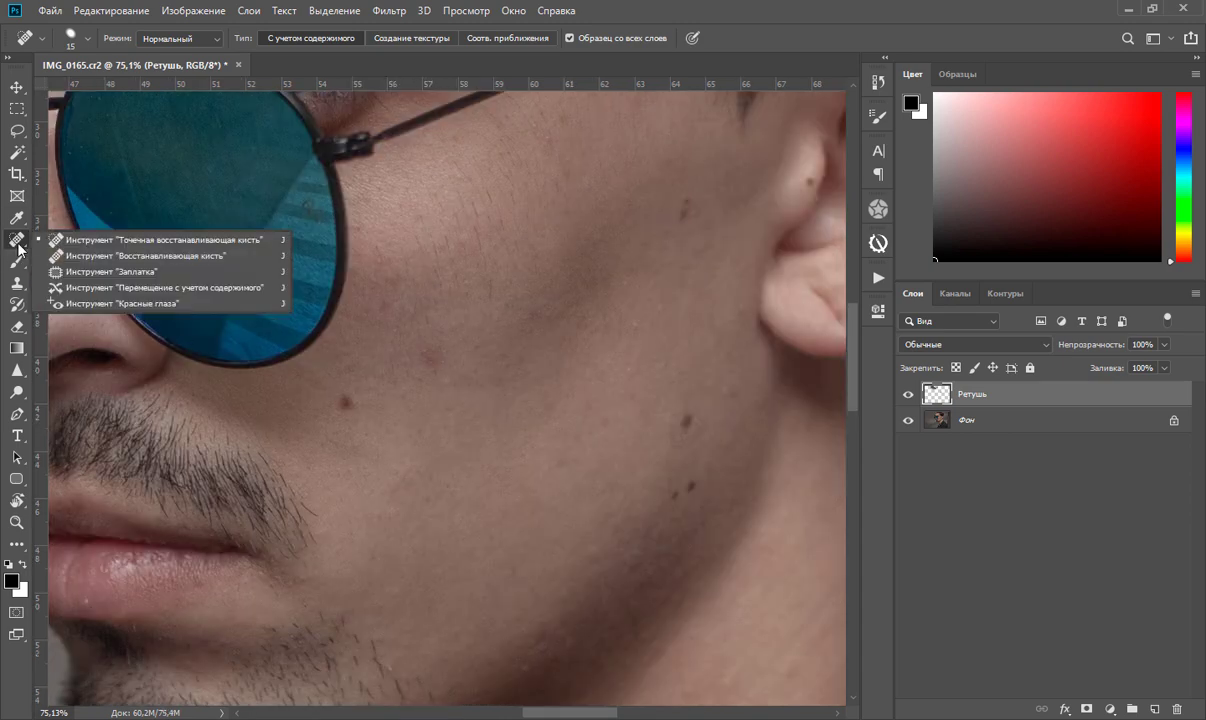
left_click(100, 247)
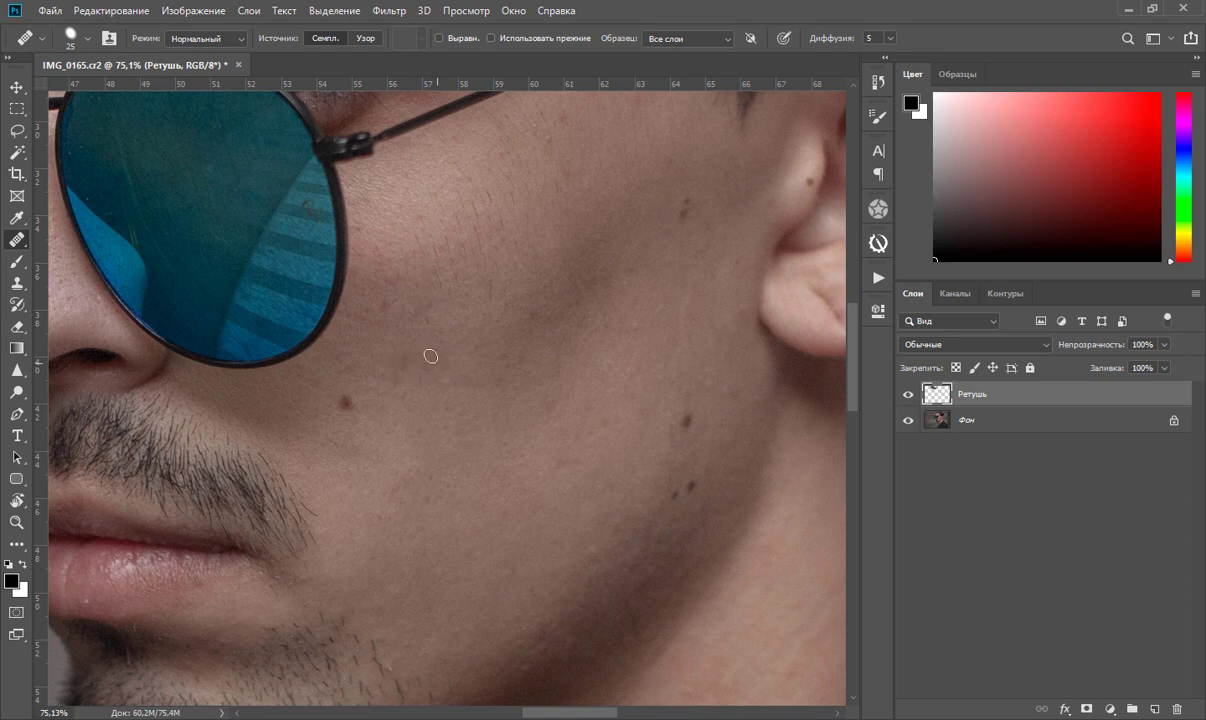
key("bracketleft")
scroll(539, 369, "down", 5)
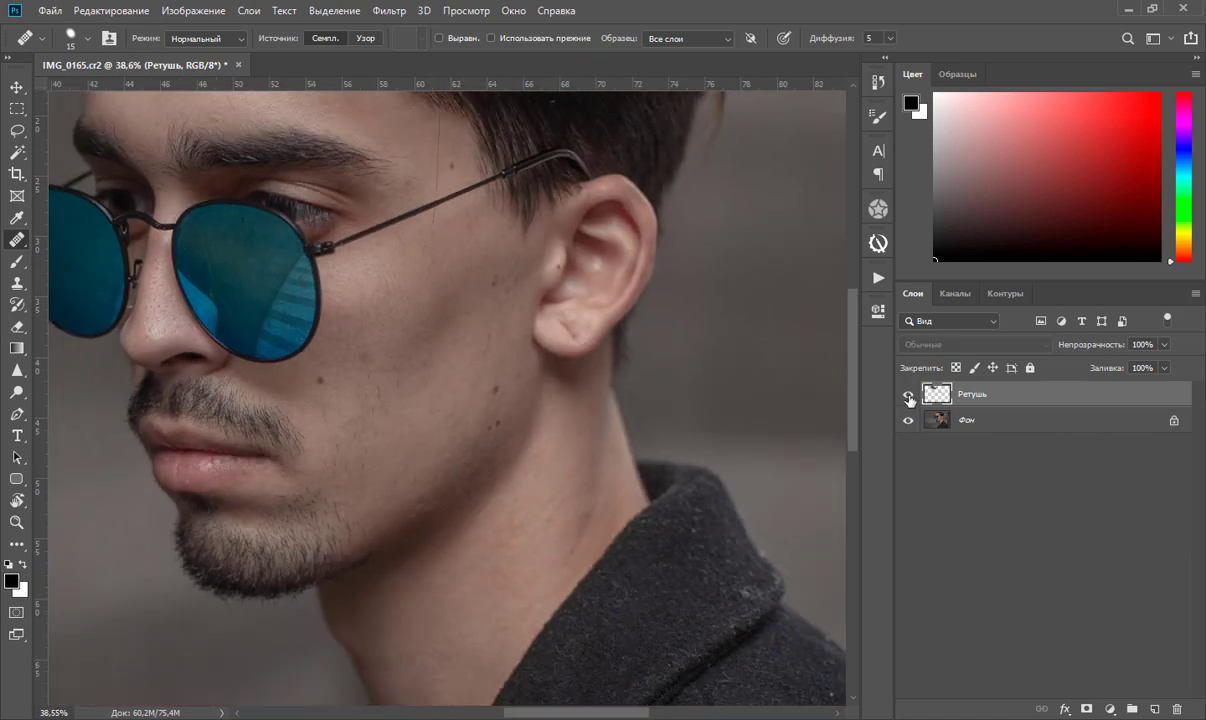
scroll(466, 476, "up", 3)
scroll(543, 317, "down", 3)
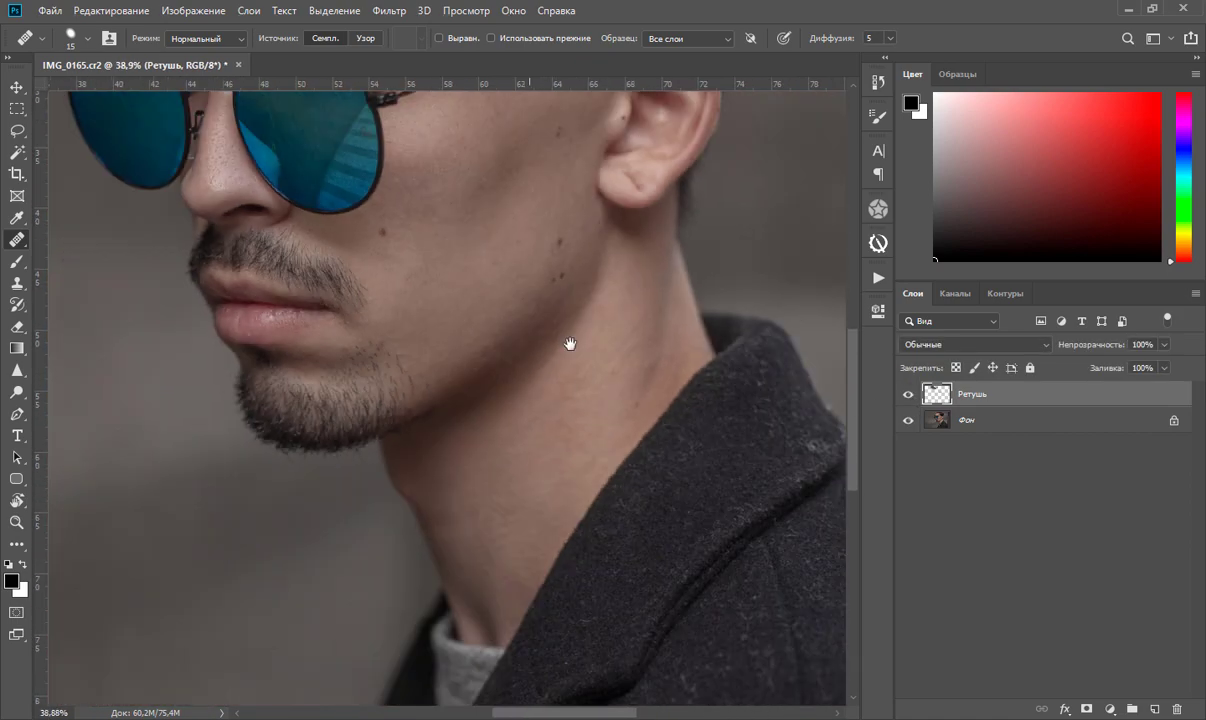
scroll(570, 344, "down", 2)
scroll(618, 428, "down", 1)
mouse_move(612, 434)
left_mouse_down()
mouse_move(471, 256)
mouse_move(475, 202)
left_mouse_up()
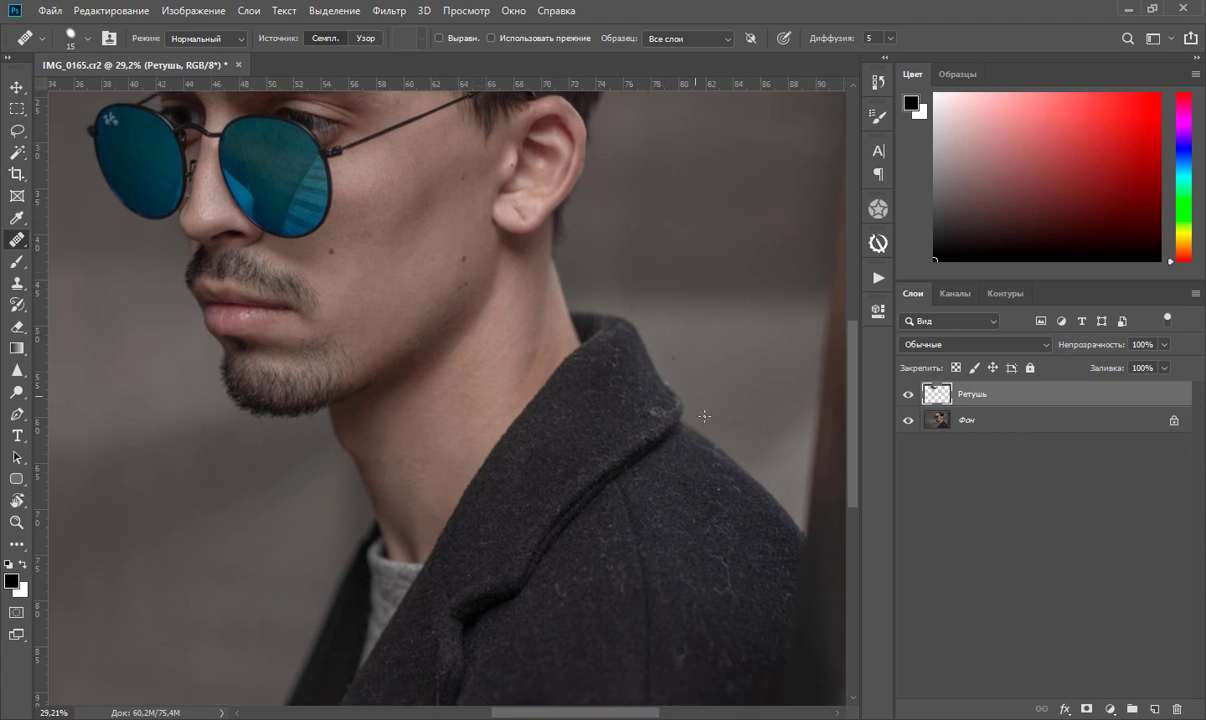
left_click_drag(704, 416, 546, 326)
scroll(581, 248, "up", 2)
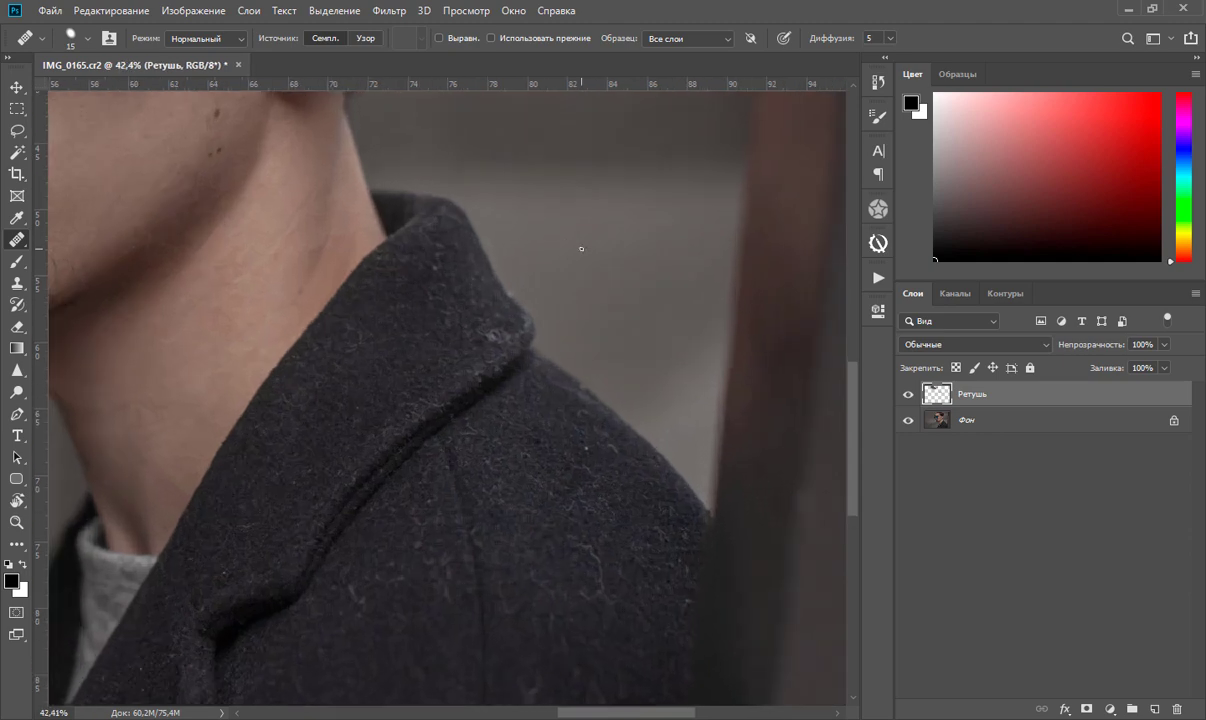
left_click_drag(611, 450, 579, 305)
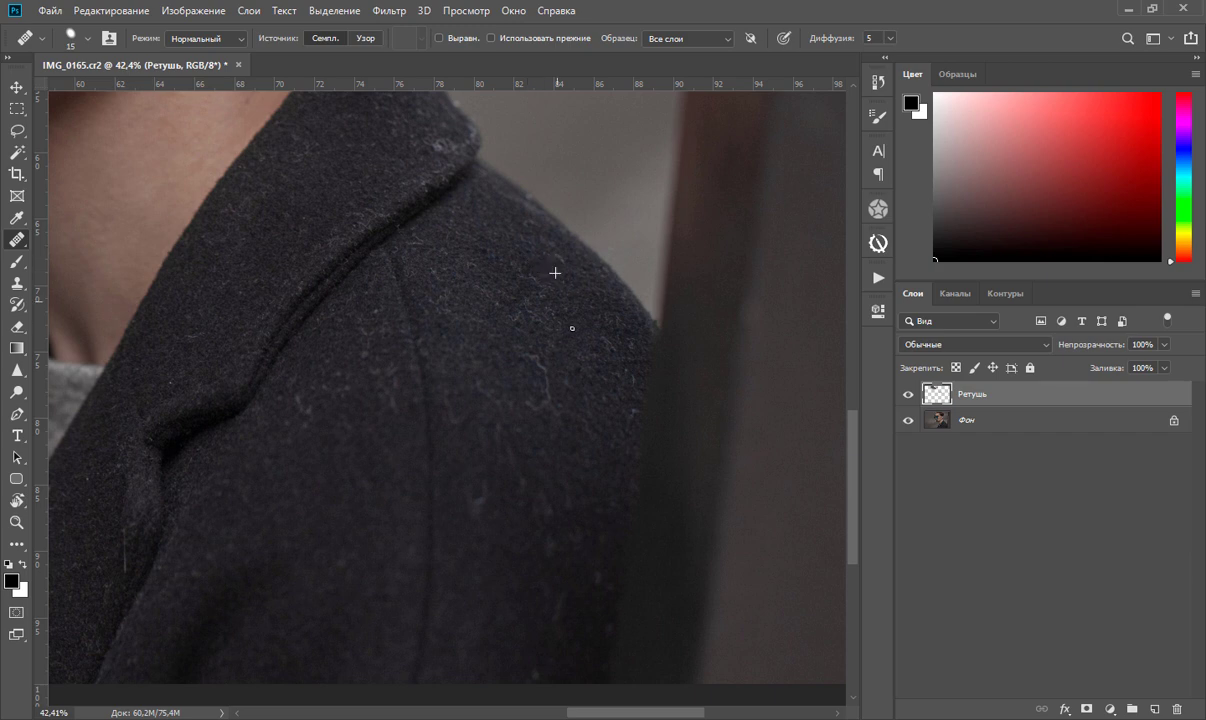
Heal the lint and light specks on the coat shoulder, collar and lapel.
left_click(629, 380)
left_click(625, 390)
left_click_drag(447, 342, 647, 317)
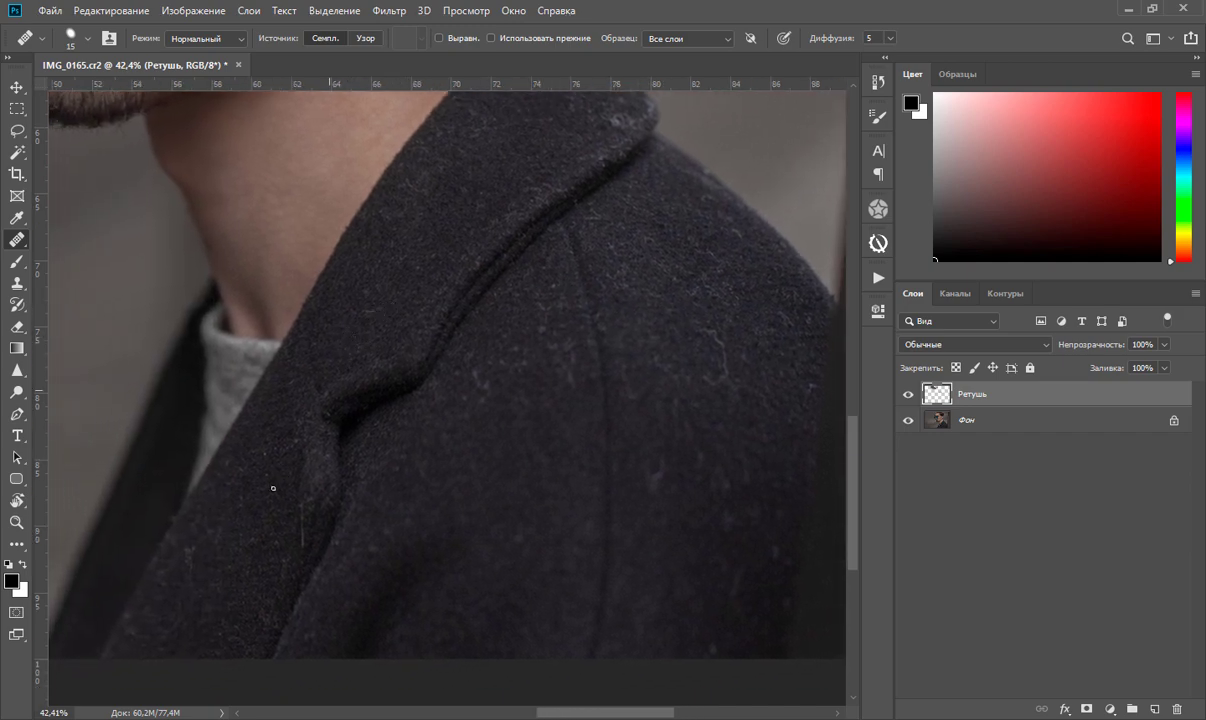
left_click_drag(269, 473, 266, 462)
left_click_drag(468, 197, 426, 320)
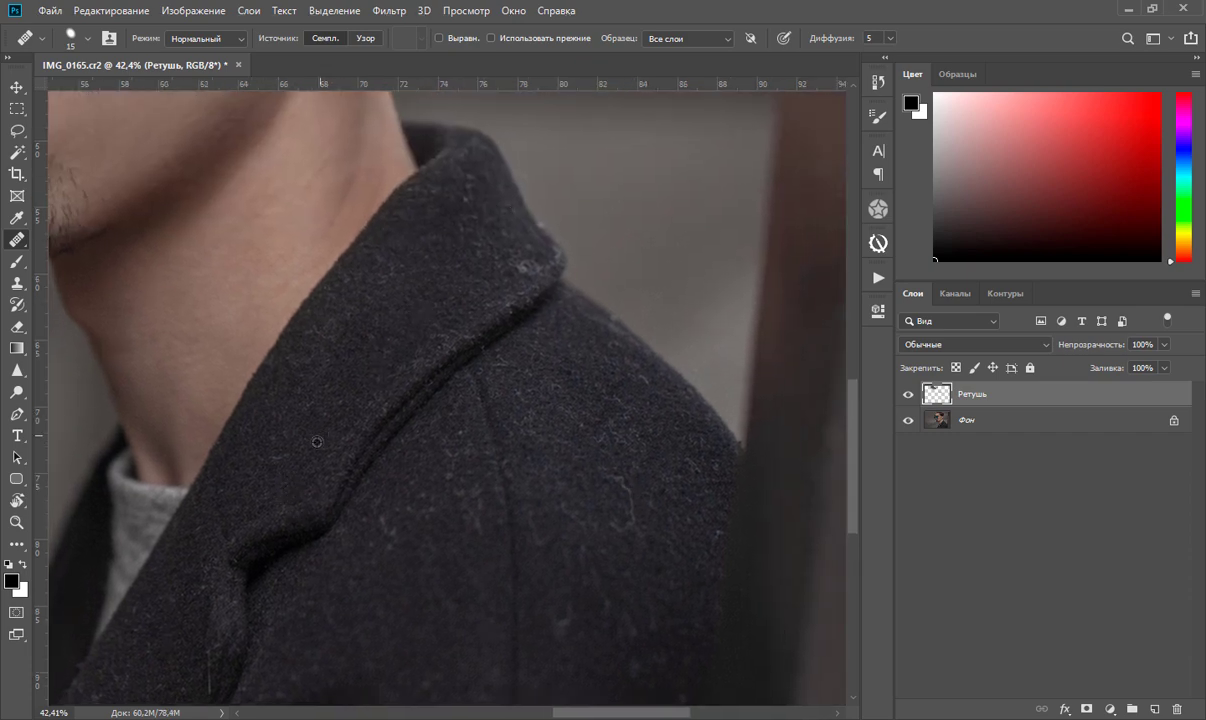
left_click_drag(252, 507, 385, 361)
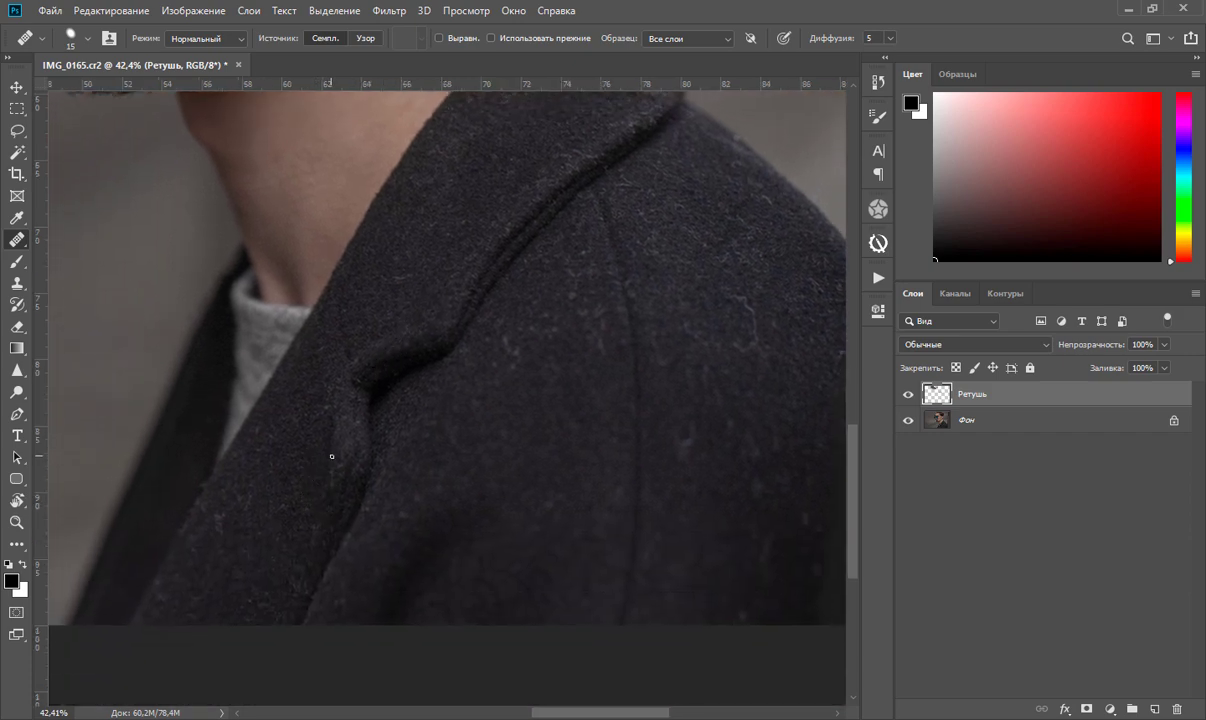
left_click(332, 382)
left_click_drag(529, 335, 563, 531)
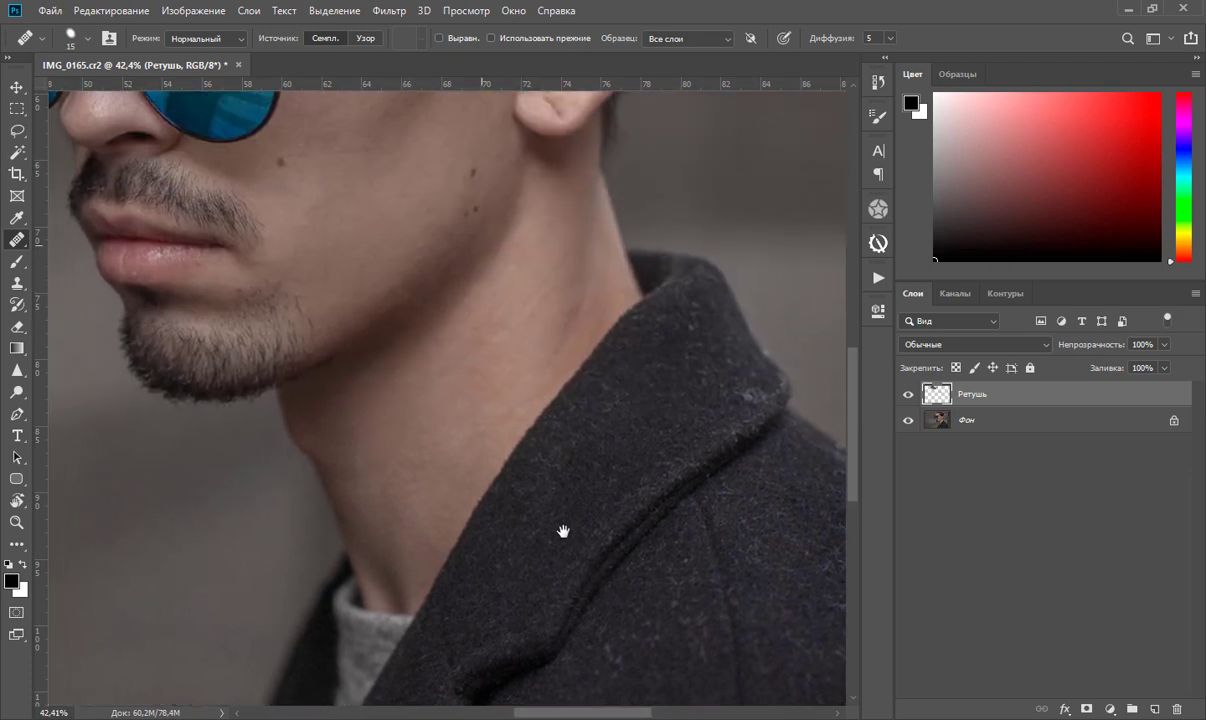
scroll(514, 396, "down", 3)
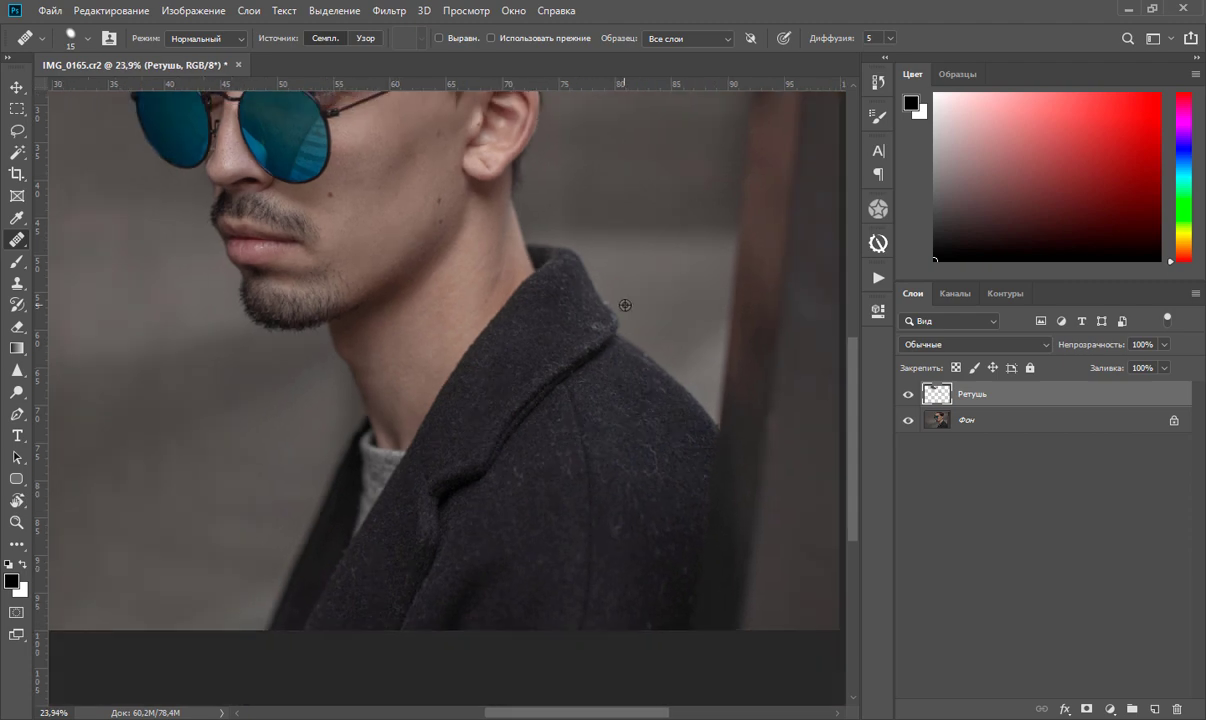
left_click_drag(857, 428, 851, 350)
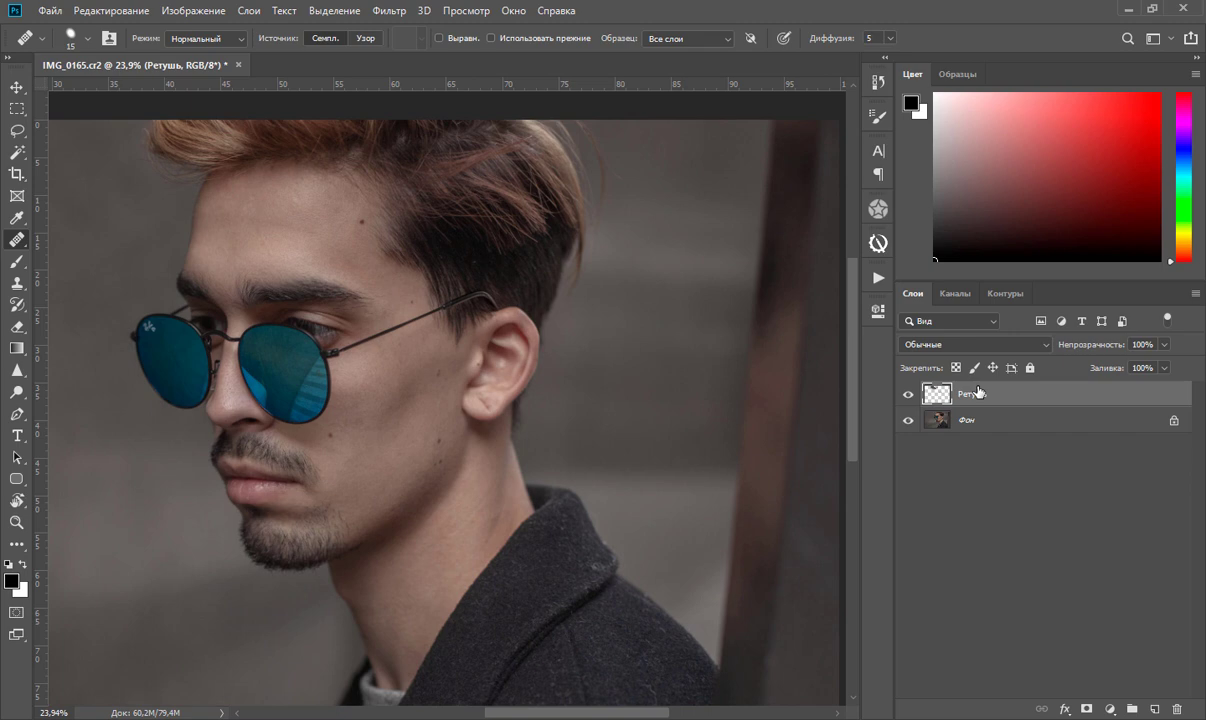
Create a merged copy of all visible layers, duplicate it, and name the layers High and Low.
key("ctrl+shift+alt+e")
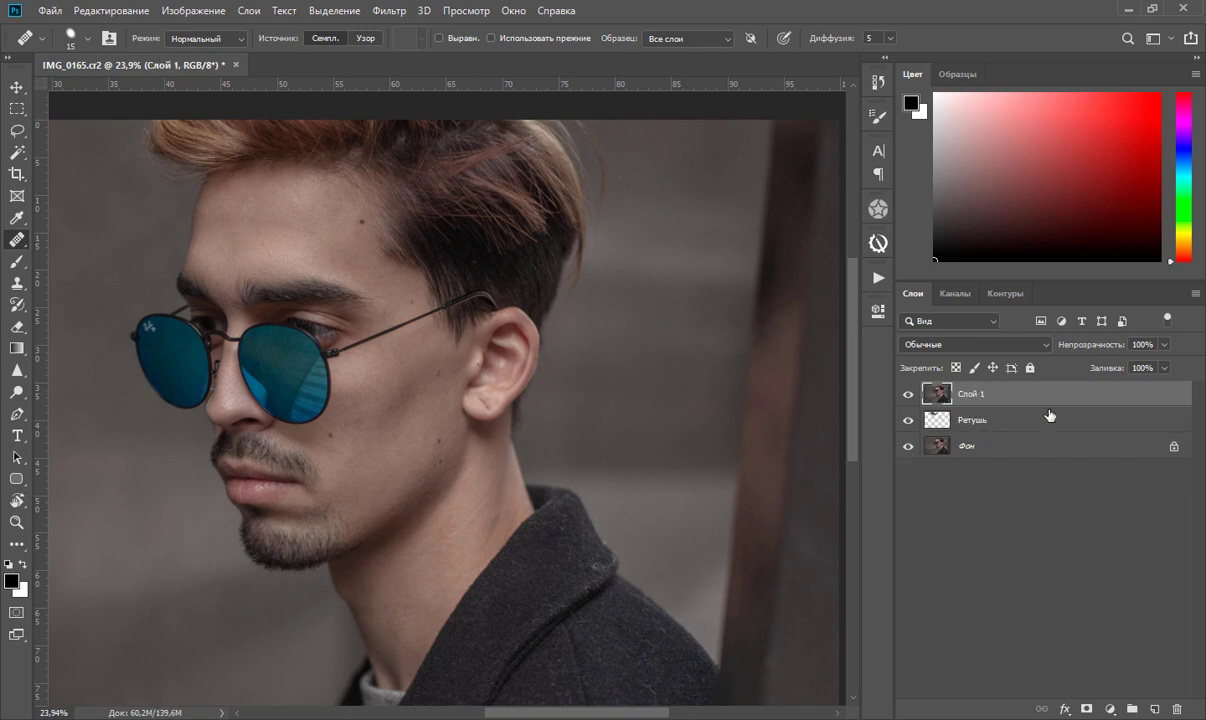
key("ctrl+j")
double_click(976, 394)
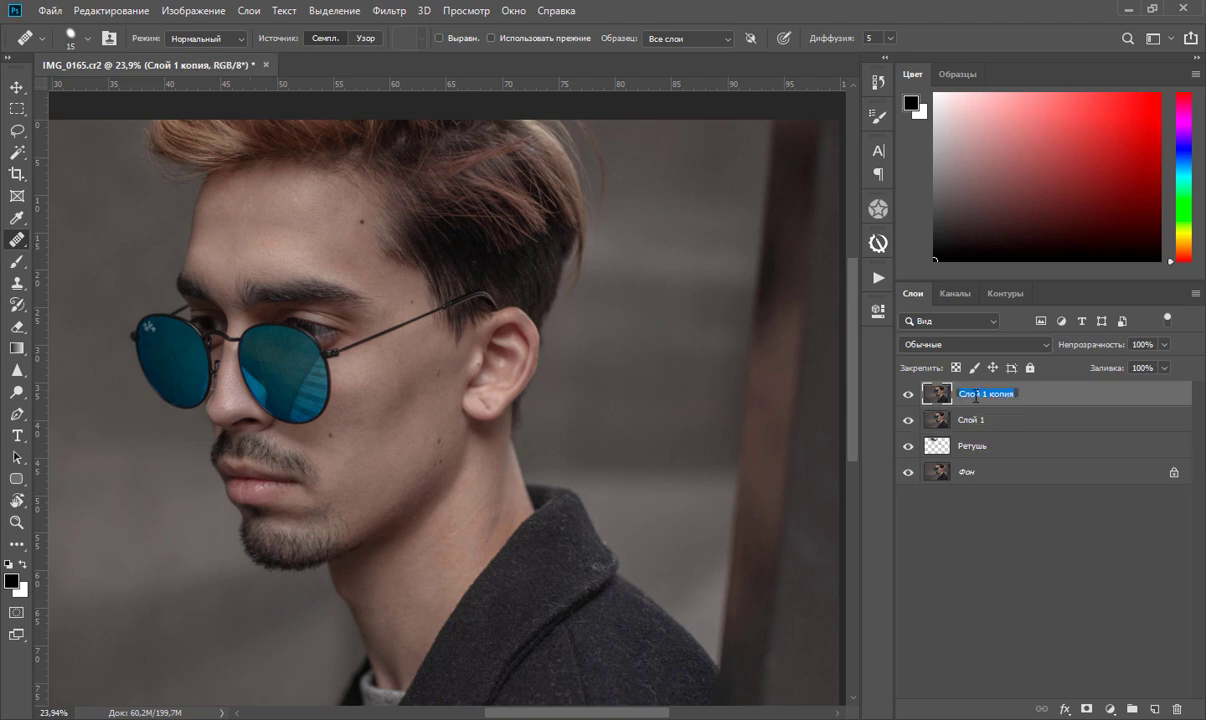
type("Н")
key("Return")
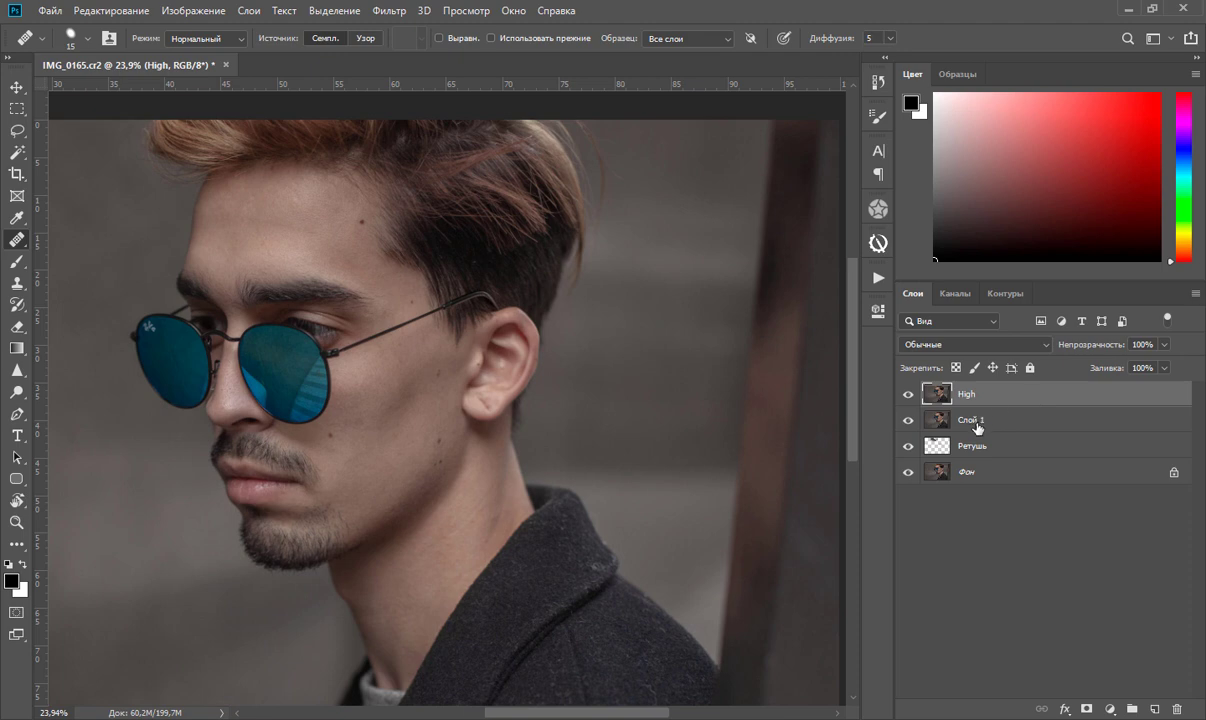
double_click(976, 421)
type("Low")
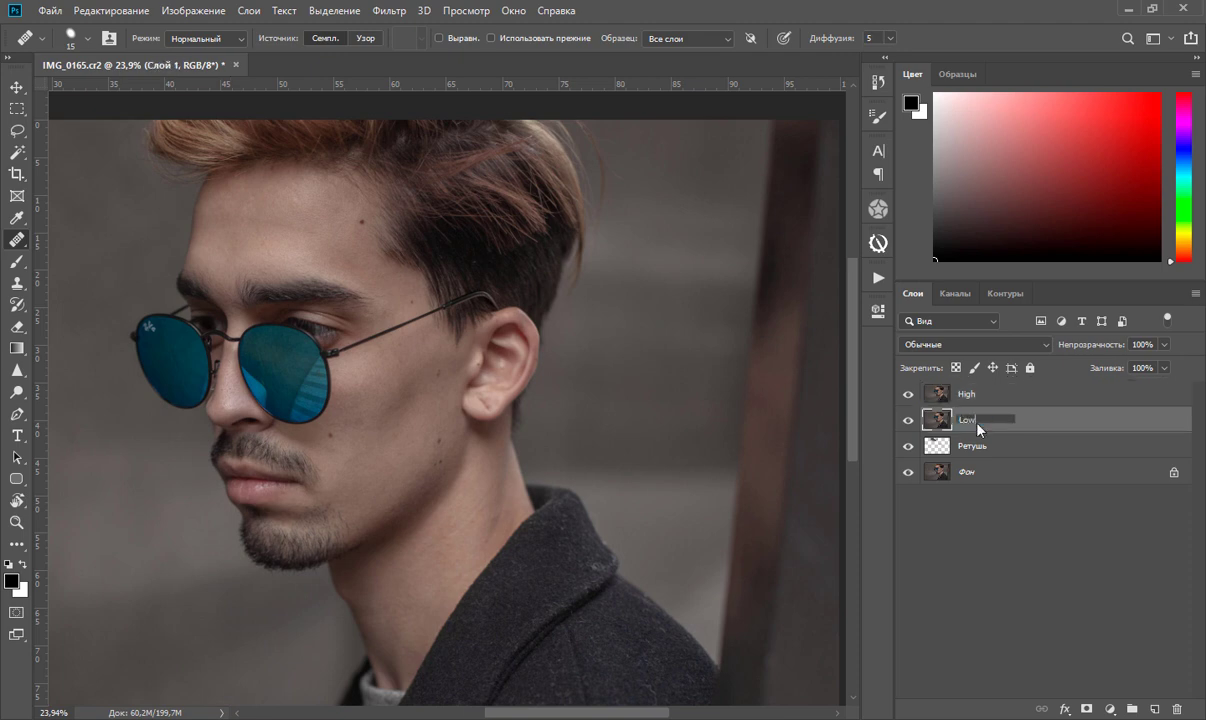
key("Return")
Group High and Low into a group named Частотное разложение.
left_click(1114, 402, "shift")
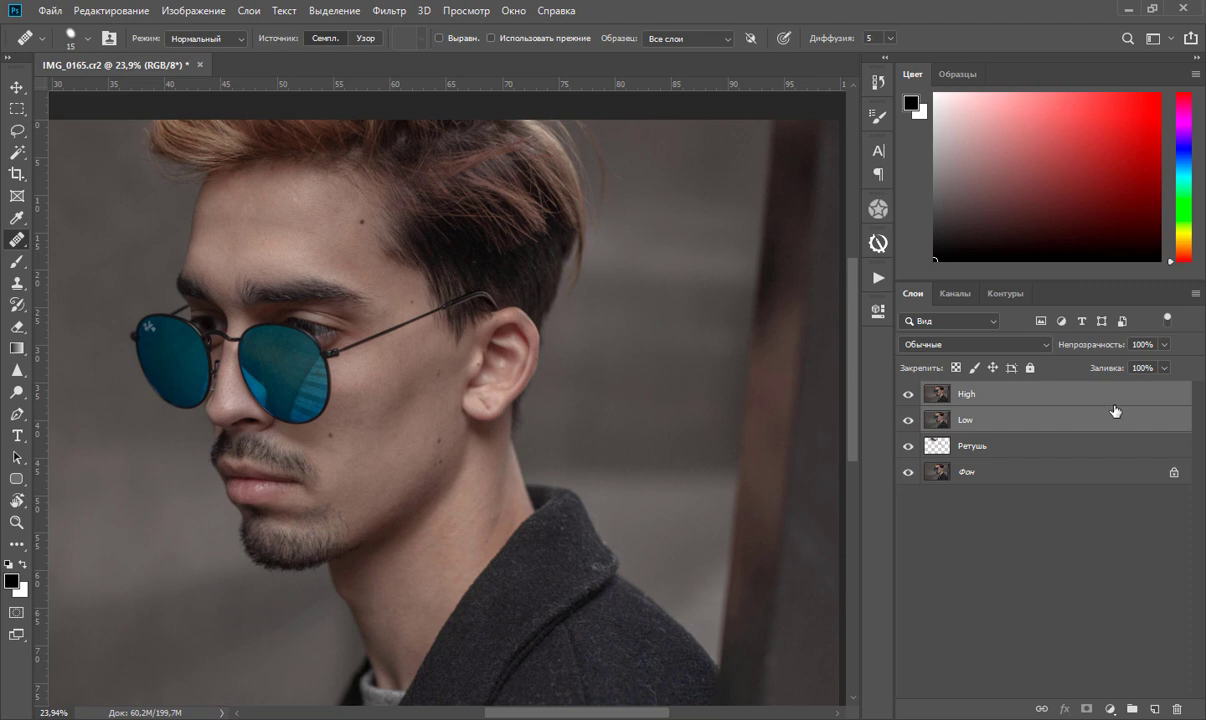
key("ctrl+g")
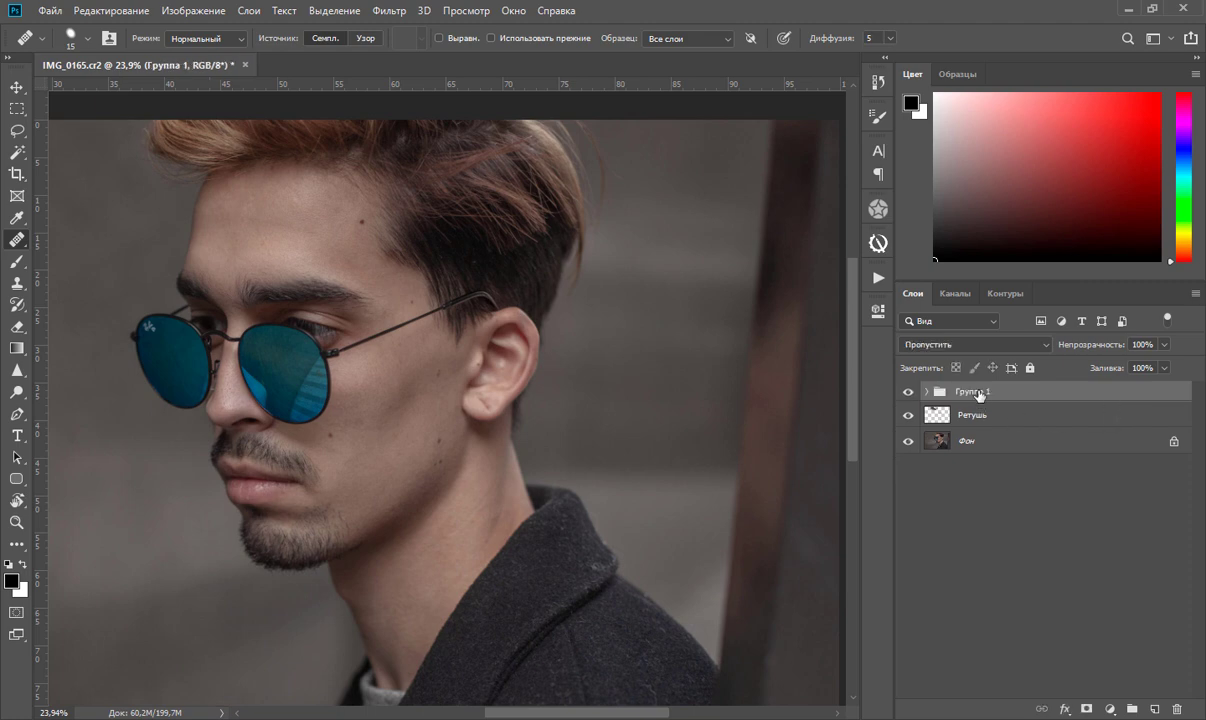
double_click(972, 392)
type("Частотное разложение")
key("Return")
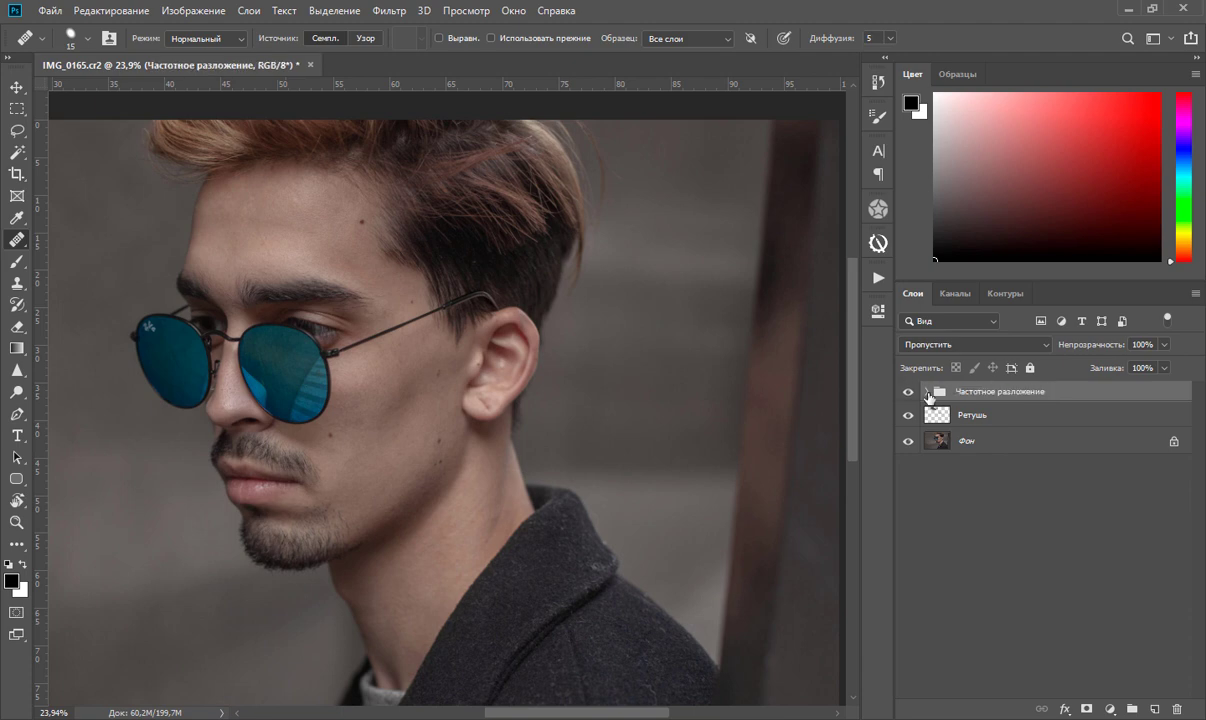
Expand the group, hide the High layer and select Low.
left_click(928, 392)
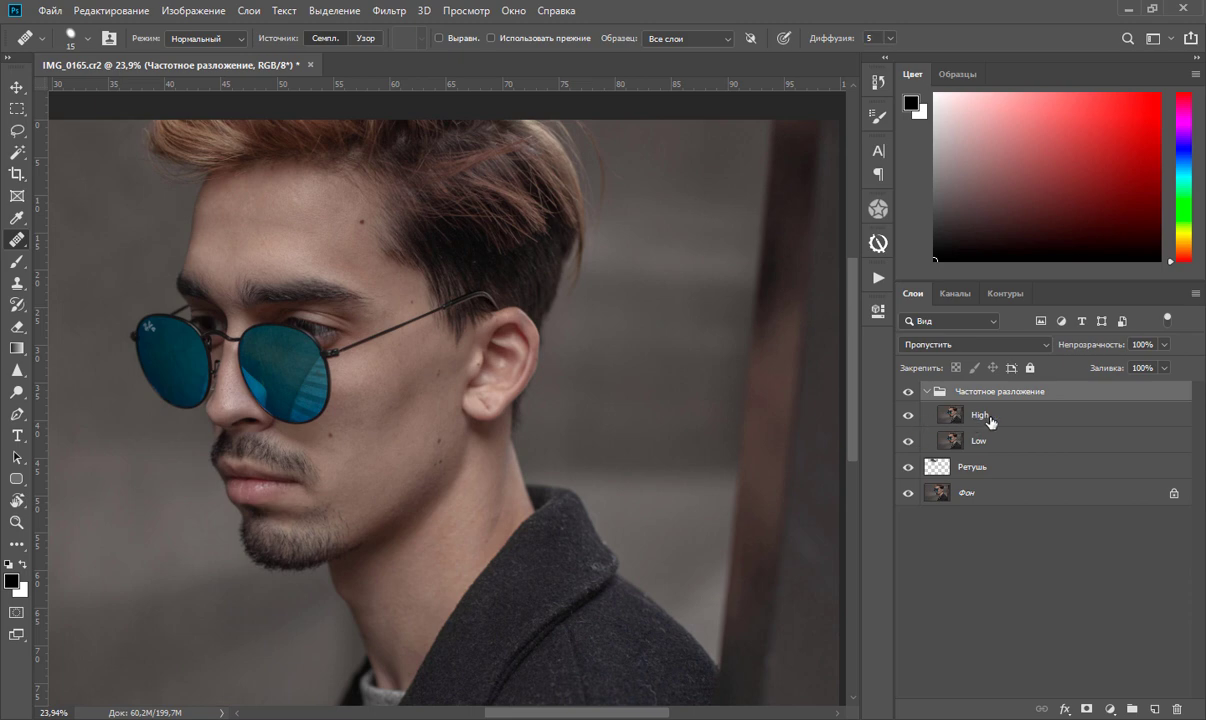
left_click(949, 420)
left_click(908, 415)
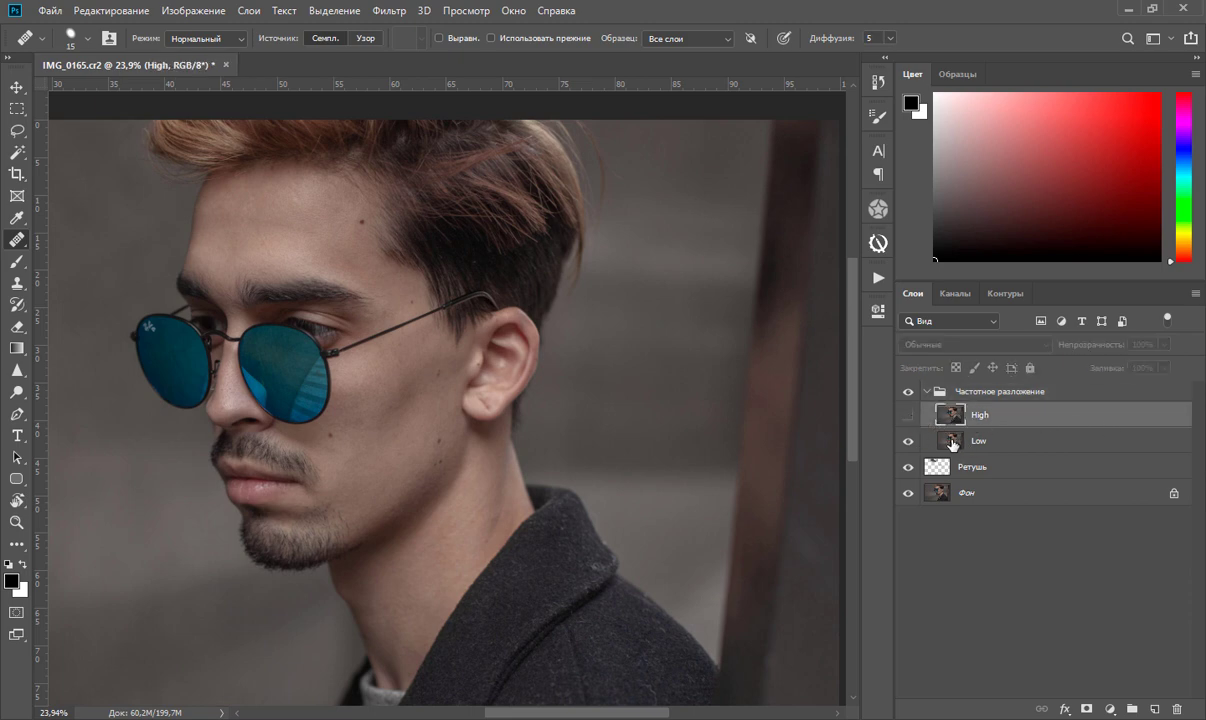
left_click(950, 440)
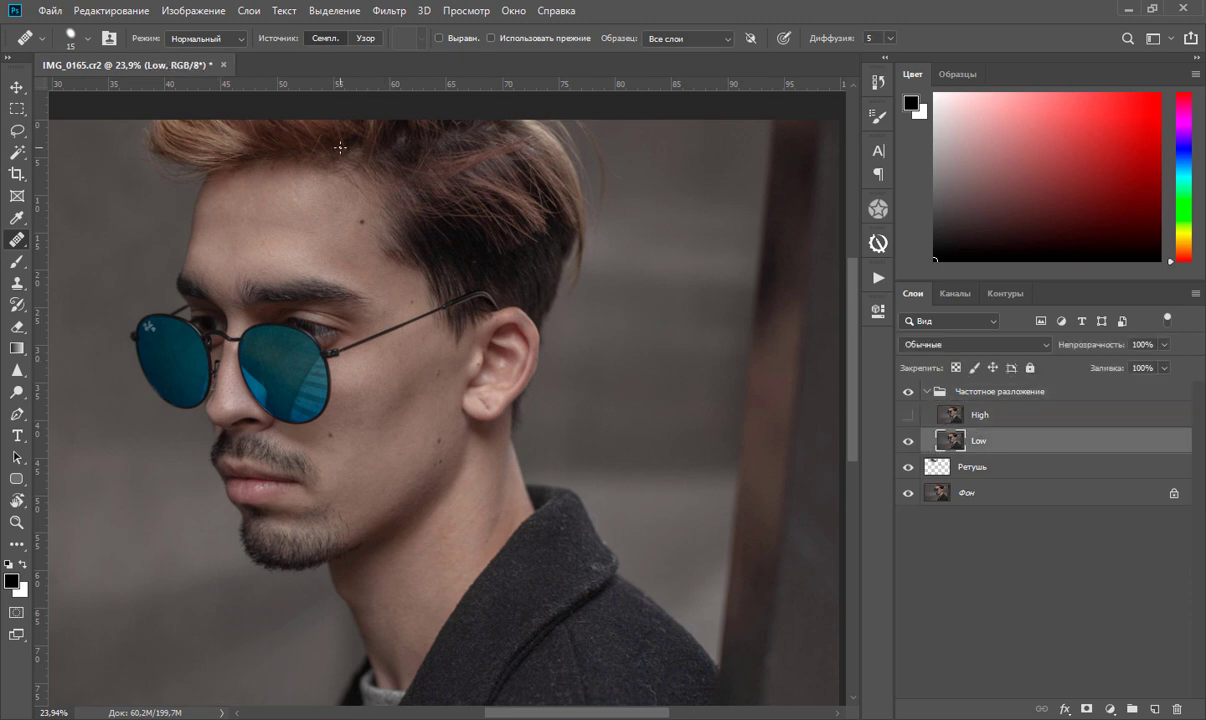
Set up a Gaussian blur with a 12.5-pixel radius on the Low layer.
left_click(385, 11)
mouse_move(410, 264)
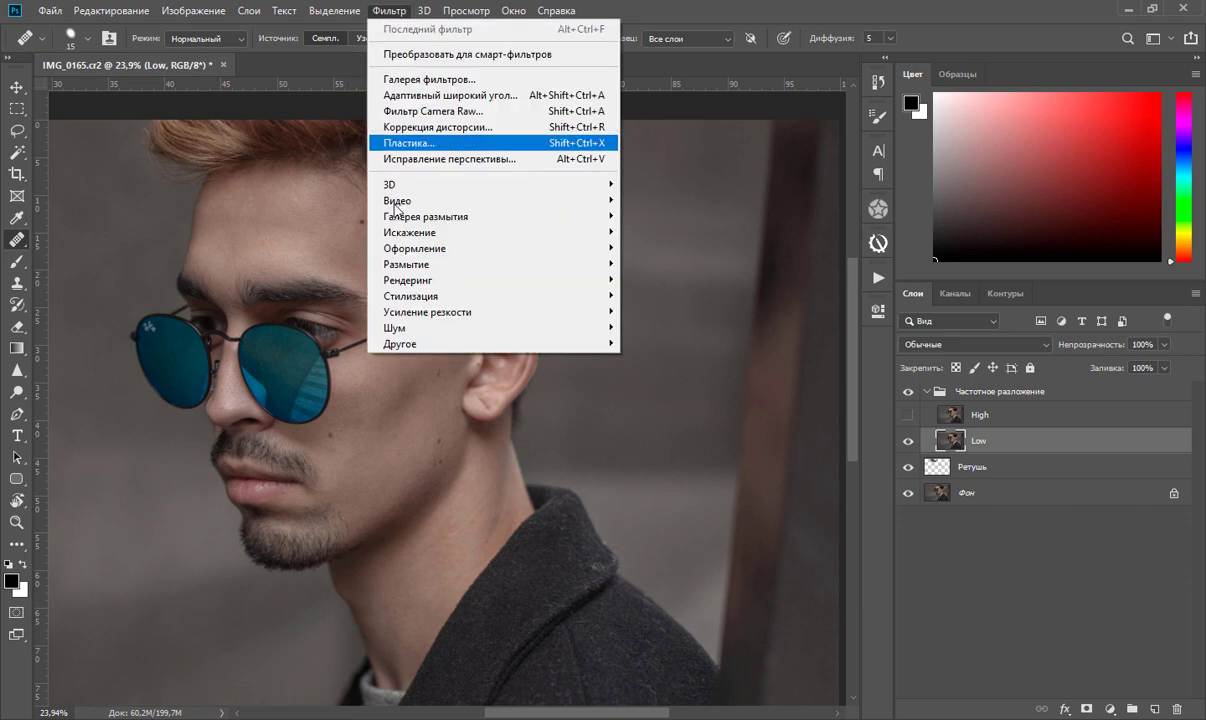
left_click(682, 359)
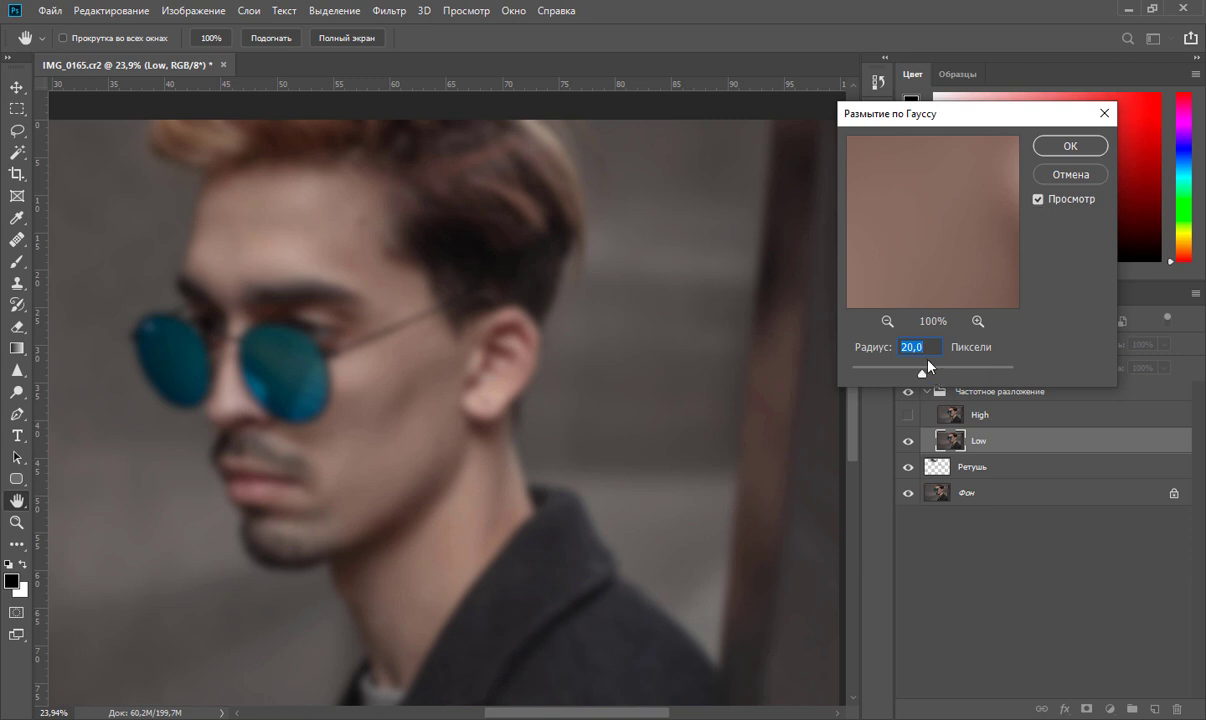
type("10")
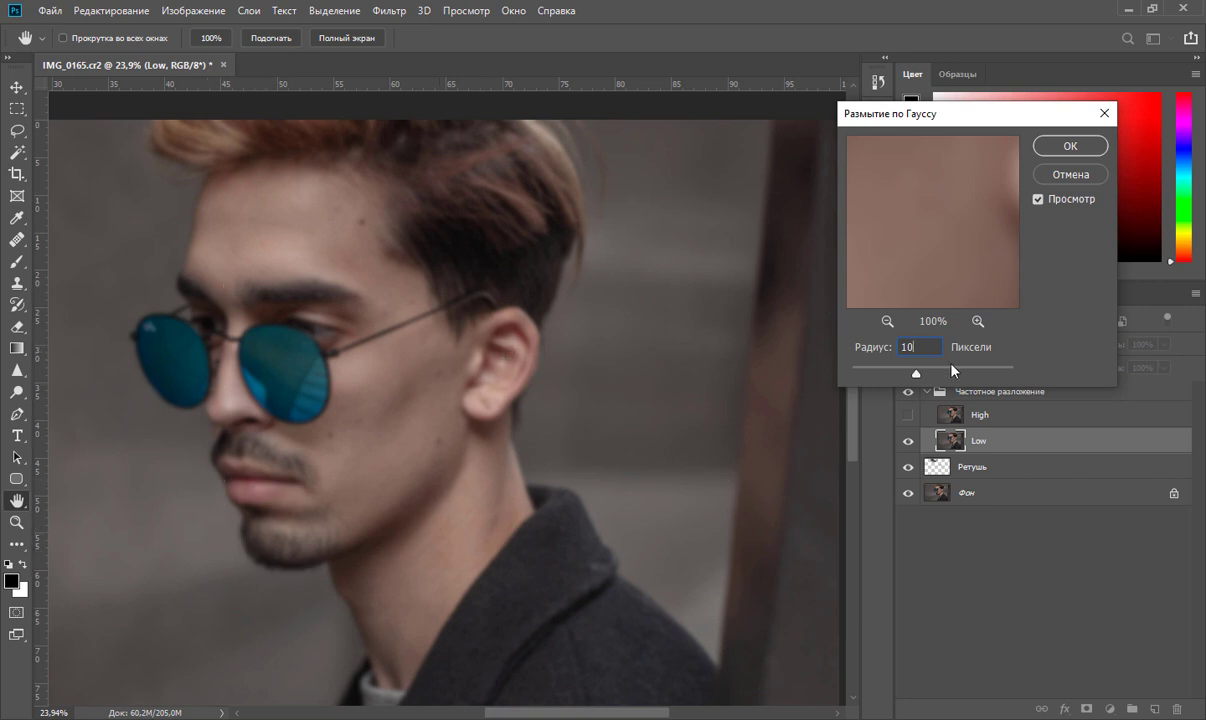
left_click_drag(923, 378, 971, 380)
Apply the Gaussian blur to Low, then select High and make it visible again.
left_click(1060, 151)
key("j")
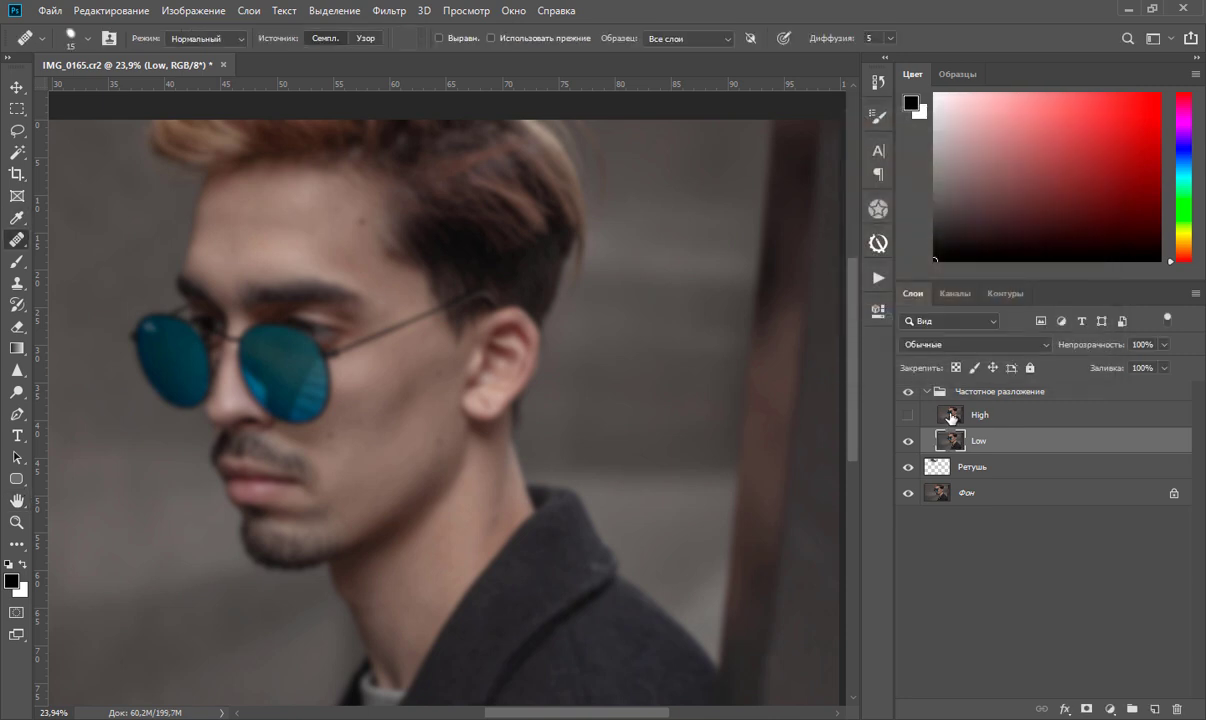
left_click(951, 417)
left_click(908, 418)
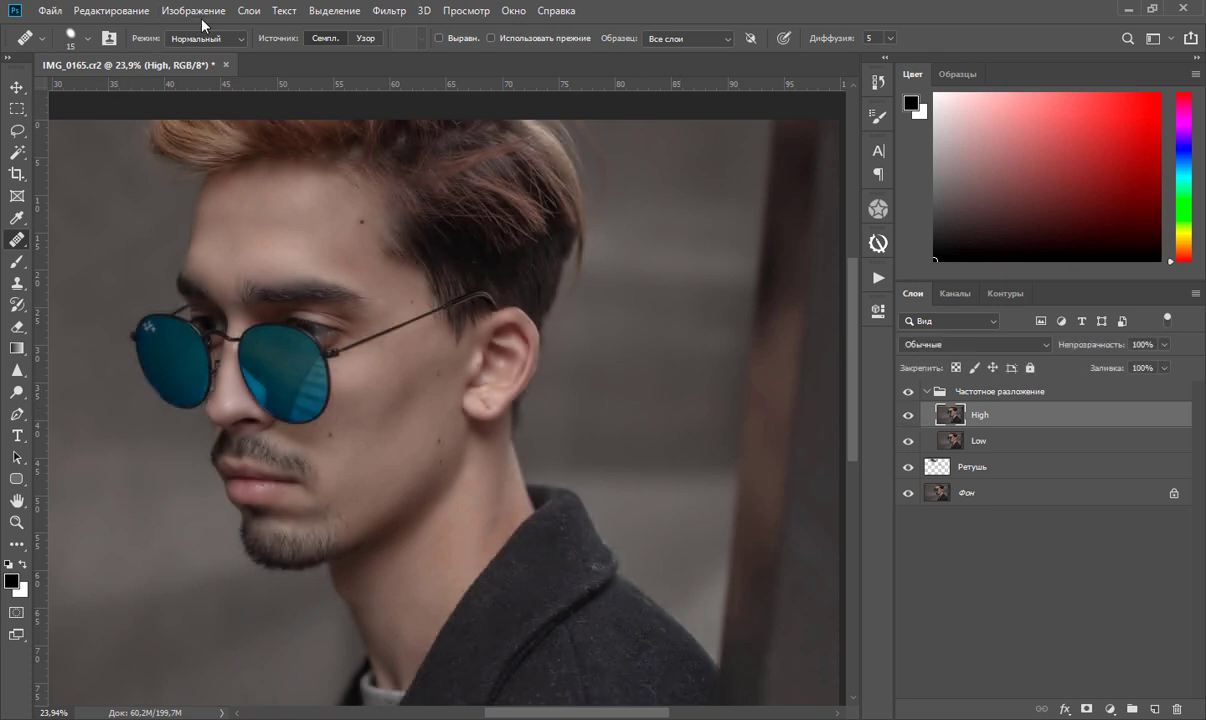
Apply Image onto High from the inverted Low layer in Добавление (Add) blending.
left_click(201, 12)
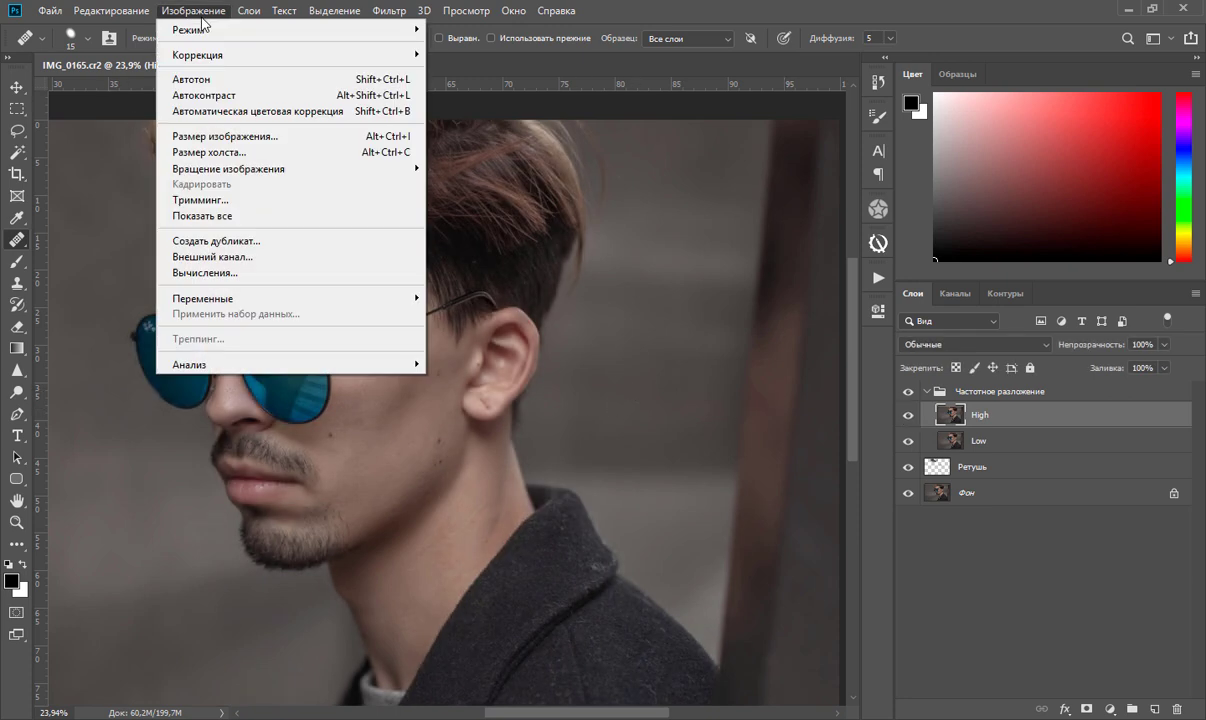
left_click(233, 260)
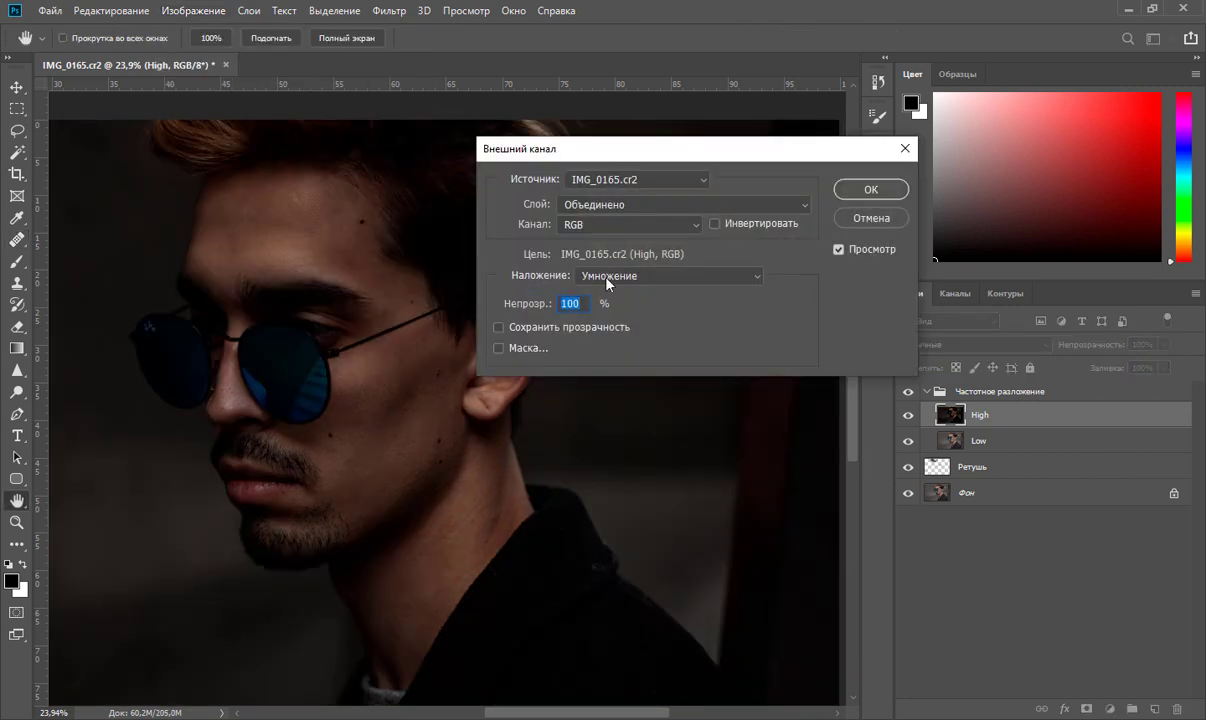
left_click(708, 278)
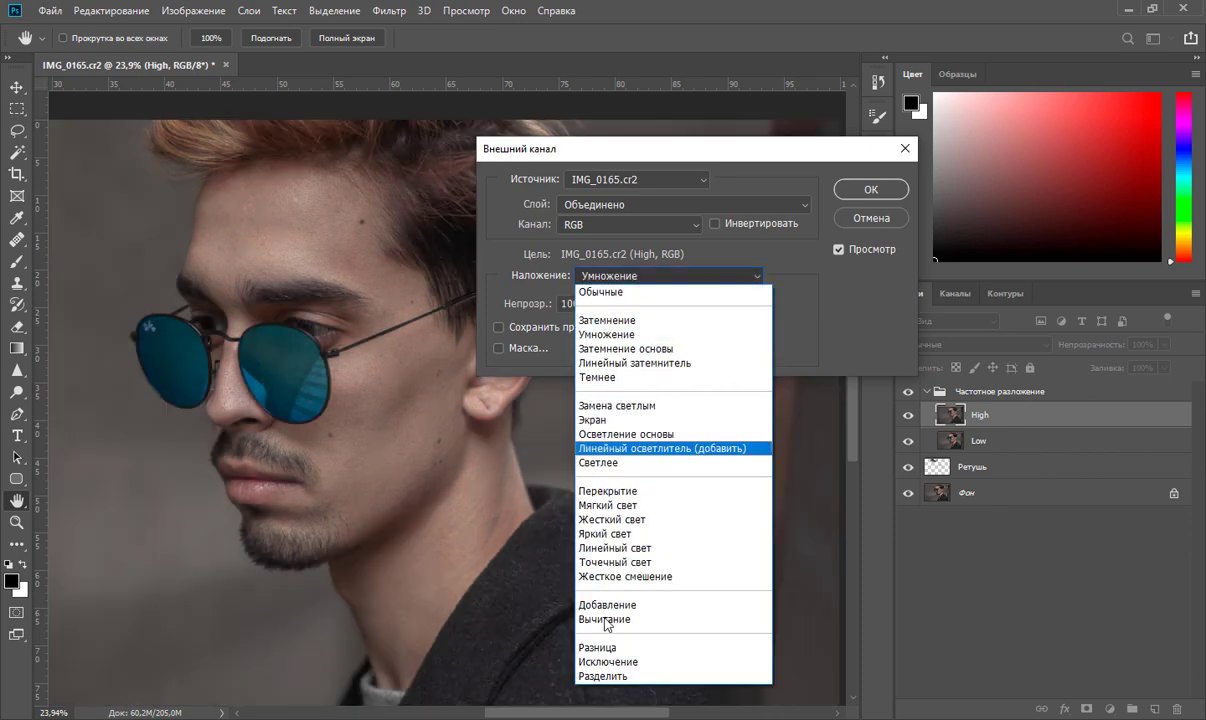
left_click(608, 605)
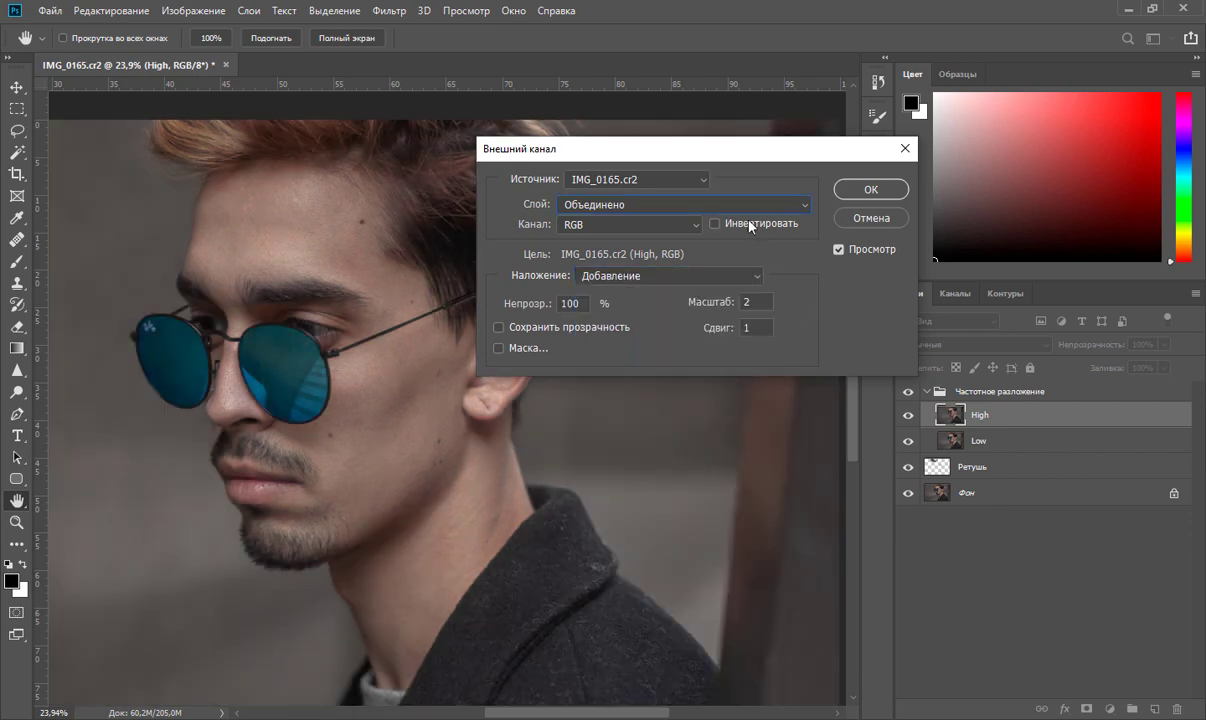
left_click(700, 204)
left_click(650, 260)
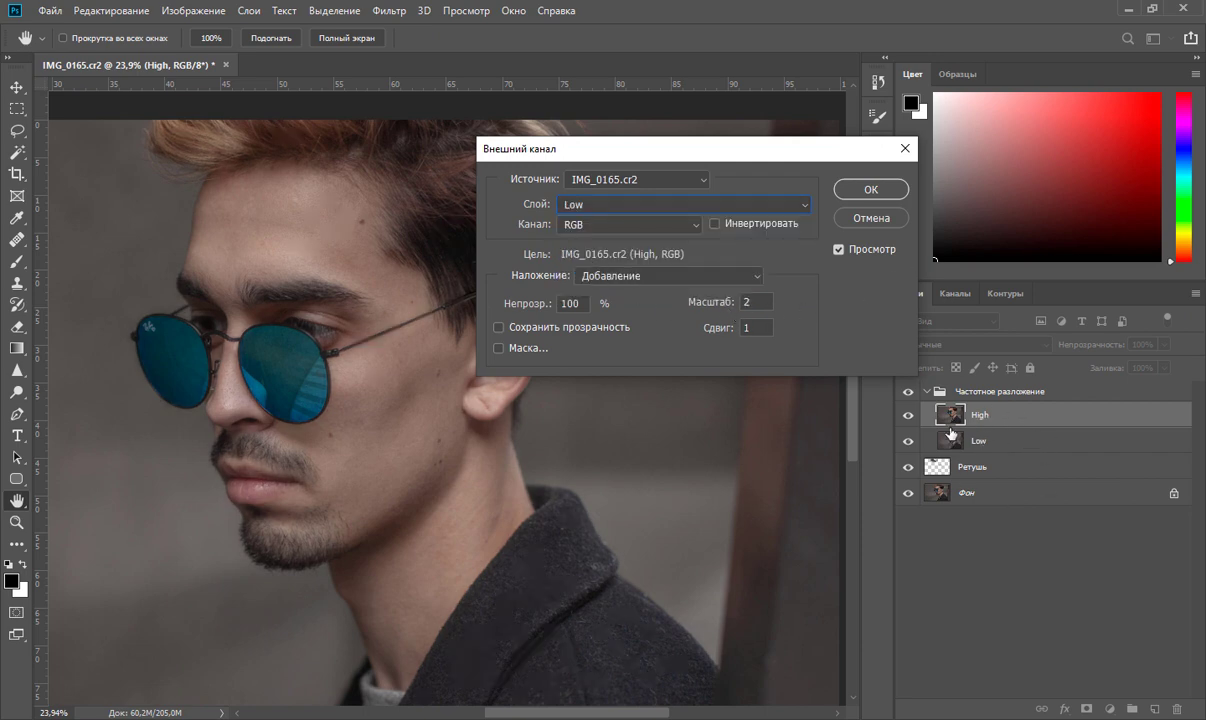
left_click(715, 225)
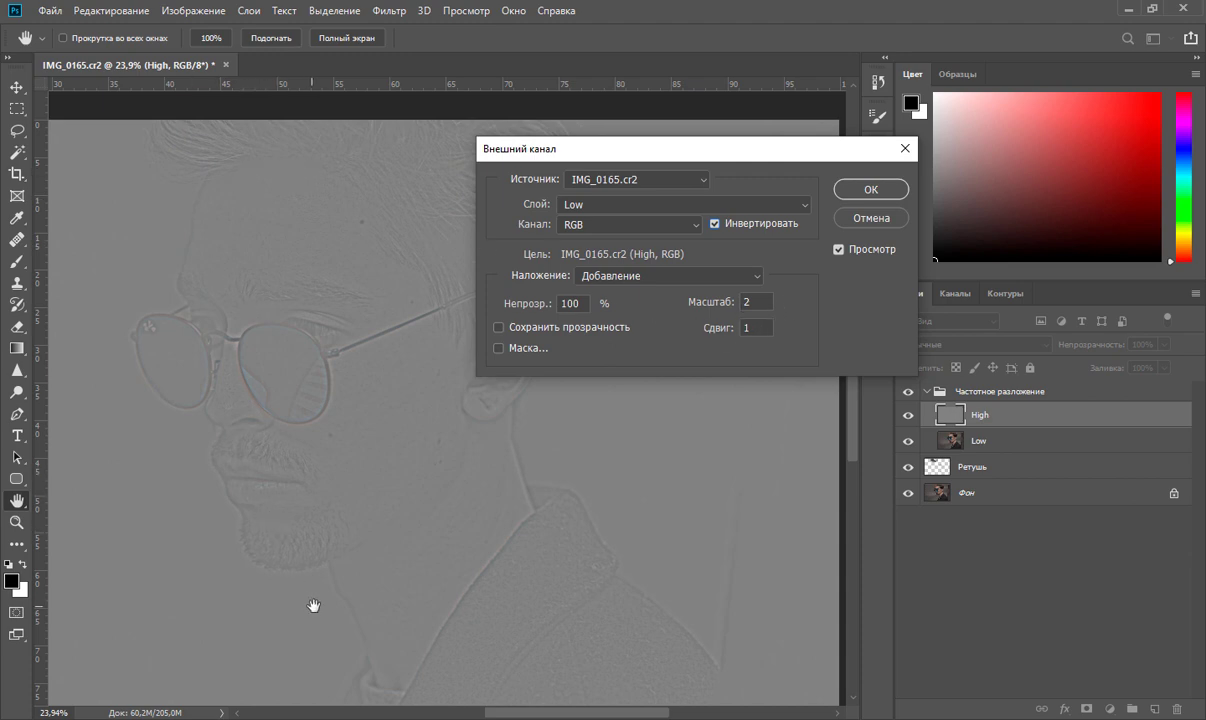
left_click(871, 190)
Blend the High layer in Linear Light and select the Low layer for editing.
key("j")
left_click(976, 345)
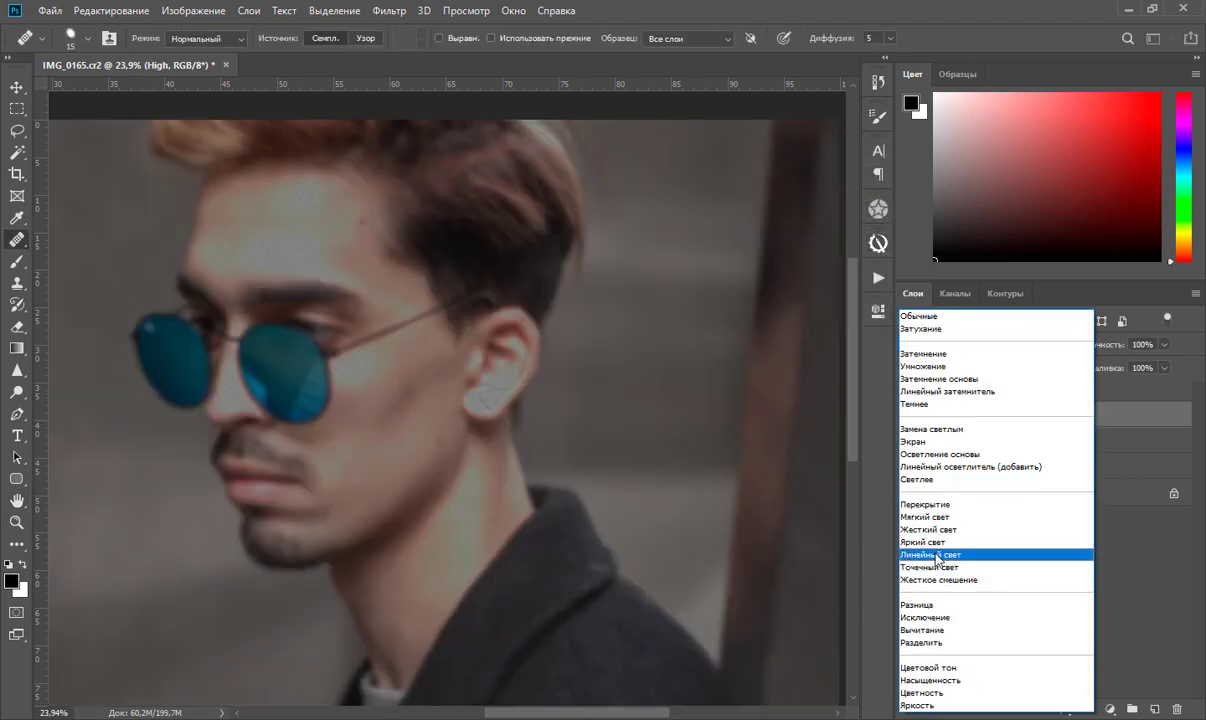
left_click(960, 554)
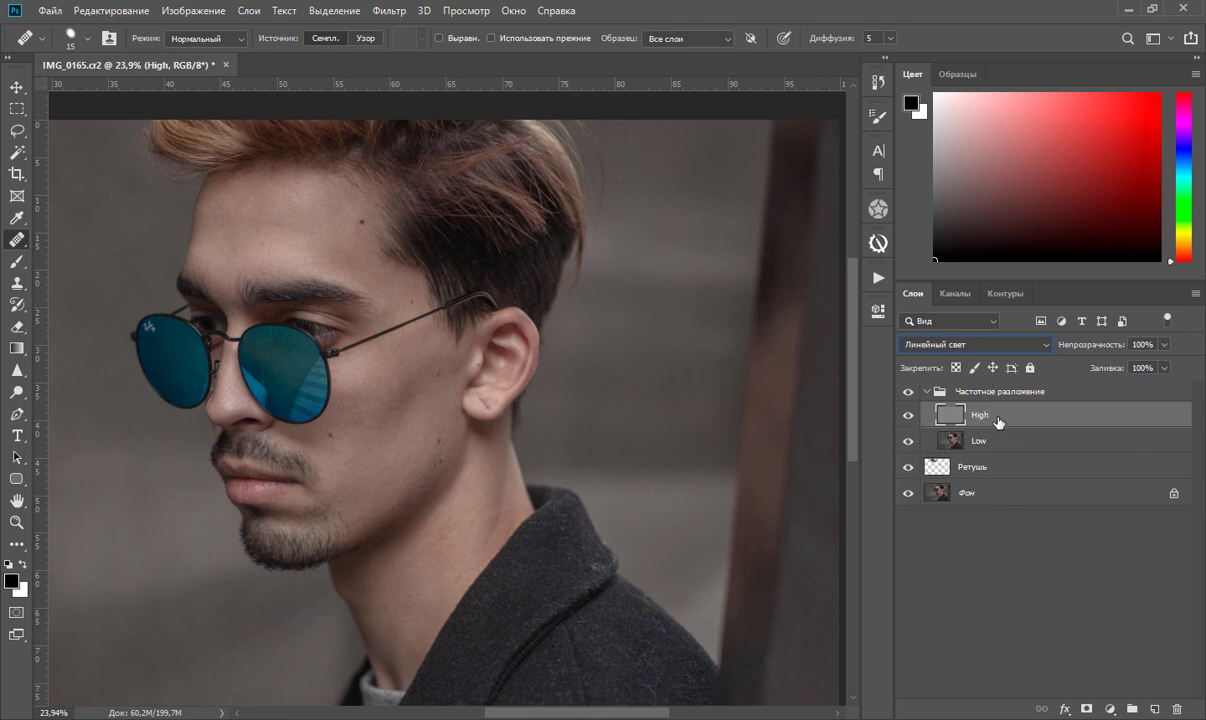
left_click(986, 447)
left_click(986, 447)
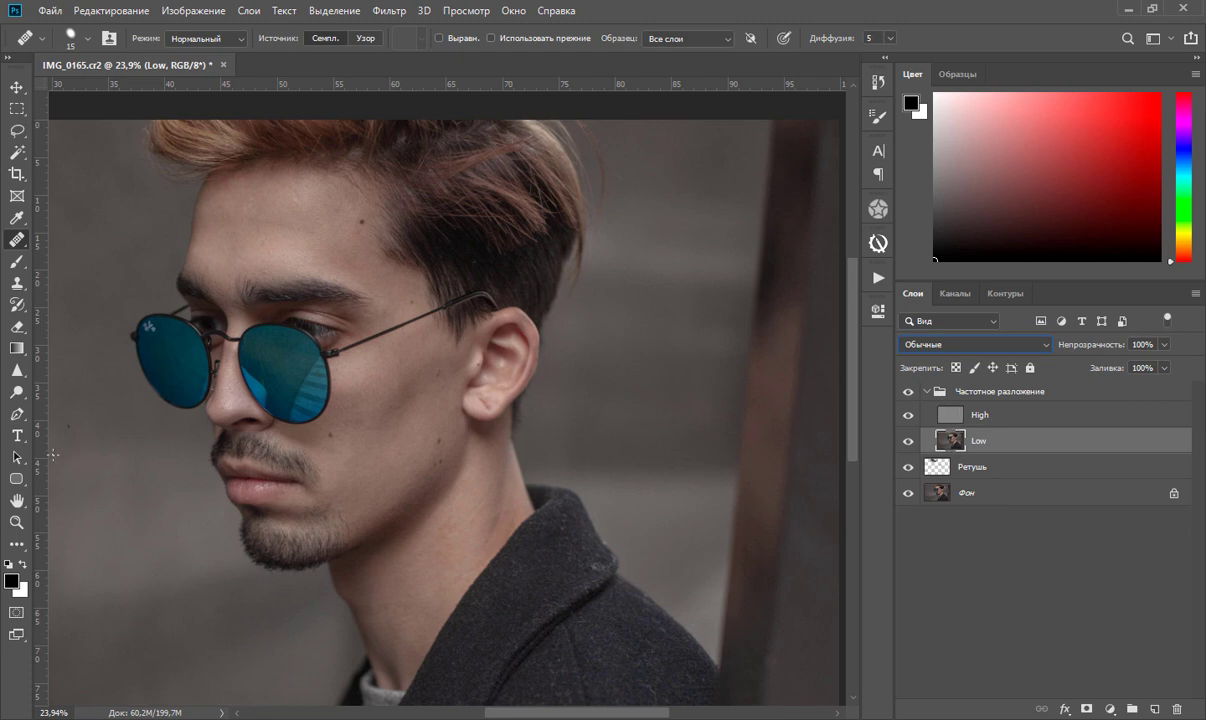
Zoom to 50% on the forehead and lasso the forehead area.
key("z")
left_click(280, 205)
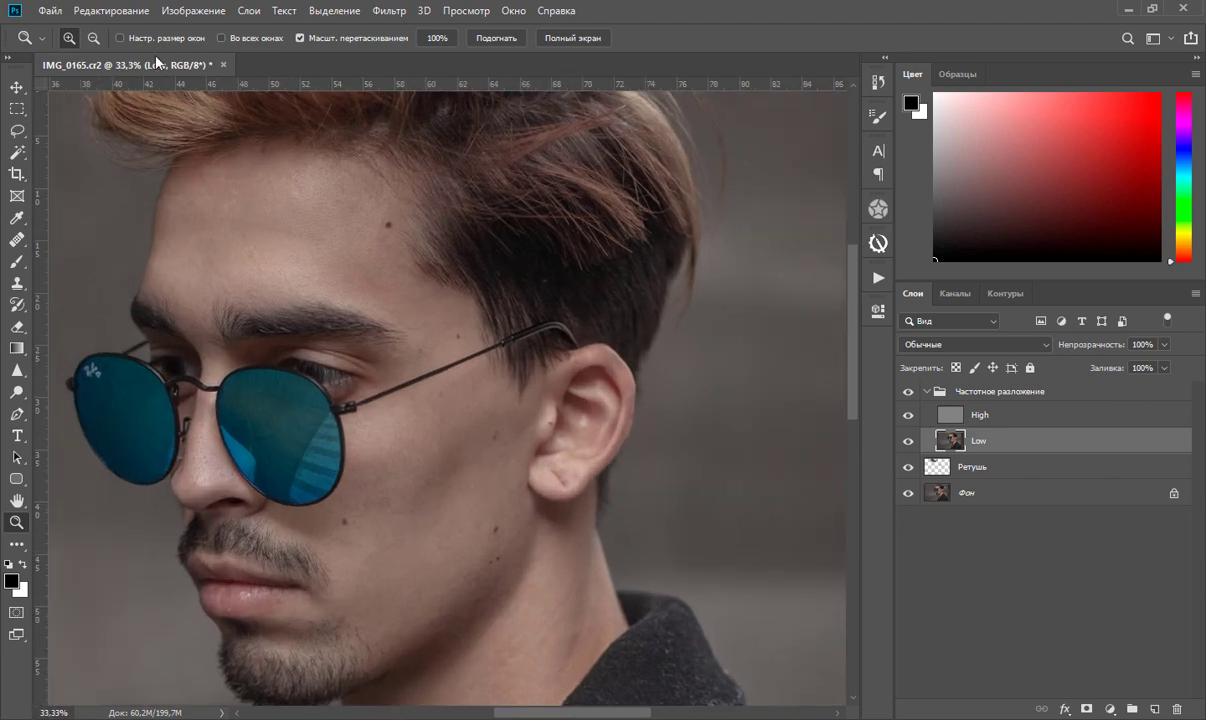
left_click(220, 200)
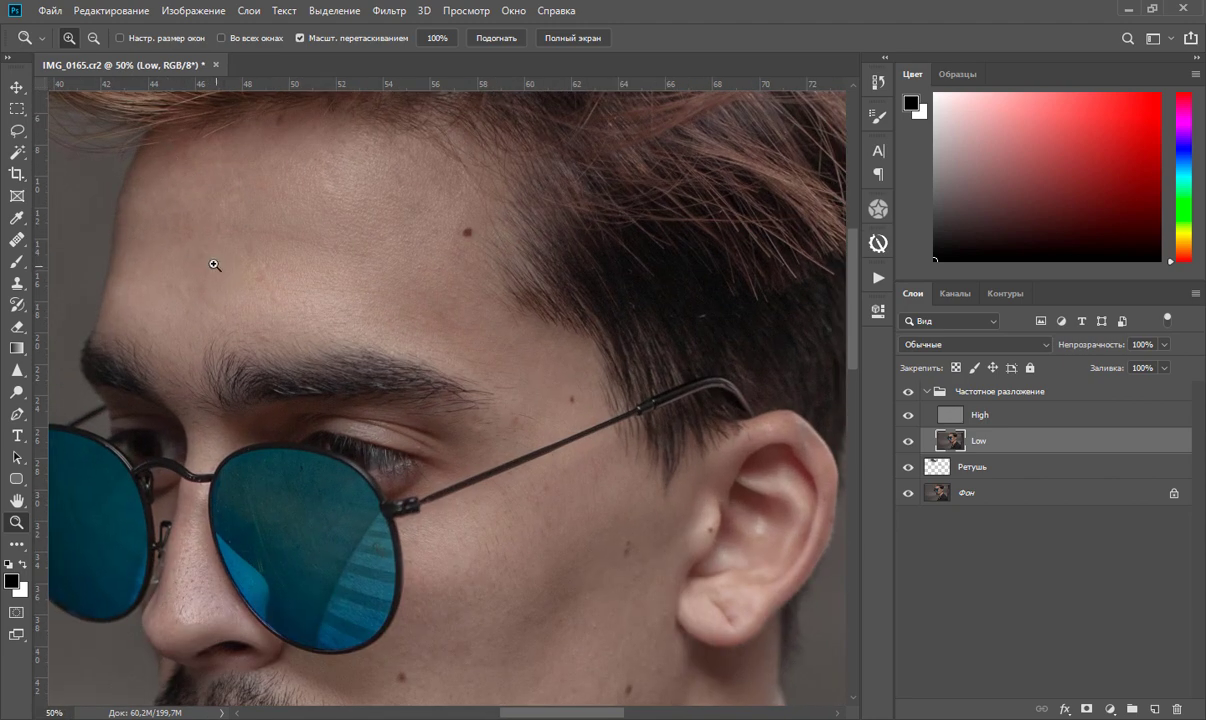
left_click_drag(214, 265, 341, 288)
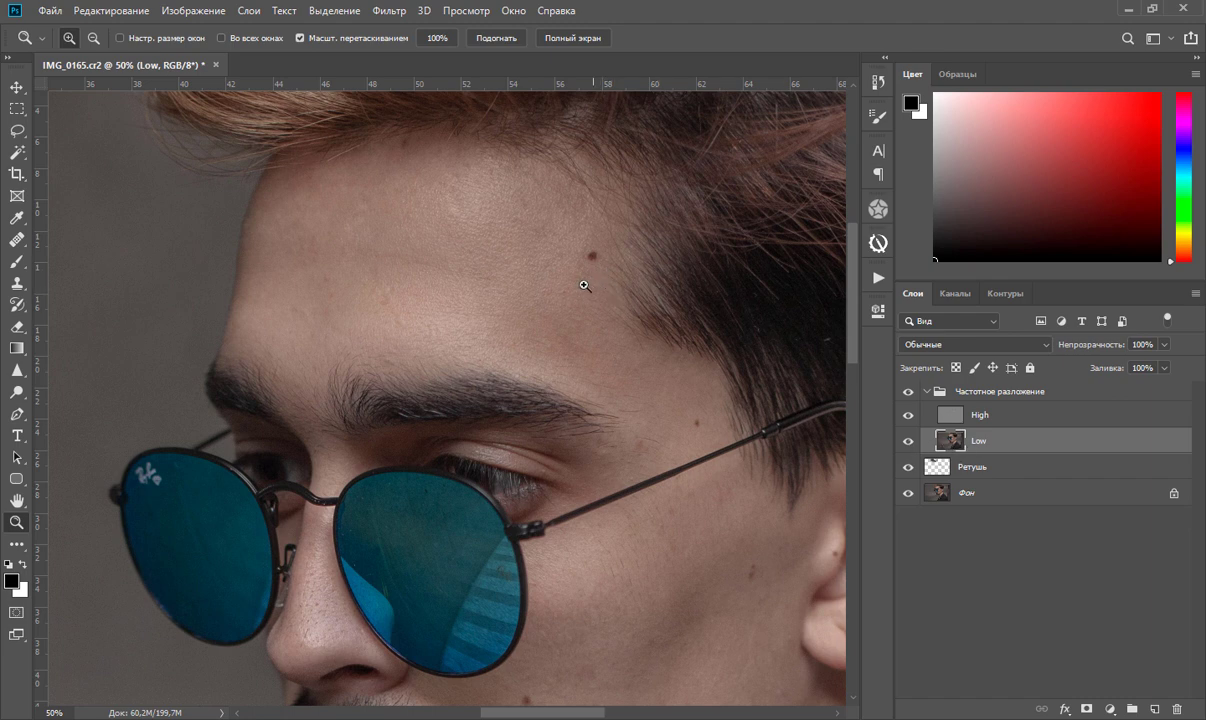
left_click(18, 131)
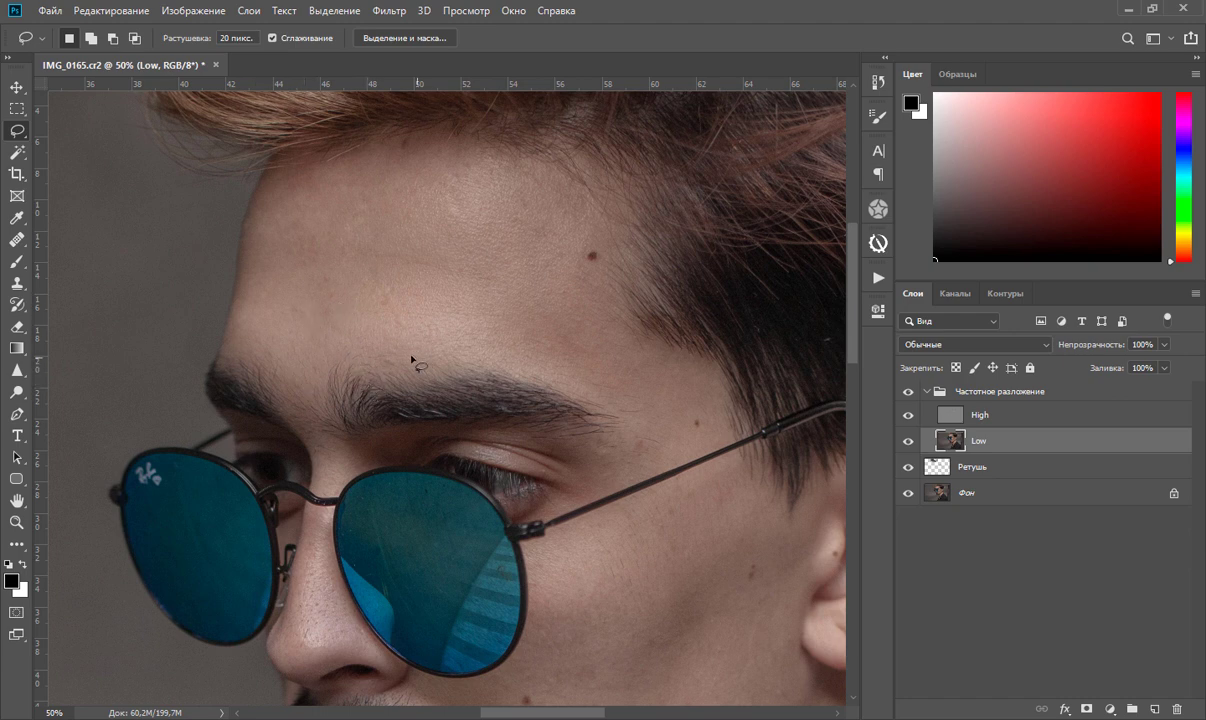
mouse_move(258, 355)
left_mouse_down()
mouse_move(466, 151)
mouse_move(484, 207)
left_mouse_up()
mouse_move(244, 331)
left_mouse_down()
mouse_move(284, 199)
mouse_move(557, 283)
mouse_move(286, 376)
mouse_move(255, 335)
left_mouse_up()
Apply a 20-pixel Gaussian blur to the selected forehead area.
left_click(389, 11)
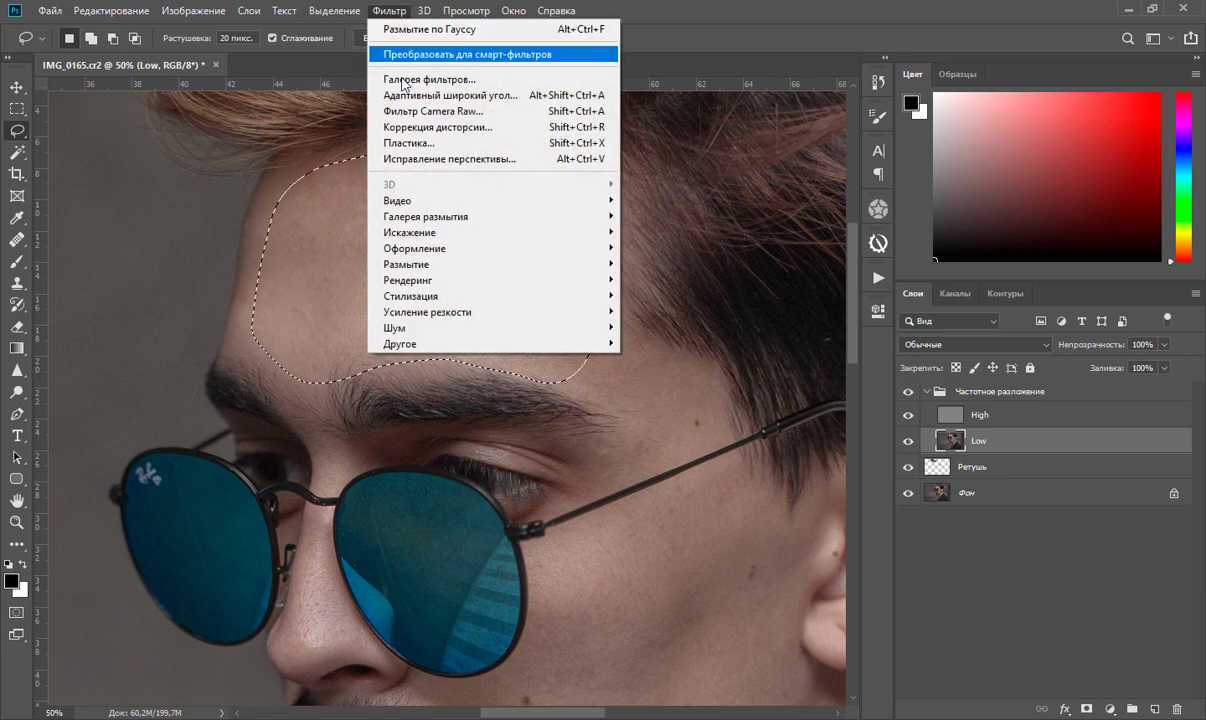
mouse_move(490, 264)
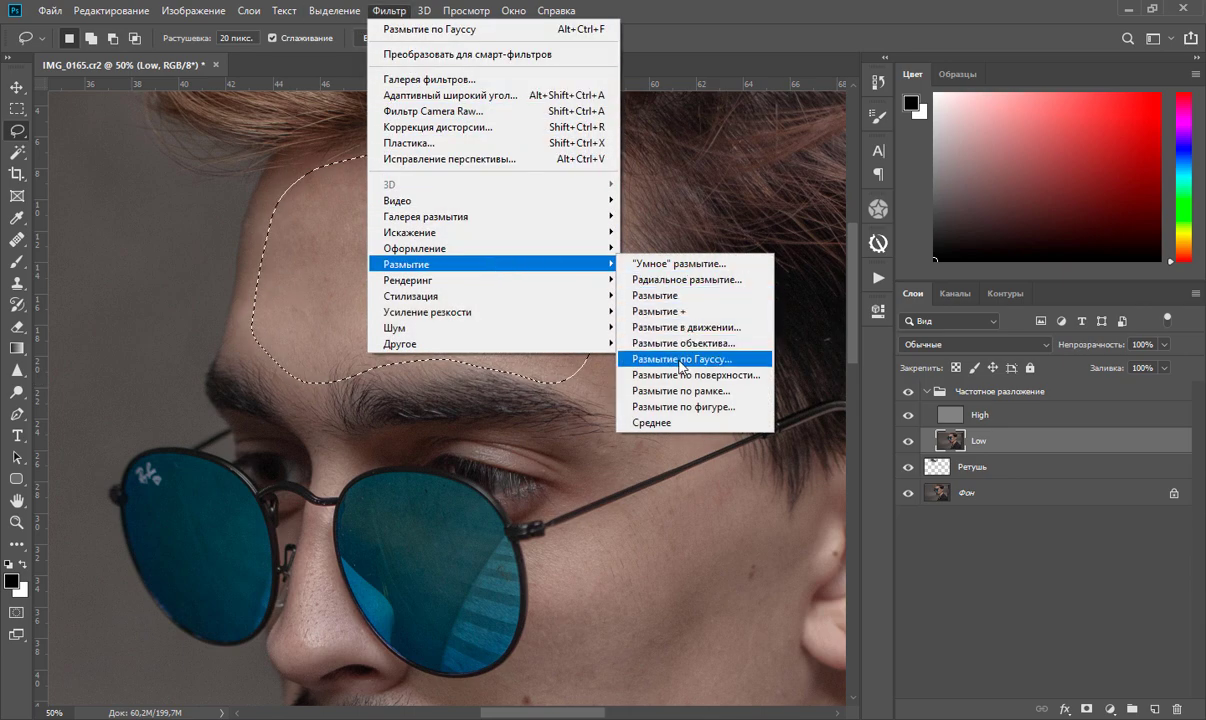
left_click(648, 359)
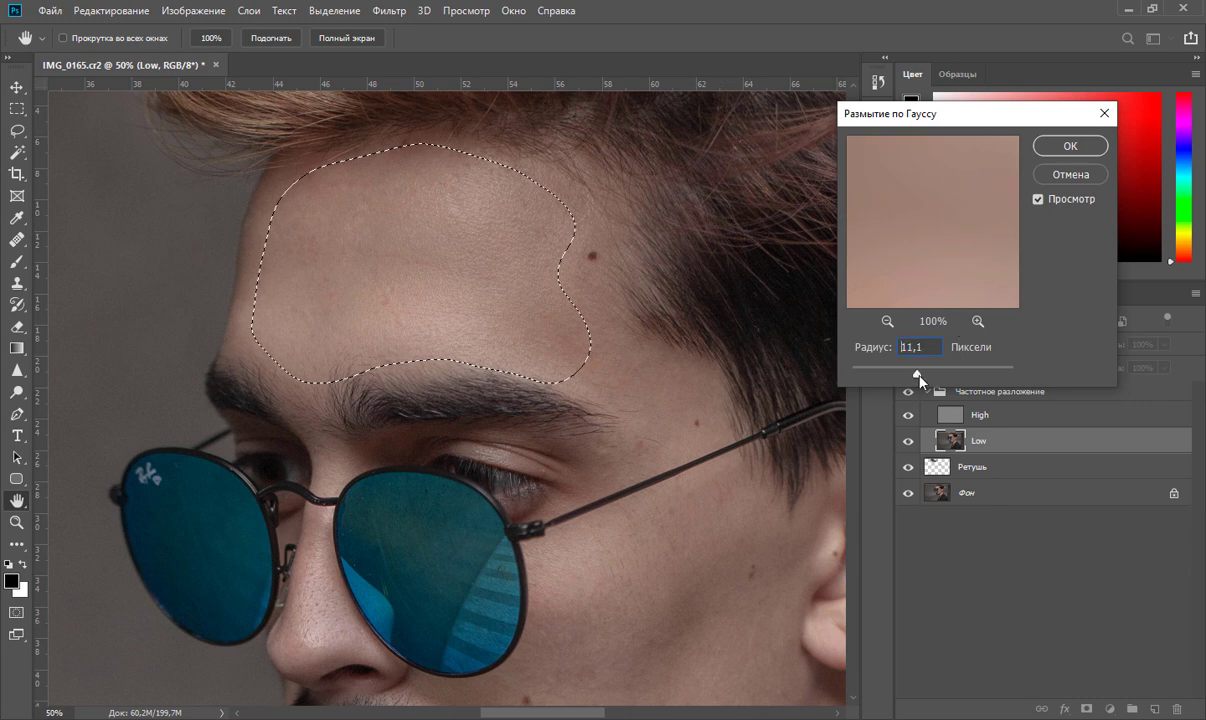
left_click_drag(919, 374, 943, 384)
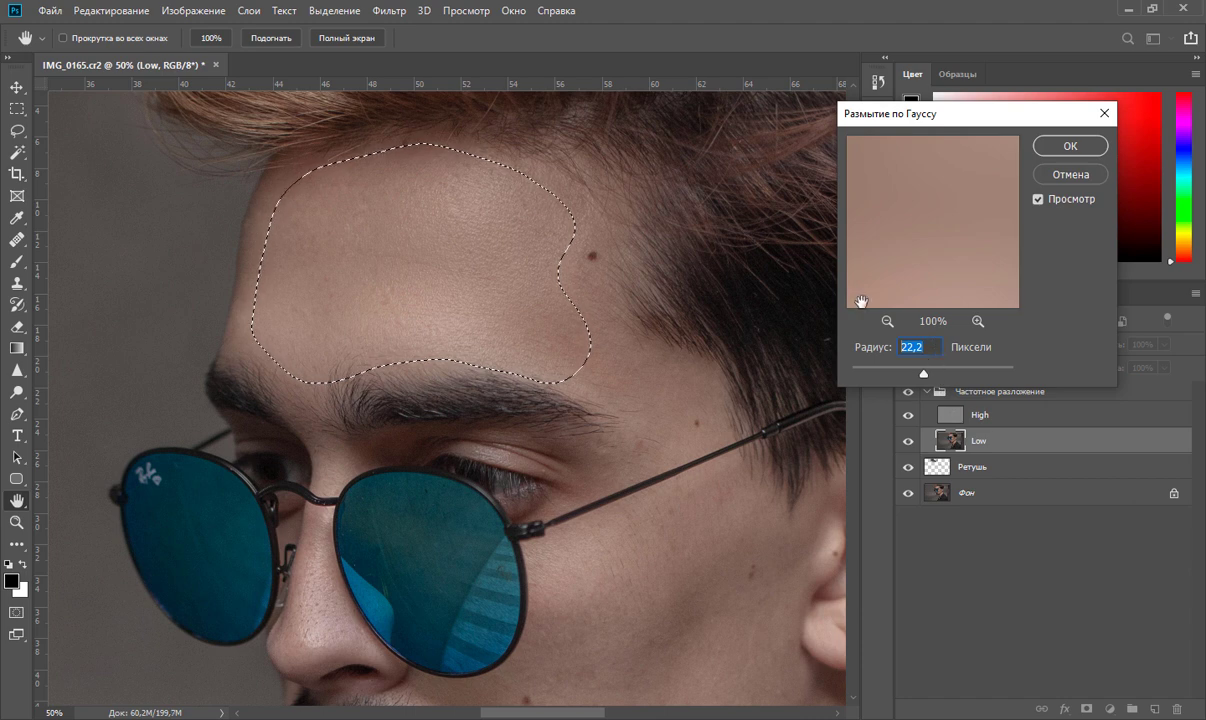
type("20")
left_click(1088, 156)
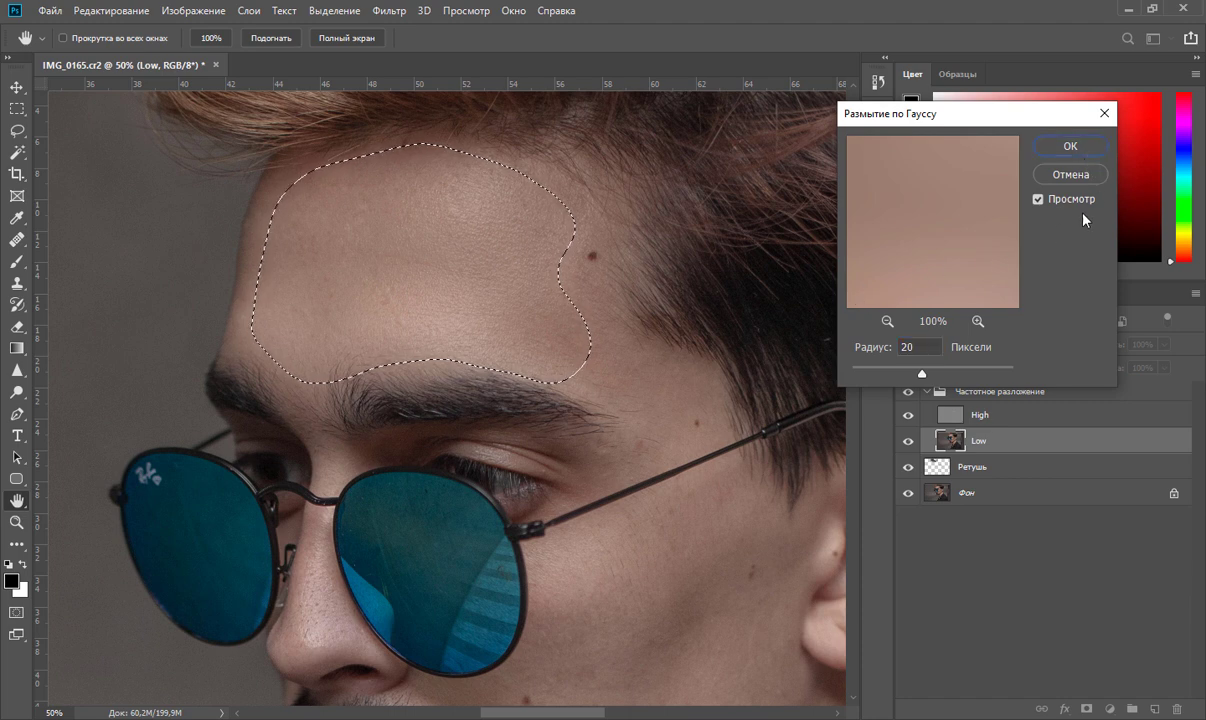
left_click(1070, 146)
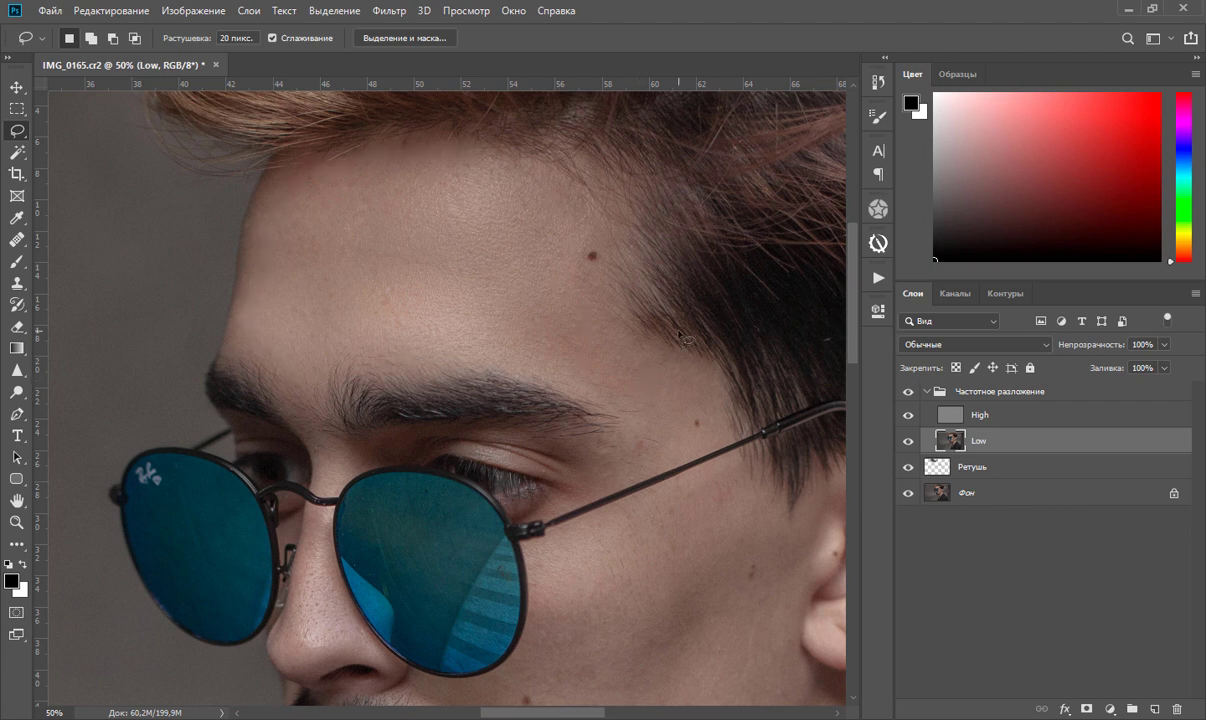
Lasso the cheek area from the glasses arm down to the jawline.
scroll(590, 207, "down", 2)
scroll(592, 204, "down", 1)
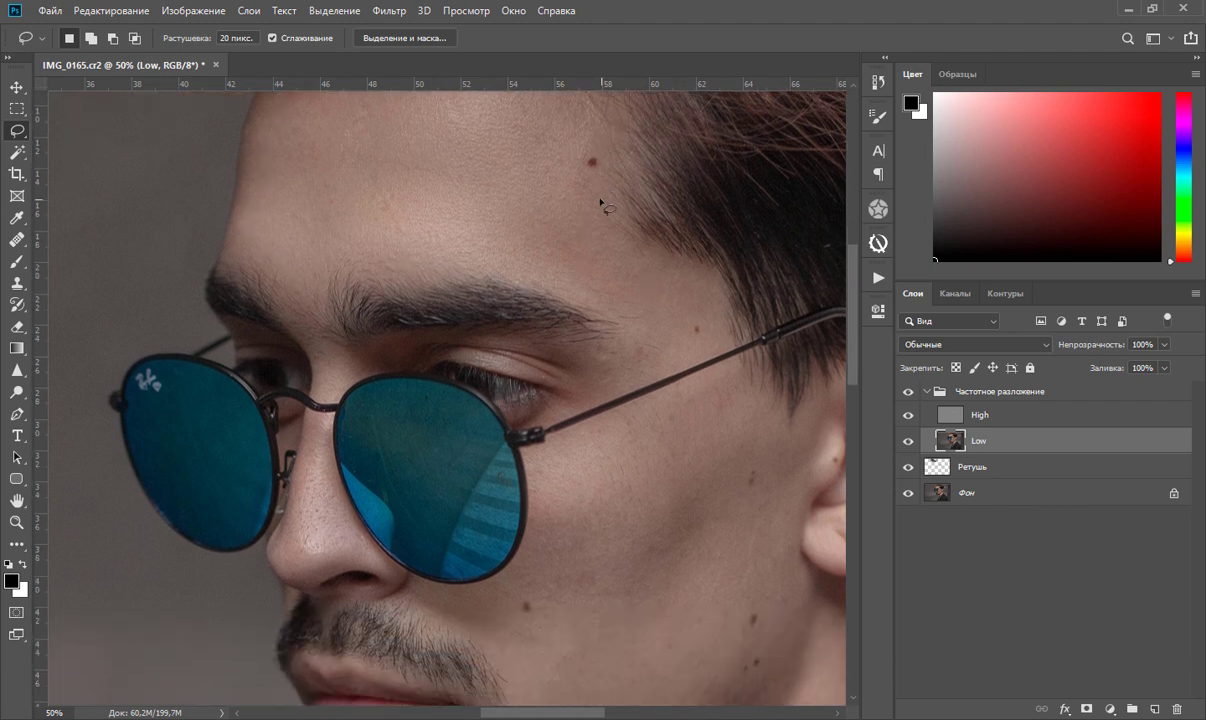
scroll(593, 201, "down", 1)
scroll(595, 198, "down", 1)
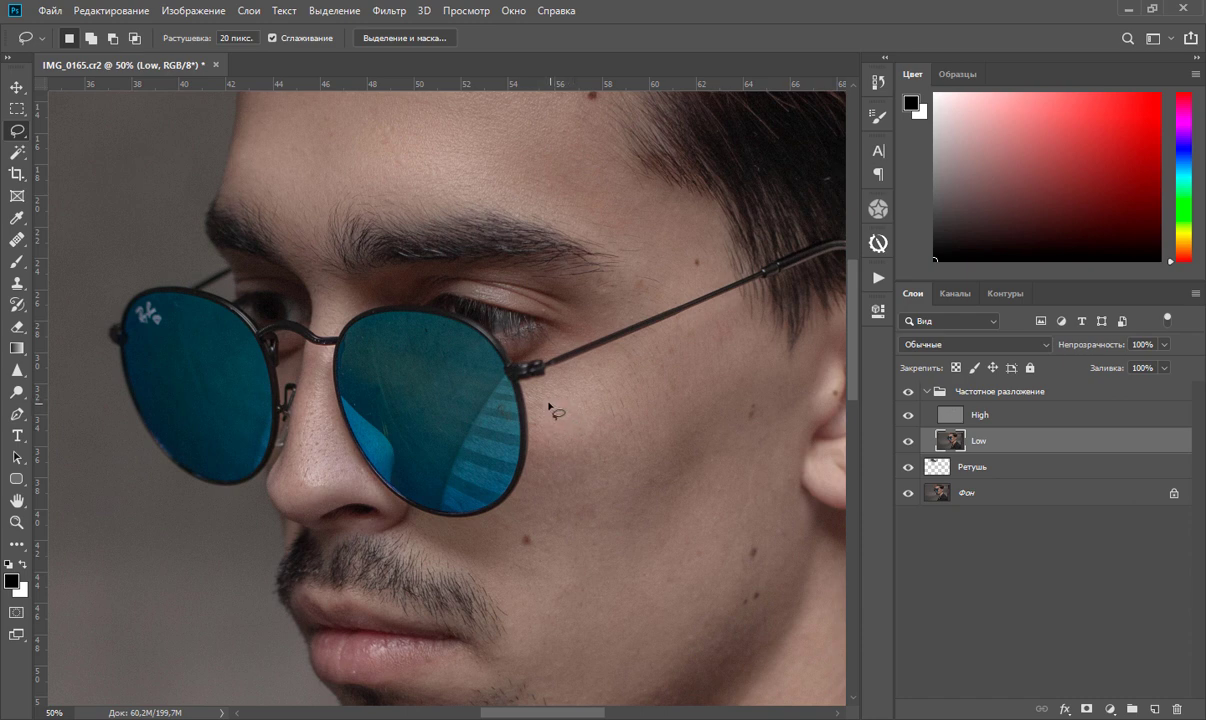
mouse_move(540, 393)
left_mouse_down()
mouse_move(703, 310)
mouse_move(775, 345)
mouse_move(775, 427)
left_mouse_up()
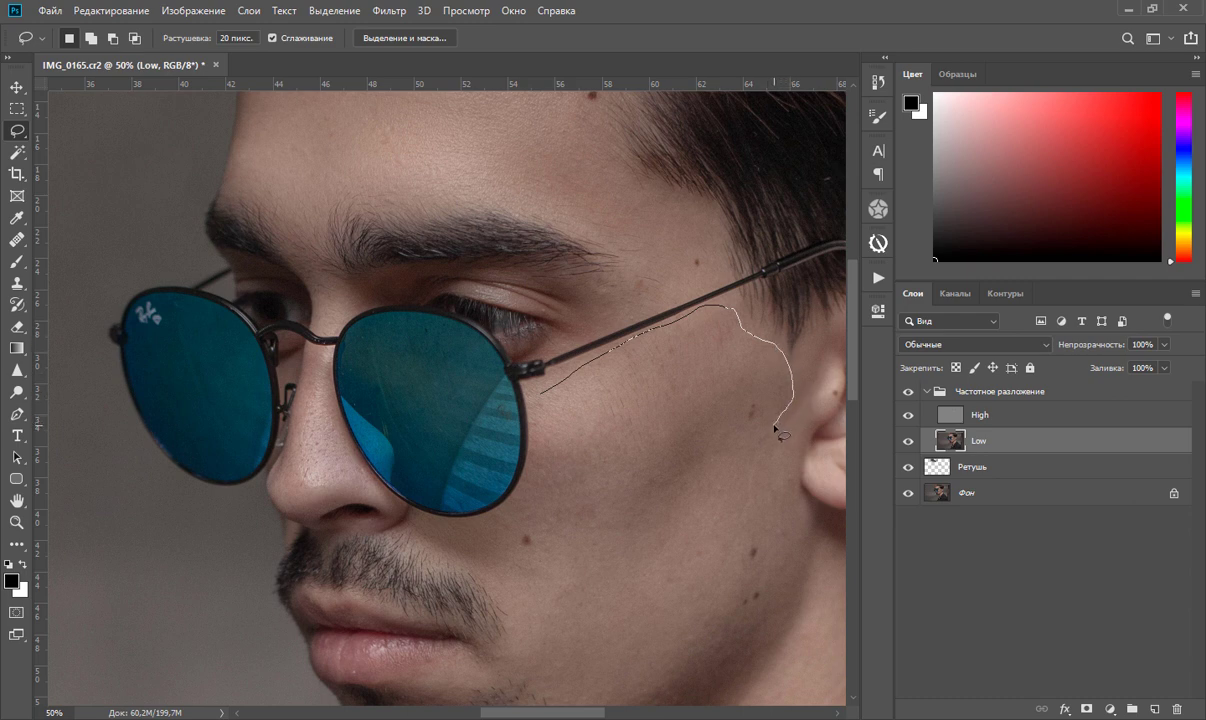
mouse_move(775, 427)
left_mouse_down()
mouse_move(766, 512)
mouse_move(713, 626)
left_mouse_up()
left_click_drag(648, 684, 606, 688)
mouse_move(565, 651)
left_mouse_down()
mouse_move(522, 603)
mouse_move(502, 540)
mouse_move(540, 441)
mouse_move(534, 400)
left_mouse_up()
Apply a 20-pixel Gaussian blur to the cheek and deselect.
left_click(406, 10)
mouse_move(490, 264)
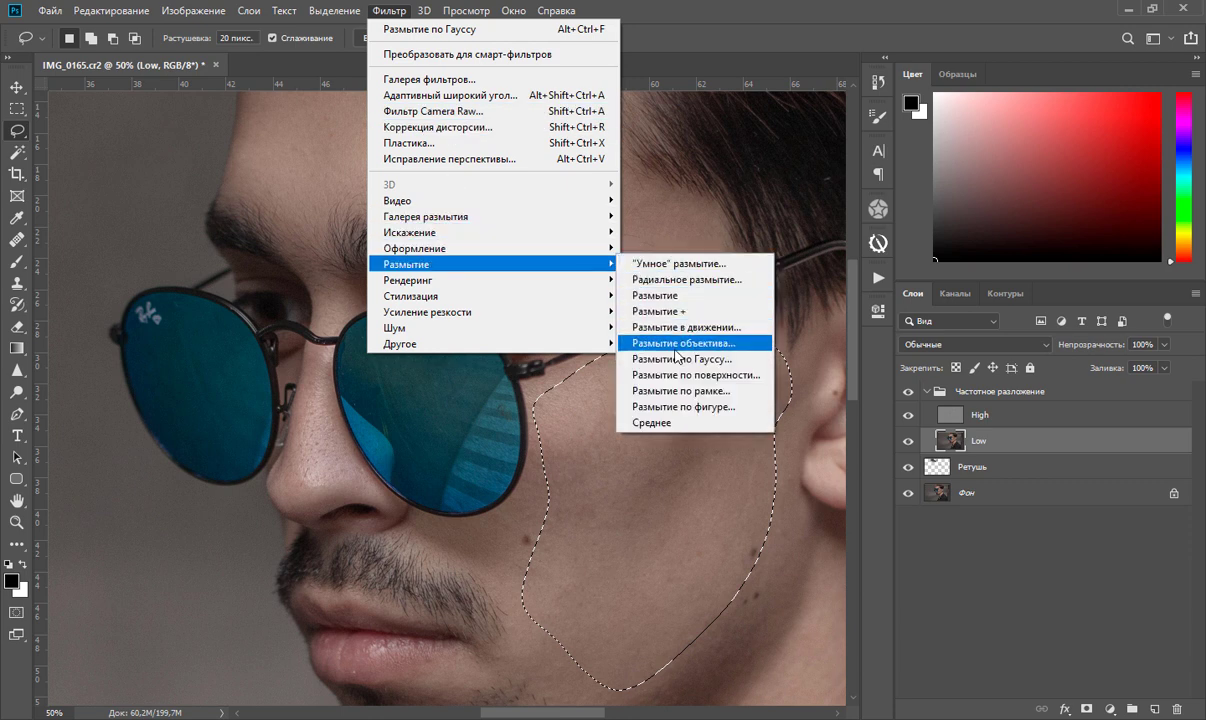
left_click(680, 359)
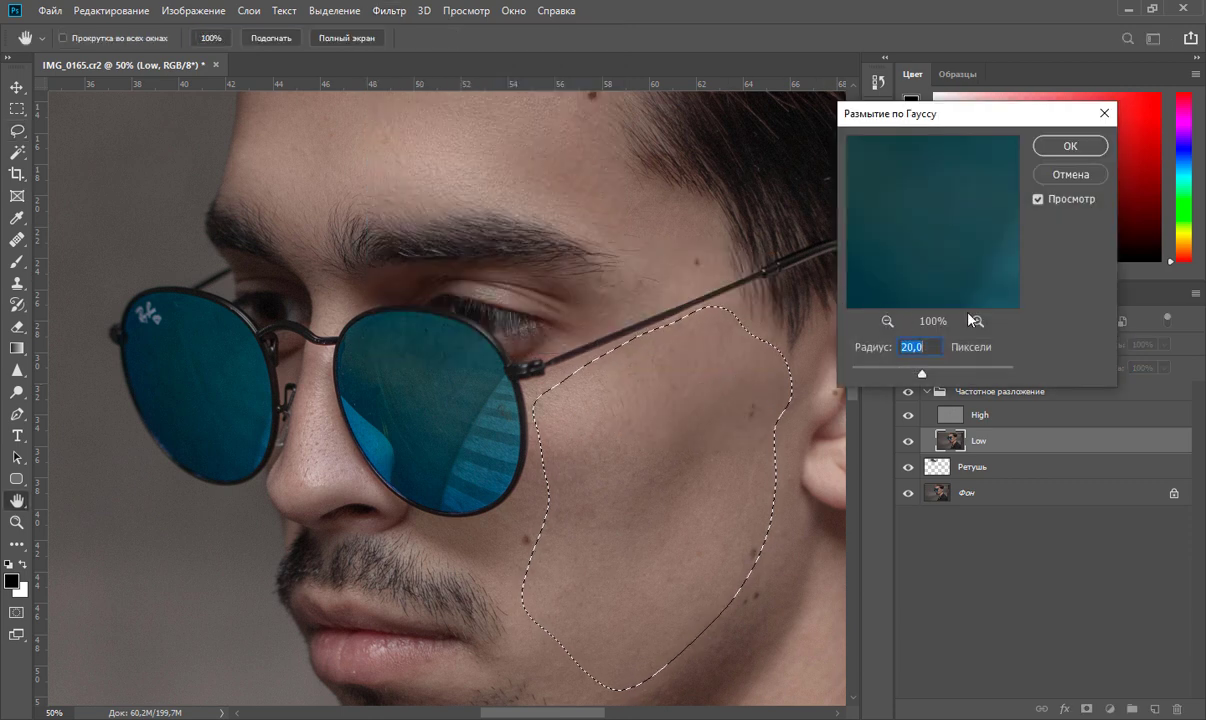
left_click(1070, 144)
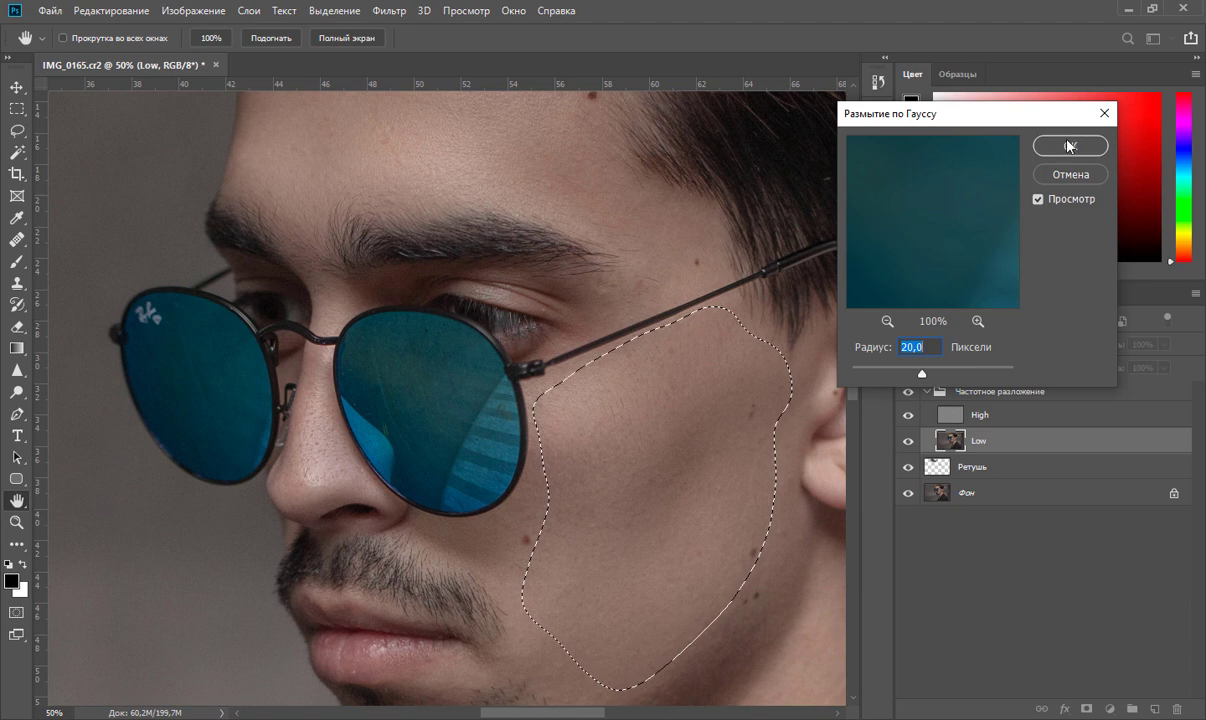
key("l")
key("ctrl+d")
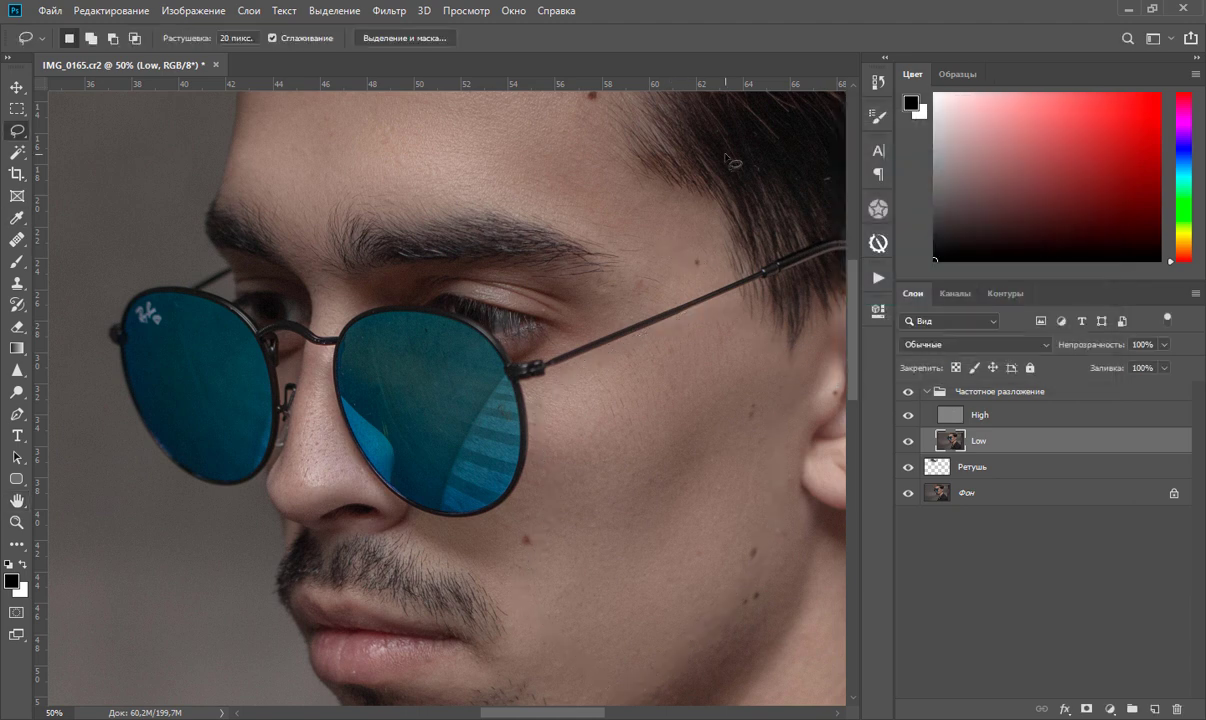
scroll(733, 160, "down", 2)
Lasso a strip along the jawline on the Low layer.
scroll(728, 158, "down", 2)
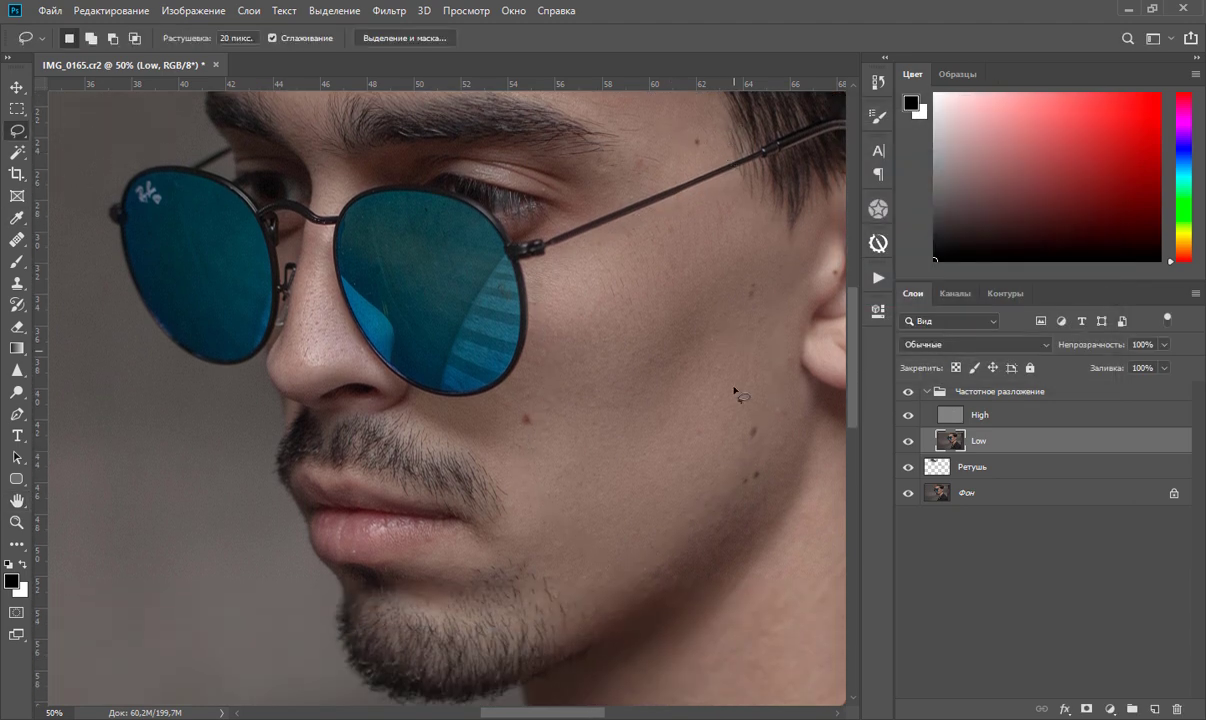
left_click_drag(692, 491, 617, 541)
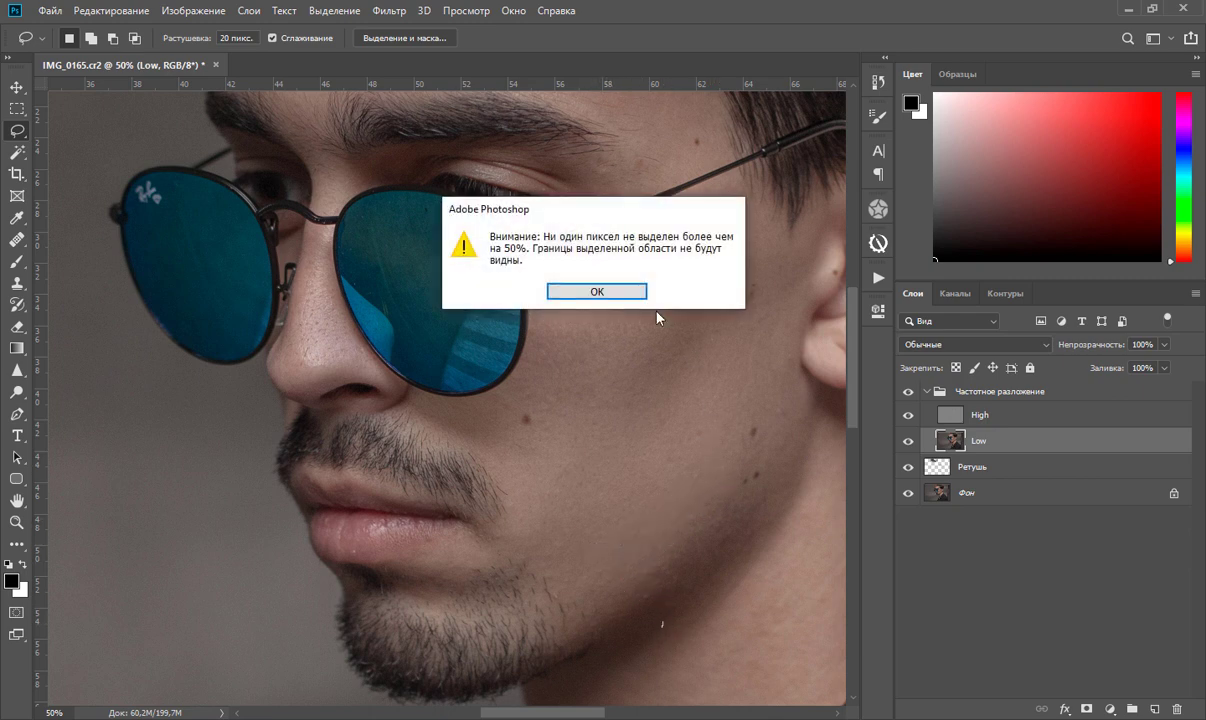
left_click(601, 284)
left_click_drag(733, 465, 748, 461)
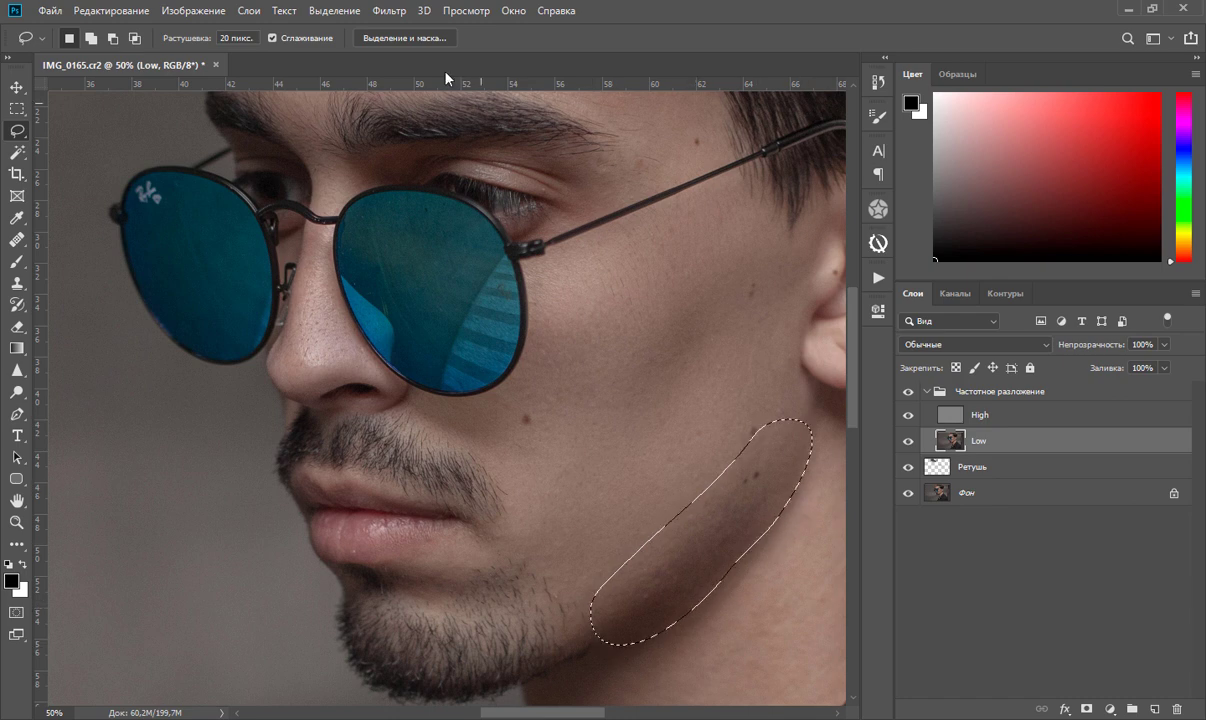
Blur the jawline selection with an 8-pixel Gaussian Blur, then deselect.
left_click(389, 10)
mouse_move(490, 264)
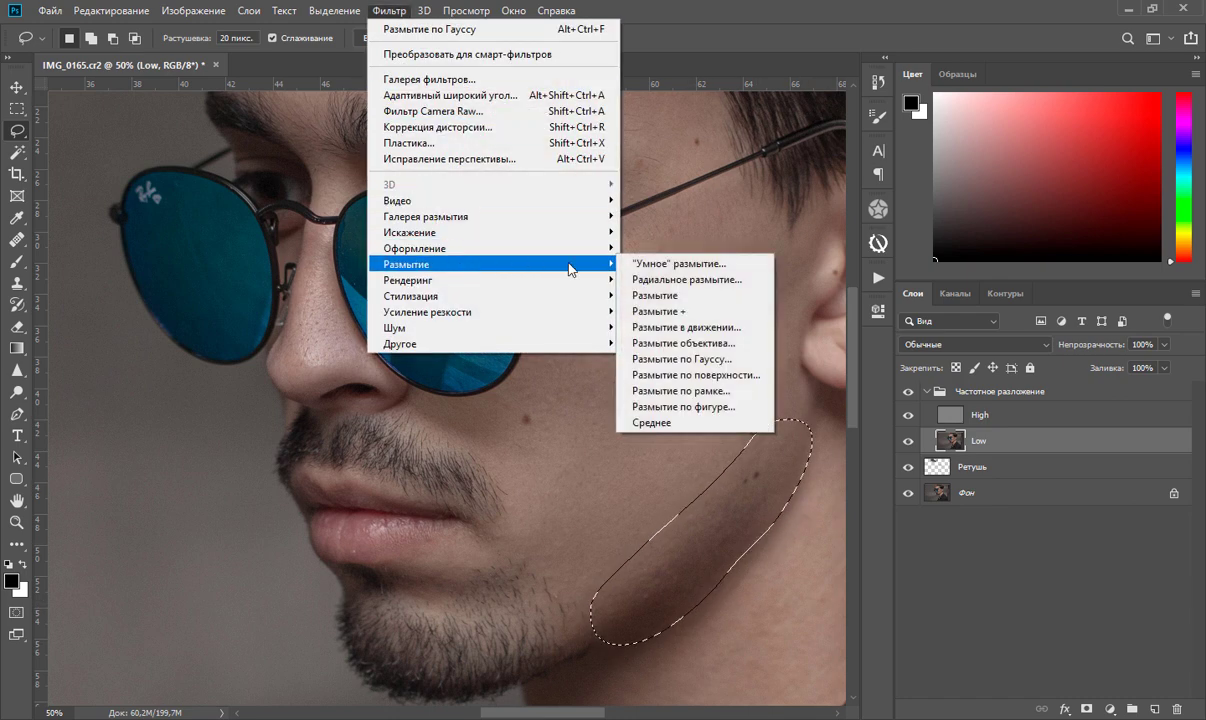
left_click(628, 347)
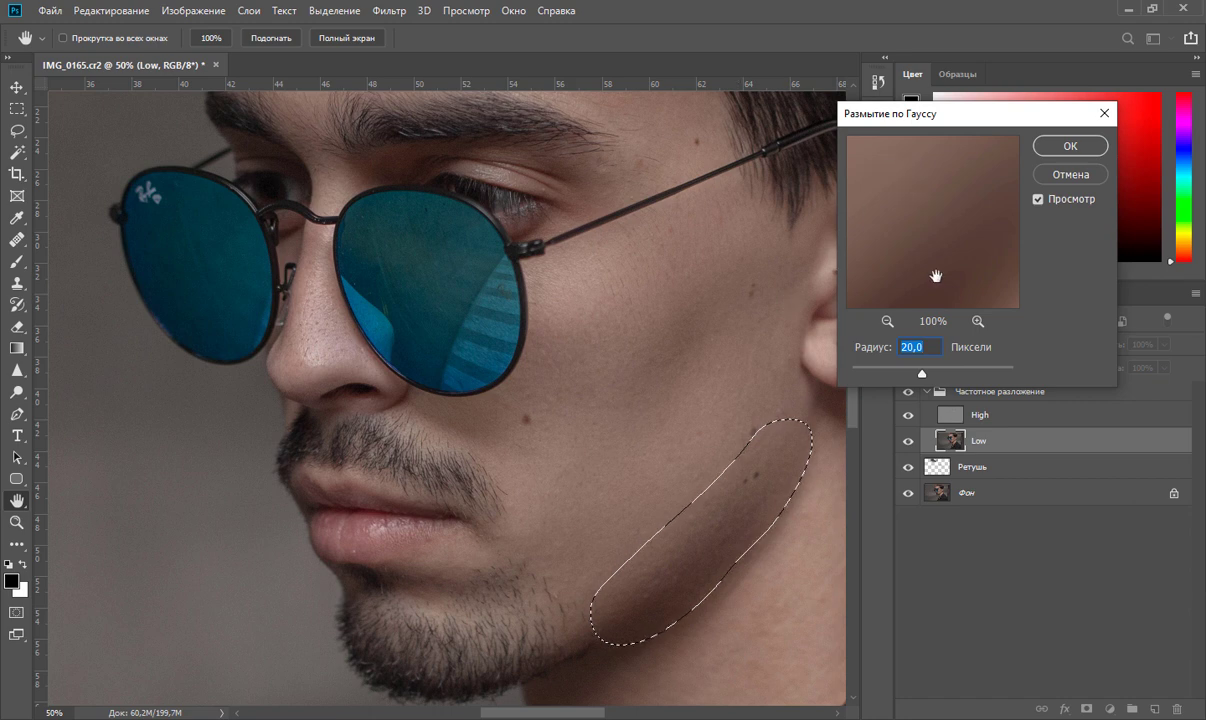
left_click_drag(922, 373, 914, 374)
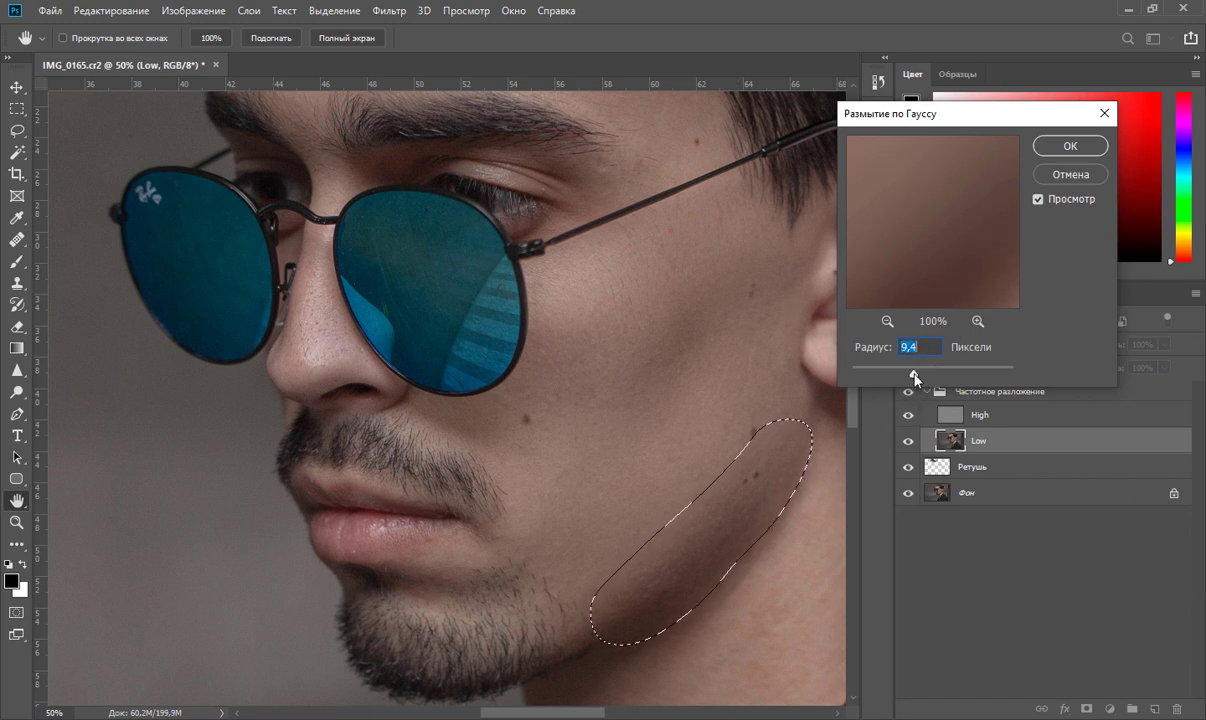
left_click_drag(917, 377, 909, 377)
left_click_drag(910, 382, 907, 382)
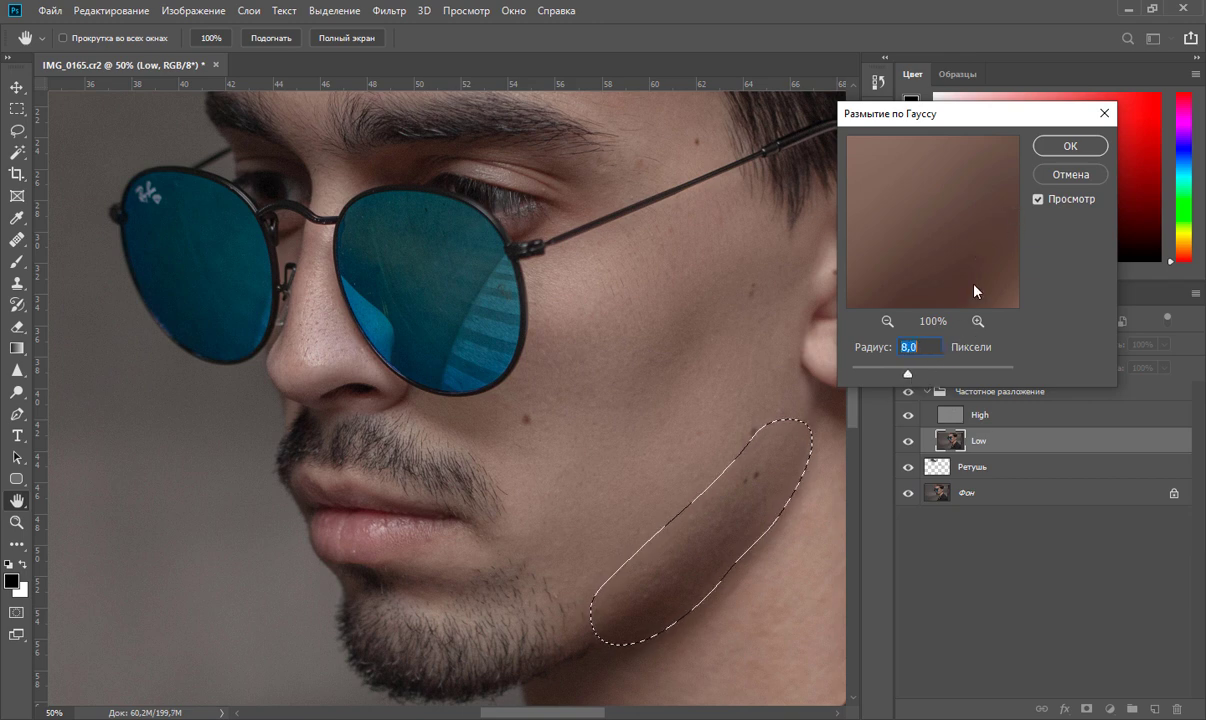
left_click(1060, 150)
key("l")
key("ctrl+d")
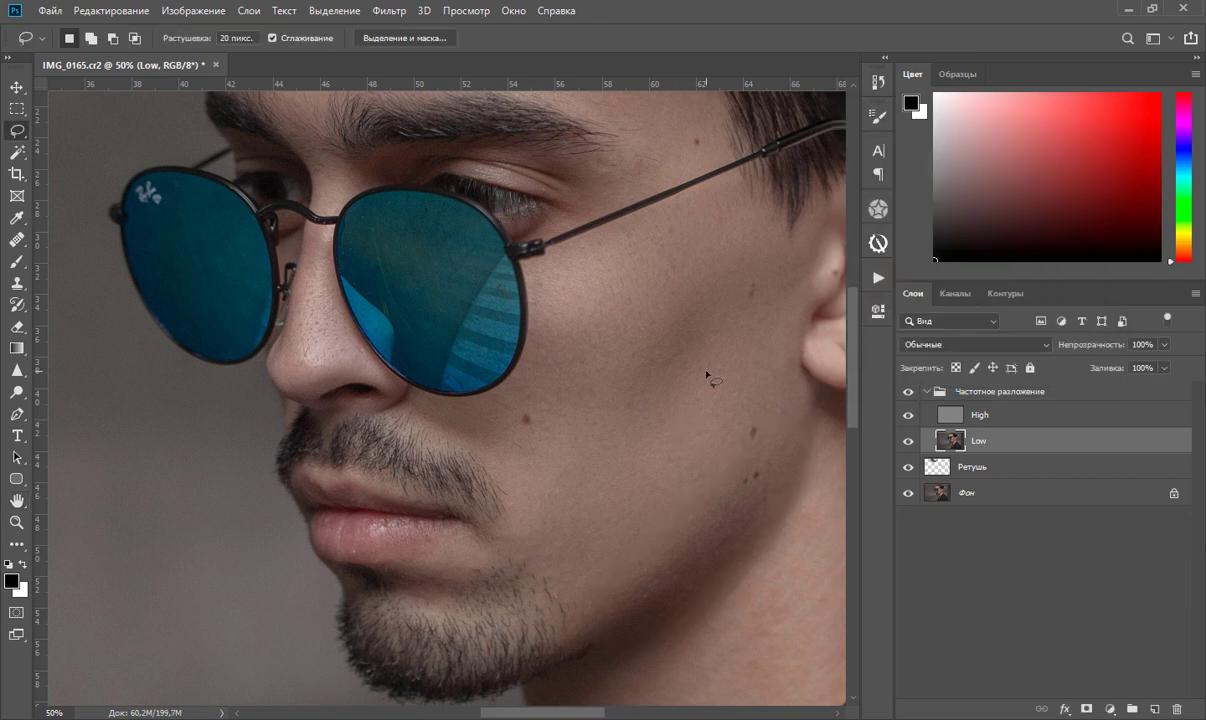
Apply the 8-pixel Gaussian Blur to a lassoed neck area below the ear.
scroll(706, 378, "down", 3)
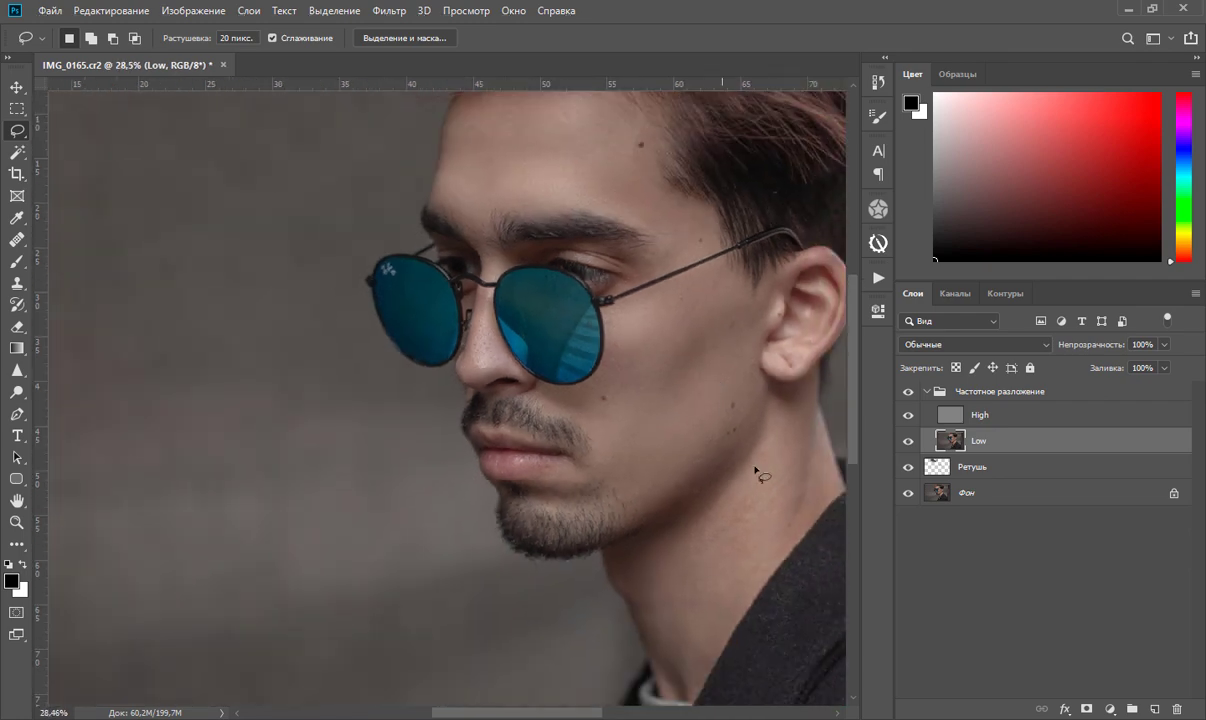
mouse_move(789, 415)
left_mouse_down()
mouse_move(762, 520)
mouse_move(765, 548)
mouse_move(802, 409)
mouse_move(782, 557)
mouse_move(792, 410)
left_mouse_up()
left_click(388, 10)
mouse_move(406, 264)
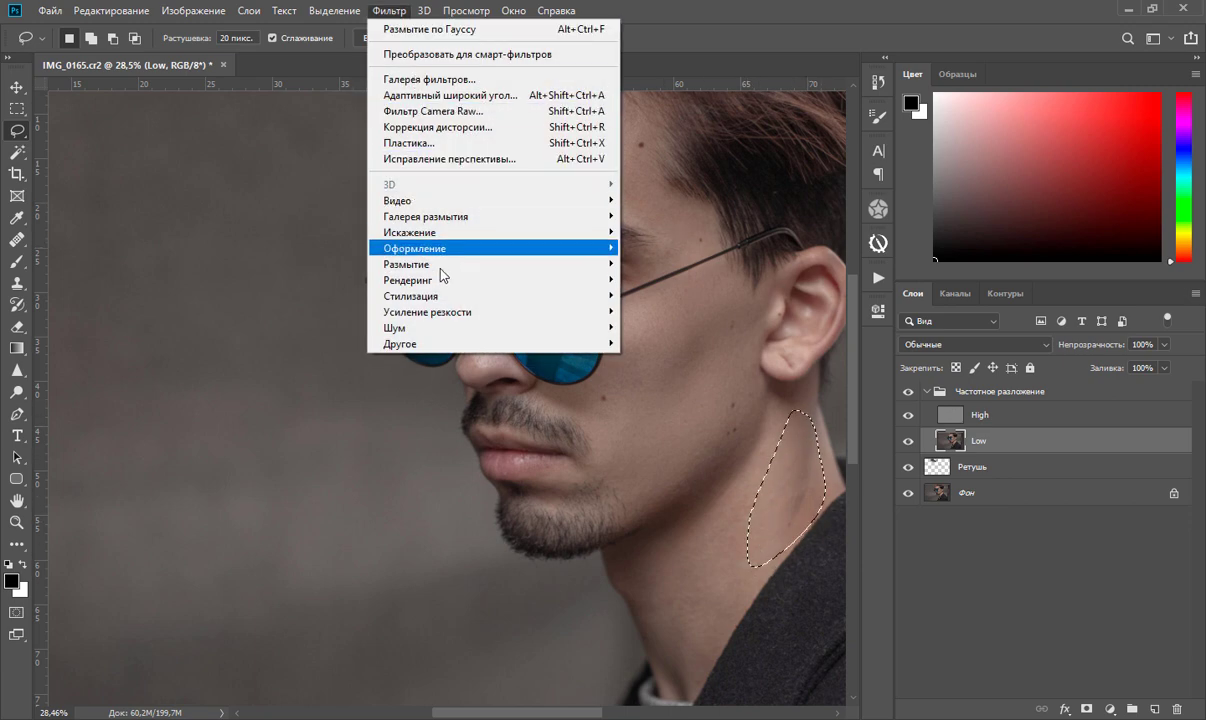
left_click(650, 359)
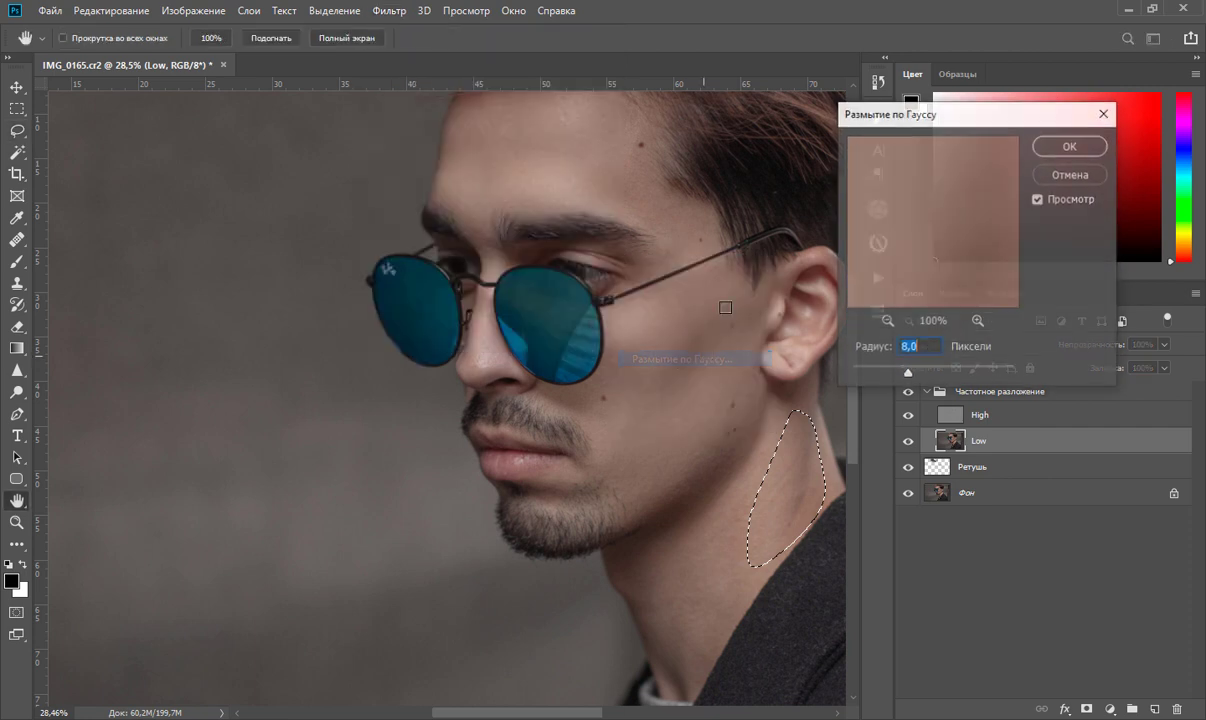
left_click(1070, 146)
key("l")
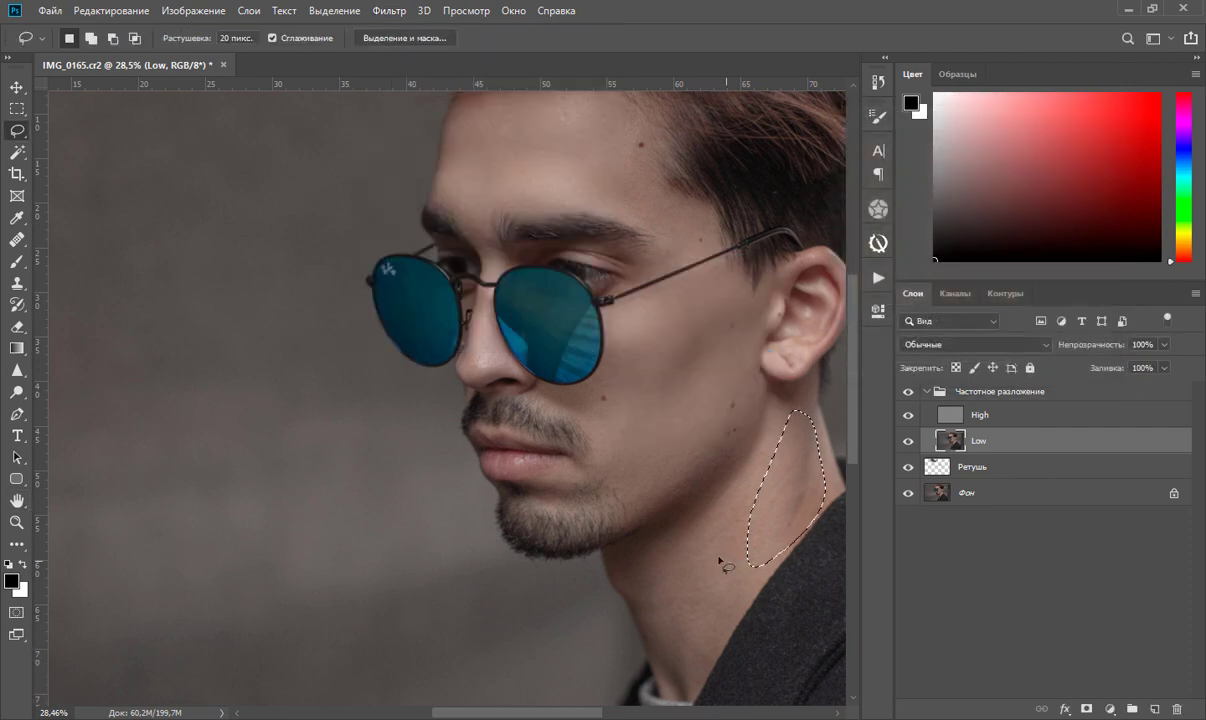
left_click(700, 540)
left_click(557, 280)
Blur the neck skin below the jaw by 8 pixels, show the group again, and deselect.
mouse_move(619, 557)
left_mouse_down()
mouse_move(658, 655)
mouse_move(735, 590)
mouse_move(768, 505)
mouse_move(730, 480)
mouse_move(617, 556)
left_mouse_up()
left_click(389, 10)
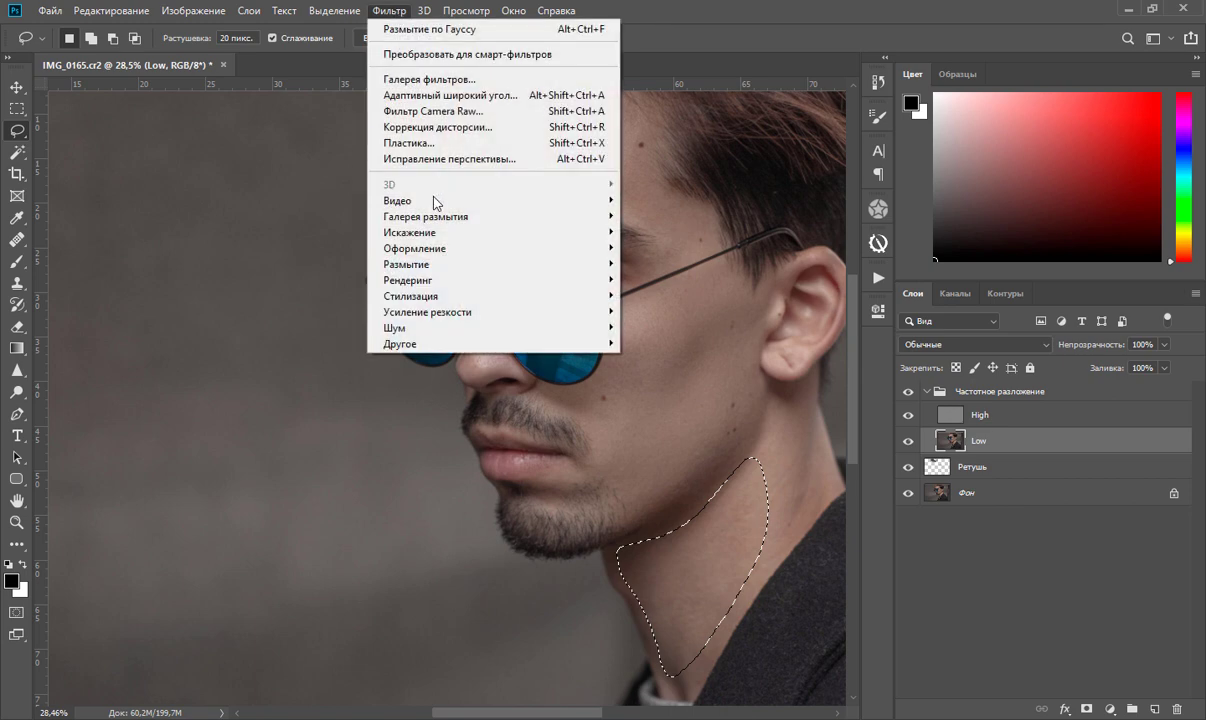
left_click(600, 341)
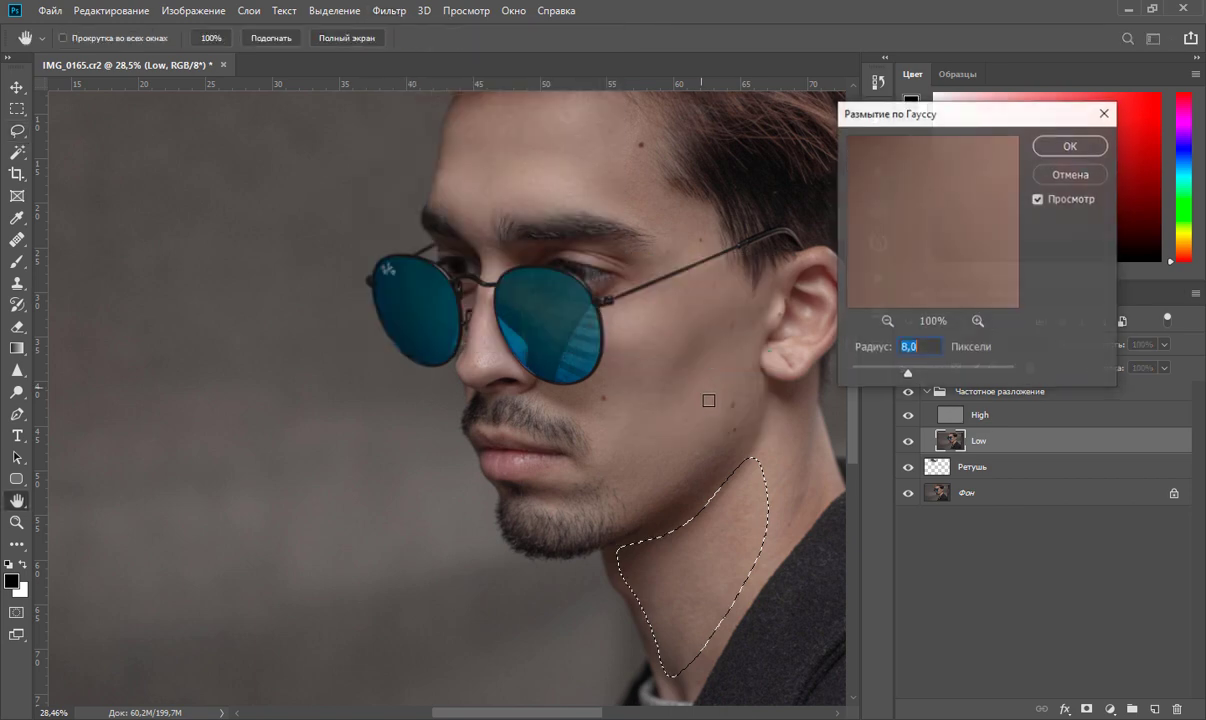
left_click(1068, 148)
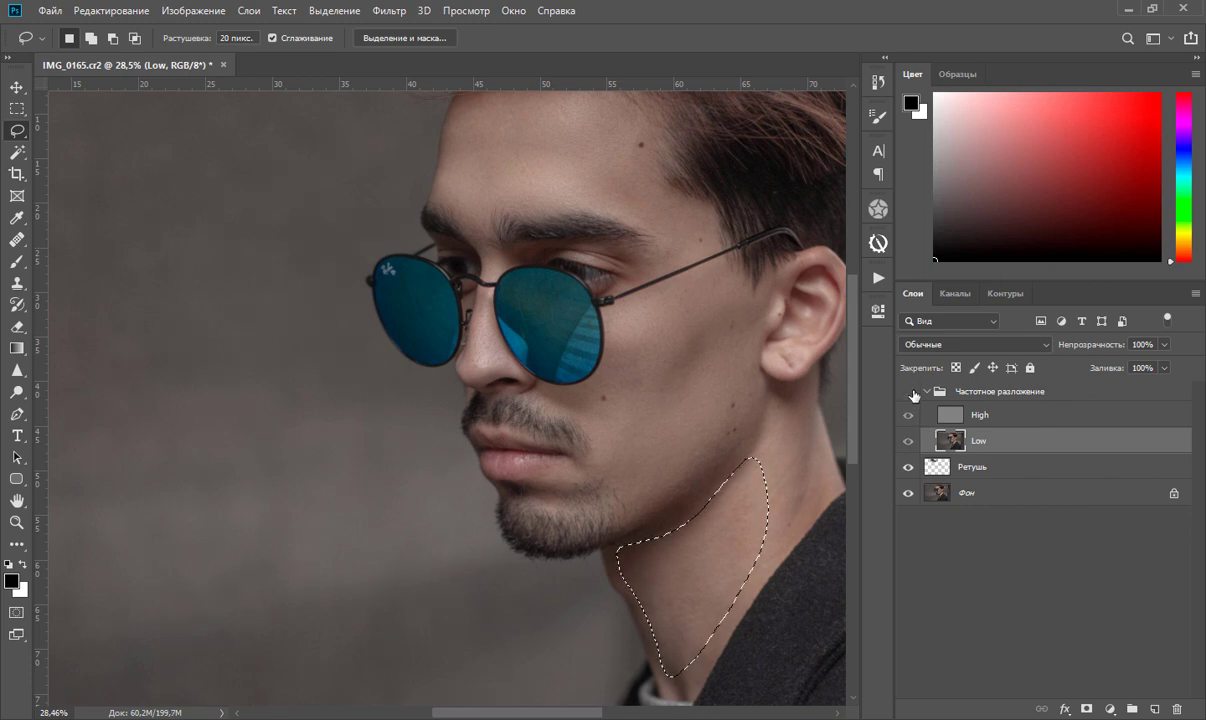
left_click(910, 392)
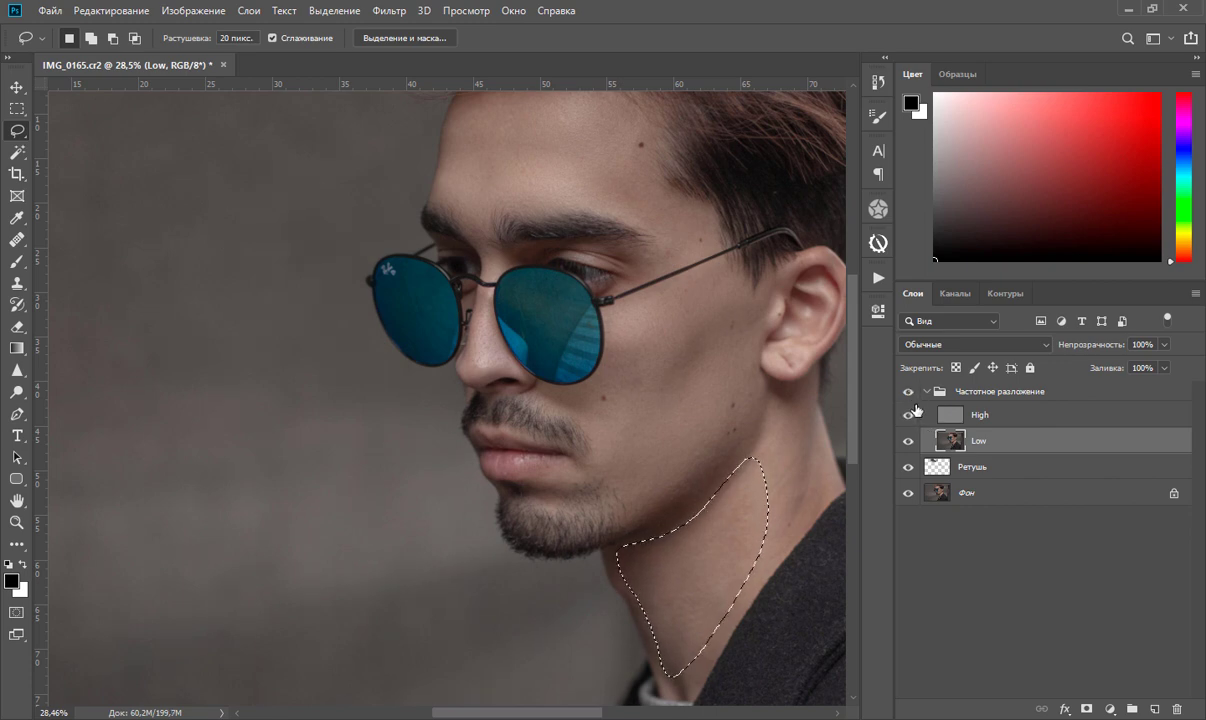
left_click(330, 10)
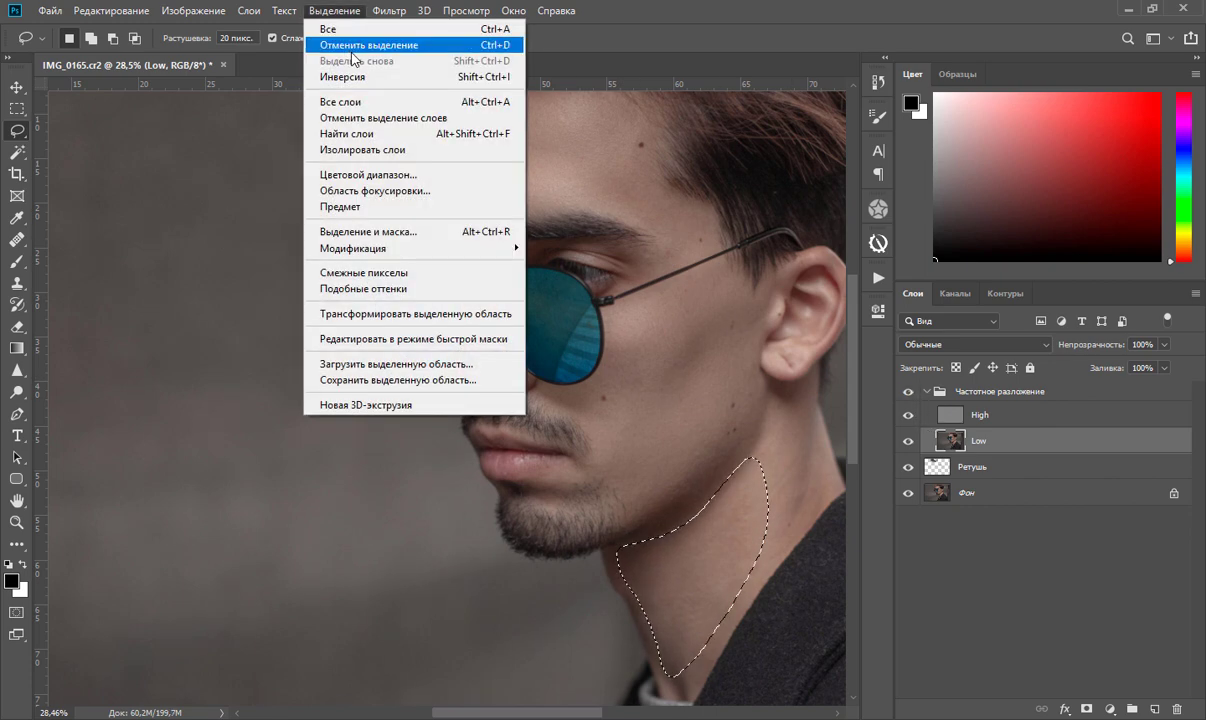
left_click(352, 50)
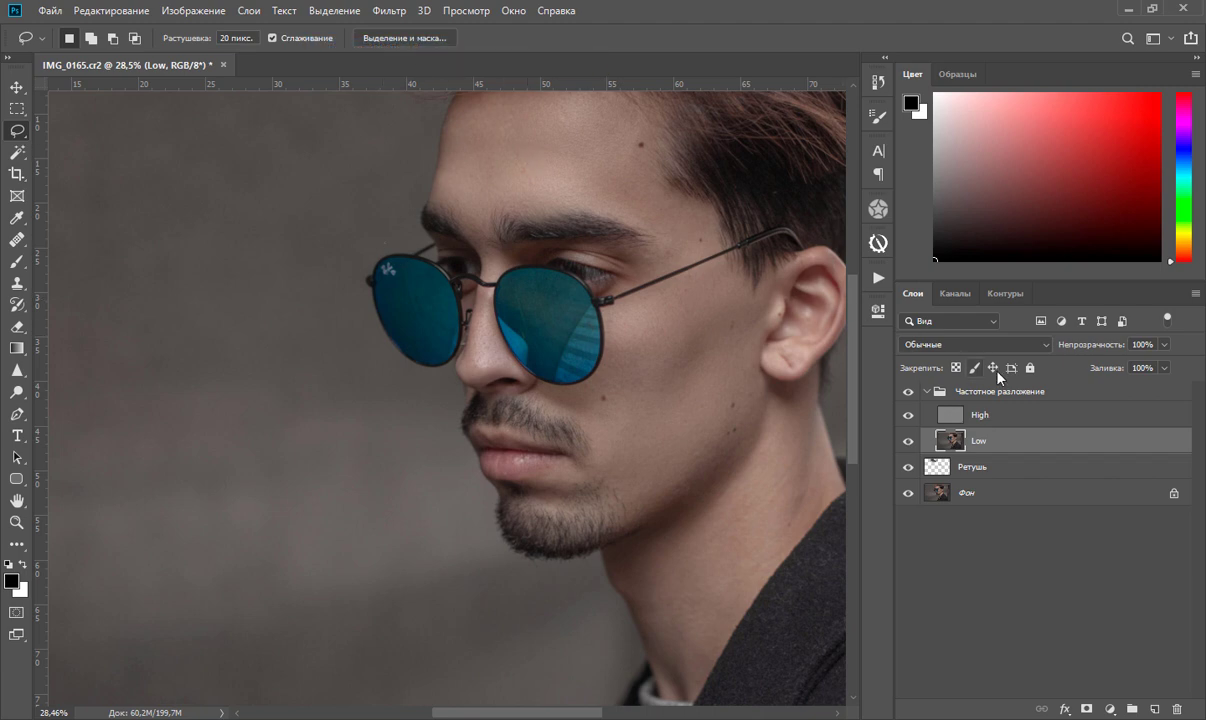
Select the High layer, zoom onto the glasses and nose, and choose the Spot Healing Brush.
left_click(955, 418)
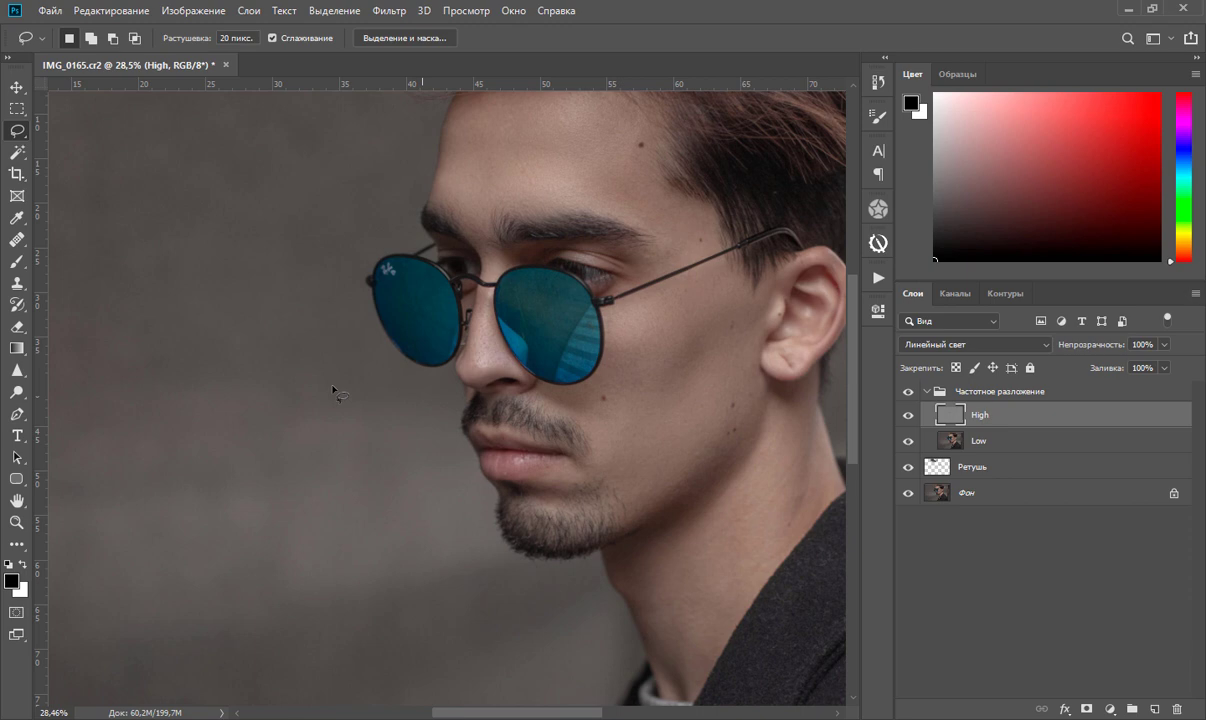
left_click(16, 519)
left_click(598, 115)
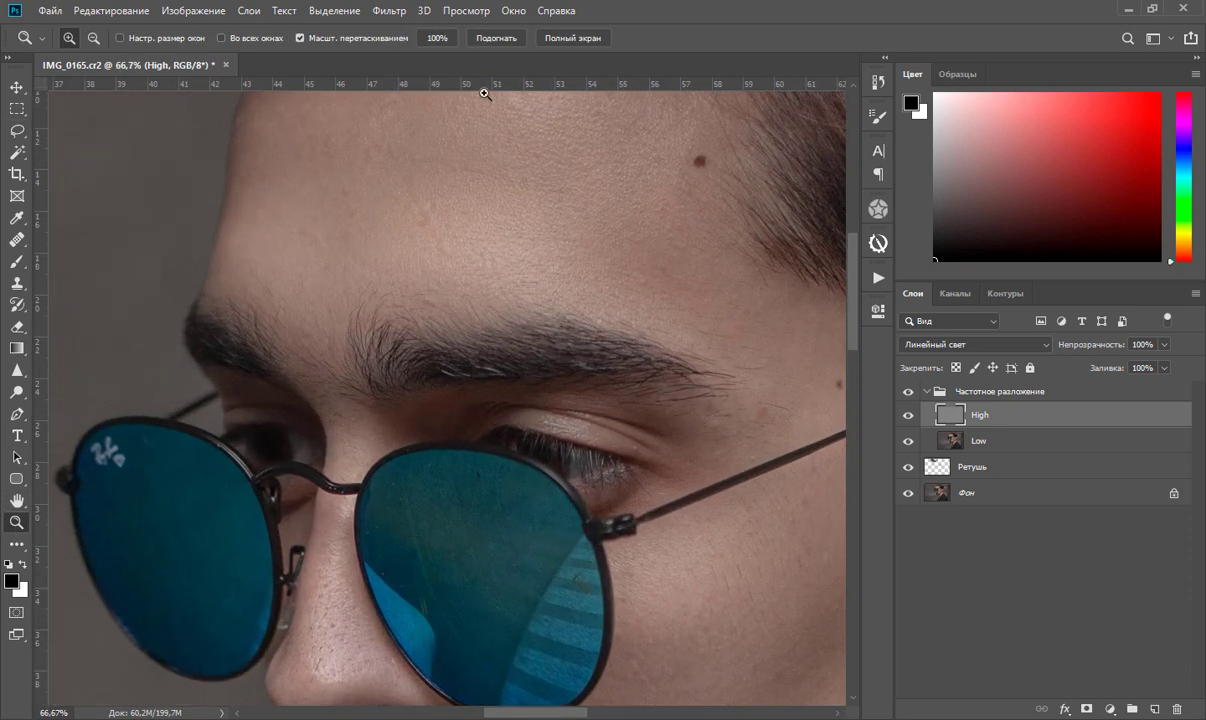
mouse_move(549, 167)
left_mouse_down()
mouse_move(552, 250)
mouse_move(565, 108)
left_mouse_up()
left_click_drag(536, 180, 533, 156)
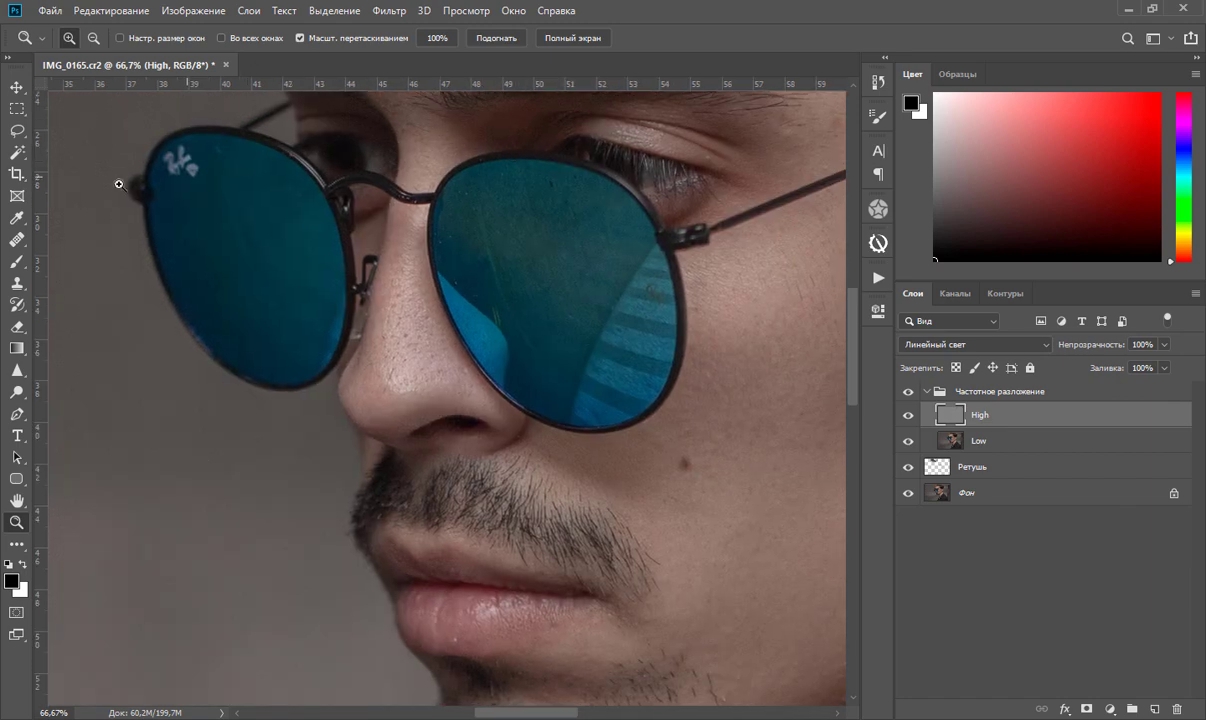
left_click(19, 243)
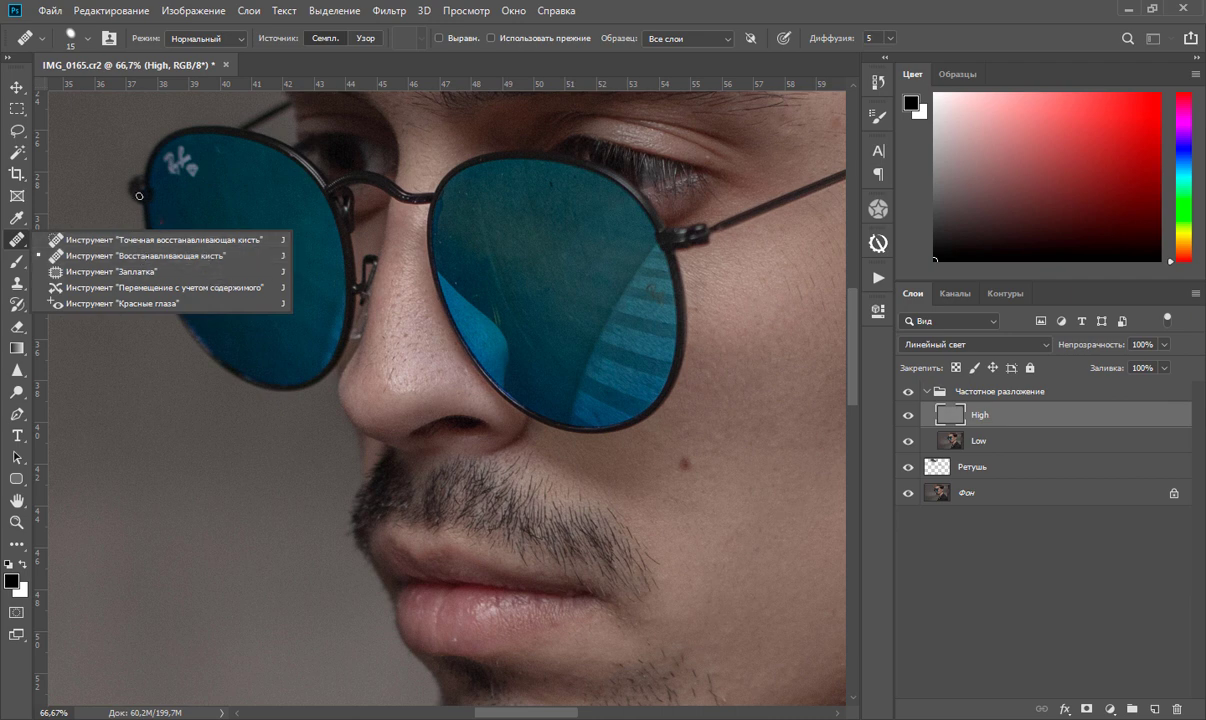
left_click(160, 244)
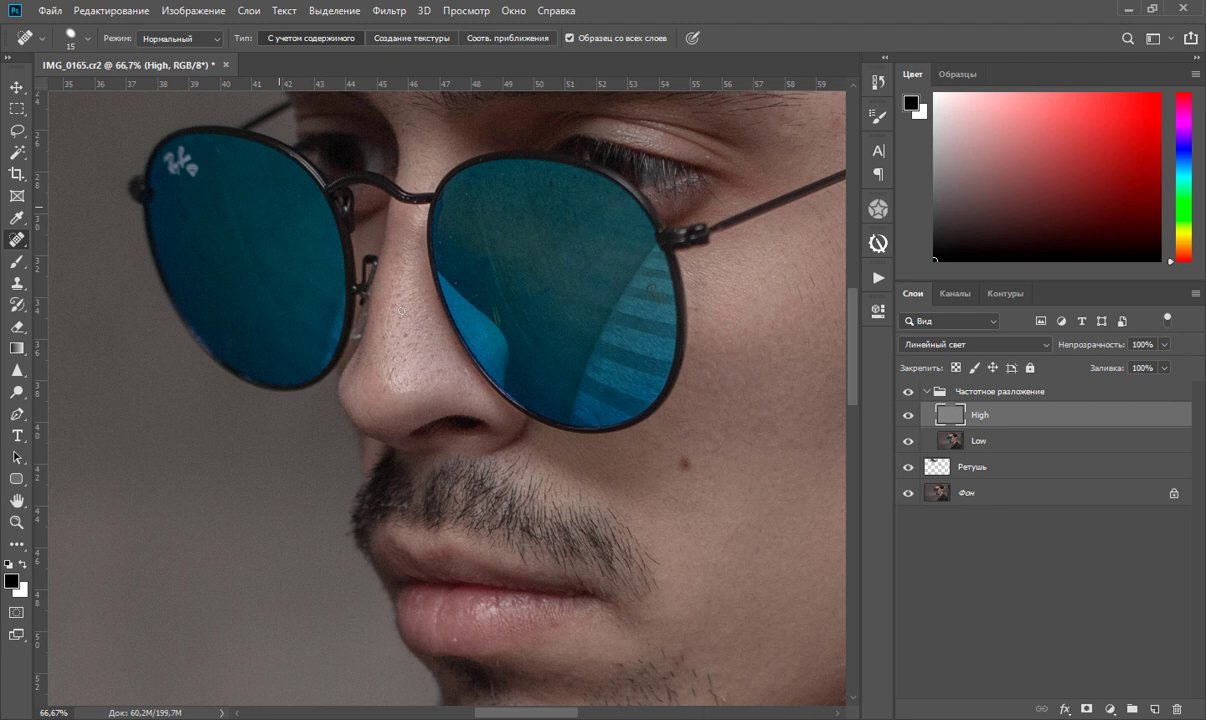
Spot-heal the blemishes on the nose and two specks on the lens.
left_click(390, 377)
left_click_drag(390, 312, 388, 325)
left_click_drag(372, 276, 372, 262)
left_click(464, 195)
left_click(522, 177)
Spot-heal the small blemishes on the forehead and cheek.
left_click_drag(567, 273, 484, 533)
left_click_drag(468, 410, 463, 530)
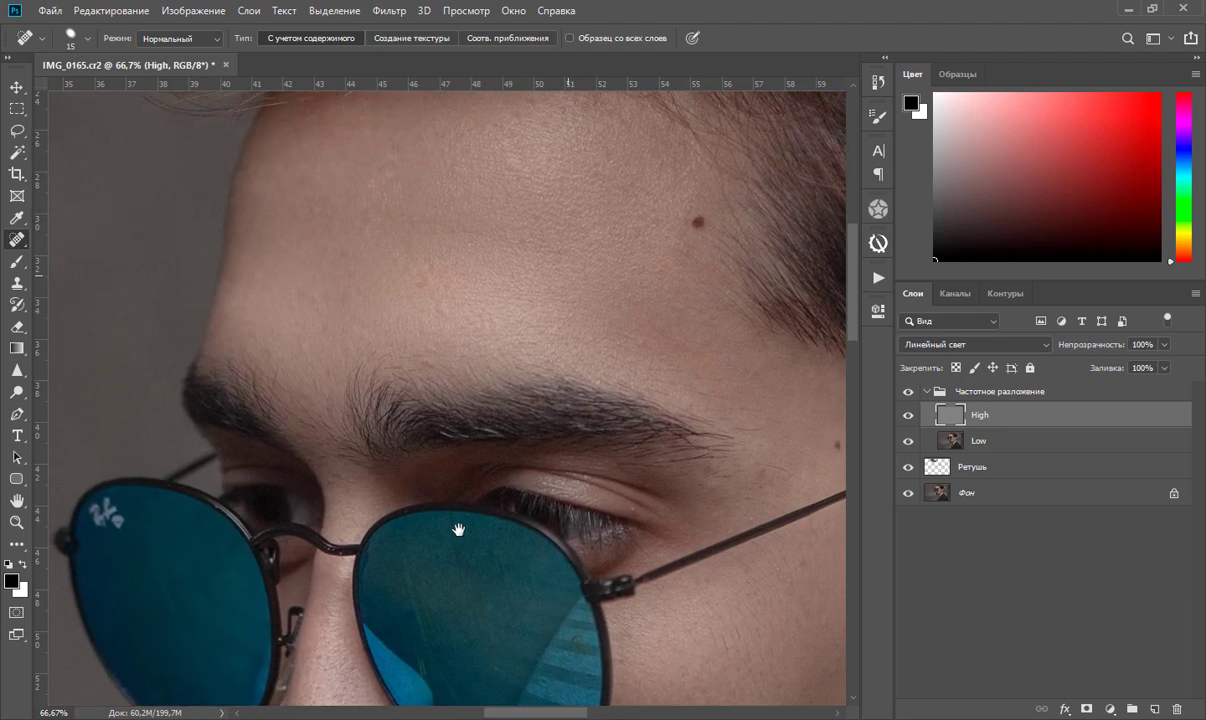
left_click_drag(395, 196, 390, 304)
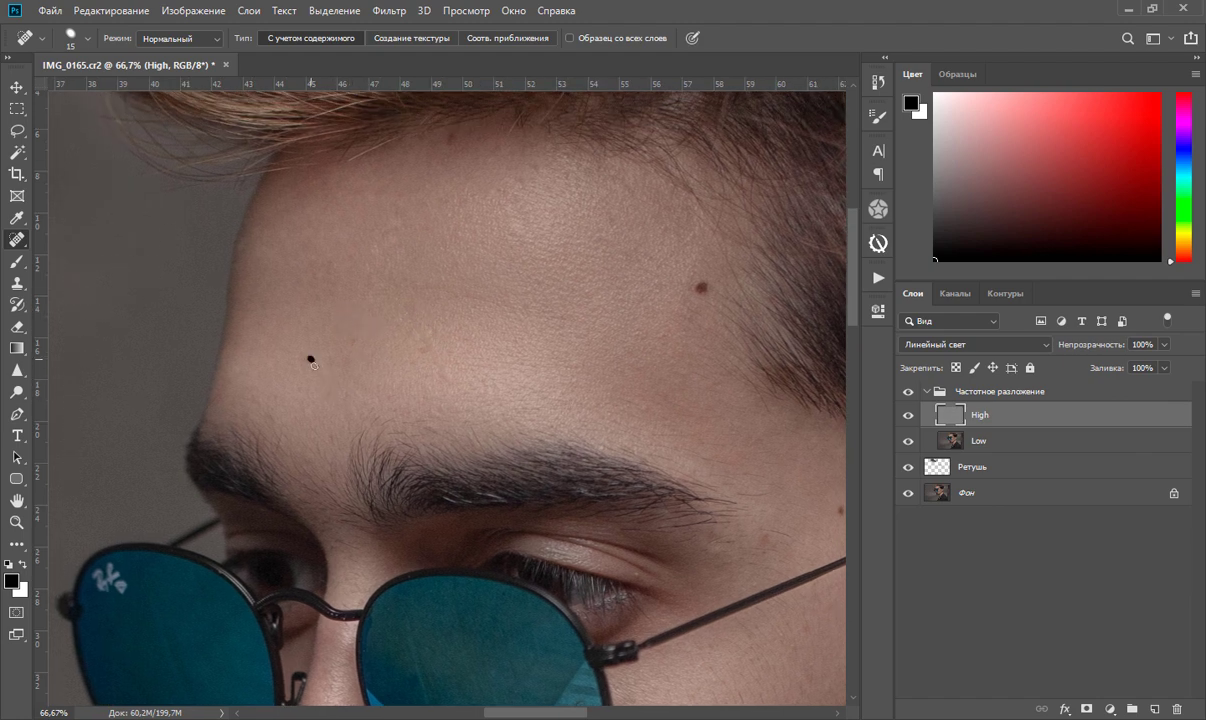
mouse_move(387, 254)
left_mouse_down()
mouse_move(389, 265)
mouse_move(453, 272)
mouse_move(110, 30)
left_mouse_up()
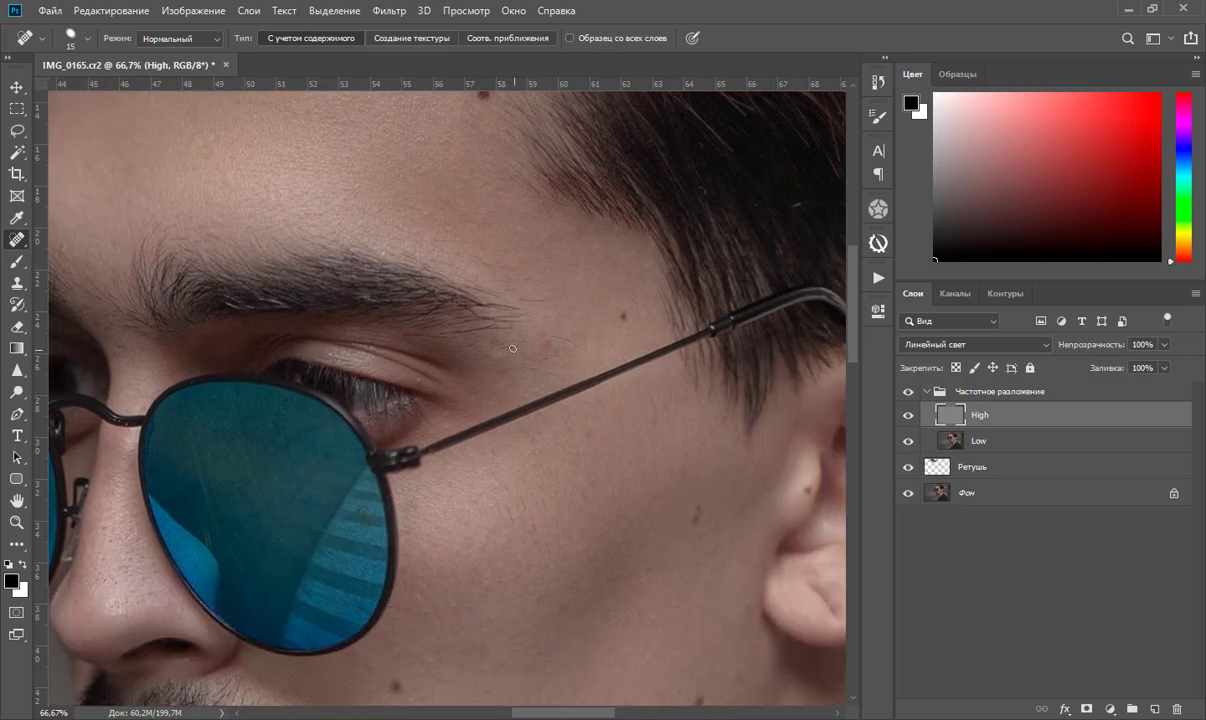
left_click_drag(492, 283, 514, 281)
mouse_move(661, 542)
left_mouse_down()
mouse_move(621, 352)
mouse_move(628, 121)
mouse_move(574, 300)
left_mouse_up()
left_click_drag(603, 248, 602, 262)
mouse_move(330, 392)
left_mouse_down()
mouse_move(484, 398)
mouse_move(538, 368)
left_mouse_up()
left_click_drag(608, 479, 638, 536)
mouse_move(614, 140)
left_mouse_down()
mouse_move(614, 207)
mouse_move(401, 385)
left_mouse_up()
Switch to the standard Healing Brush and sample clean skin beside the nose.
right_click(17, 239)
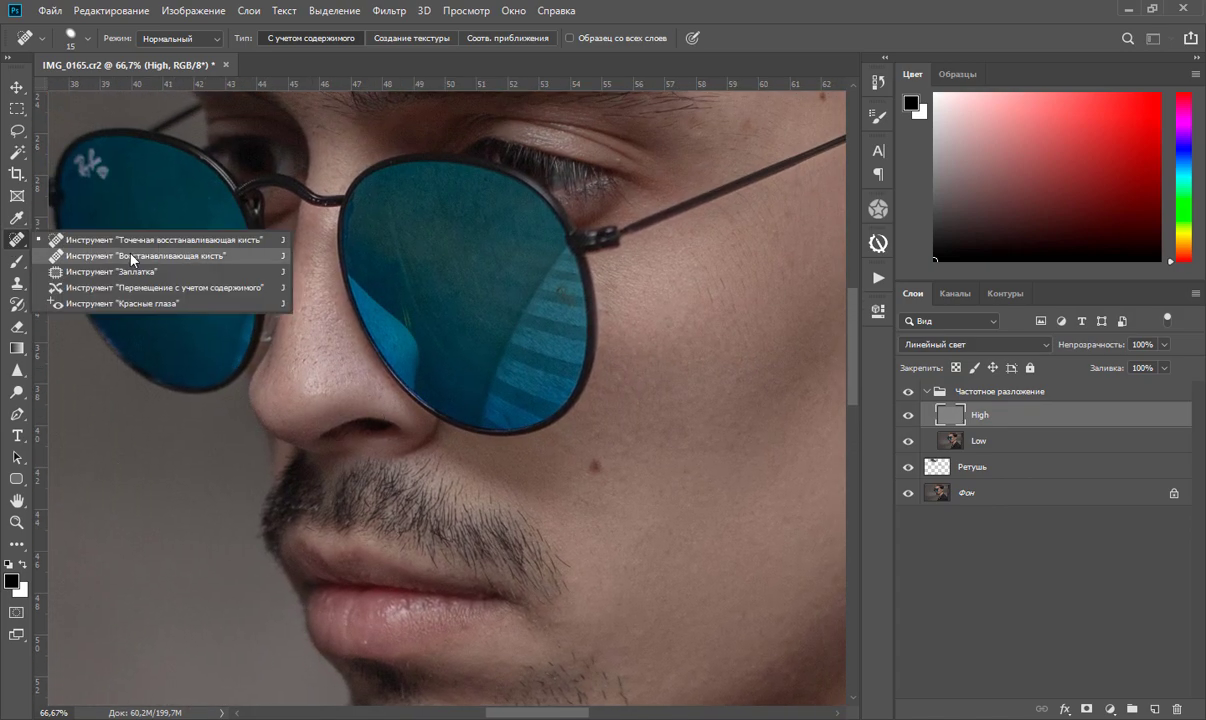
left_click(122, 238)
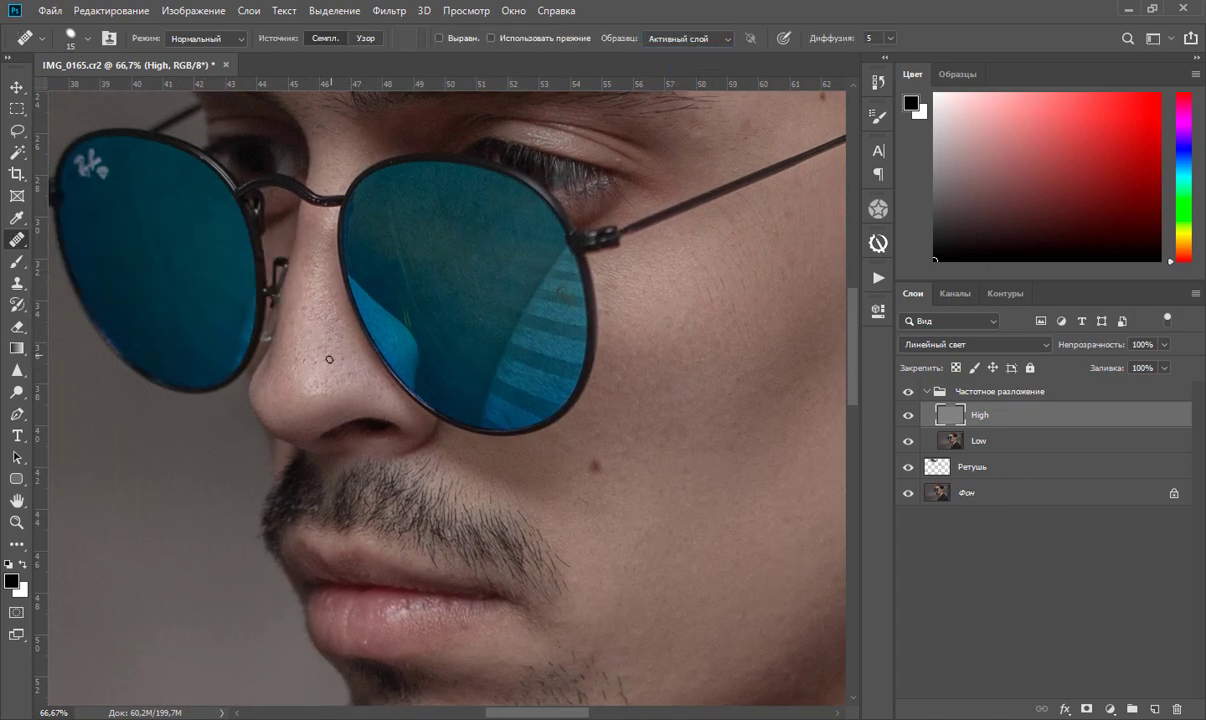
left_click(304, 382, "alt")
left_click(316, 387)
Pan around the portrait to inspect the healed skin.
scroll(547, 521, "down", 3)
scroll(547, 521, "right", 3)
scroll(587, 463, "up", 2)
scroll(587, 463, "right", 2)
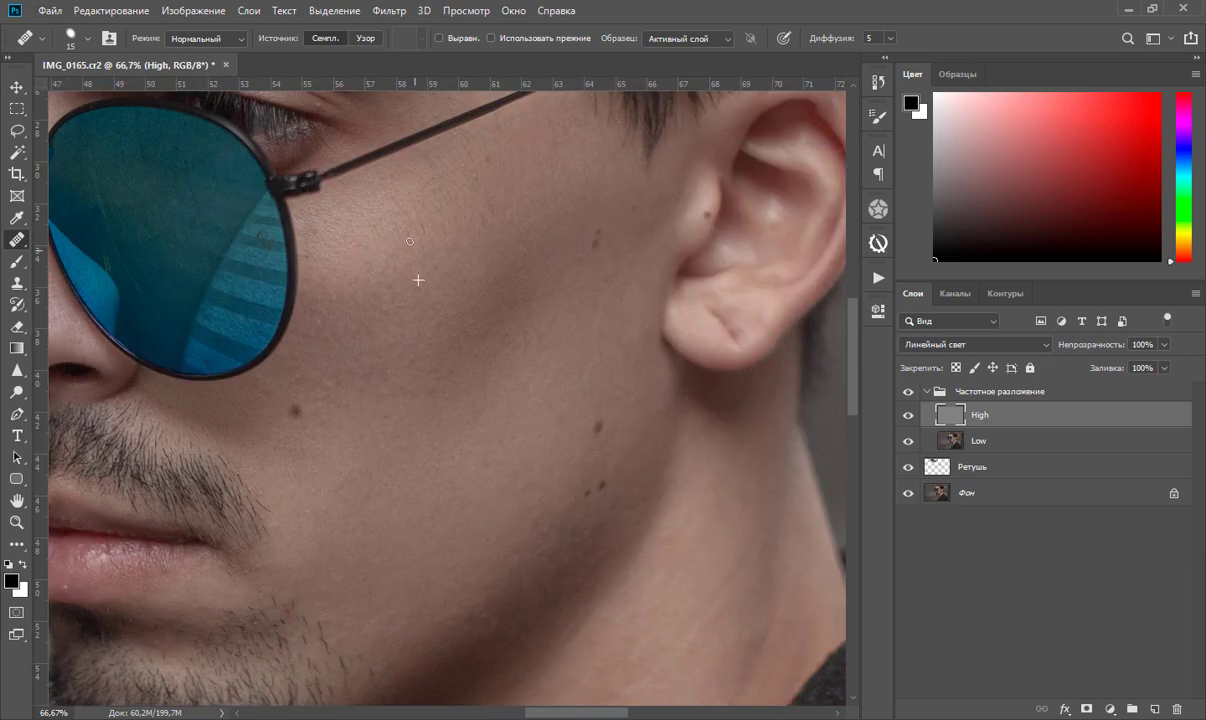
scroll(419, 288, "down", 3)
scroll(419, 288, "right", 3)
scroll(390, 417, "up", 2)
scroll(503, 431, "up", 10)
scroll(503, 431, "left", 5)
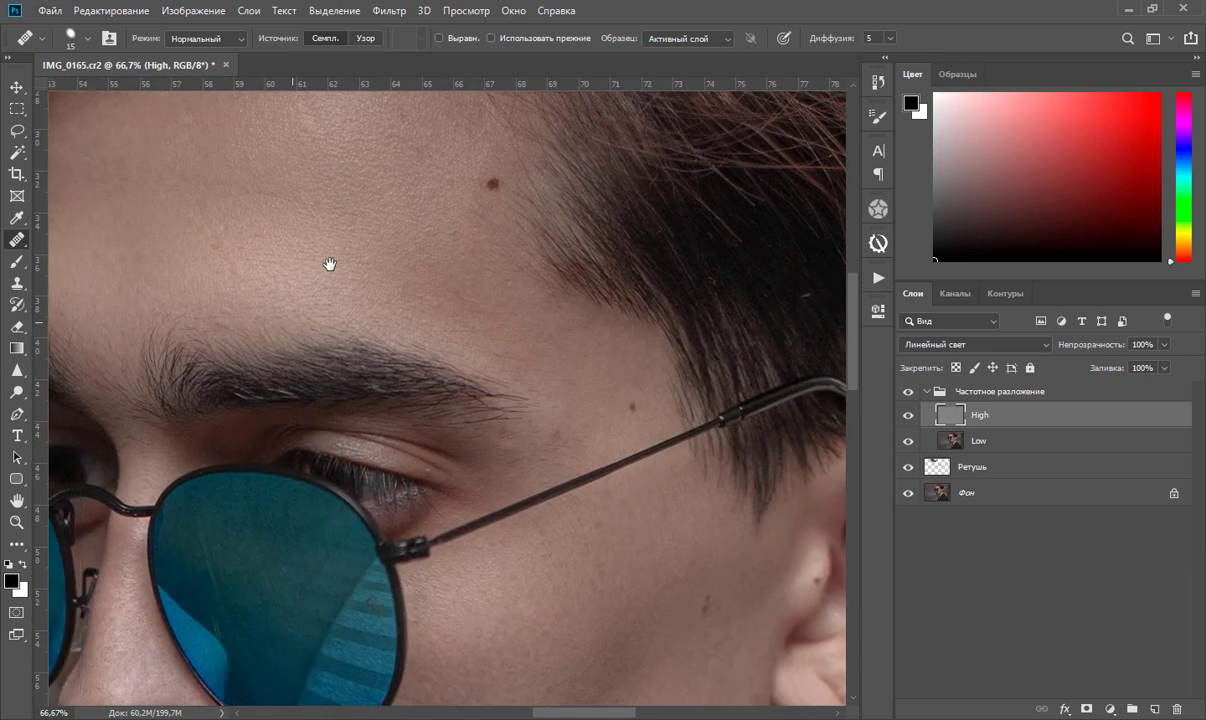
scroll(328, 264, "up", 1)
scroll(253, 280, "up", 2)
scroll(375, 362, "left", 3)
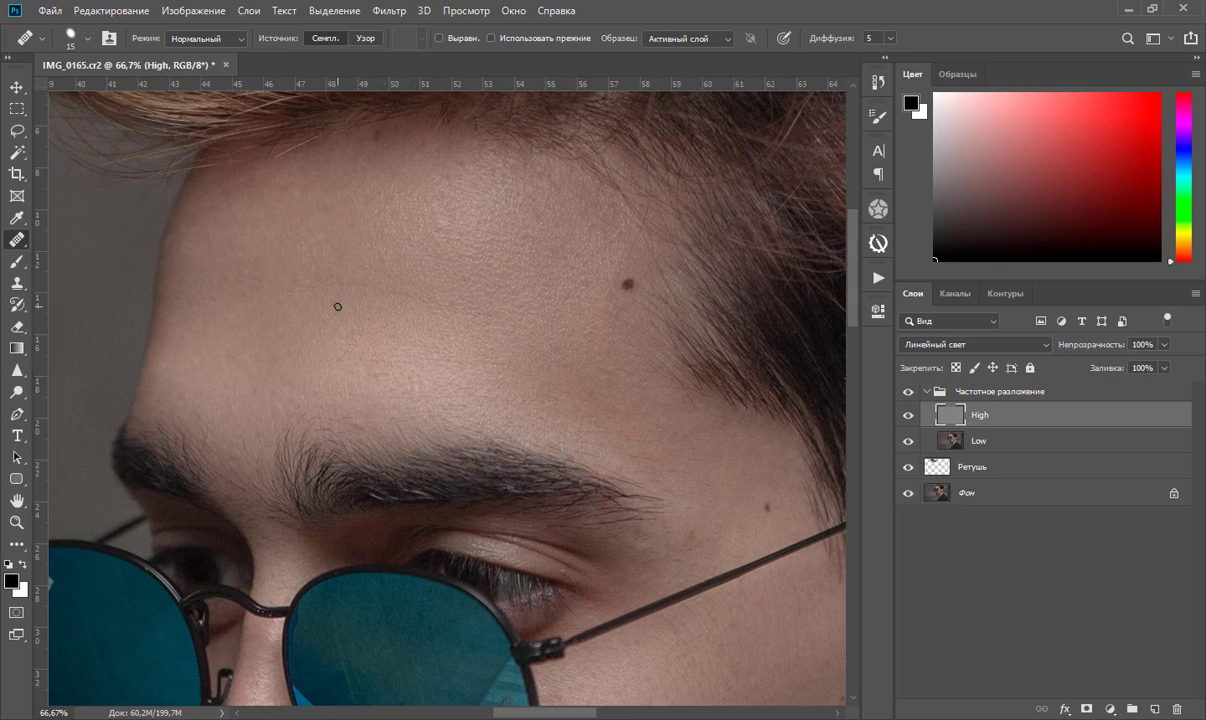
scroll(338, 306, "down", 2, "alt")
scroll(338, 306, "down", 2, "alt")
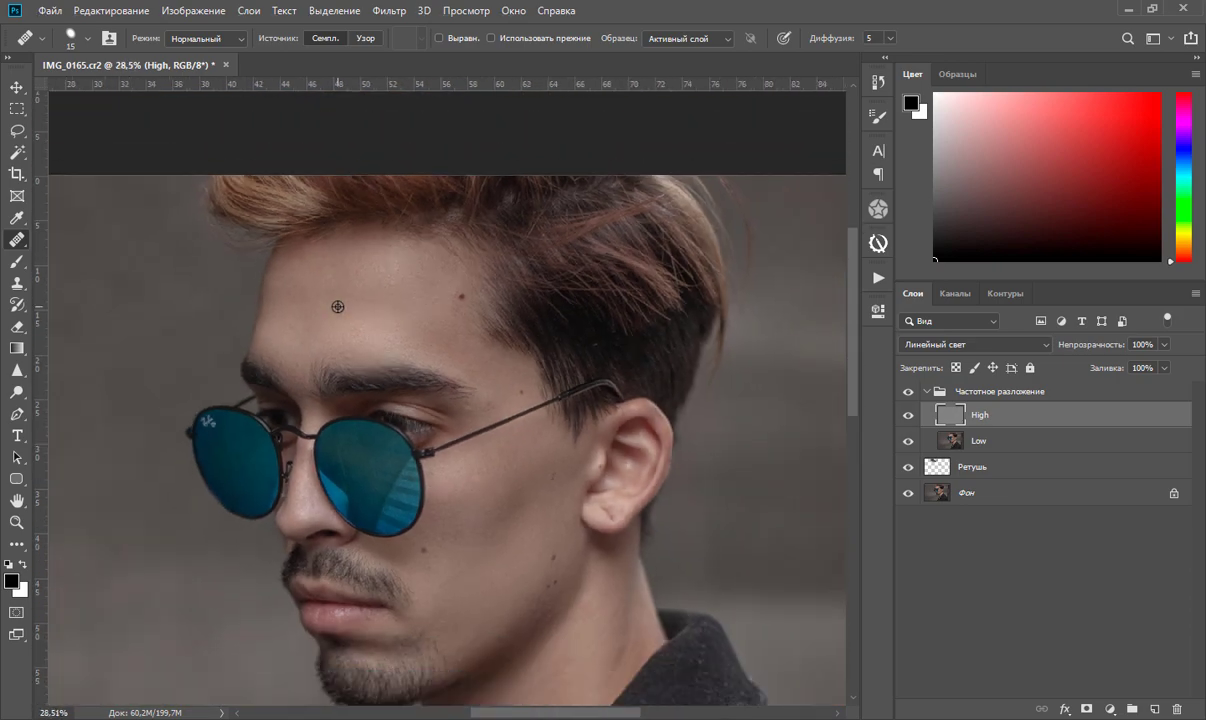
scroll(364, 476, "down", 3)
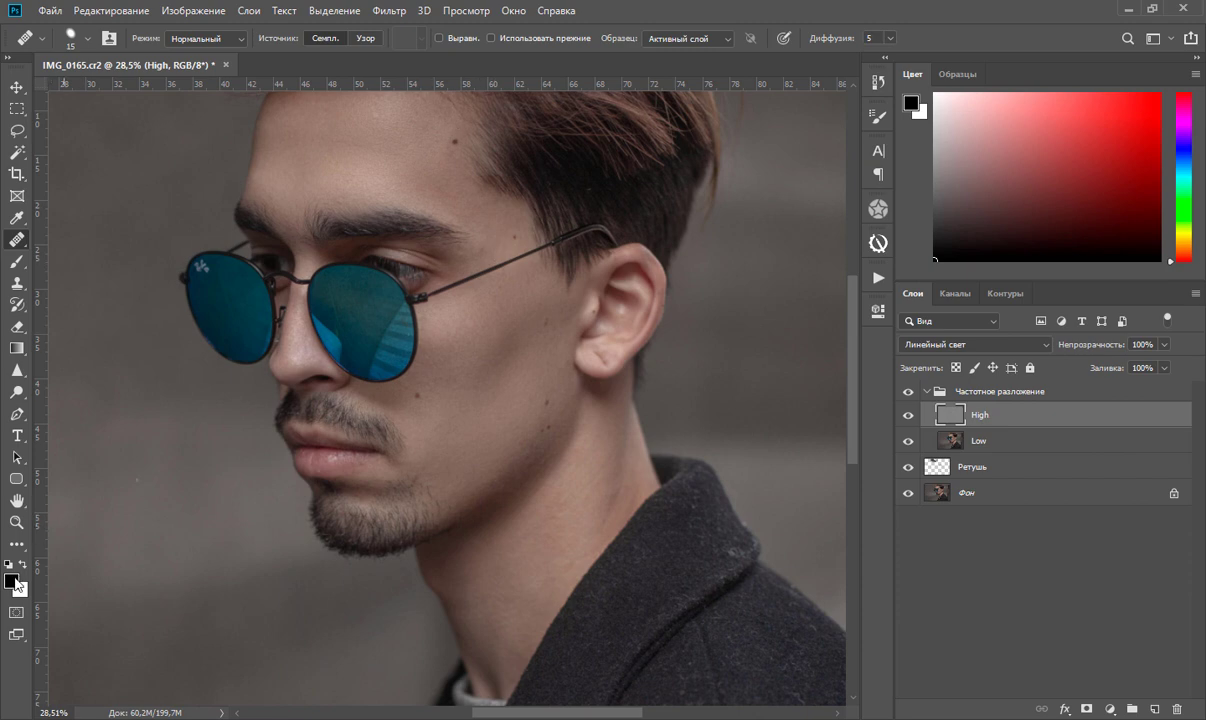
Zoom in closely on the ear and switch back to the Healing Brush.
left_click(16, 521)
left_click(590, 365)
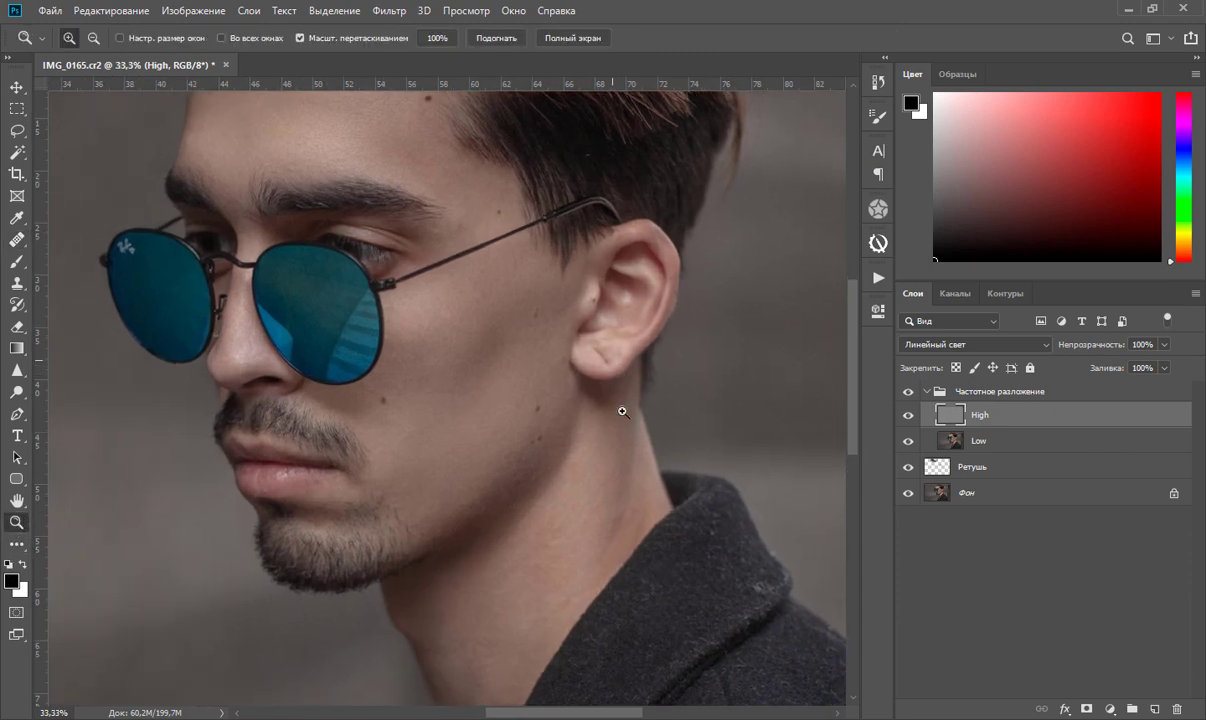
left_click(622, 411)
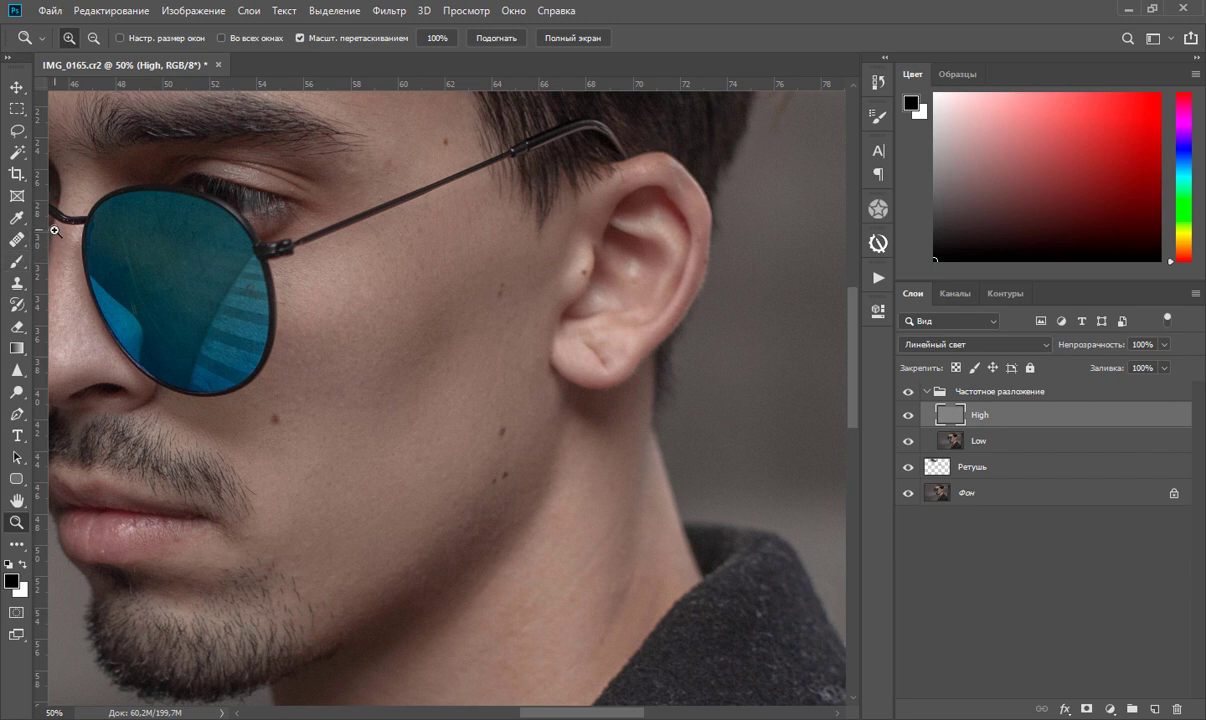
left_click(592, 404)
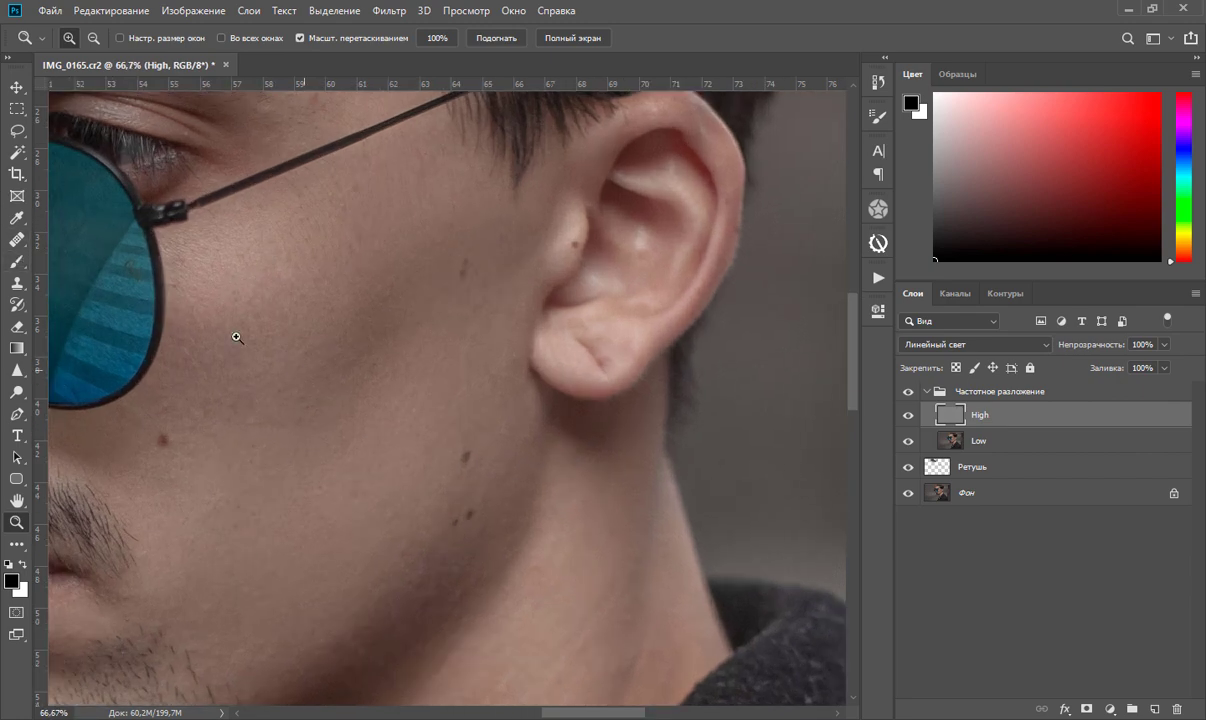
left_click(19, 248)
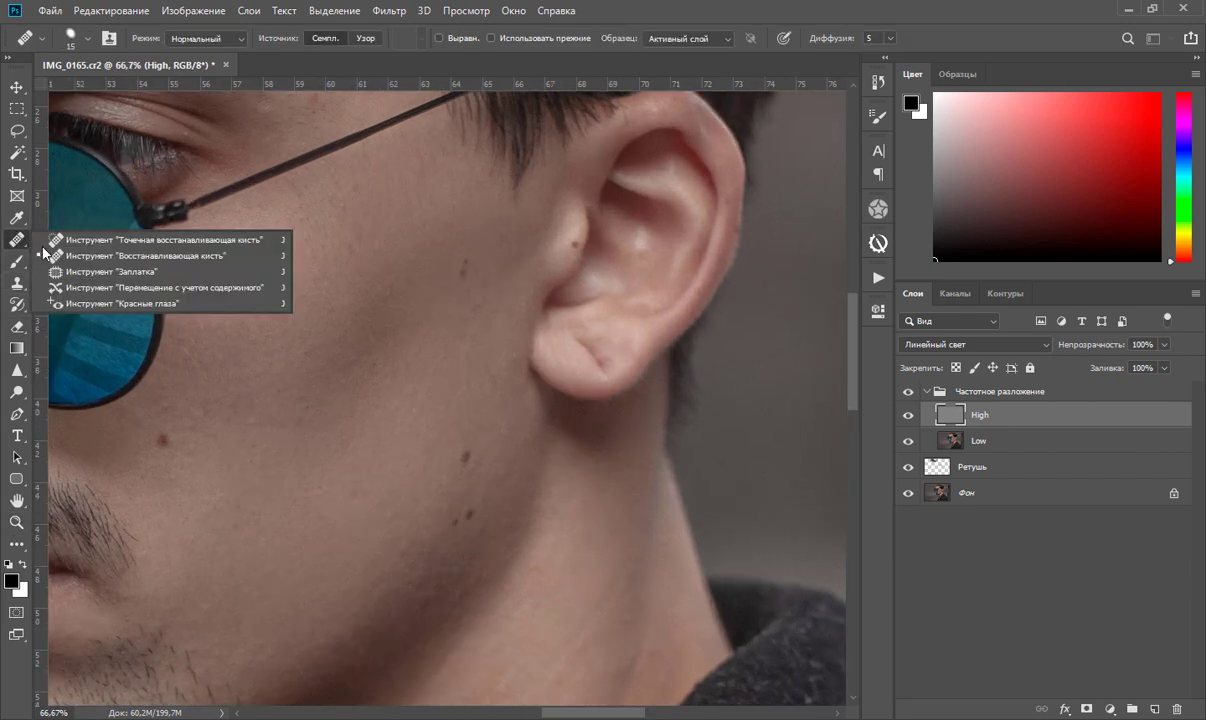
left_click(80, 242)
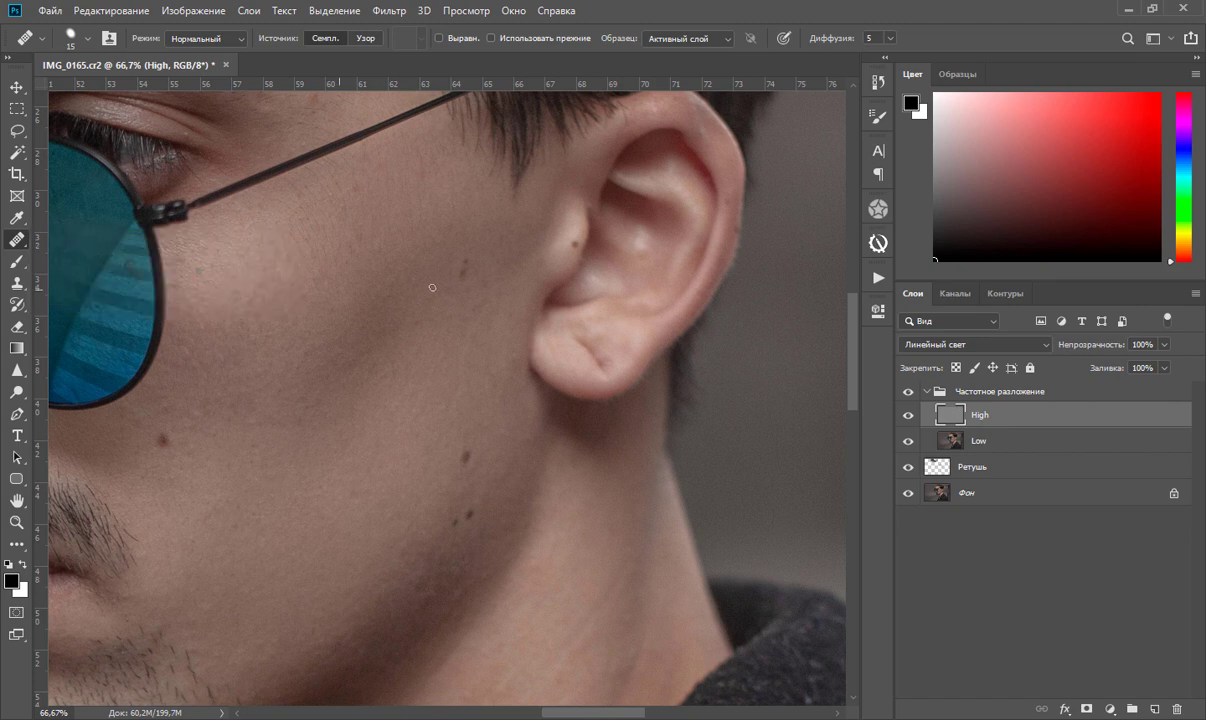
Heal the earlobe's dark spot and texture from nearby sampled skin at brush size 35.
left_click(560, 373, "alt")
left_click_drag(581, 351, 576, 349)
left_click(596, 356)
left_click(635, 384, "alt")
key("bracketright")
key("bracketright")
left_click_drag(600, 343, 590, 340)
left_click(566, 354, "alt")
left_click_drag(560, 360, 585, 368)
left_click(603, 391)
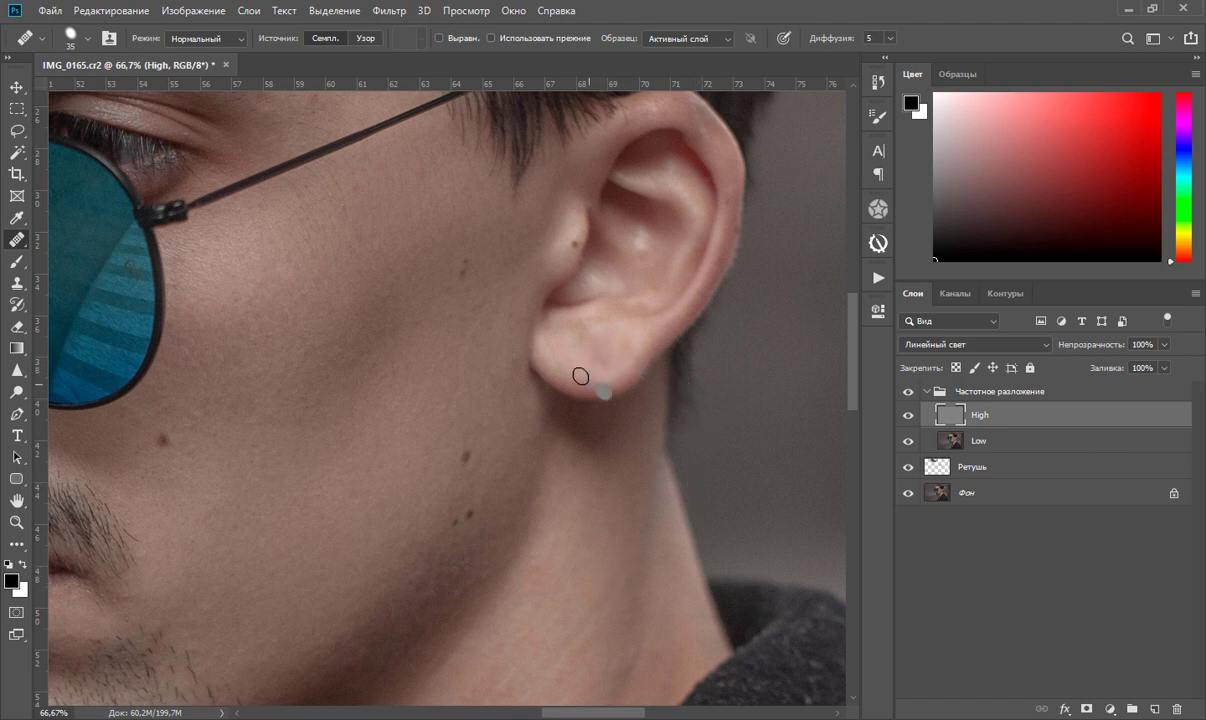
Heal the remaining earlobe spots at brush size 20, then select the Low layer.
key("bracketleft")
left_click(618, 351)
left_click_drag(626, 346, 612, 418)
left_click(556, 331)
left_click(957, 446)
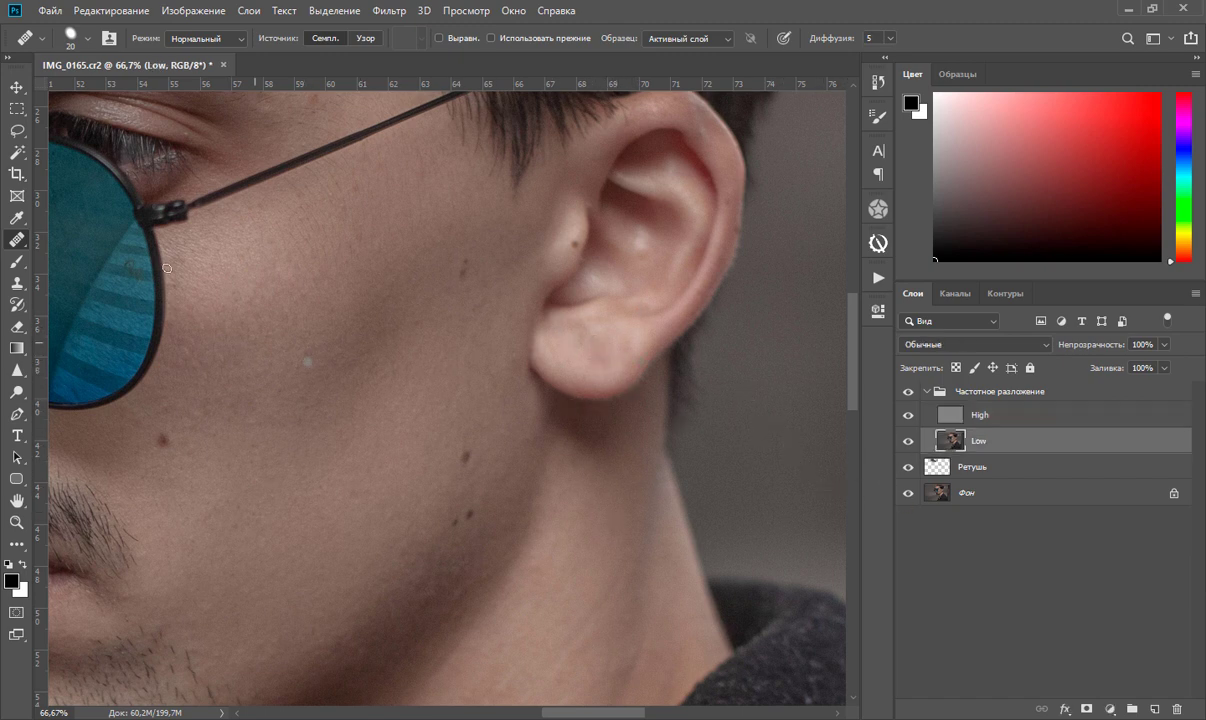
Lasso the earlobe area, apply a 15-pixel Gaussian Blur, and deselect.
left_click(17, 130)
mouse_move(549, 343)
left_mouse_down()
mouse_move(557, 360)
mouse_move(625, 336)
mouse_move(553, 332)
left_mouse_up()
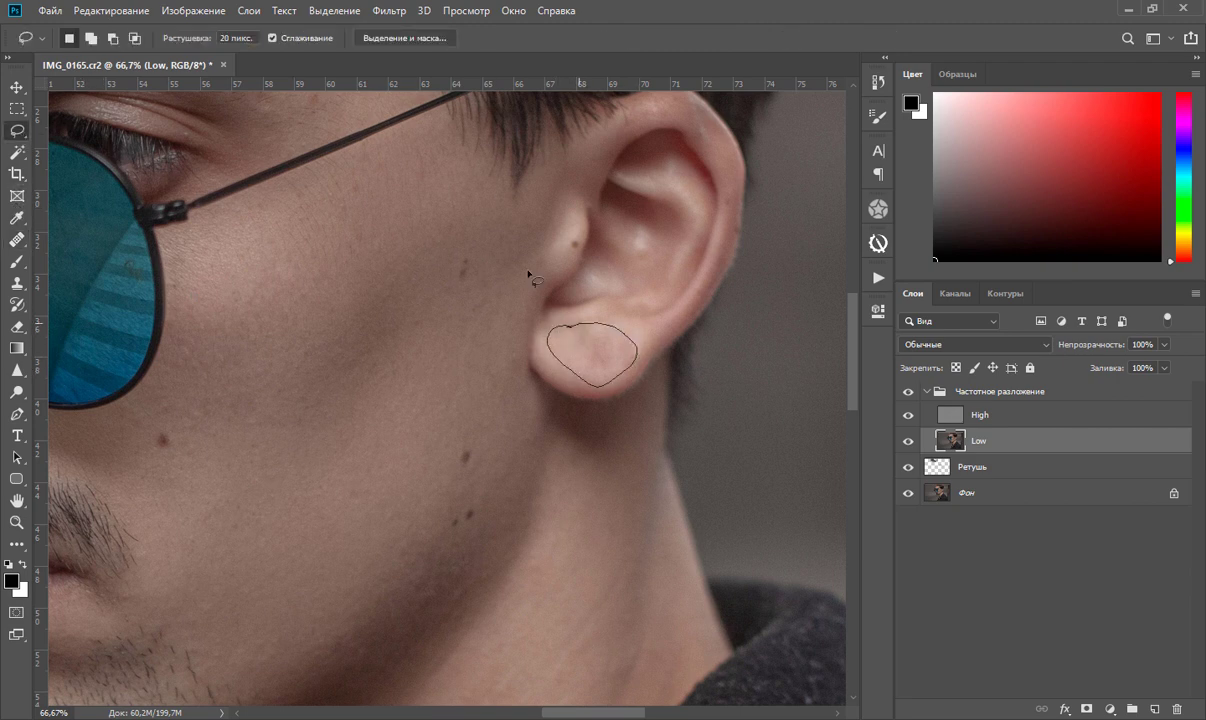
left_click(389, 10)
mouse_move(406, 264)
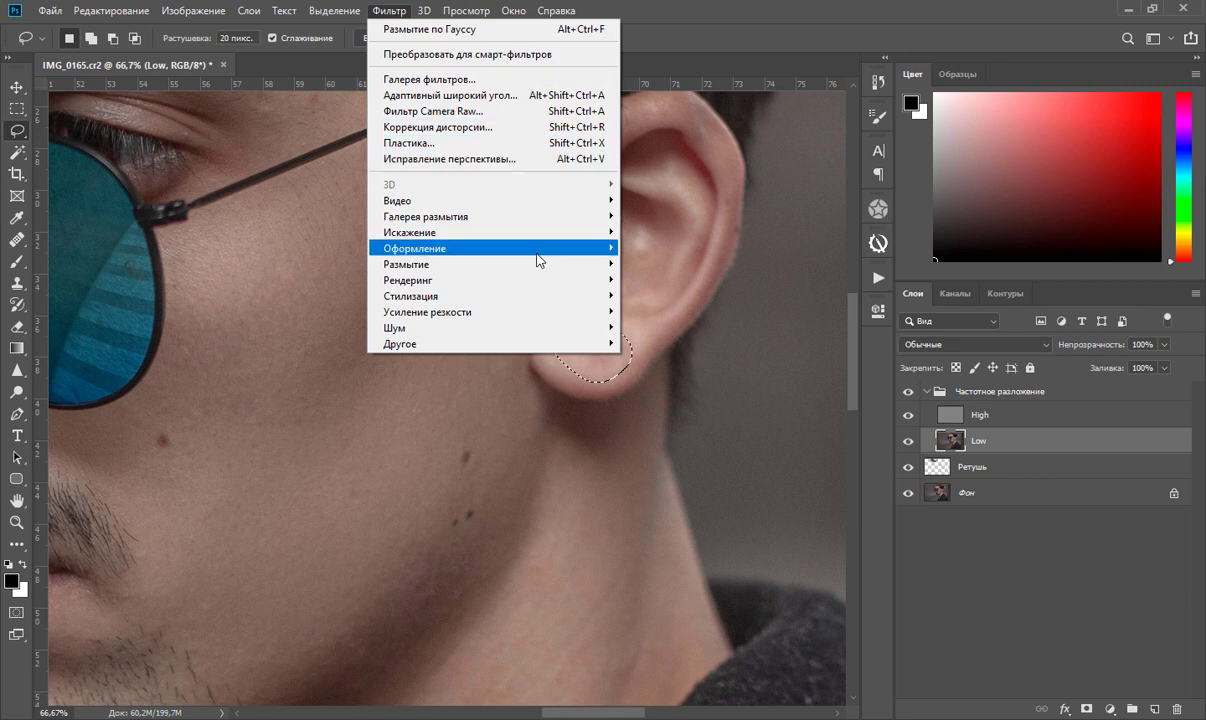
left_click(697, 359)
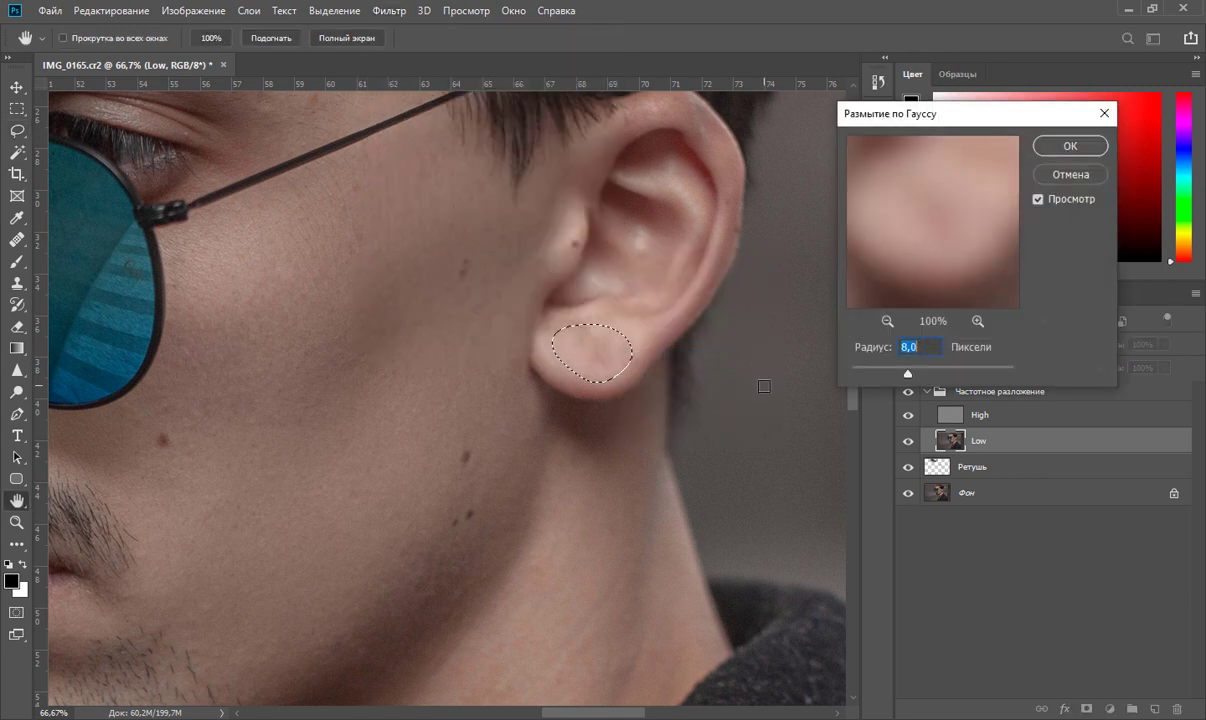
type("15")
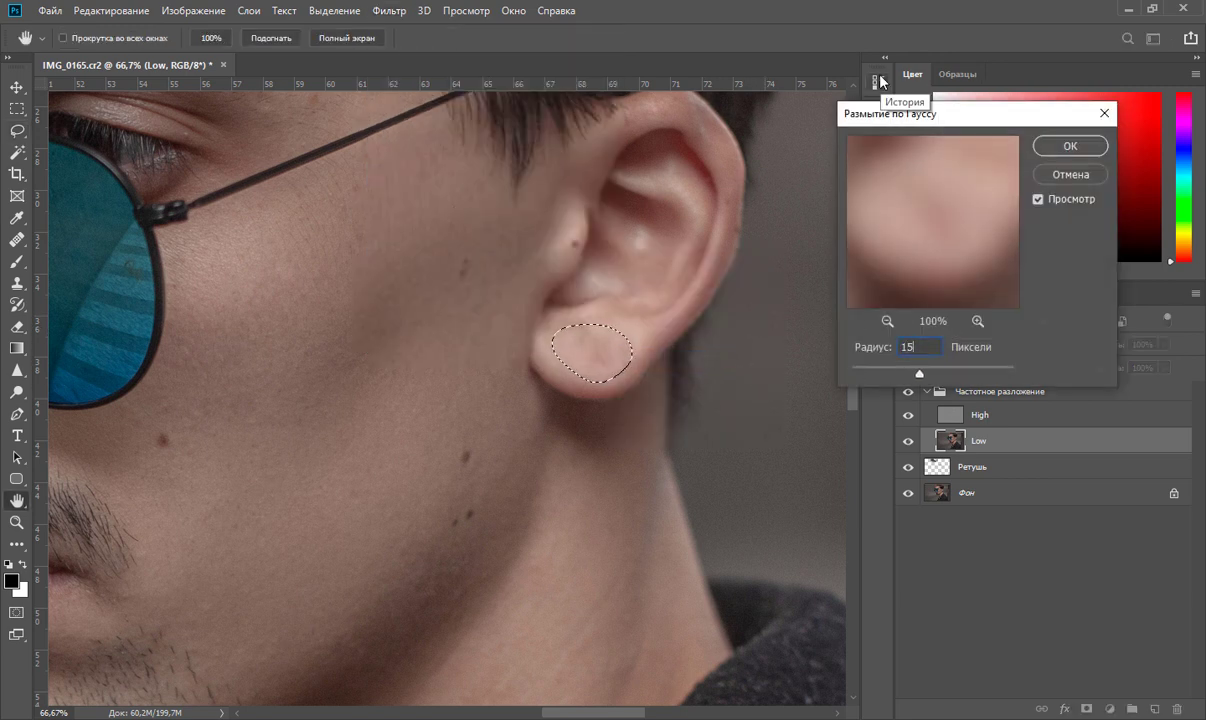
key("Return")
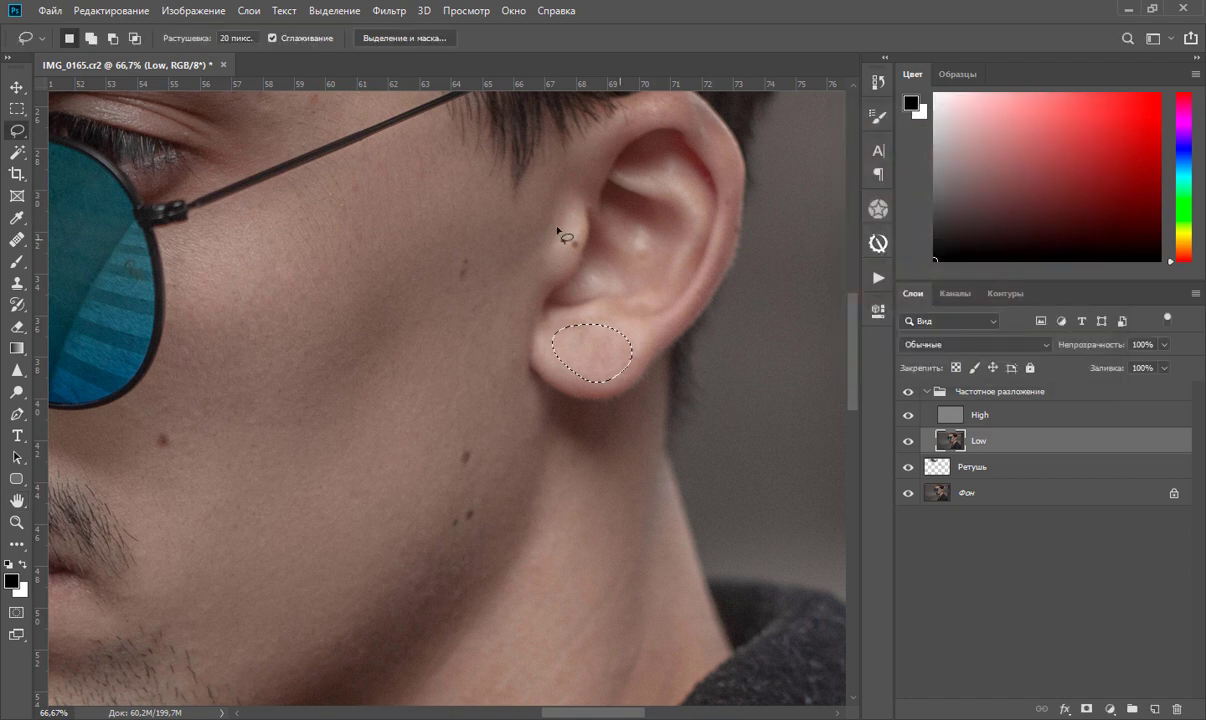
left_click(334, 10)
left_click(358, 45)
Fit the whole image on screen, then zoom in on the cheek.
left_click(16, 522)
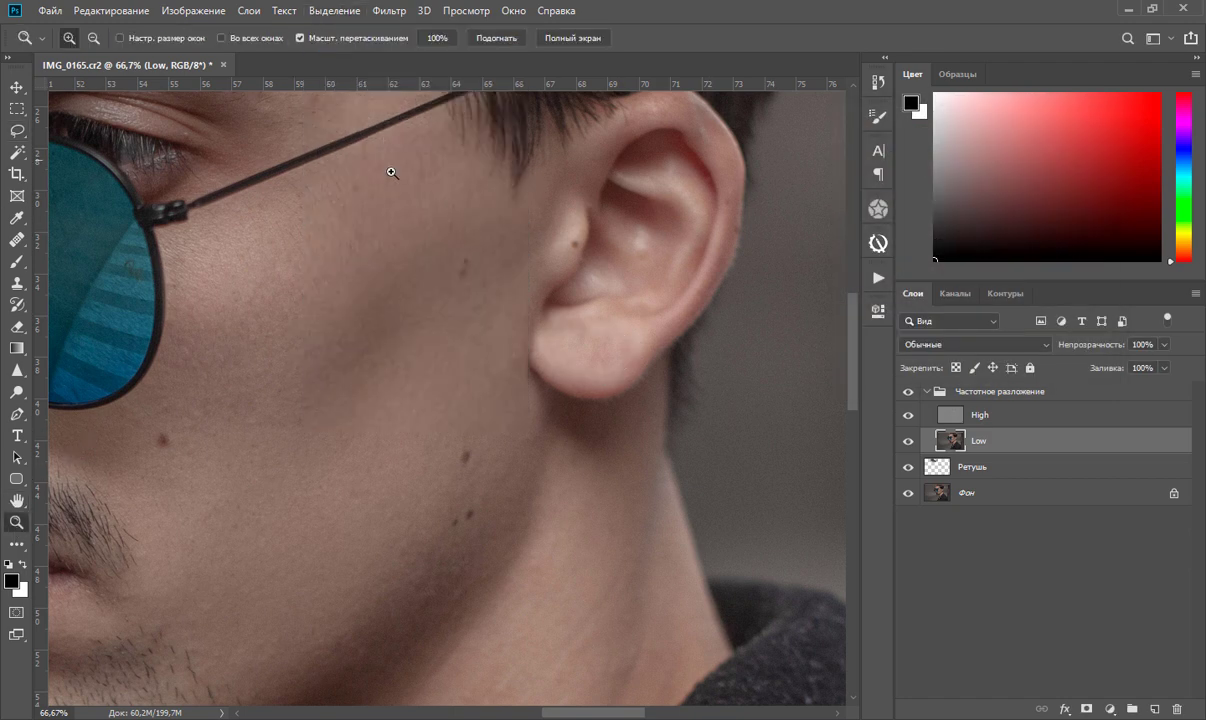
right_click(413, 302)
left_click(480, 309)
left_click(498, 320)
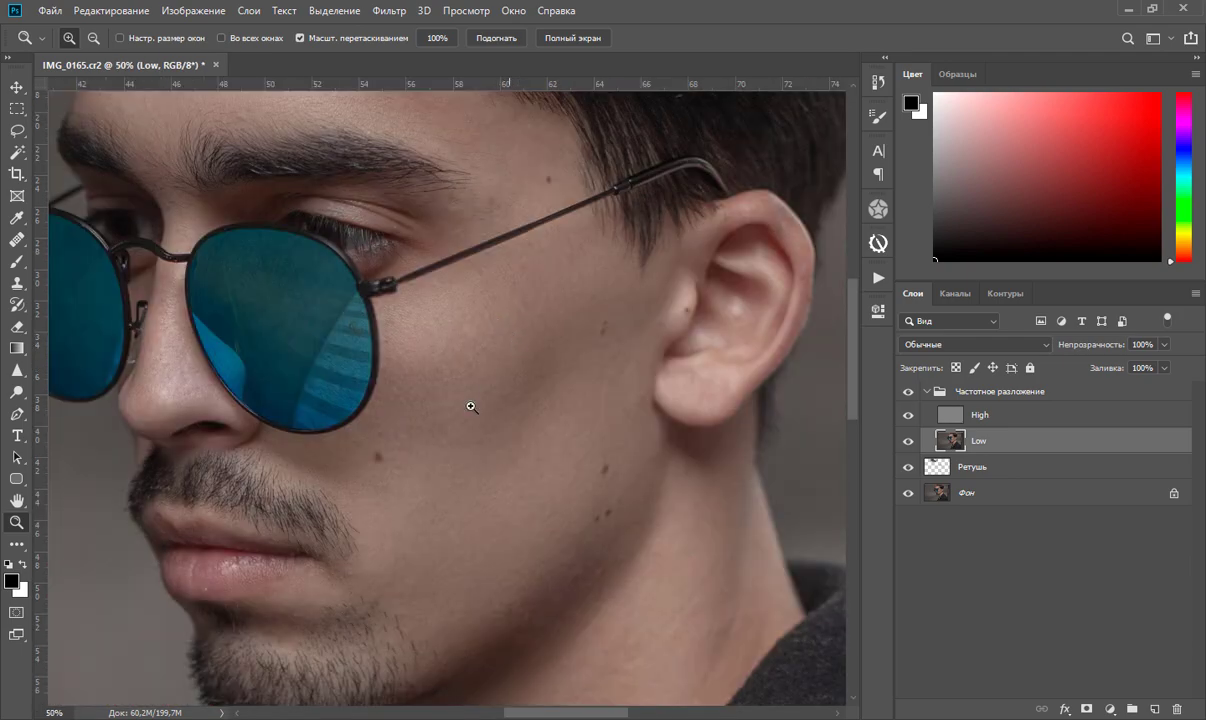
At 100% zoom, spot-heal a small skin speck near the moustache on the High layer.
left_click(205, 550)
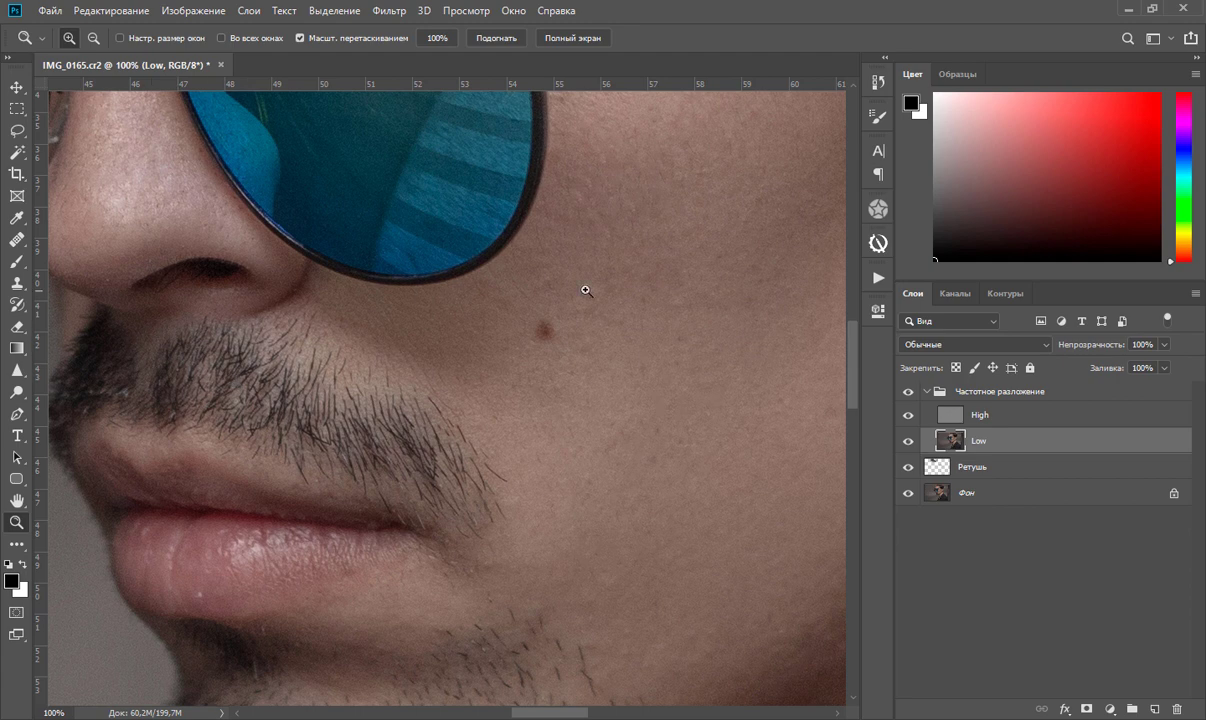
left_click(932, 413)
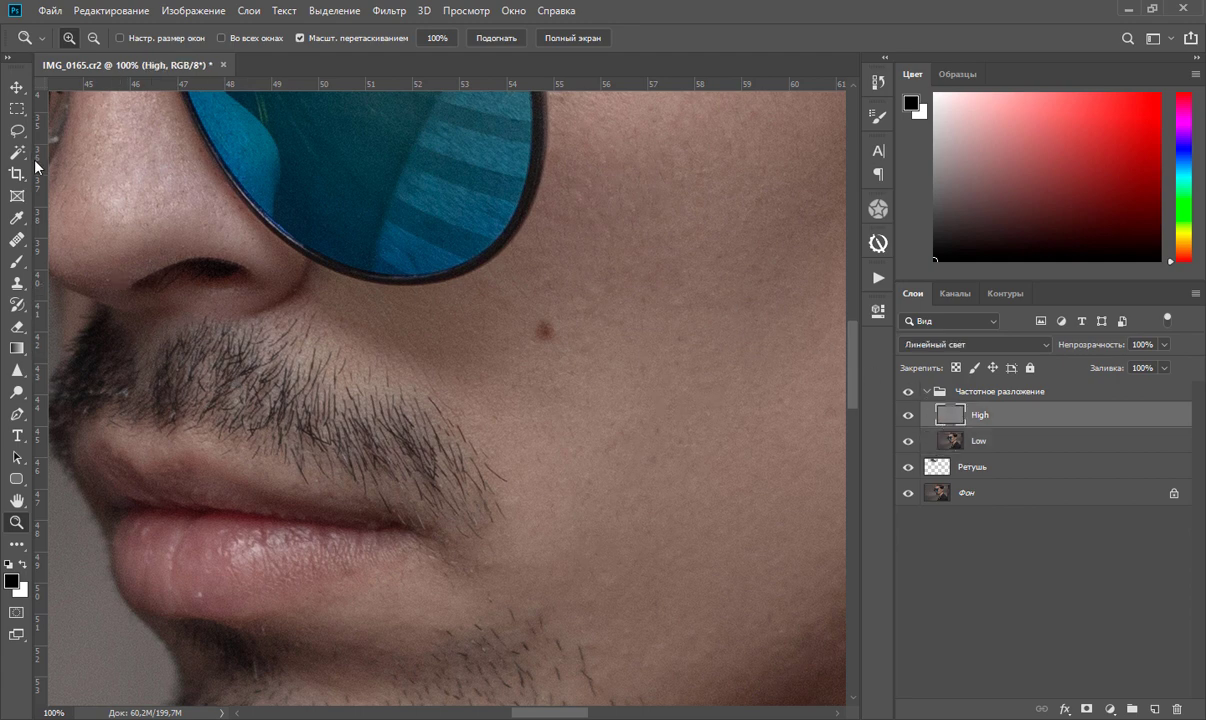
left_click(17, 240)
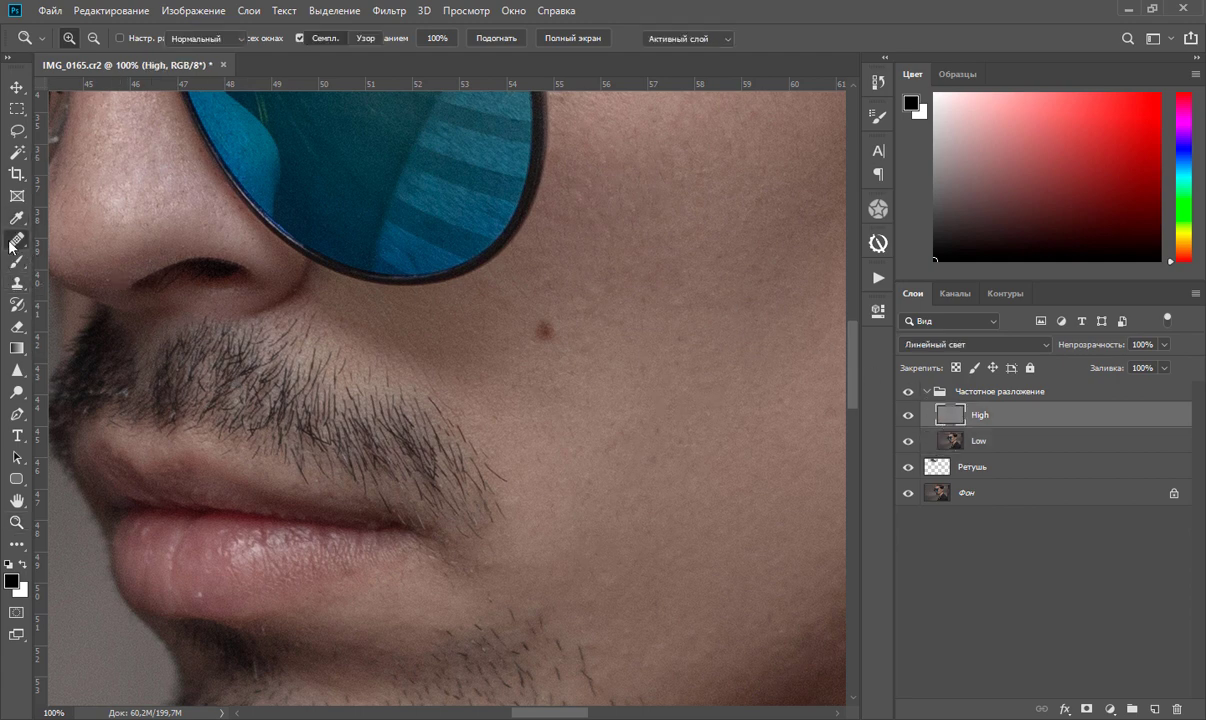
left_click(165, 240)
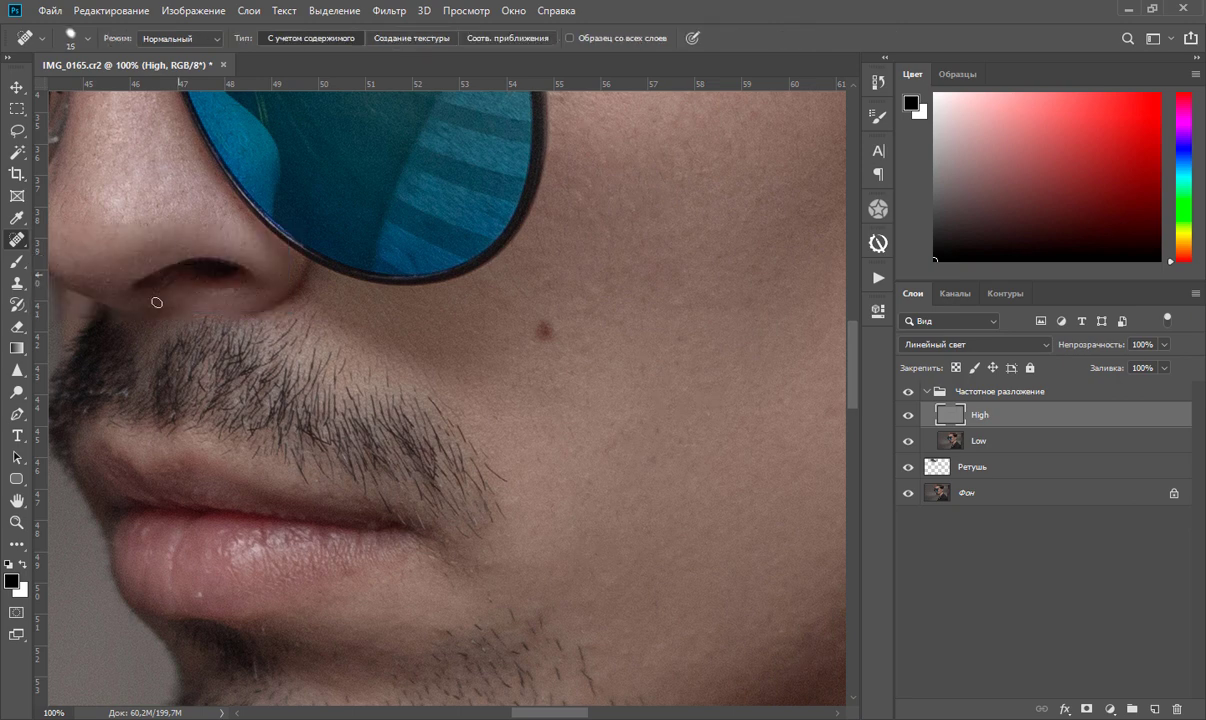
left_click(201, 594)
left_click_drag(205, 522, 290, 485)
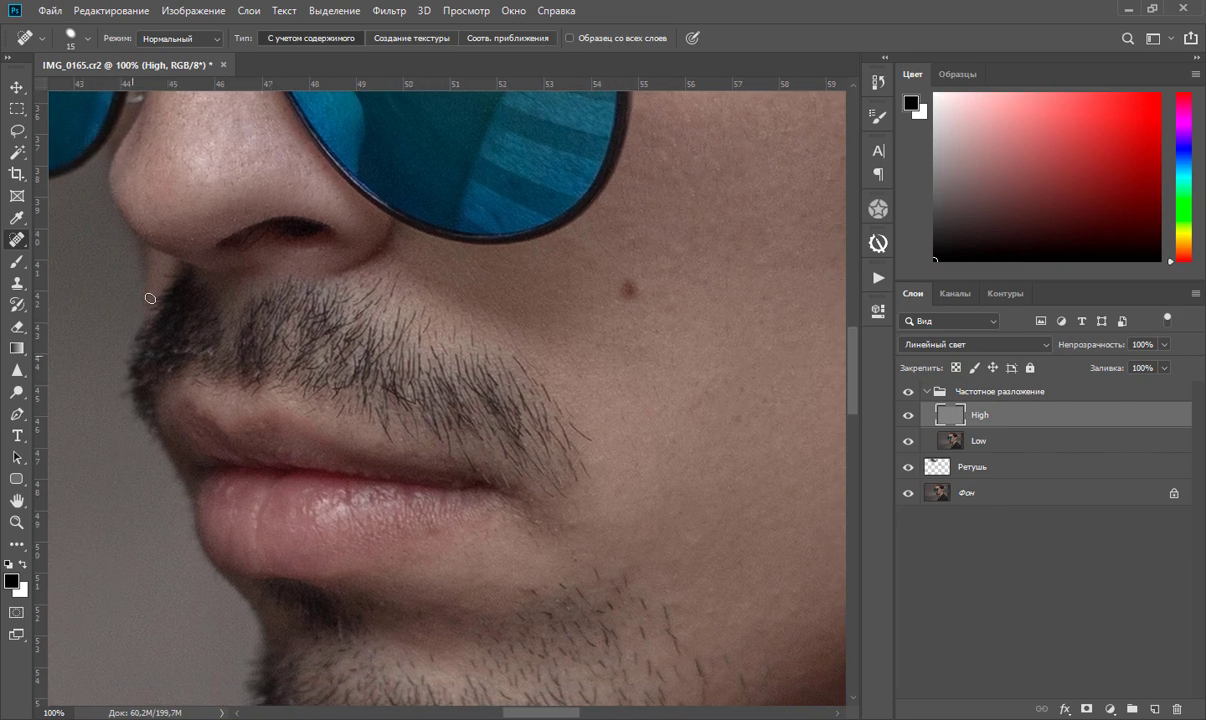
left_click(18, 522)
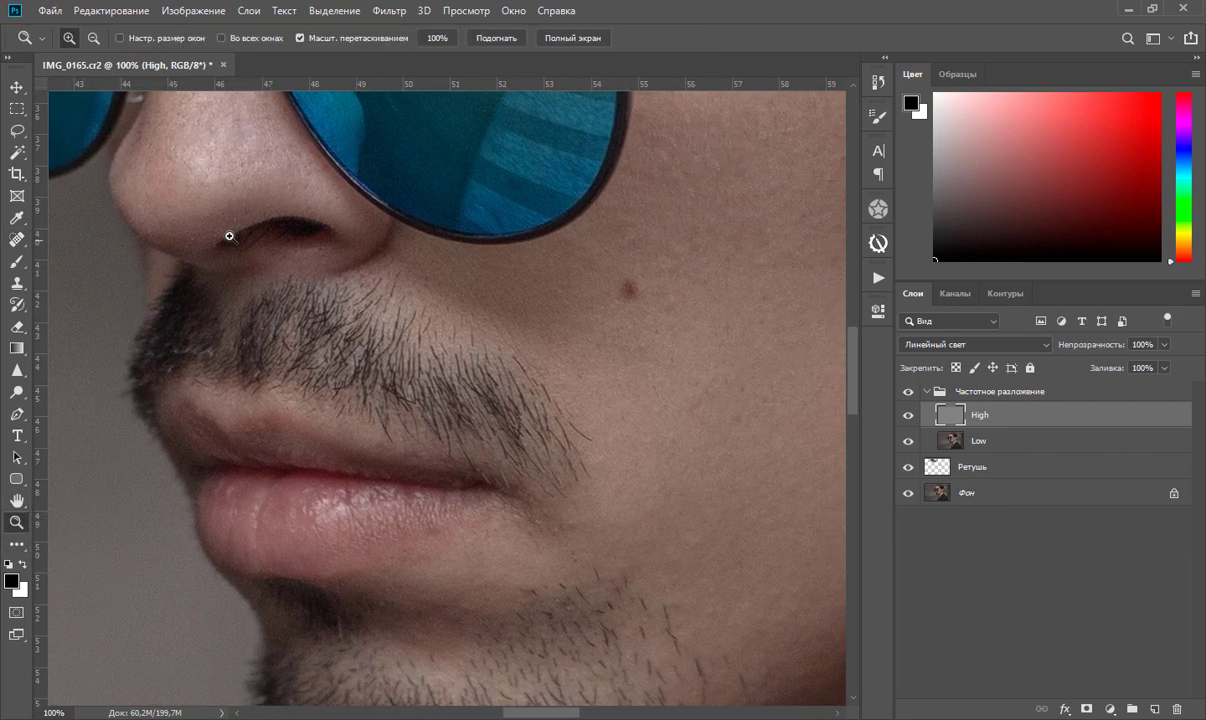
right_click(463, 366)
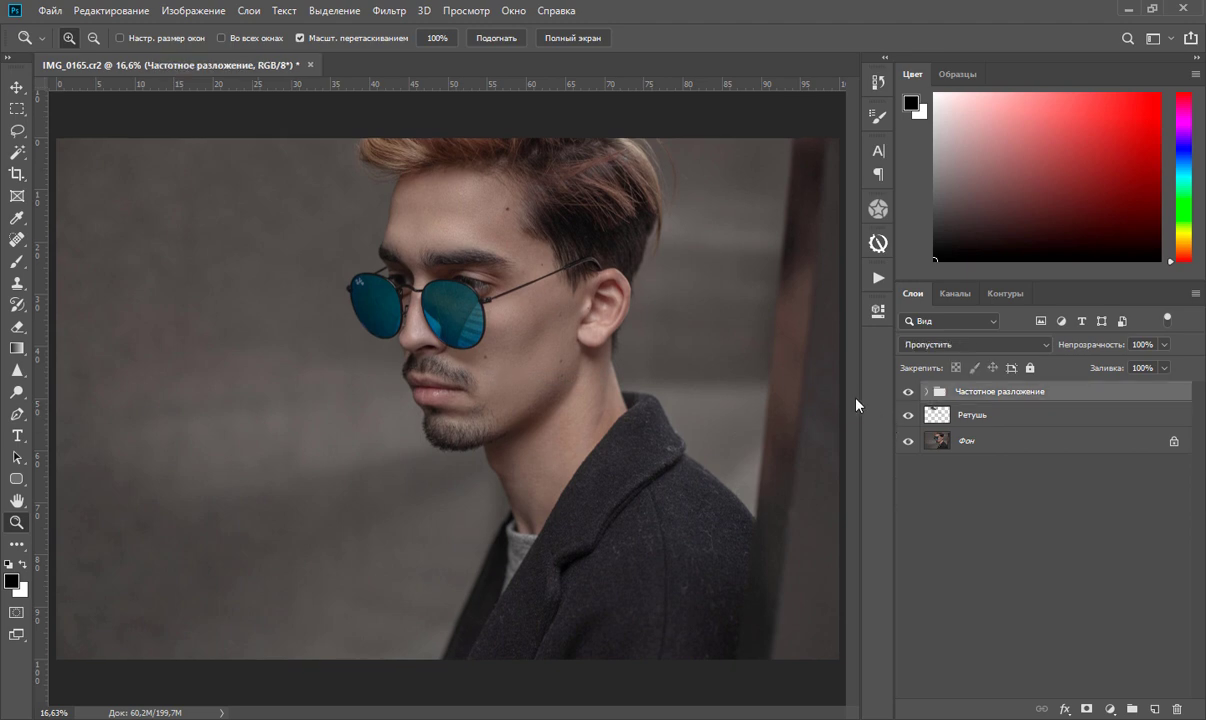
Add a new empty layer on top and name it DB.
left_click(1160, 708)
double_click(990, 398)
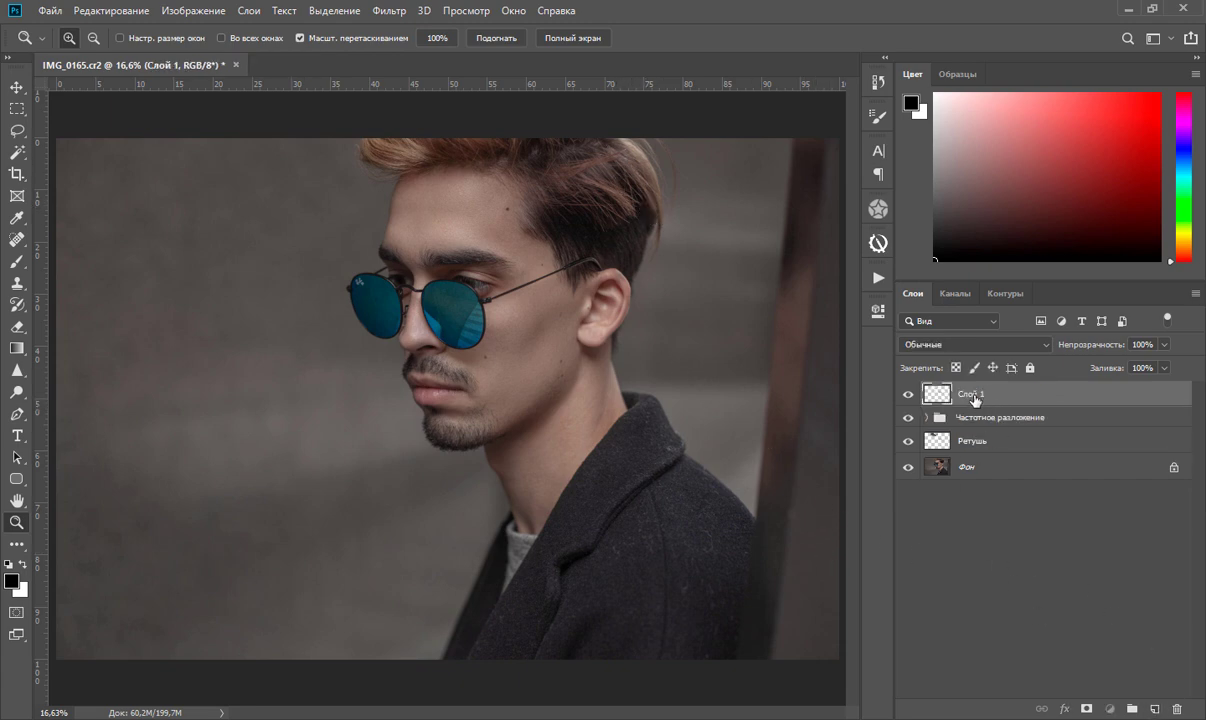
type("D")
type("B")
key("Return")
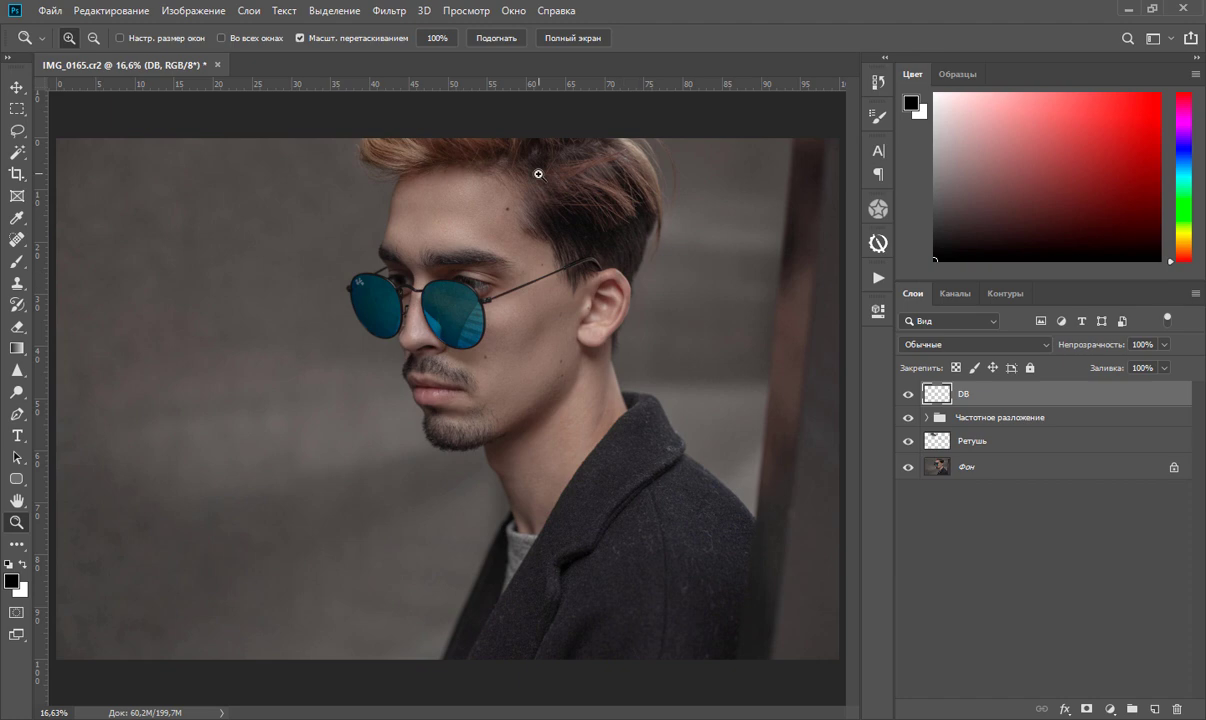
Fill DB with 50% gray and set its blend mode to Soft Light.
left_click(128, 11)
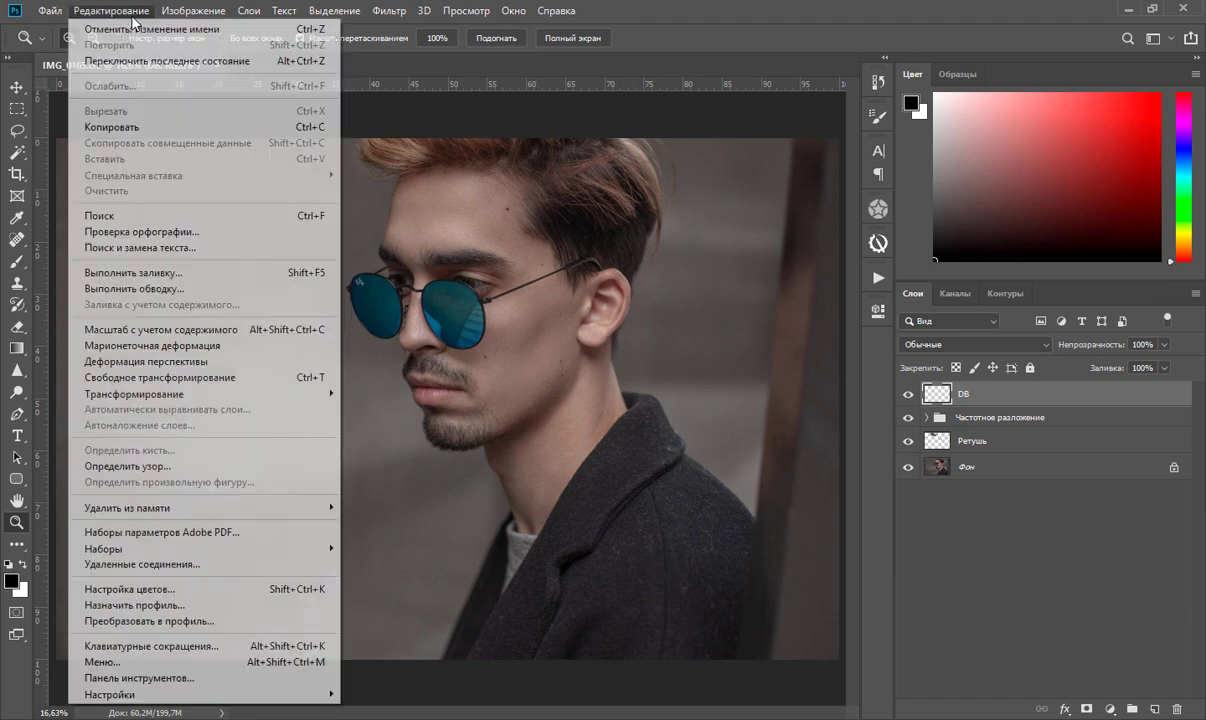
left_click(181, 274)
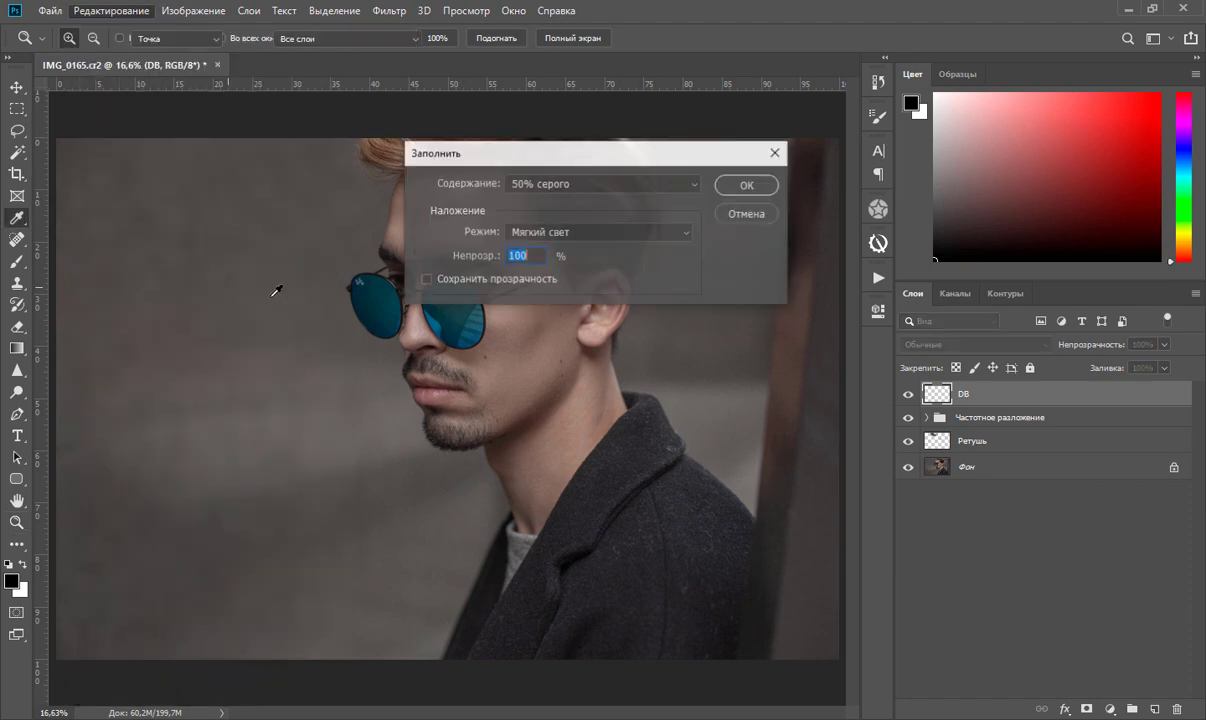
left_click(560, 232)
left_click(575, 241)
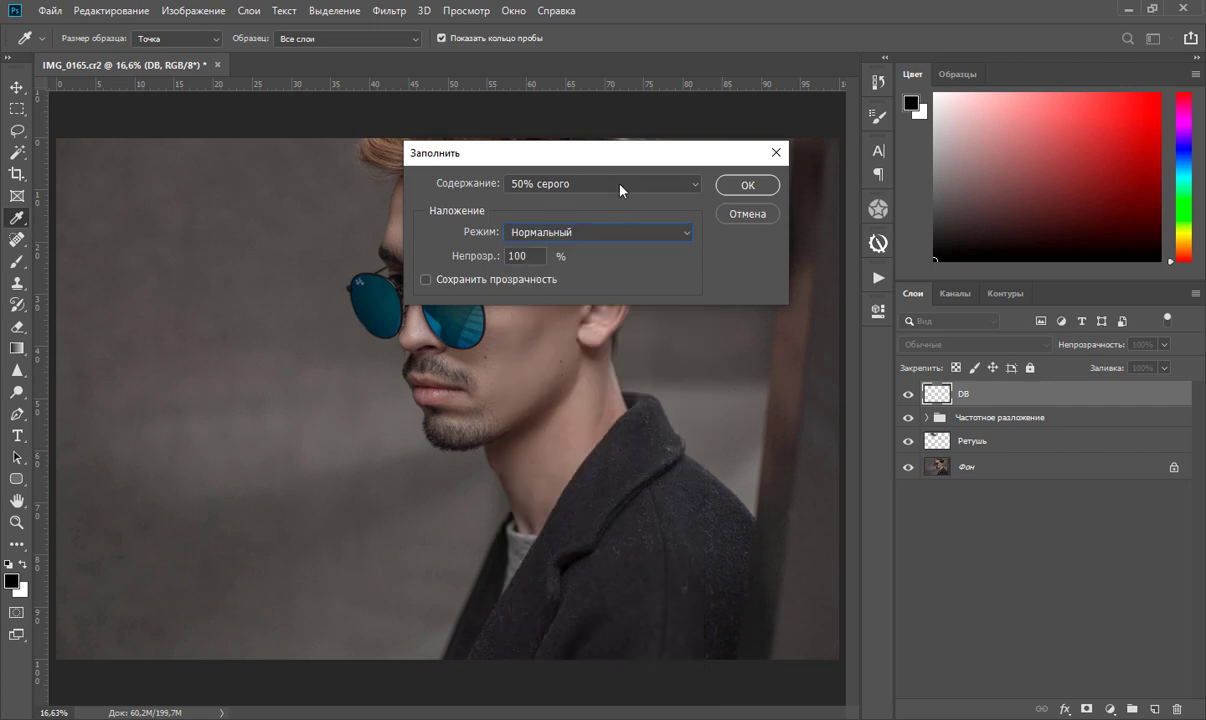
left_click(748, 185)
left_click(995, 344)
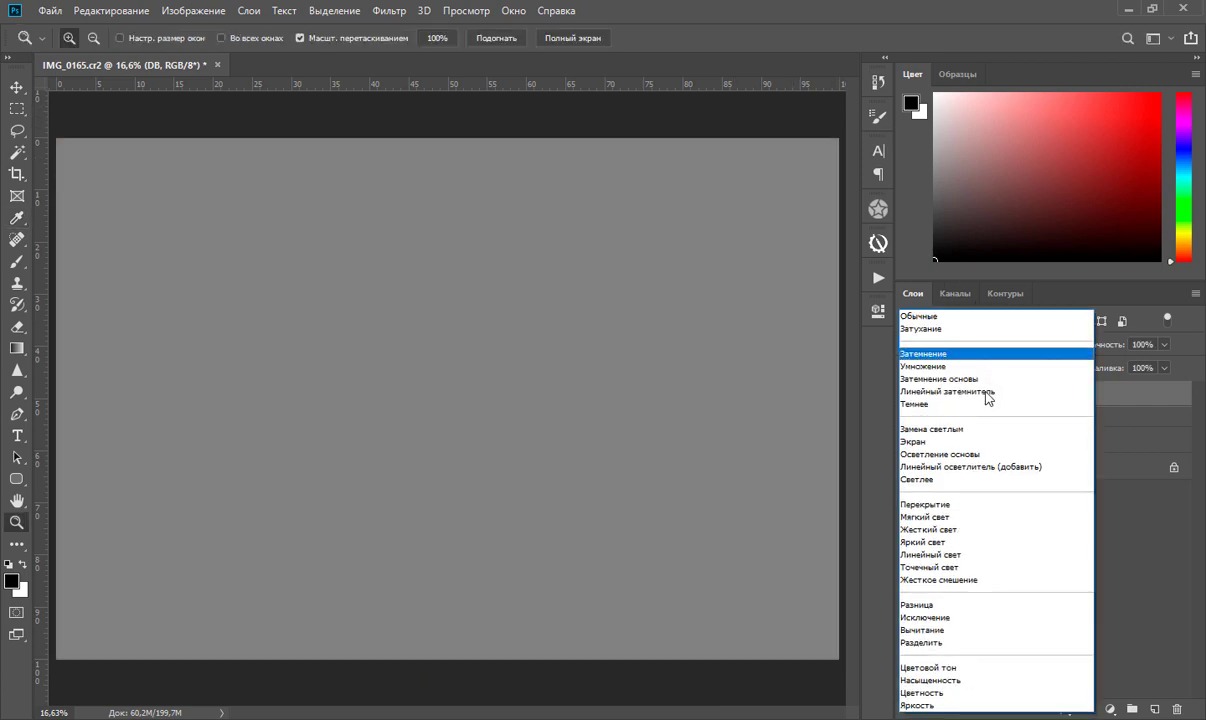
left_click(950, 513)
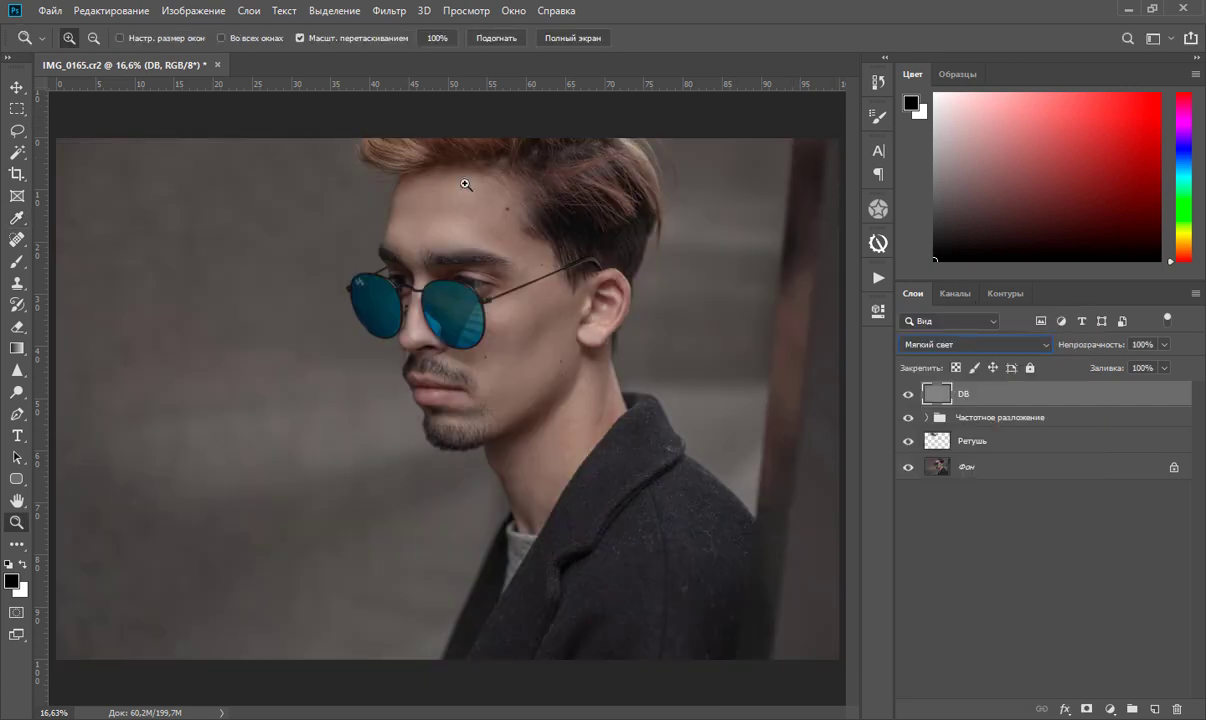
left_click(463, 235)
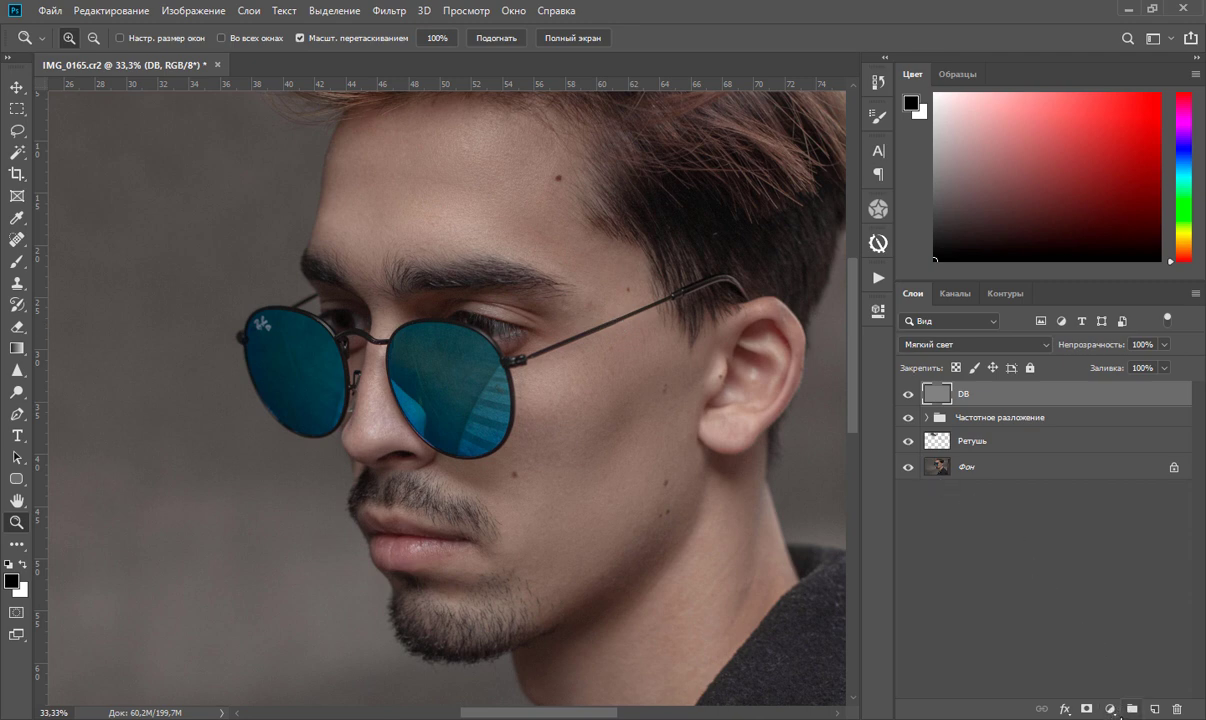
Add a Black & White layer and a Curves layer with midtones pulled down, then select DB.
left_click(1111, 709)
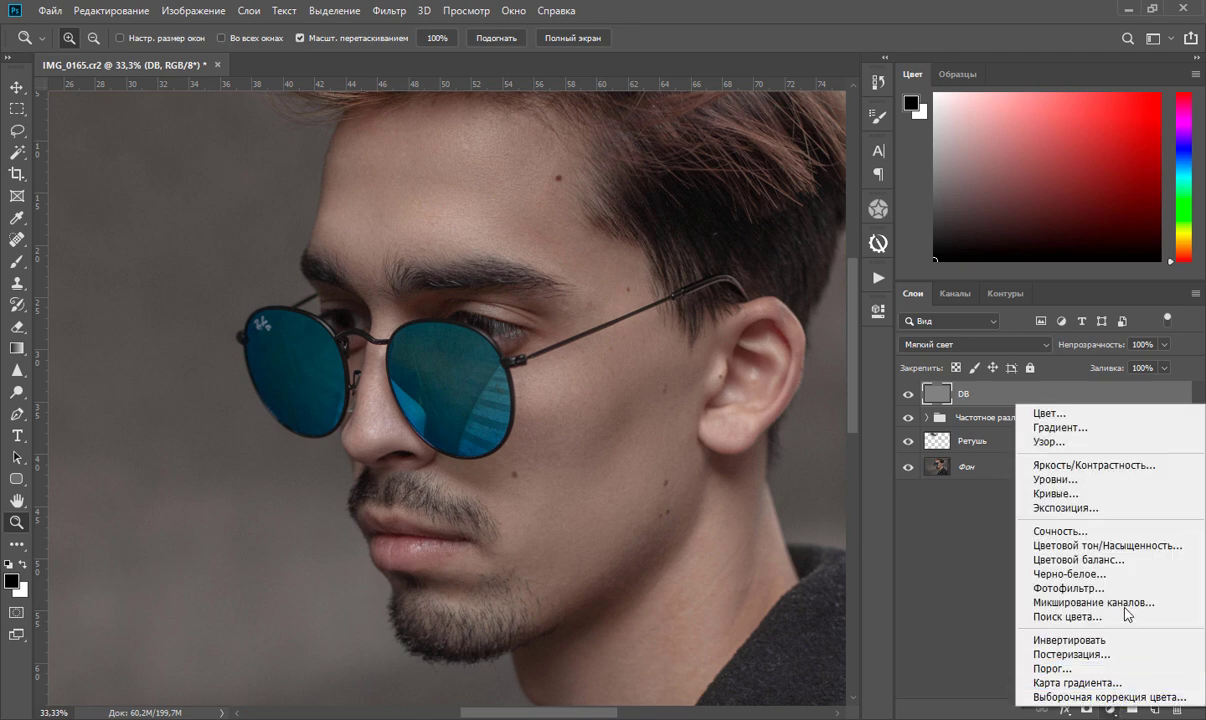
left_click(1095, 574)
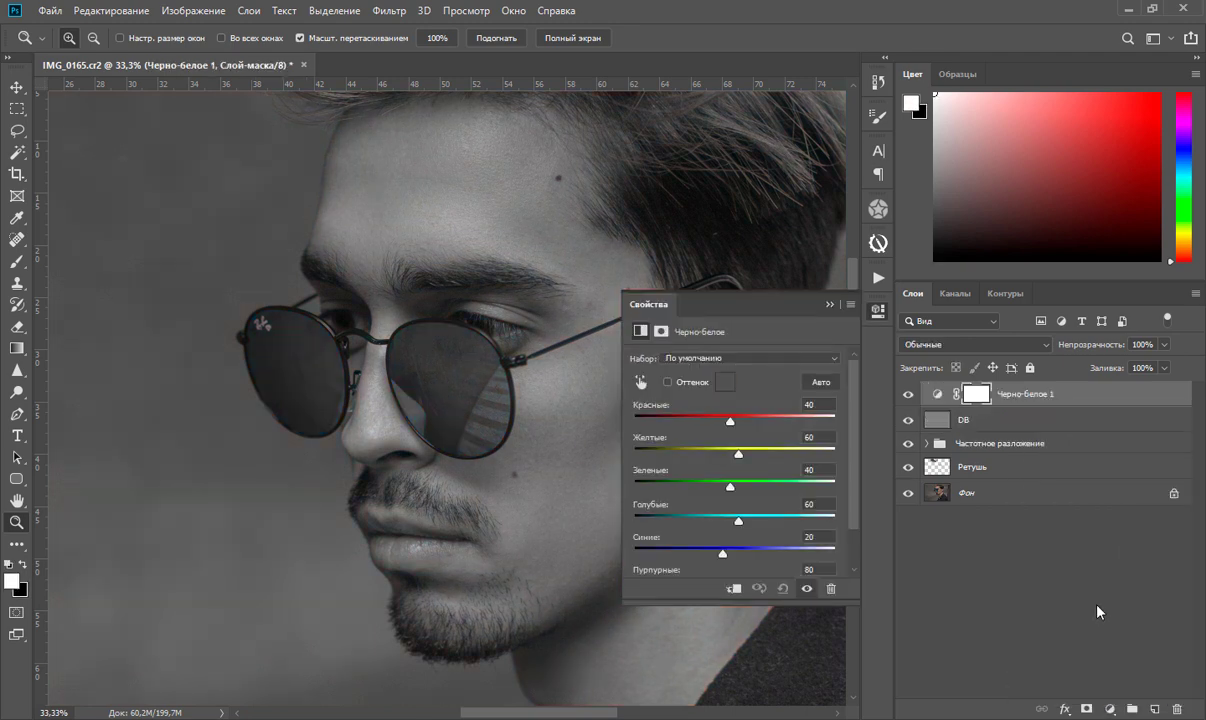
left_click(1112, 708)
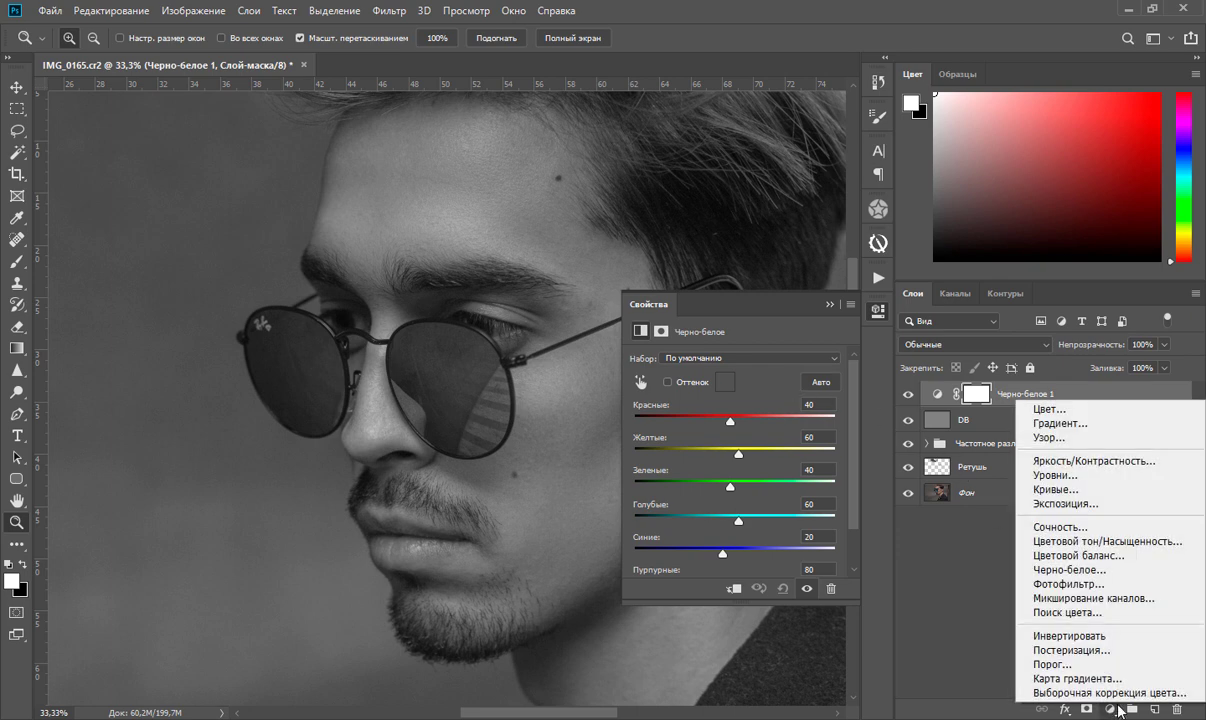
left_click(1062, 489)
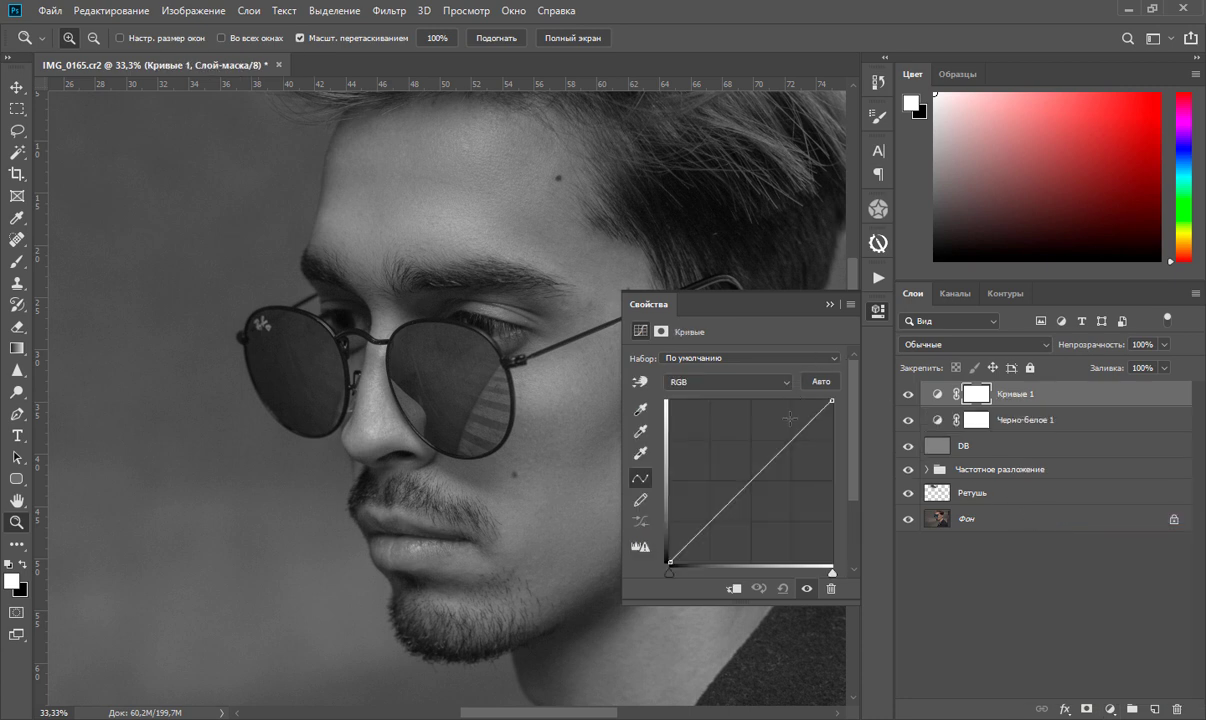
left_click_drag(730, 515, 746, 511)
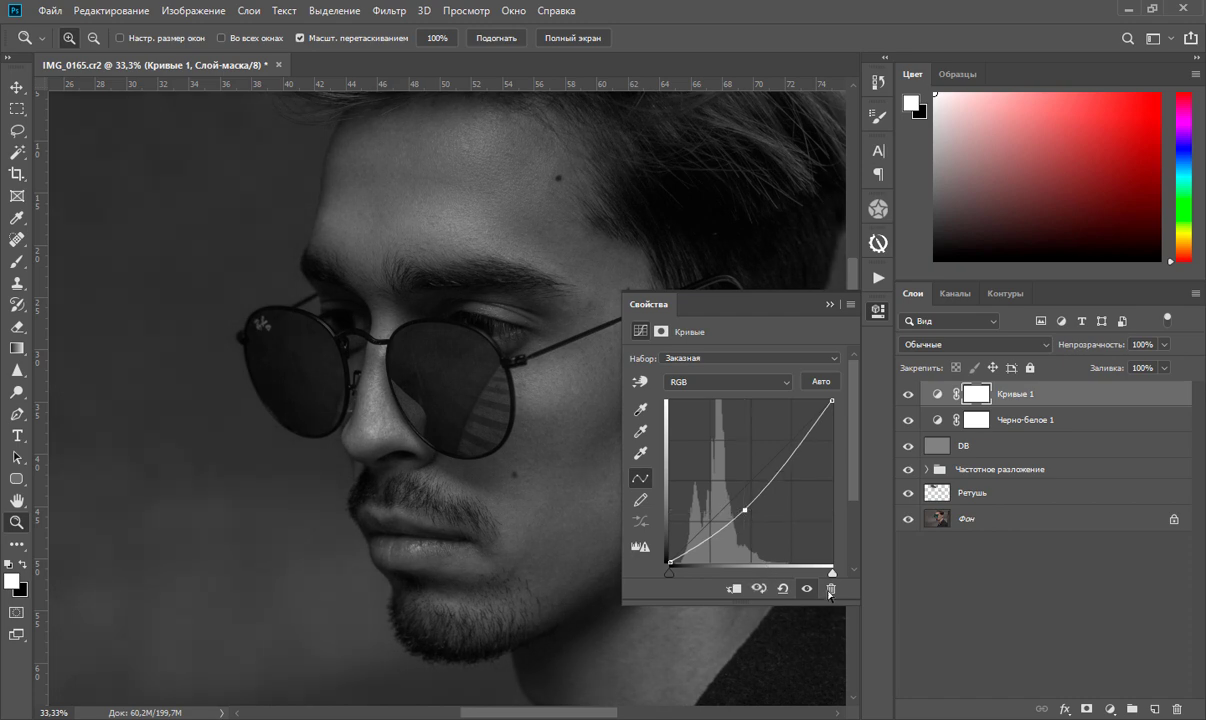
left_click_drag(746, 514, 746, 516)
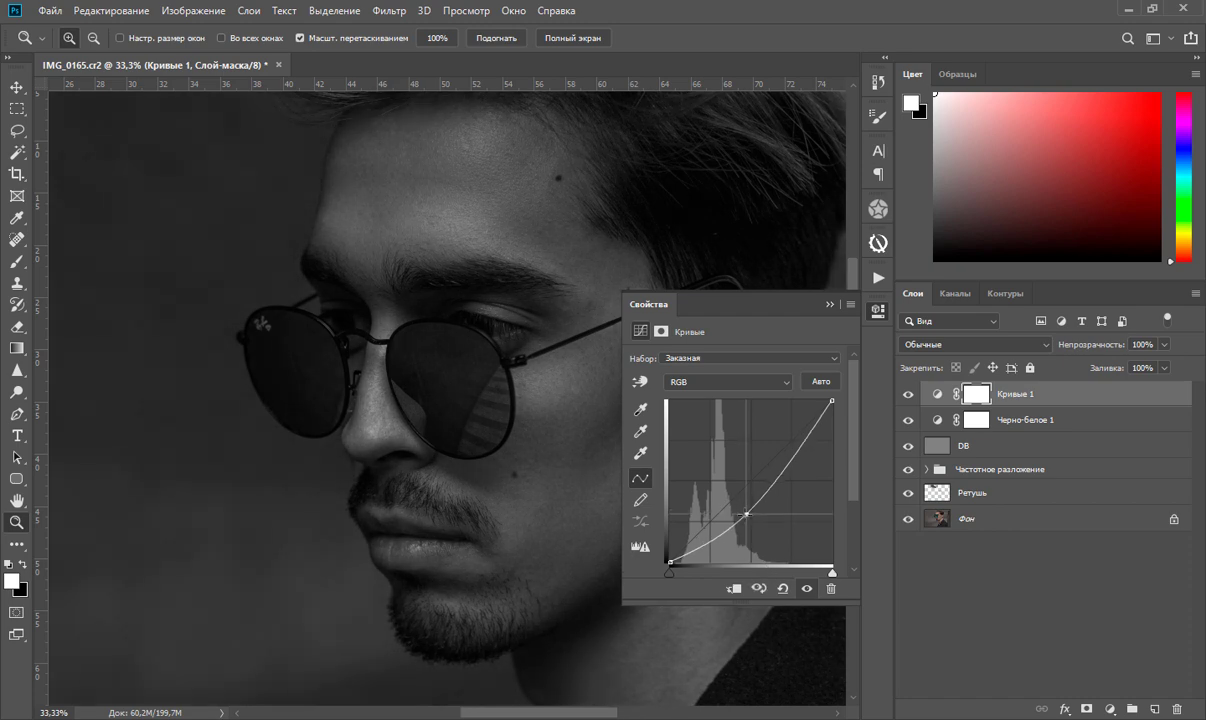
left_click(778, 293)
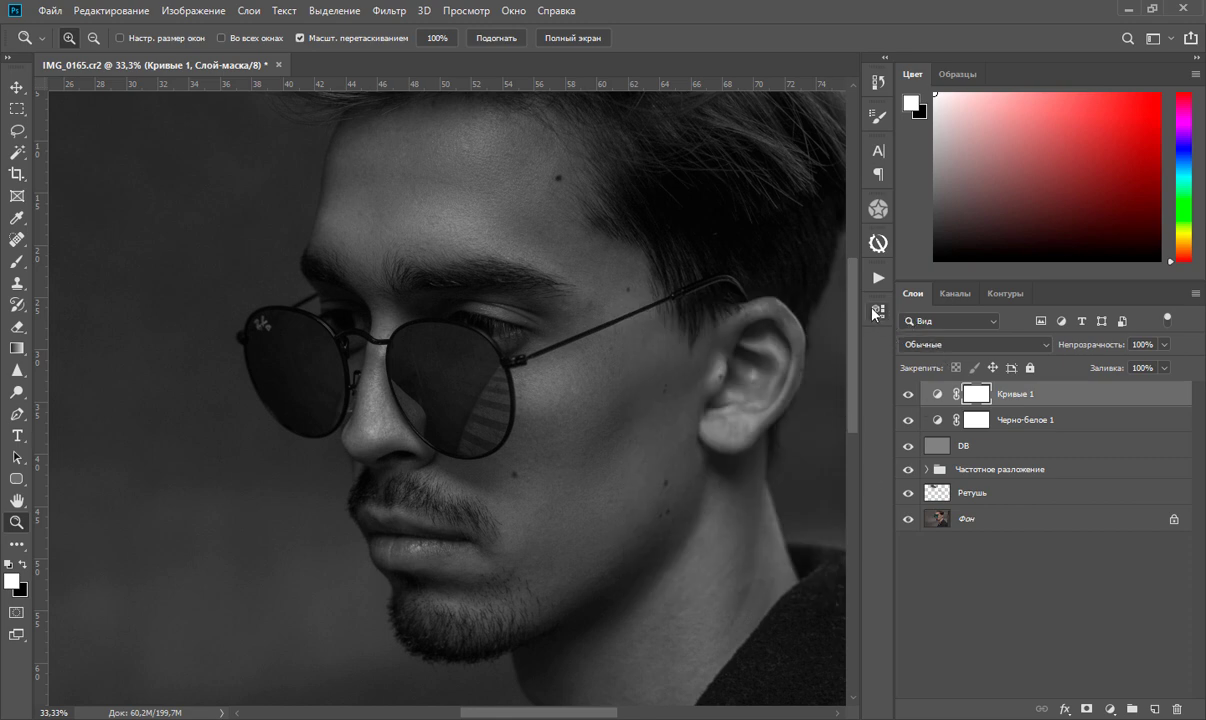
left_click(937, 449)
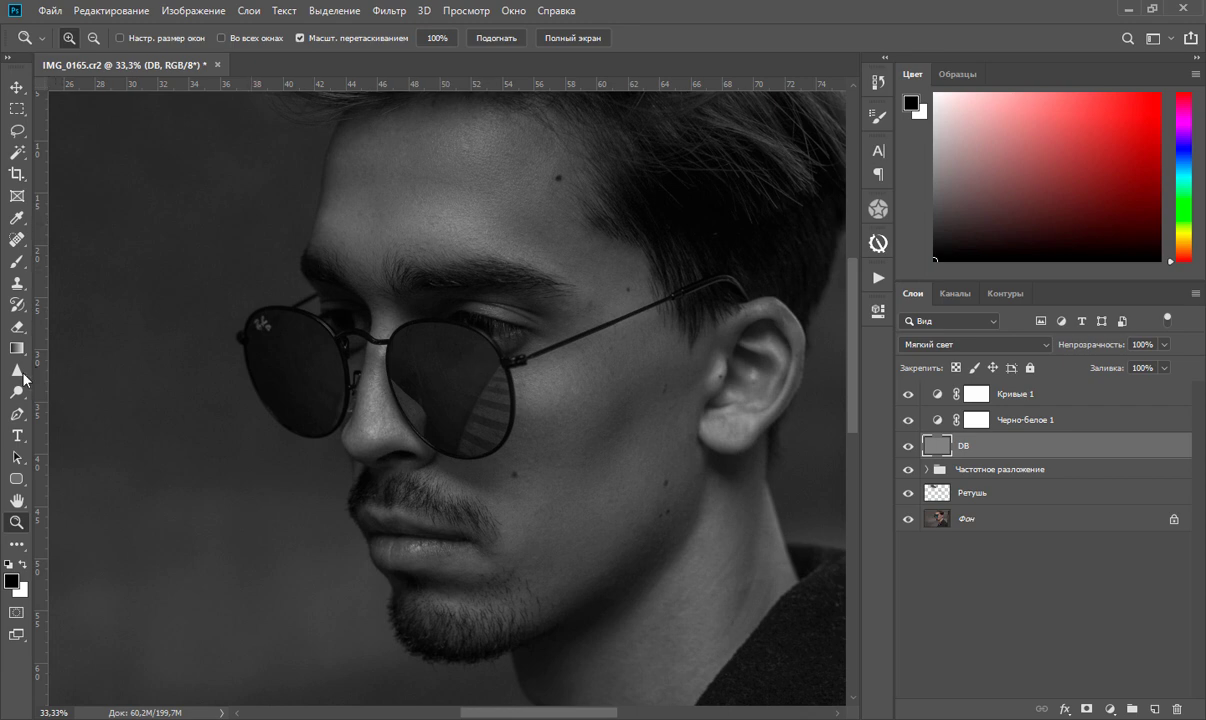
Switch to the Dodge tool, limited to the Shadows range at 5% exposure.
left_click_drag(18, 389, 56, 395)
left_click(63, 398)
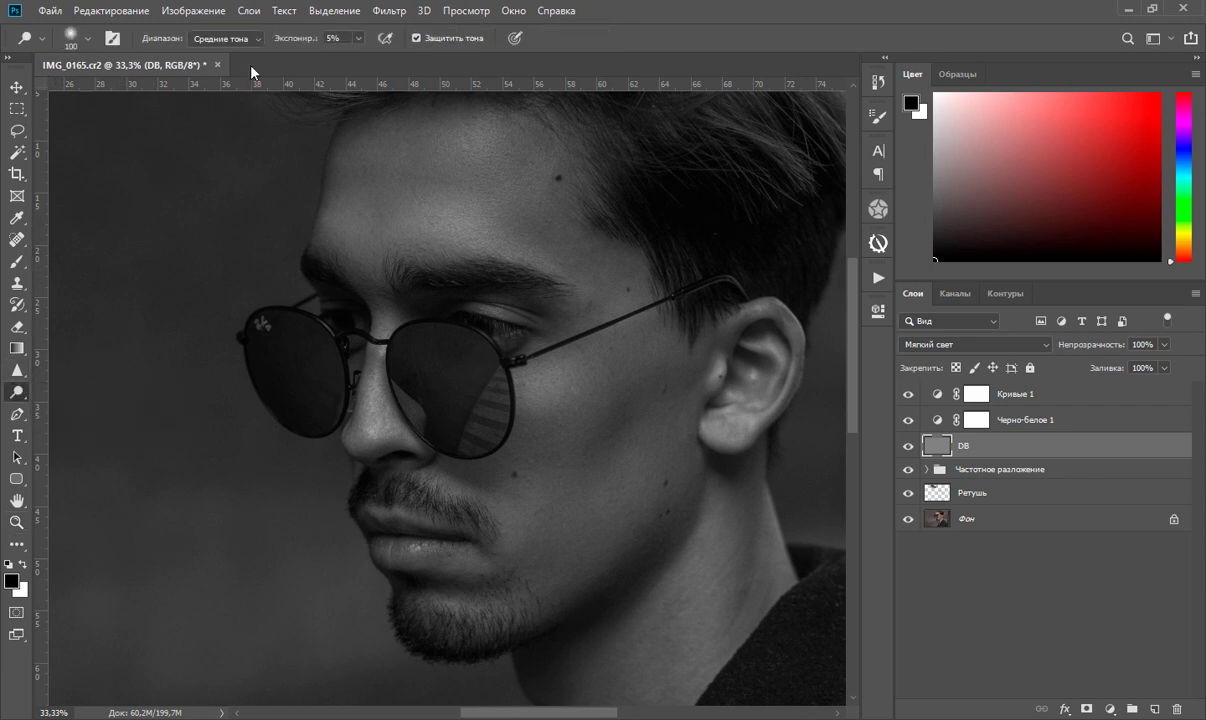
left_click(248, 41)
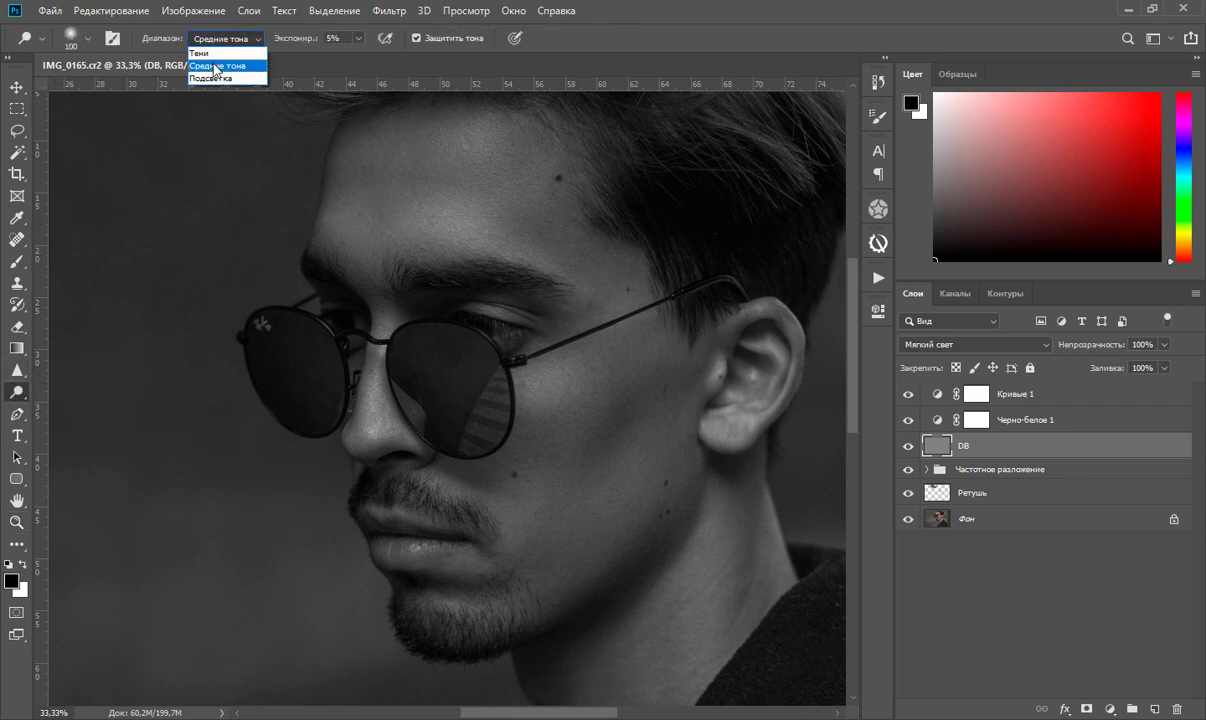
left_click(205, 54)
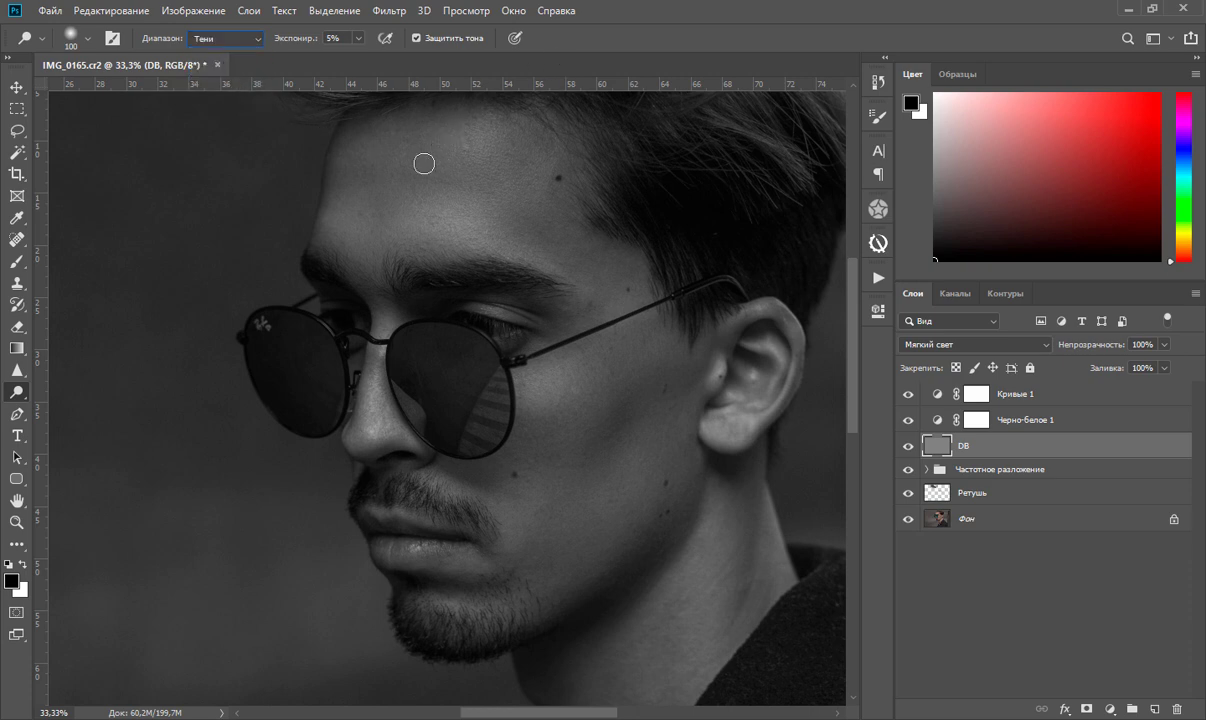
Zoom in on the forehead, shrink the dodge brush and lighten the forehead shadows.
left_click(16, 521)
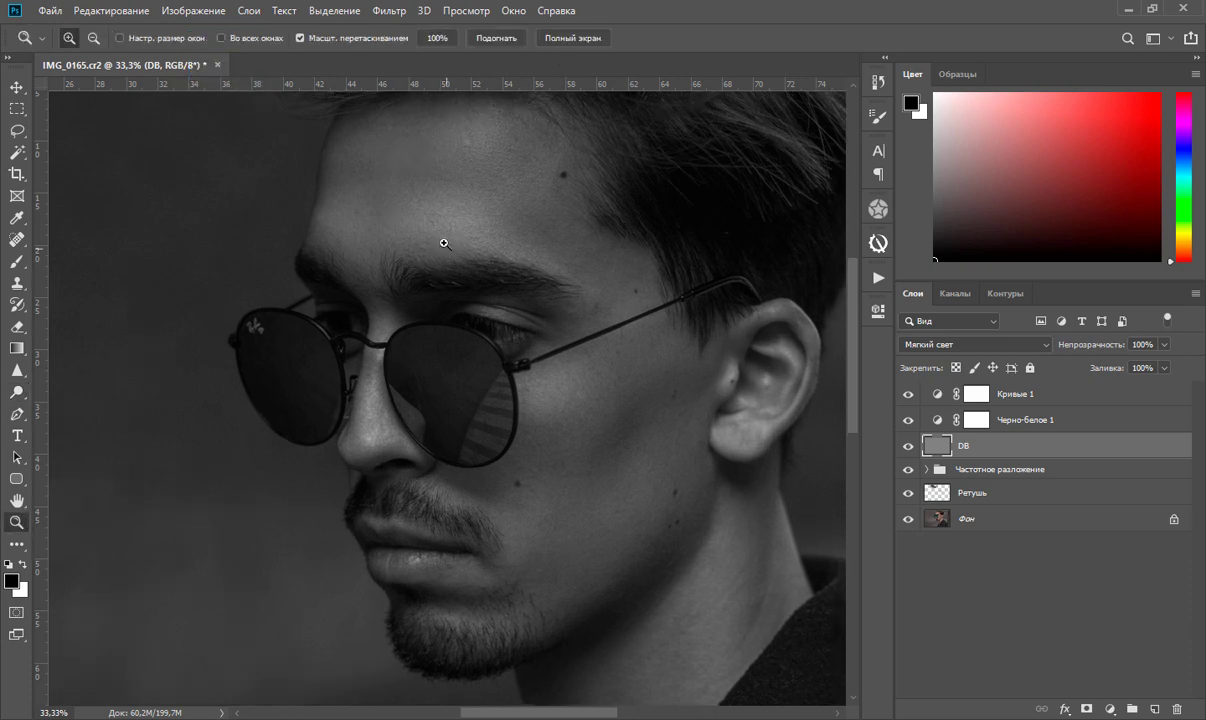
left_click(450, 226)
scroll(795, 213, "up", 3)
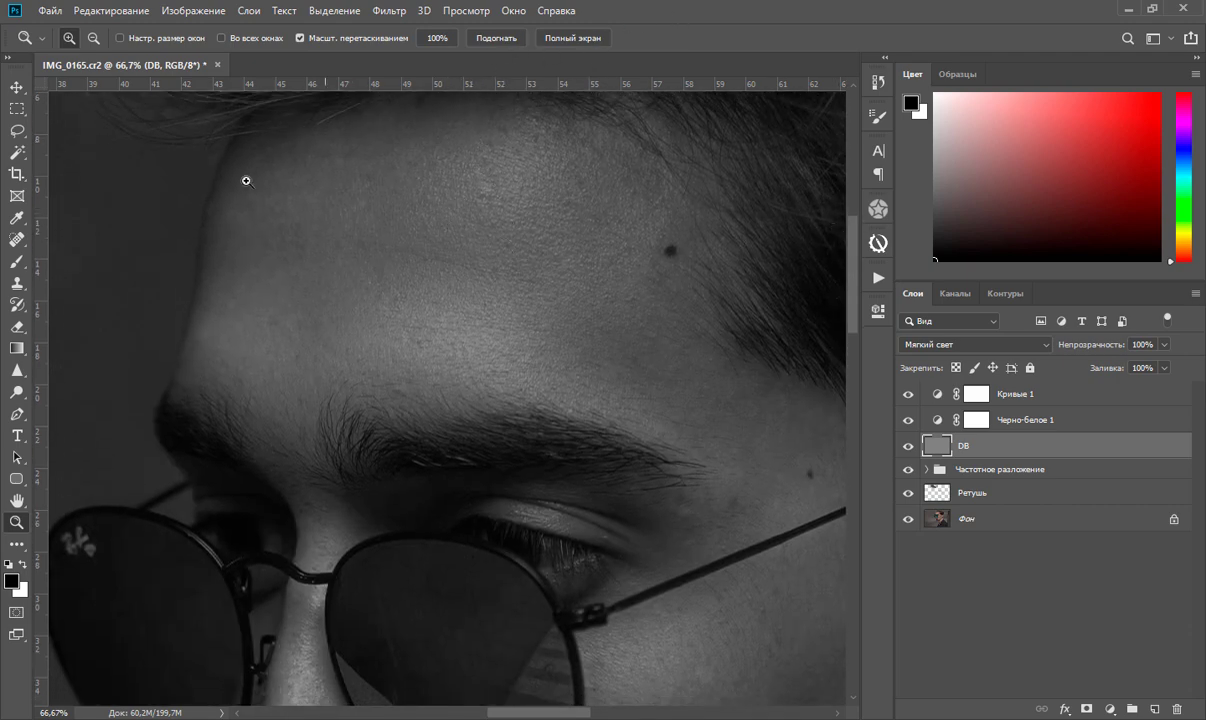
left_click(16, 392)
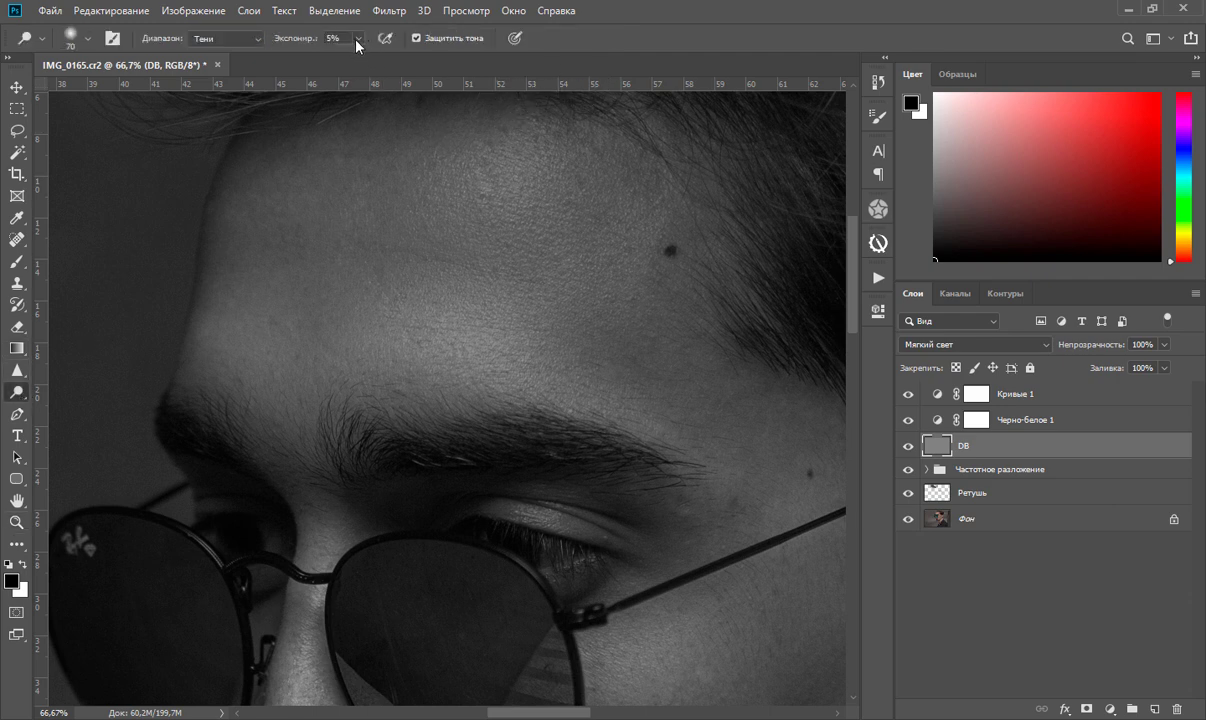
key("bracketleft")
key("bracketleft")
key("bracketleft")
left_click_drag(278, 228, 279, 253)
left_click_drag(290, 317, 272, 213)
Lighten a small forehead patch near the eyebrow, then scroll around to inspect the skin.
left_click_drag(783, 465, 689, 383)
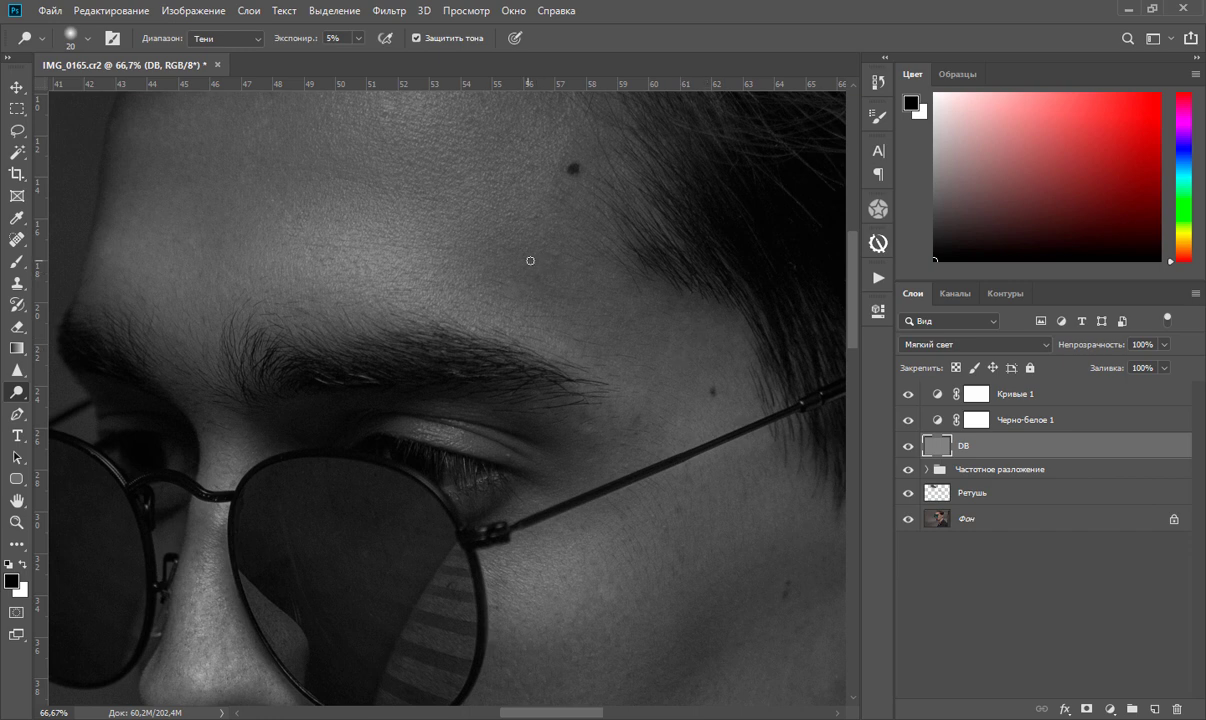
left_click_drag(530, 261, 538, 272)
scroll(381, 239, "left", 3)
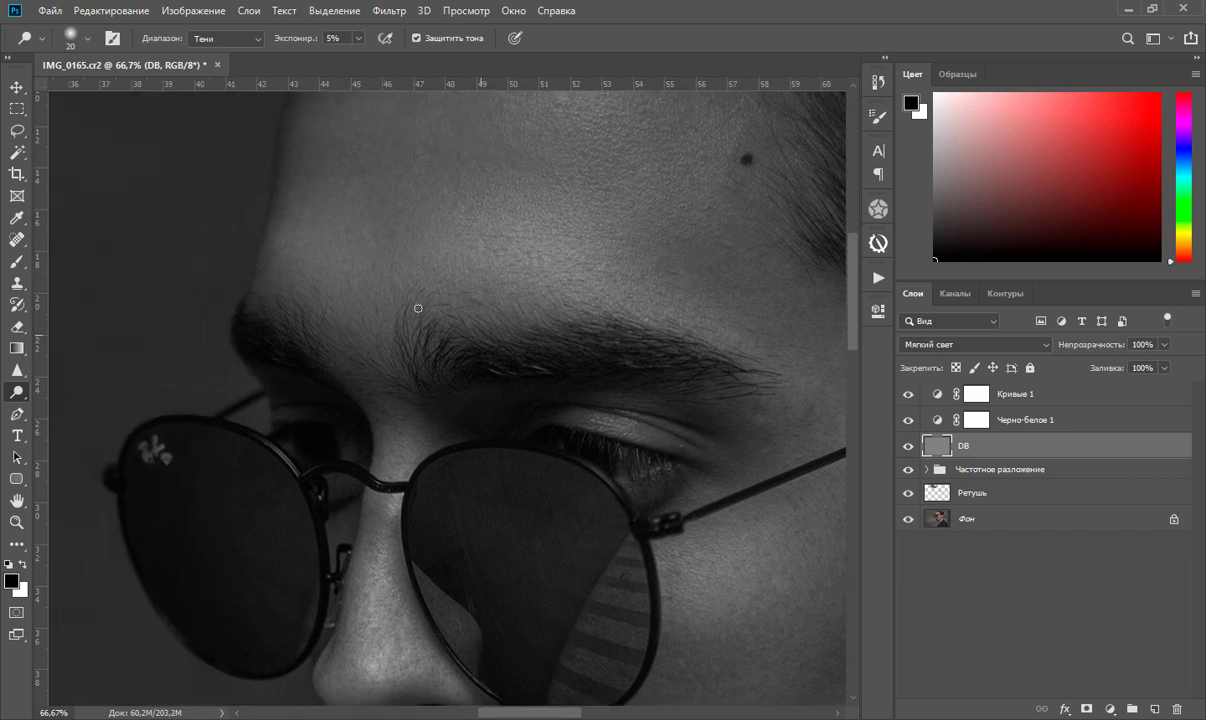
scroll(573, 339, "down", 5)
scroll(591, 272, "right", 5)
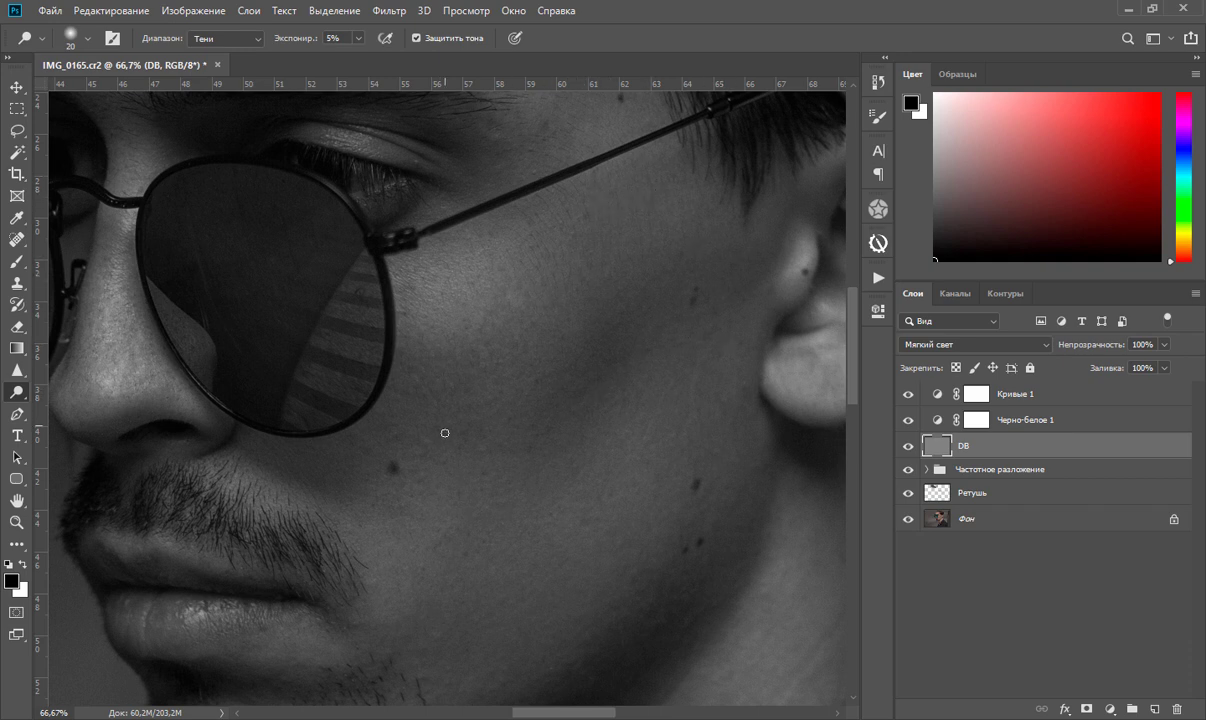
scroll(486, 449, "down", 3)
scroll(520, 430, "left", 3)
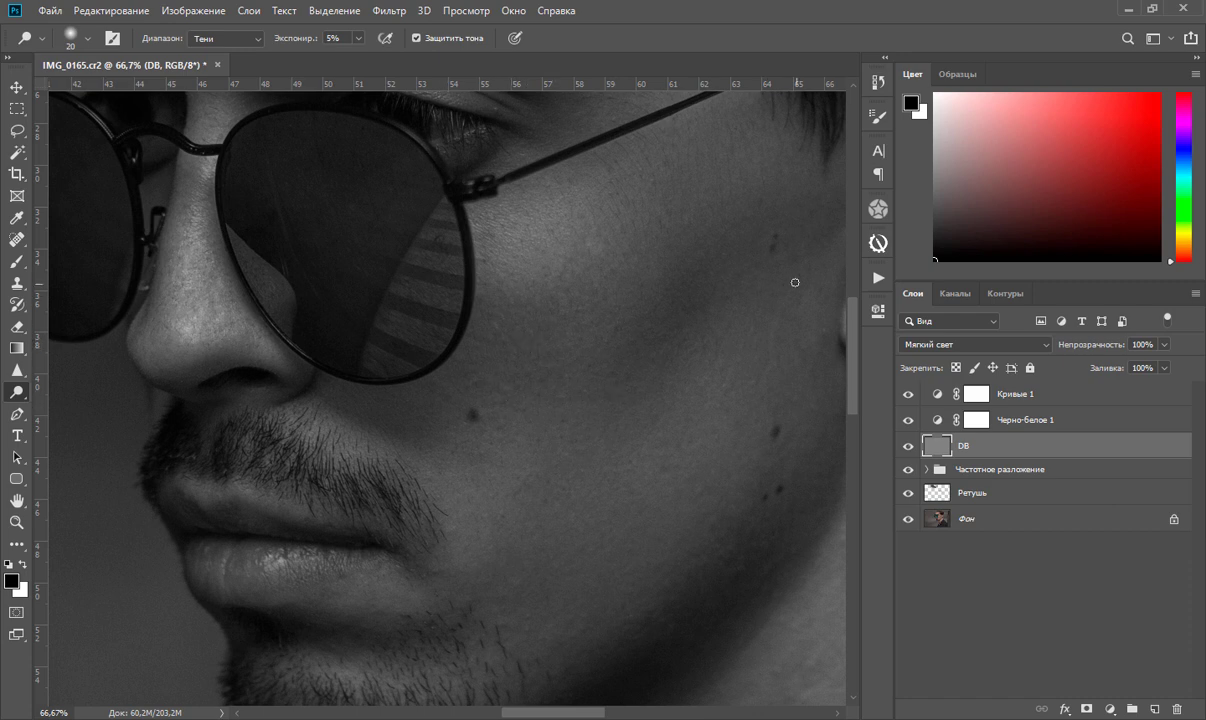
scroll(680, 400, "down", 2)
scroll(600, 480, "right", 3)
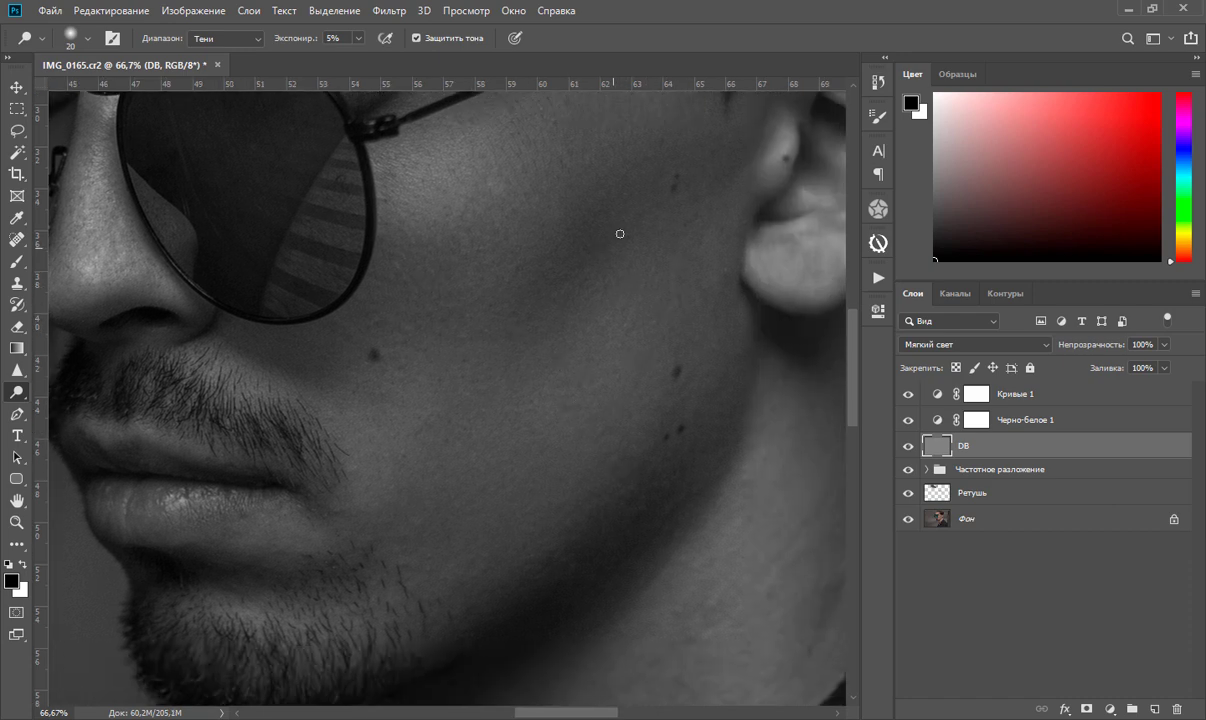
scroll(607, 226, "up", 3)
scroll(467, 320, "left", 10)
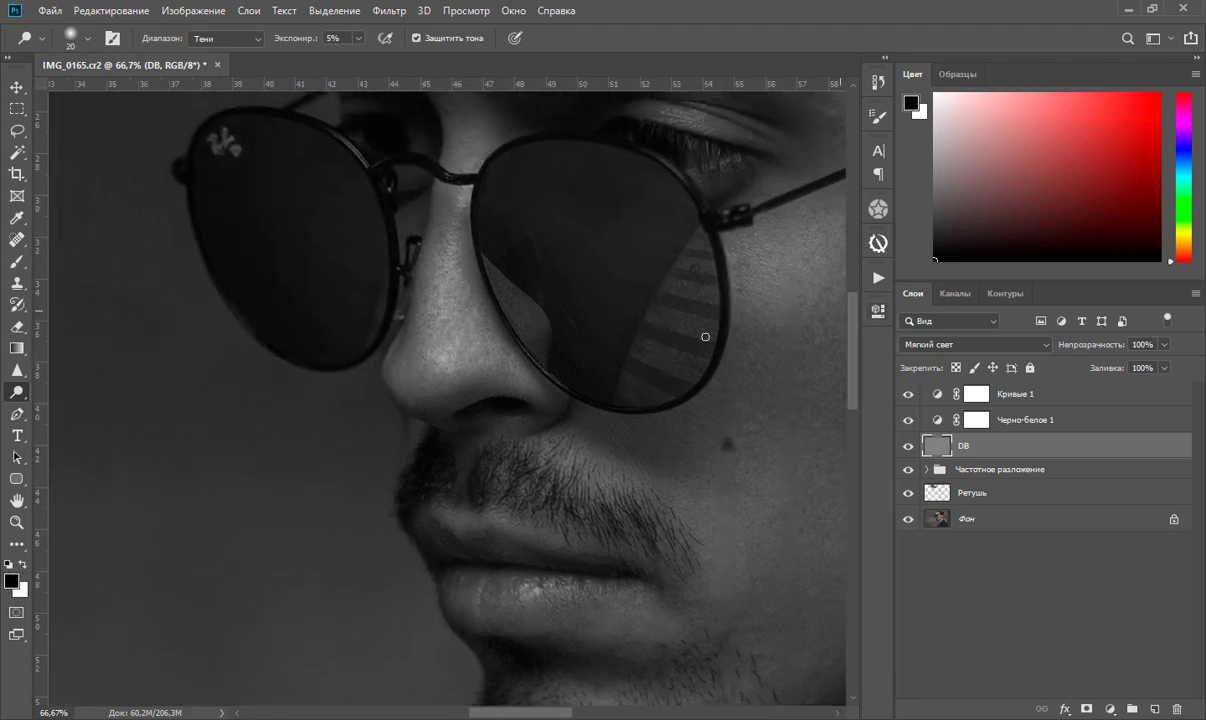
scroll(651, 304, "down", 5)
scroll(651, 304, "up", 1)
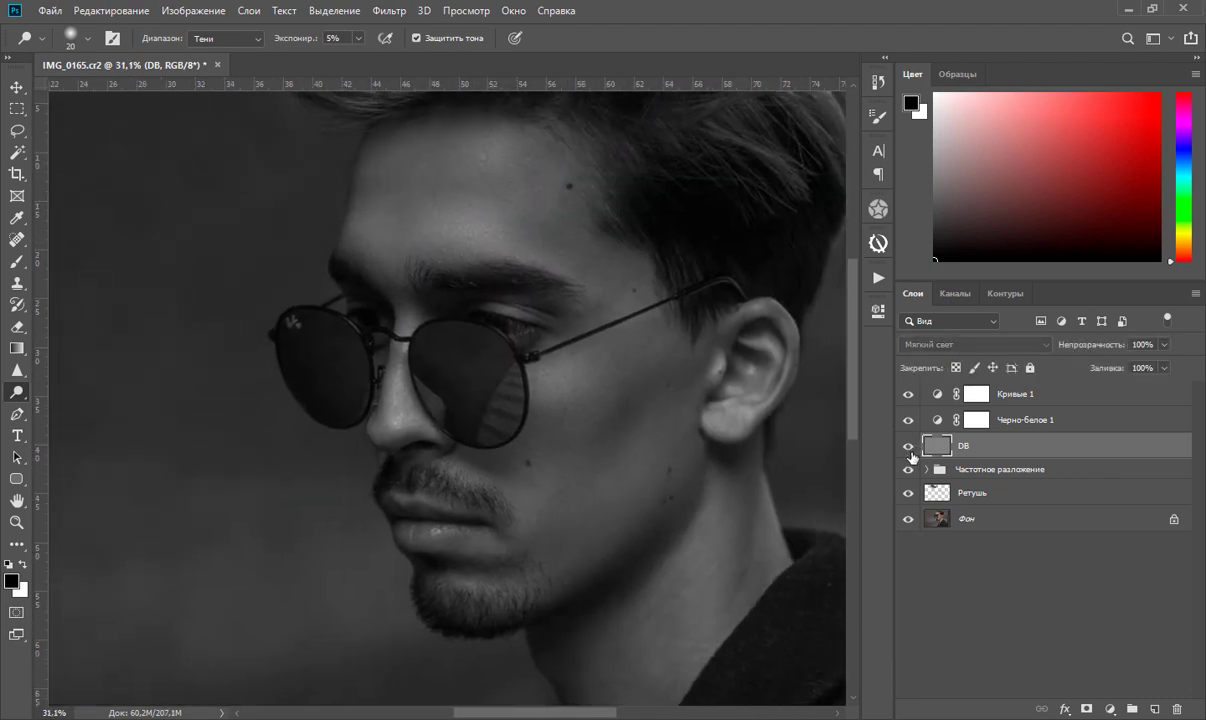
scroll(470, 428, "up", 3)
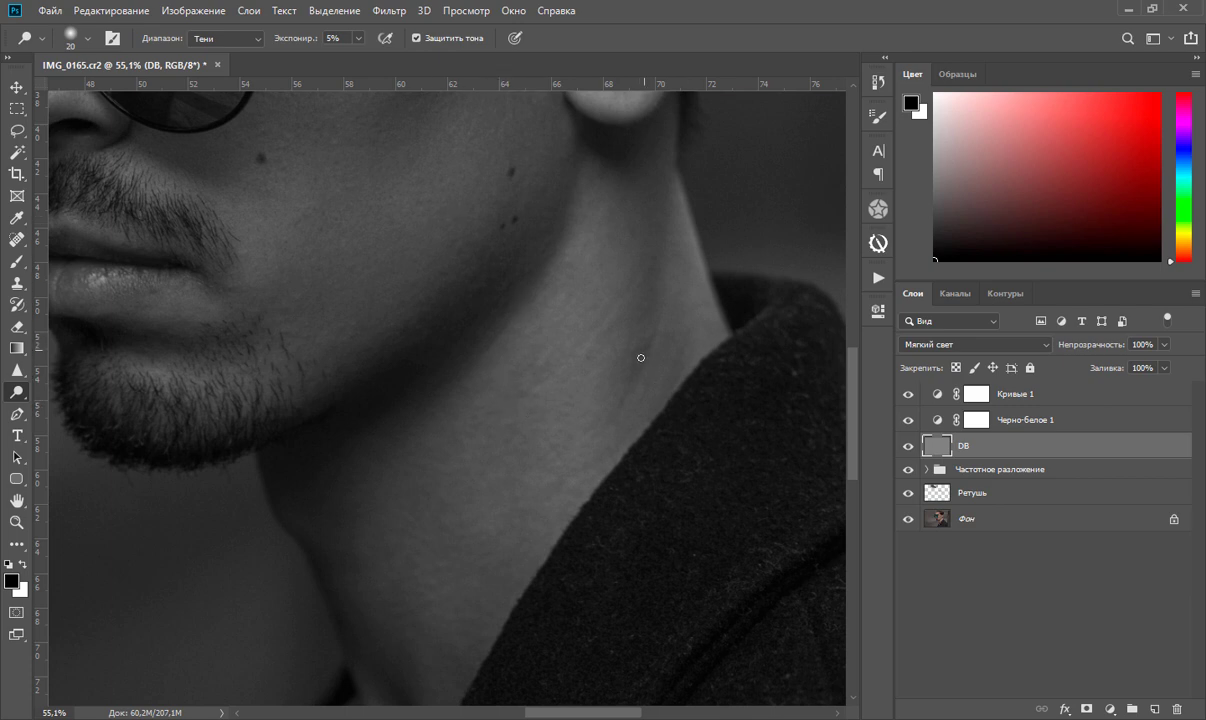
scroll(450, 420, "up", 3)
scroll(450, 420, "left", 2)
scroll(420, 320, "up", 2)
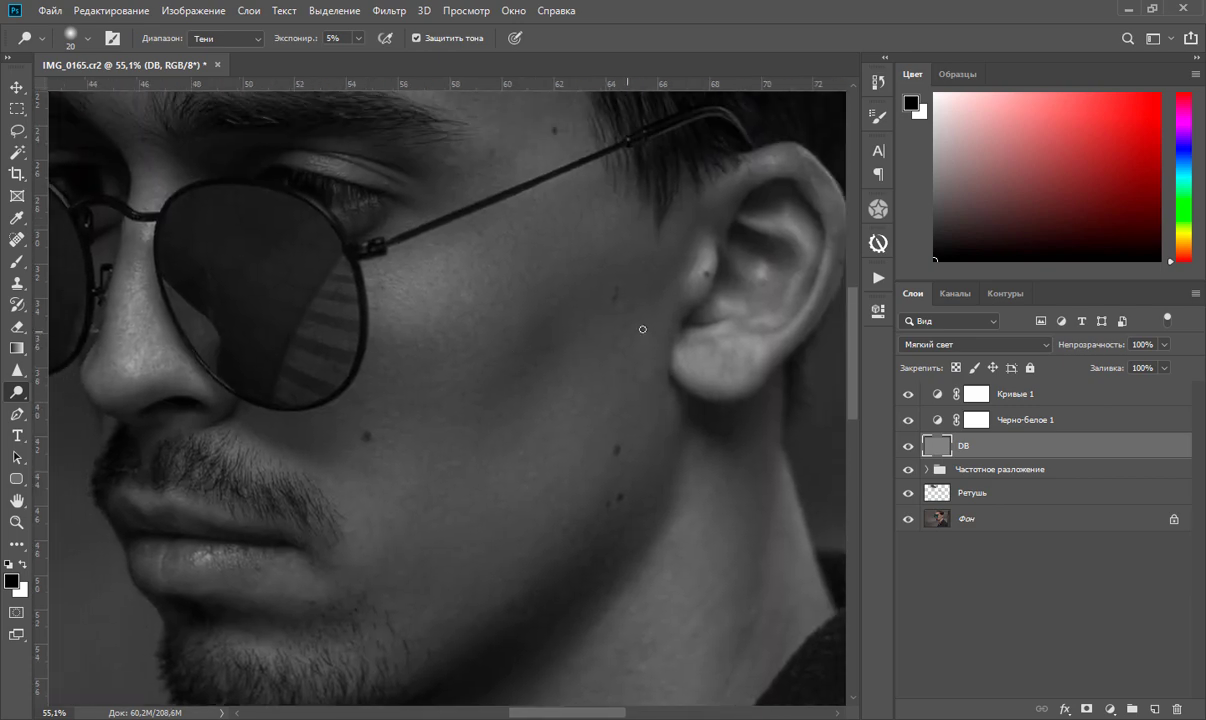
scroll(430, 410, "left", 2)
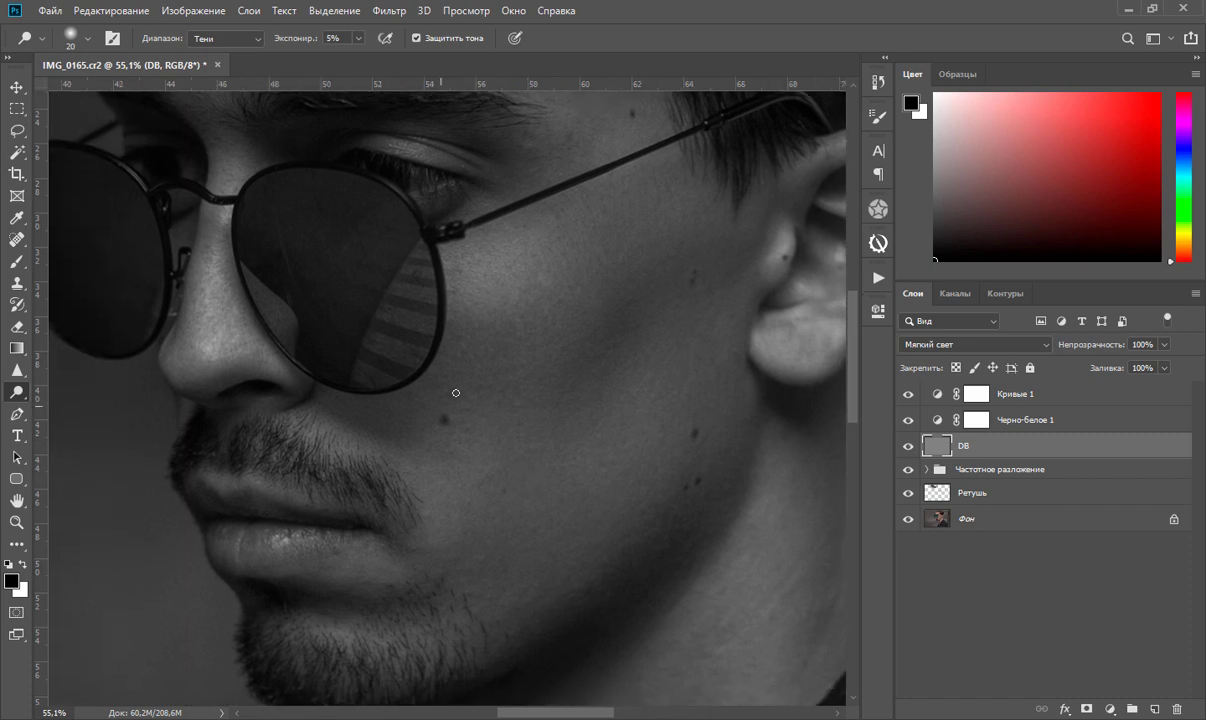
scroll(635, 305, "up", 2)
scroll(635, 305, "right", 1)
scroll(560, 360, "up", 1)
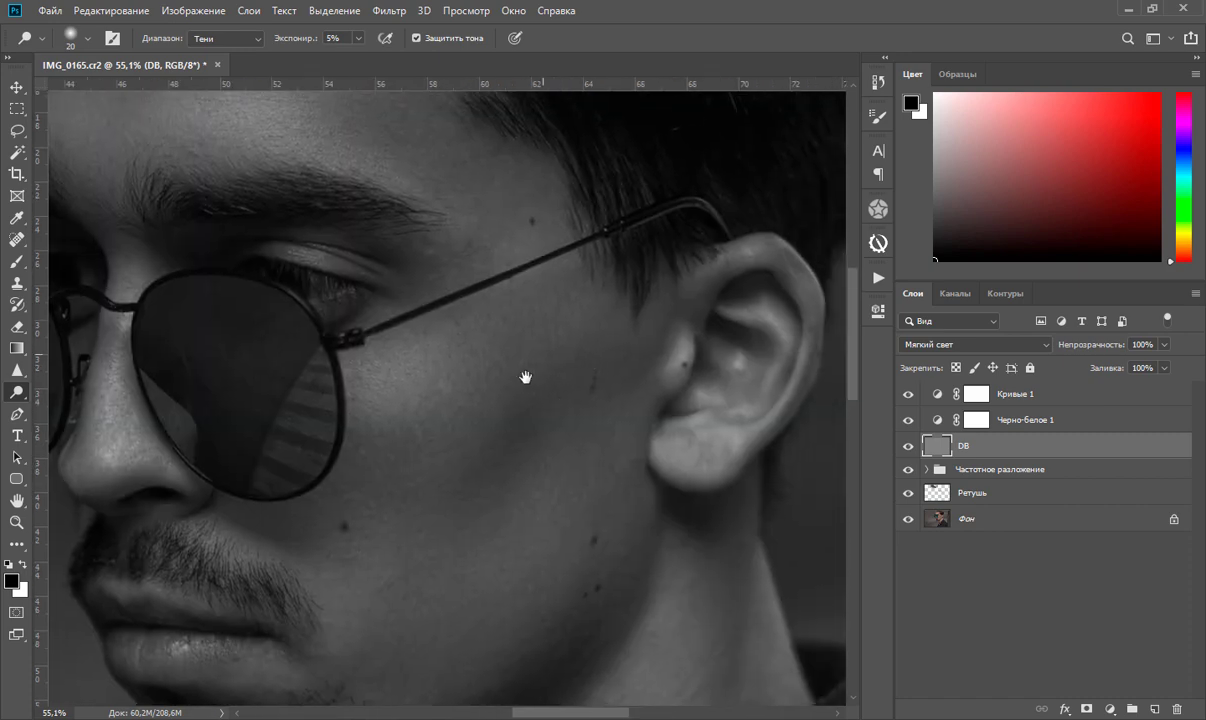
scroll(549, 405, "up", 2)
scroll(494, 140, "up", 3)
scroll(447, 301, "left", 2)
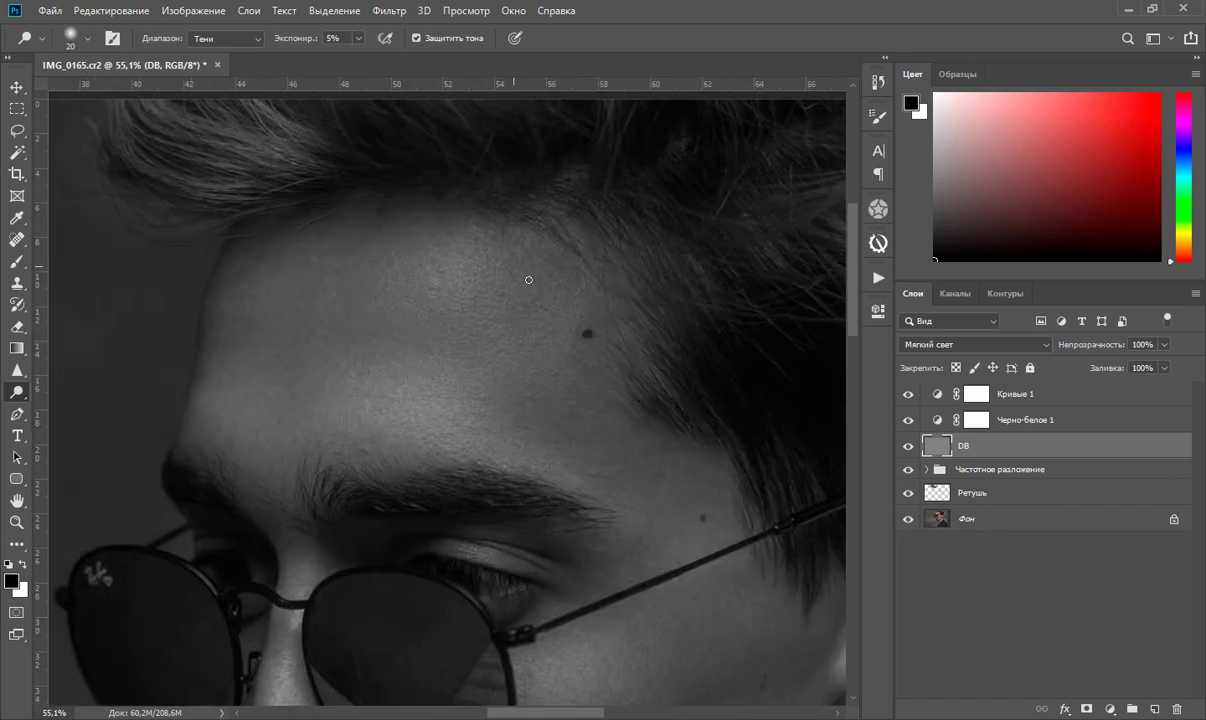
scroll(233, 307, "down", 4)
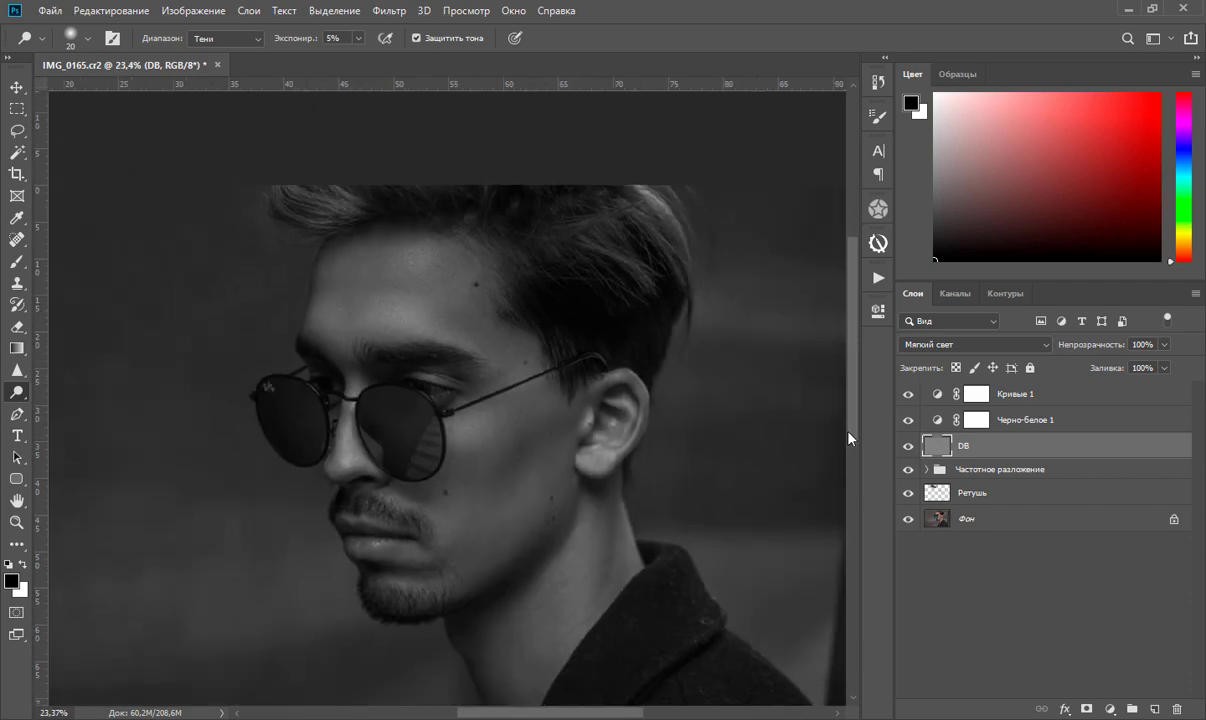
scroll(812, 422, "down", 1)
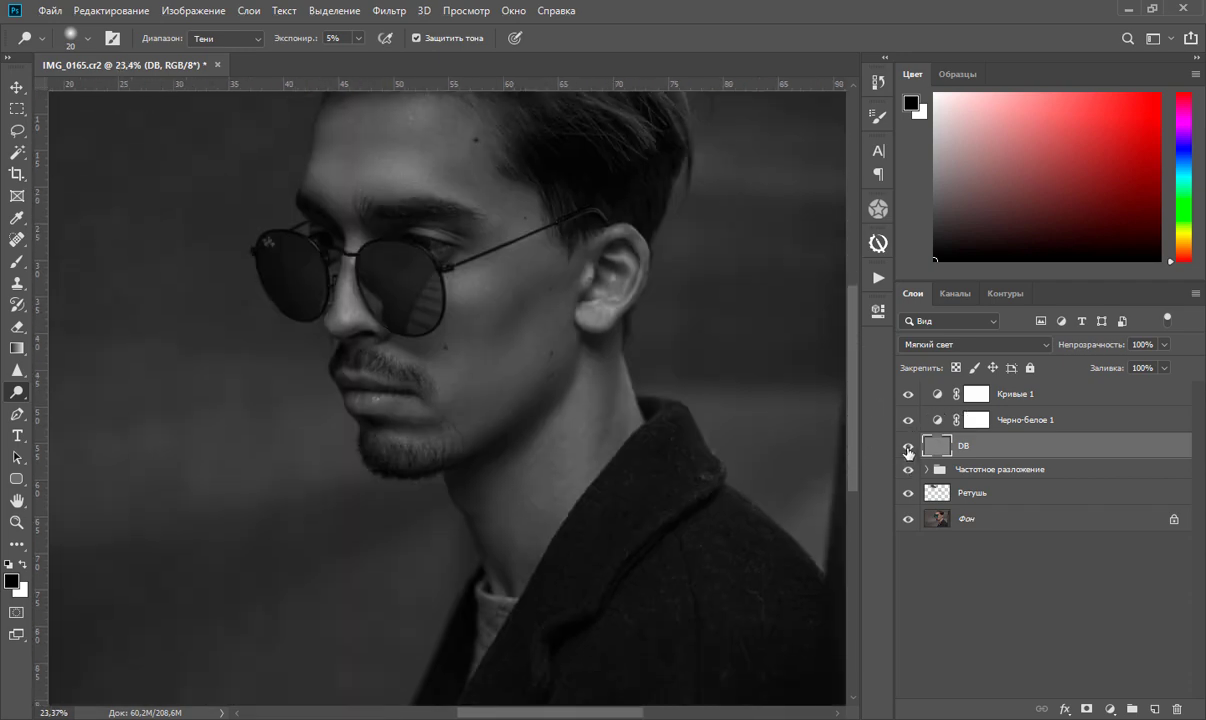
Toggle the DB layer's visibility to compare before and after, leaving it visible.
left_click(908, 446)
left_click(908, 446)
left_click(908, 446)
left_click(908, 446)
left_click(908, 446)
left_click(908, 446)
left_click(908, 446)
left_click(908, 446)
left_click(908, 446)
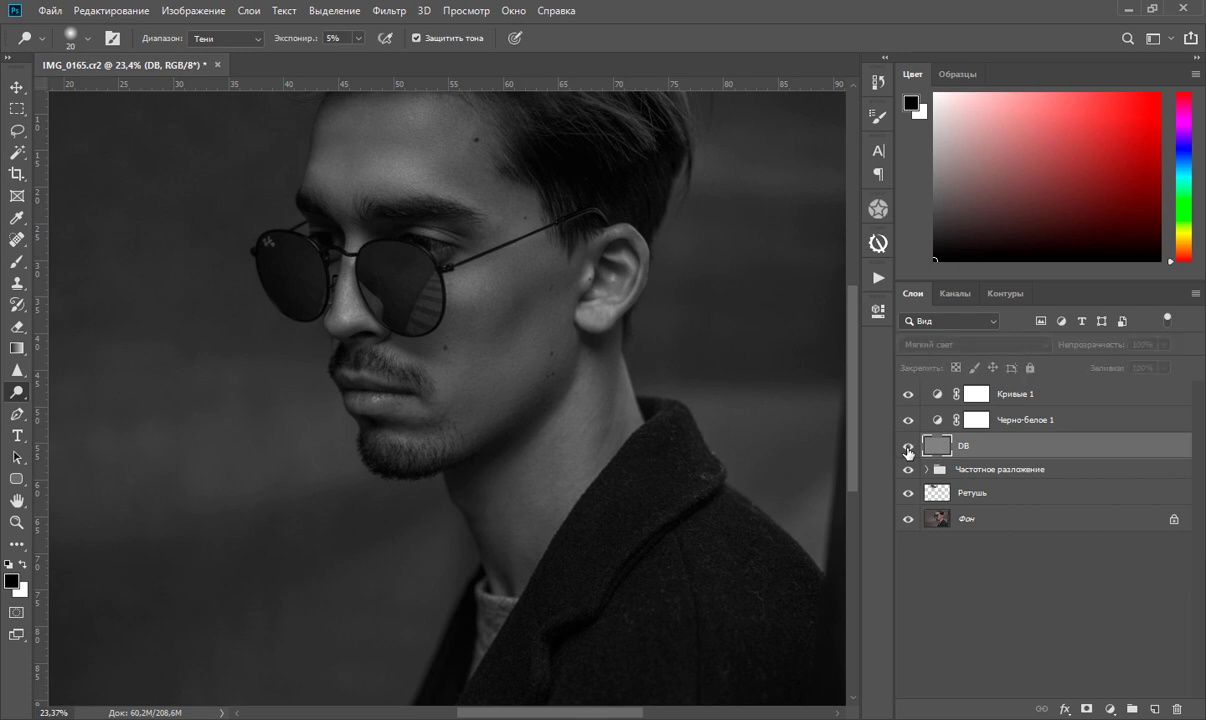
left_click(908, 448)
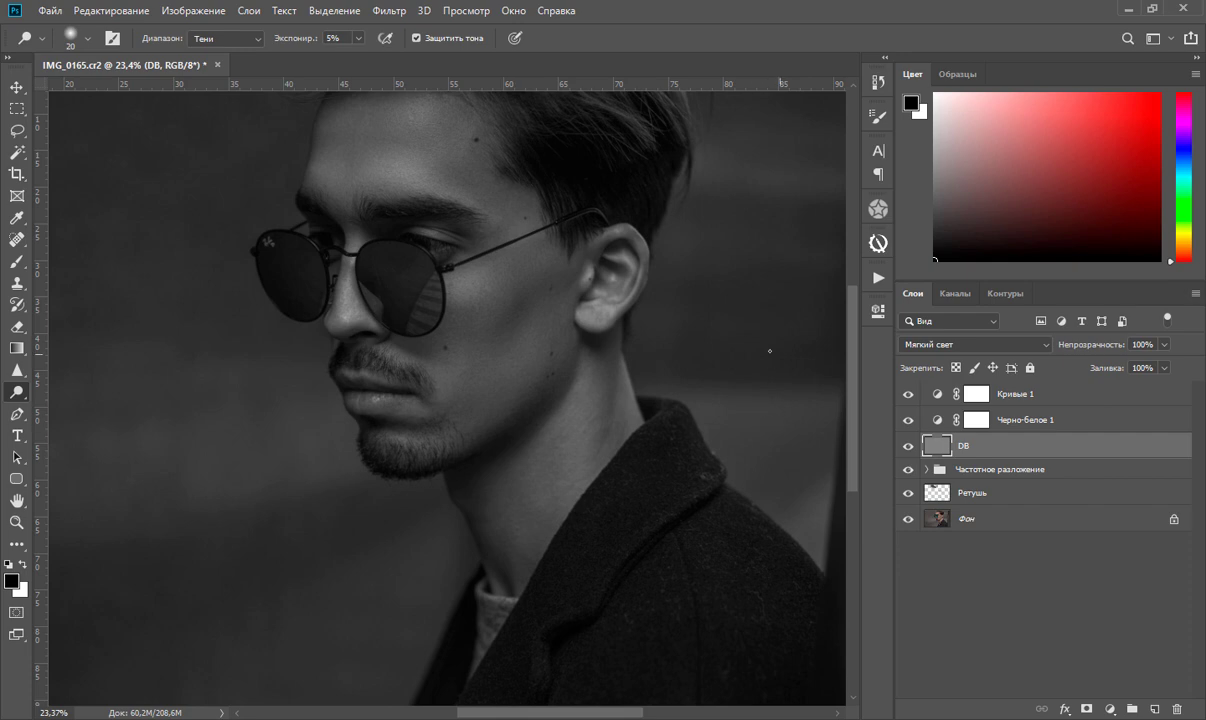
Bring the whole head into view and set the dodge brush size to 250.
left_click_drag(522, 259, 500, 478)
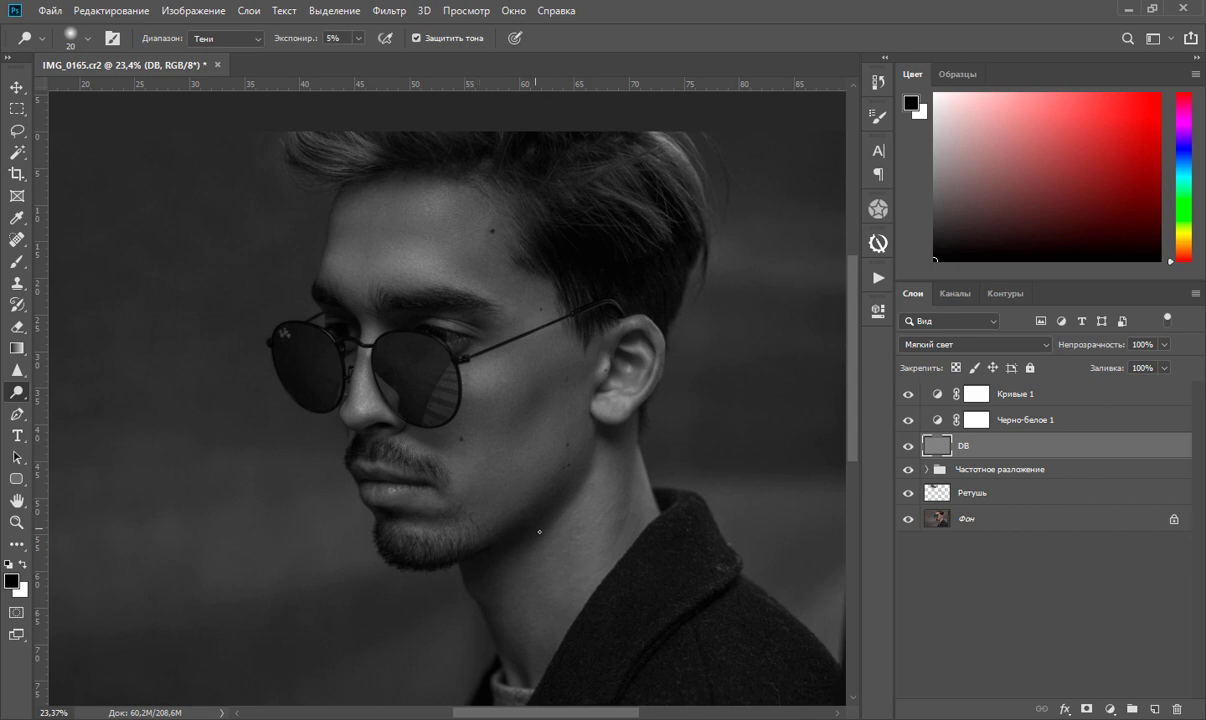
key("bracketright")
key("bracketright")
key("bracketright")
key("bracketright")
key("bracketright")
key("bracketright")
key("bracketright")
key("bracketright")
key("bracketright")
key("bracketleft")
key("bracketleft")
key("bracketleft")
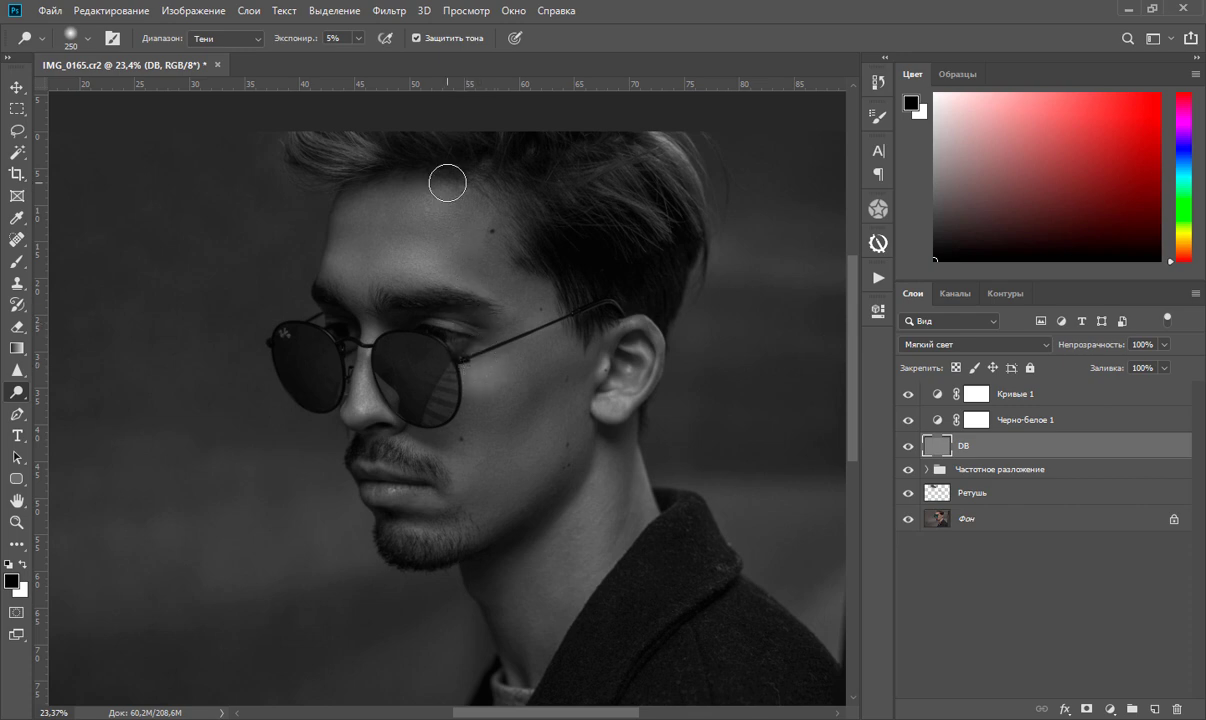
Burn two small spots in the hair on the DB layer, using a smaller brush near the crown.
scroll(447, 182, "down", 3, "alt")
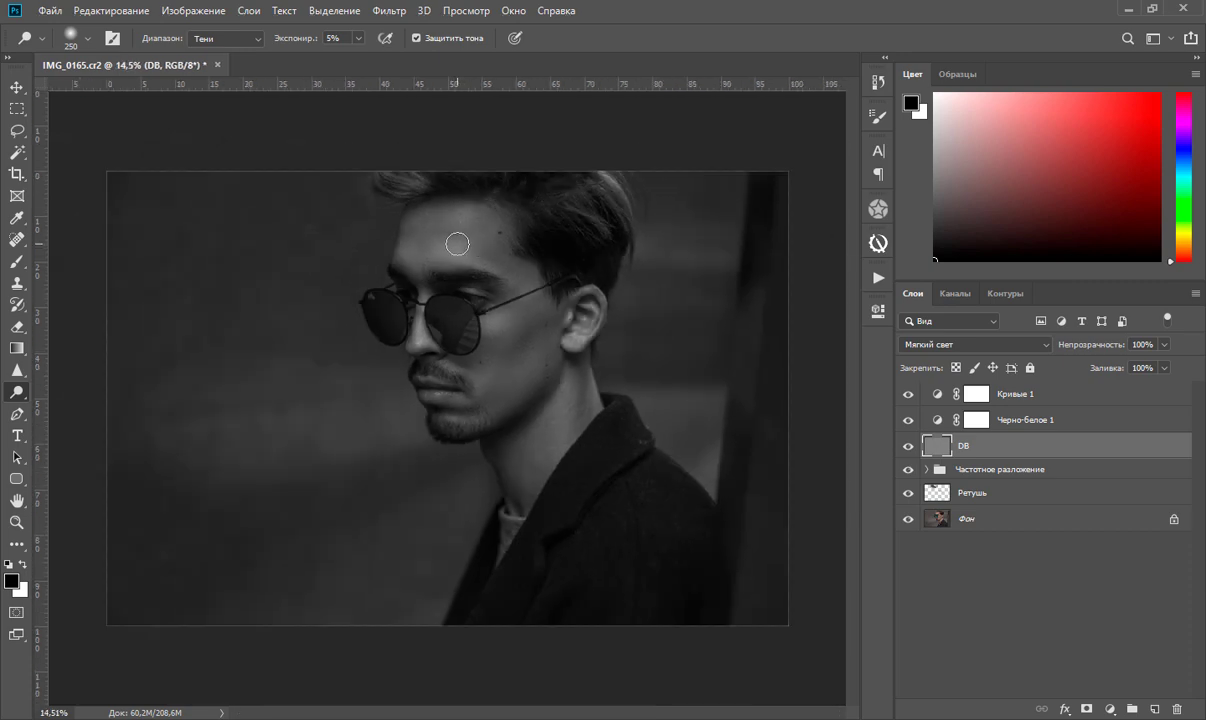
scroll(457, 243, "down", 1, "alt")
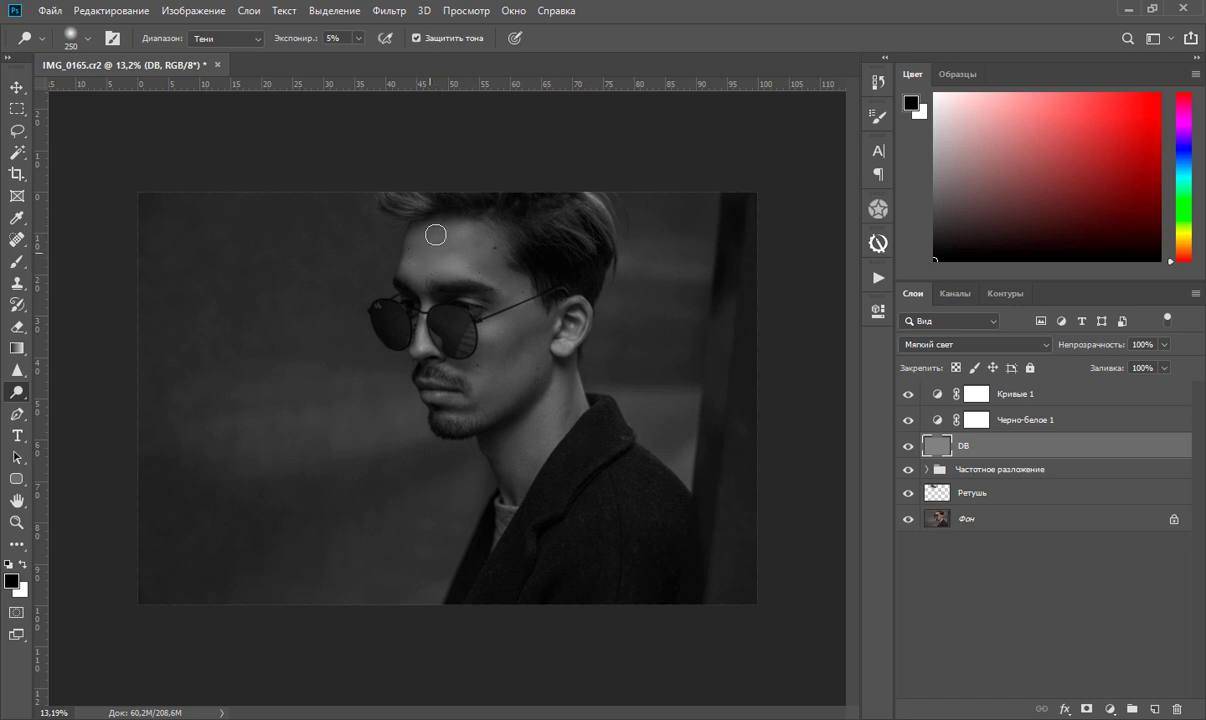
left_click(518, 205)
left_click(457, 218)
key("bracketleft")
key("bracketleft")
key("bracketleft")
scroll(687, 462, "up", 5, "alt")
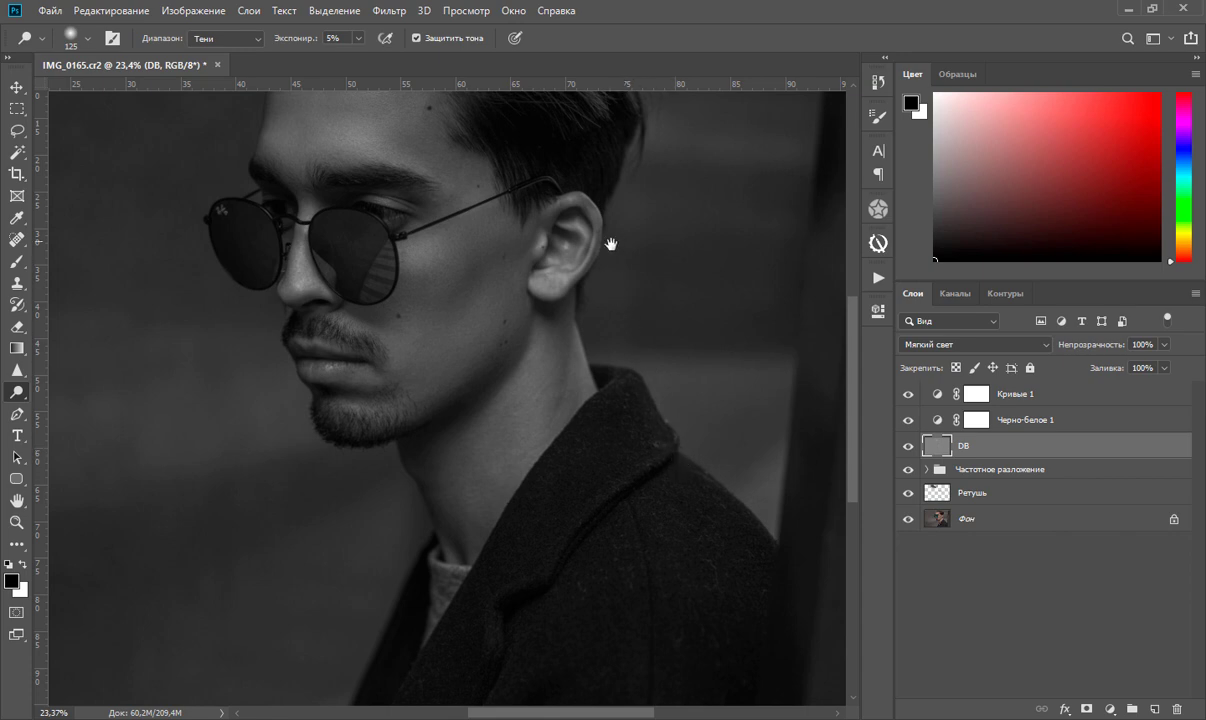
left_click_drag(606, 237, 576, 377)
key("bracketleft")
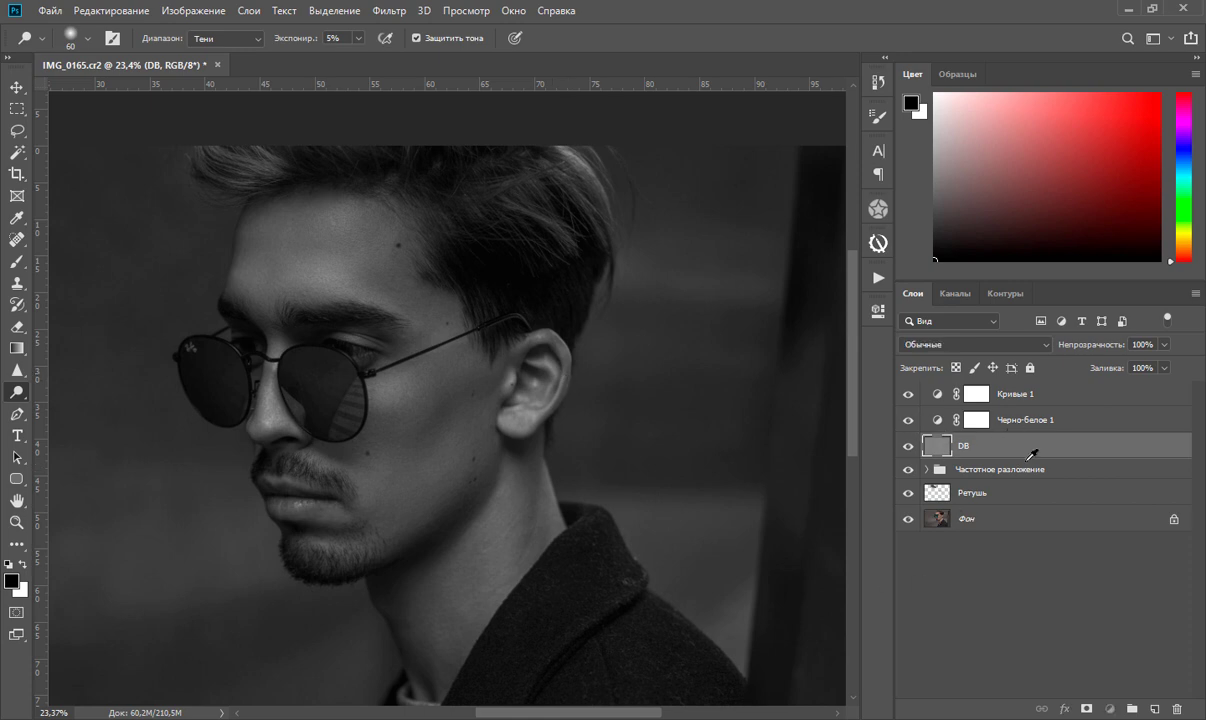
Group the Черно-белое 1 and Кривые 1 layers and hide the group to reveal colour.
left_click(976, 419)
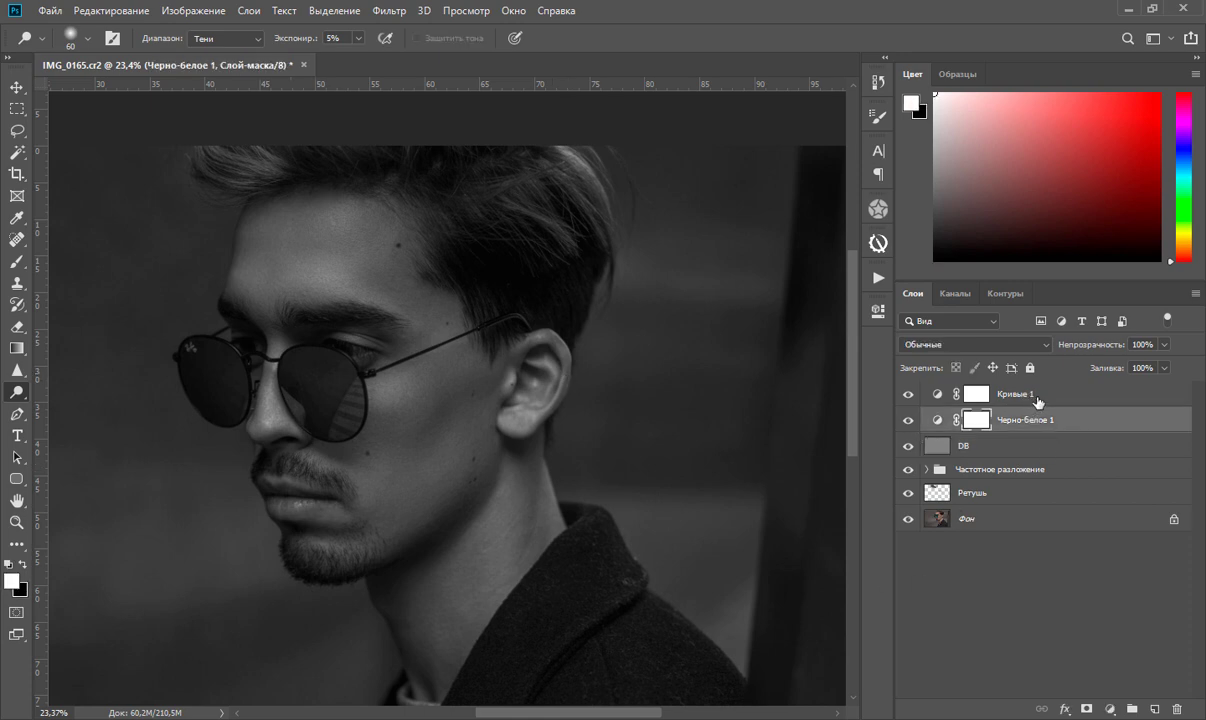
left_click(1036, 398, "shift")
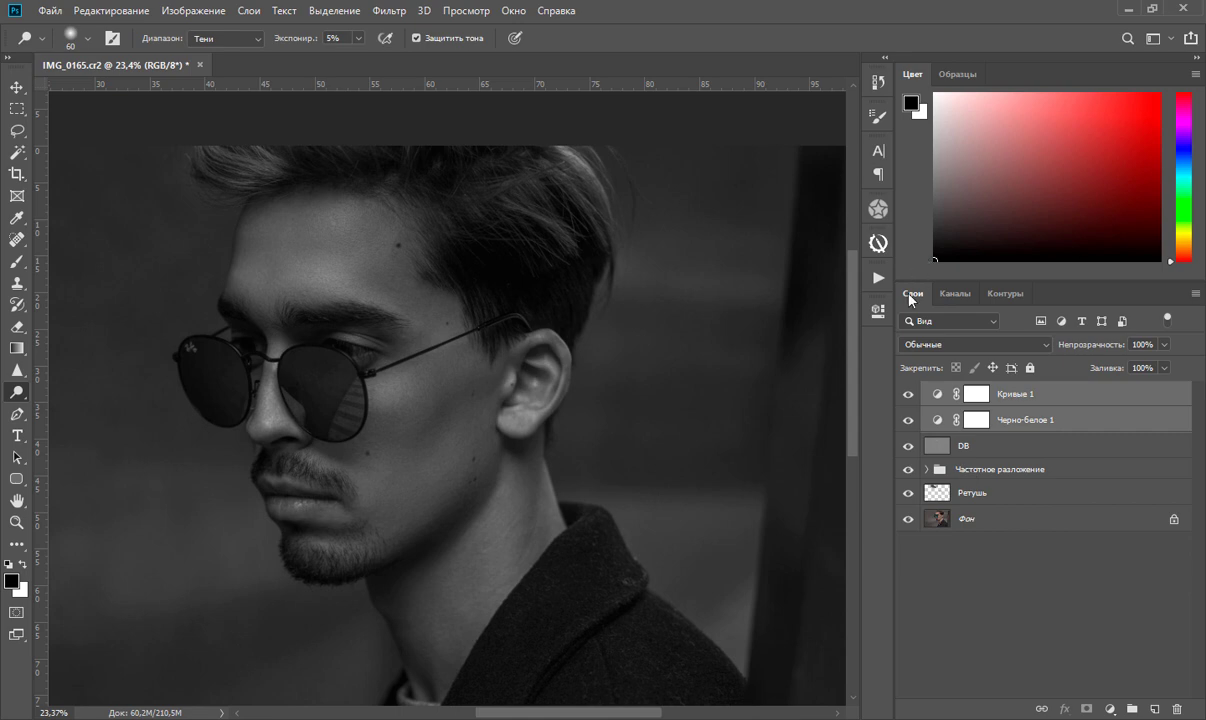
key("ctrl+g")
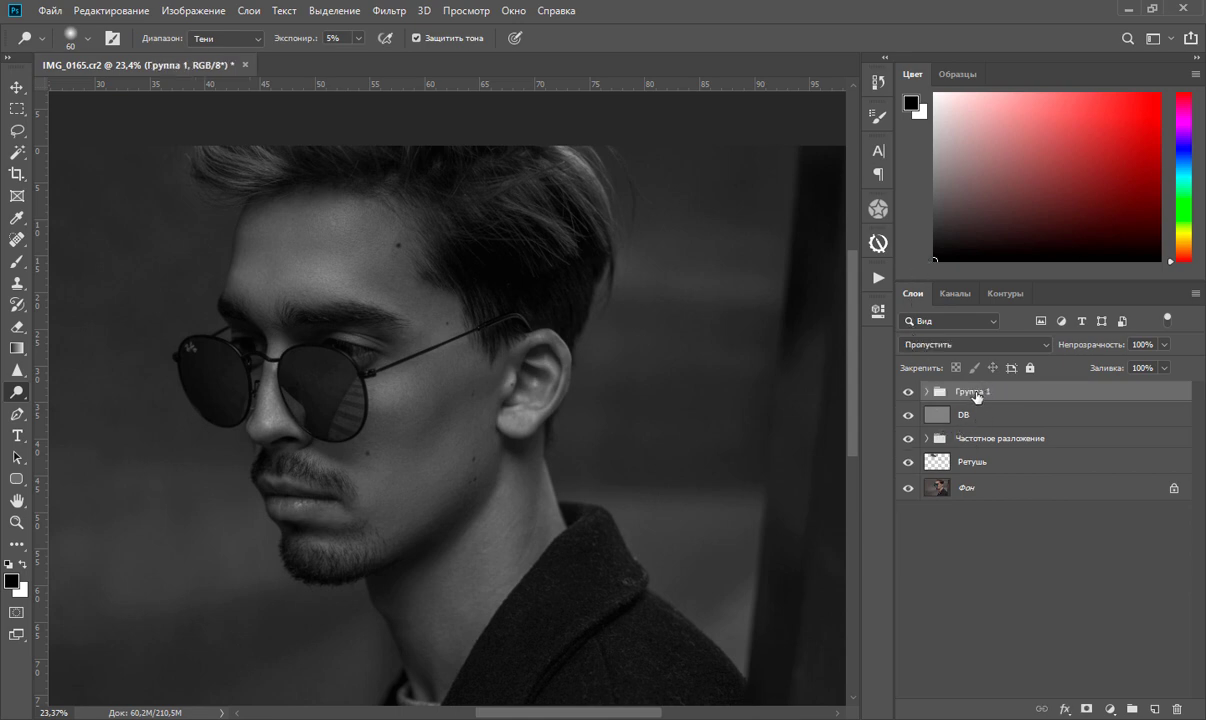
left_click(912, 393)
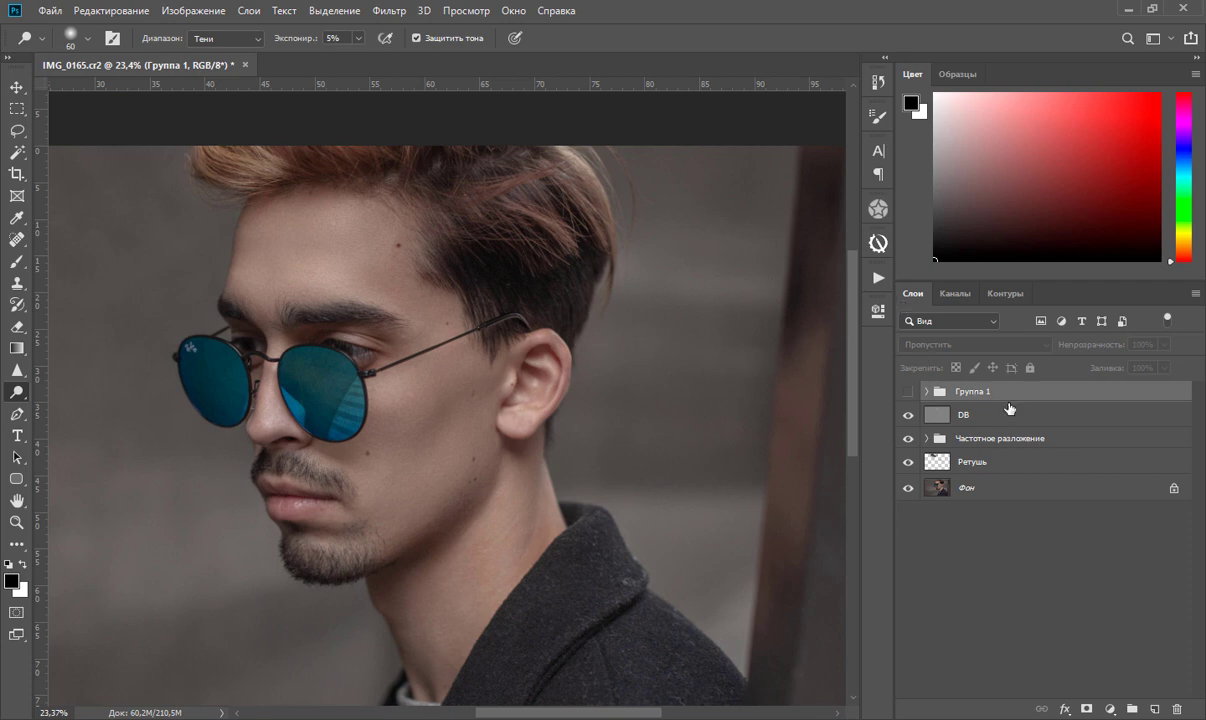
Add a new layer above DB and name it DB2.
left_click(955, 415)
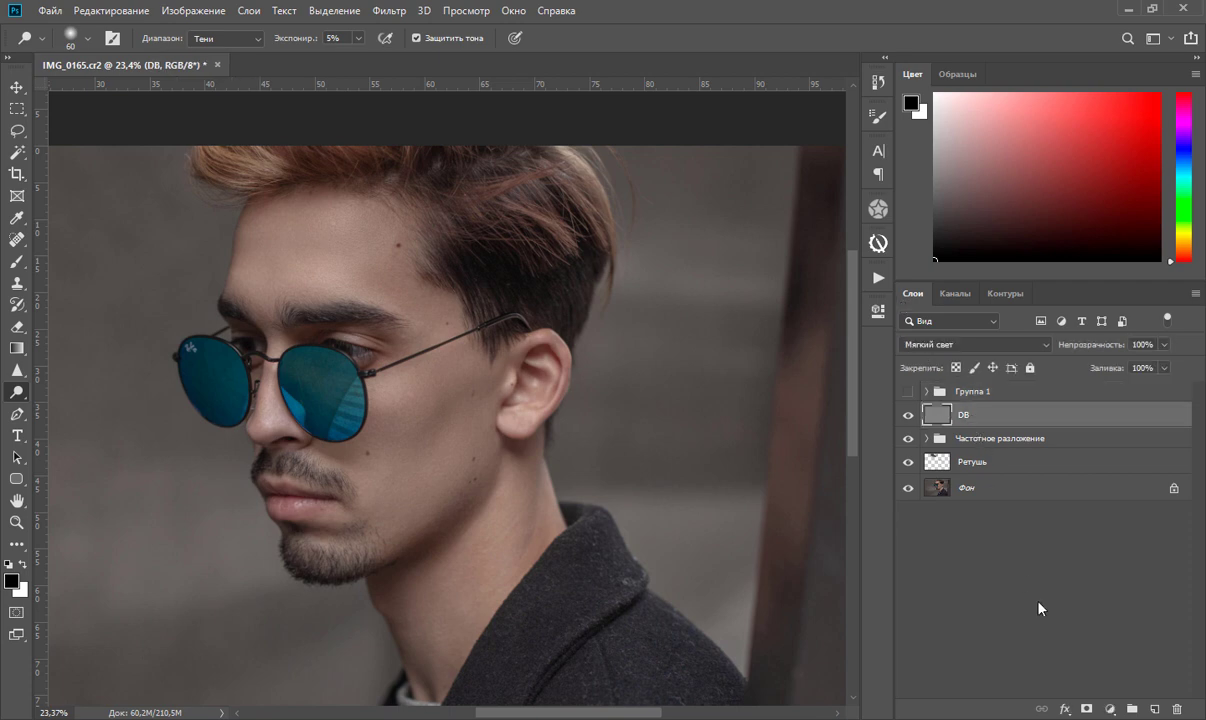
left_click(1153, 709)
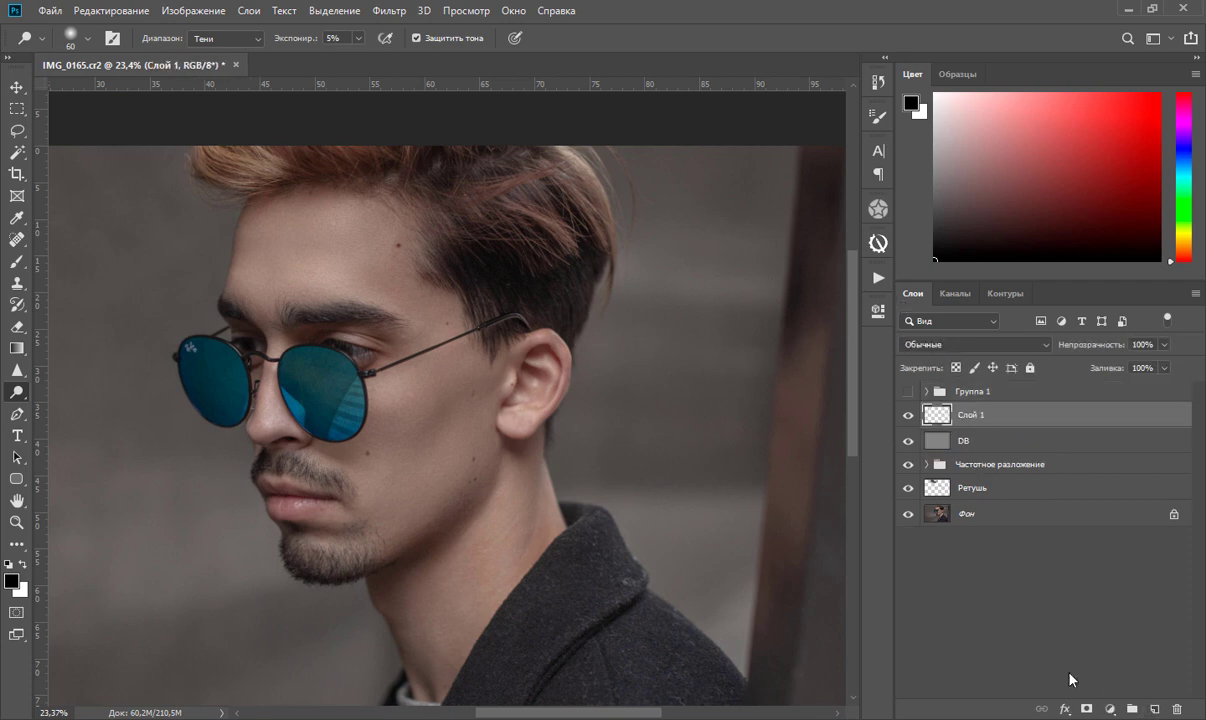
double_click(966, 414)
type("DB")
type("2")
key("Return")
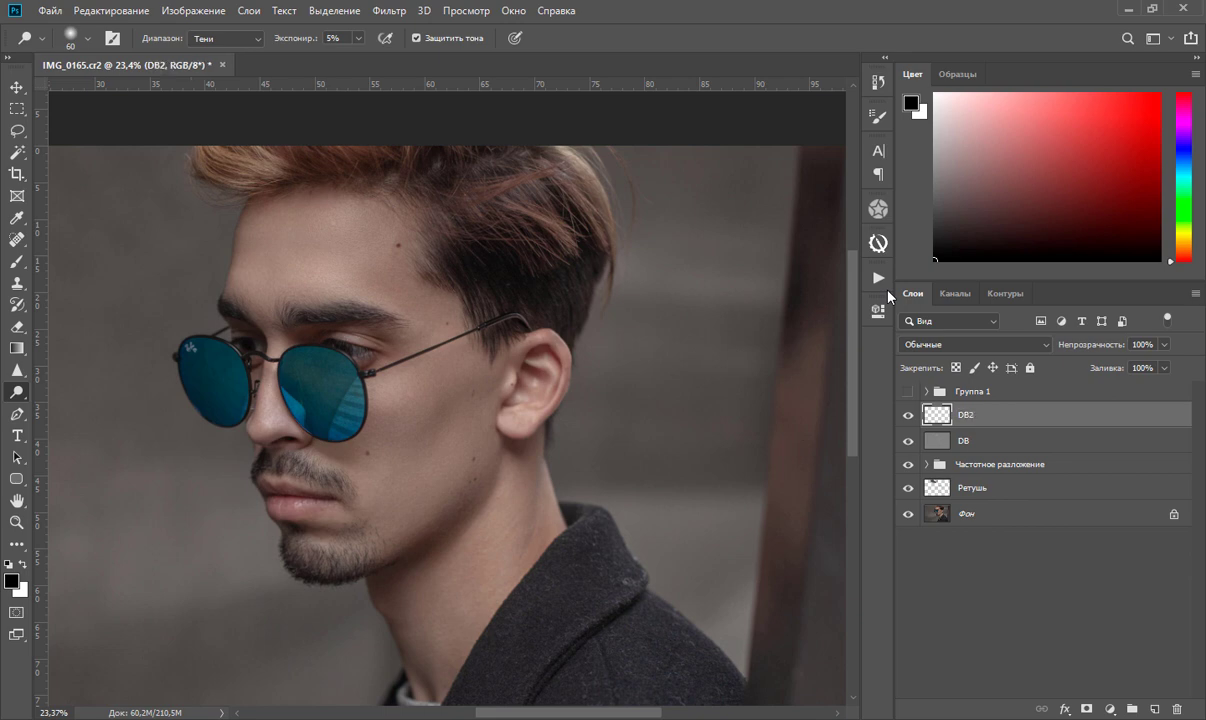
Fill the DB2 layer with 50% grey.
left_click(110, 10)
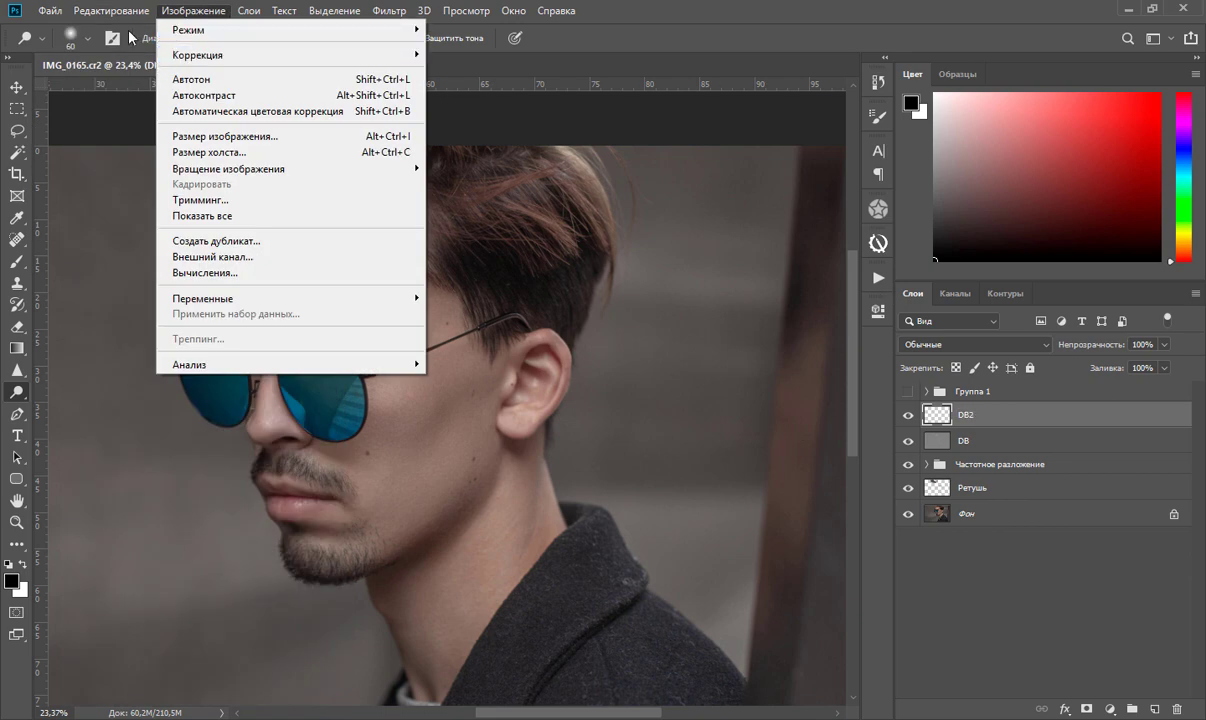
left_click(140, 272)
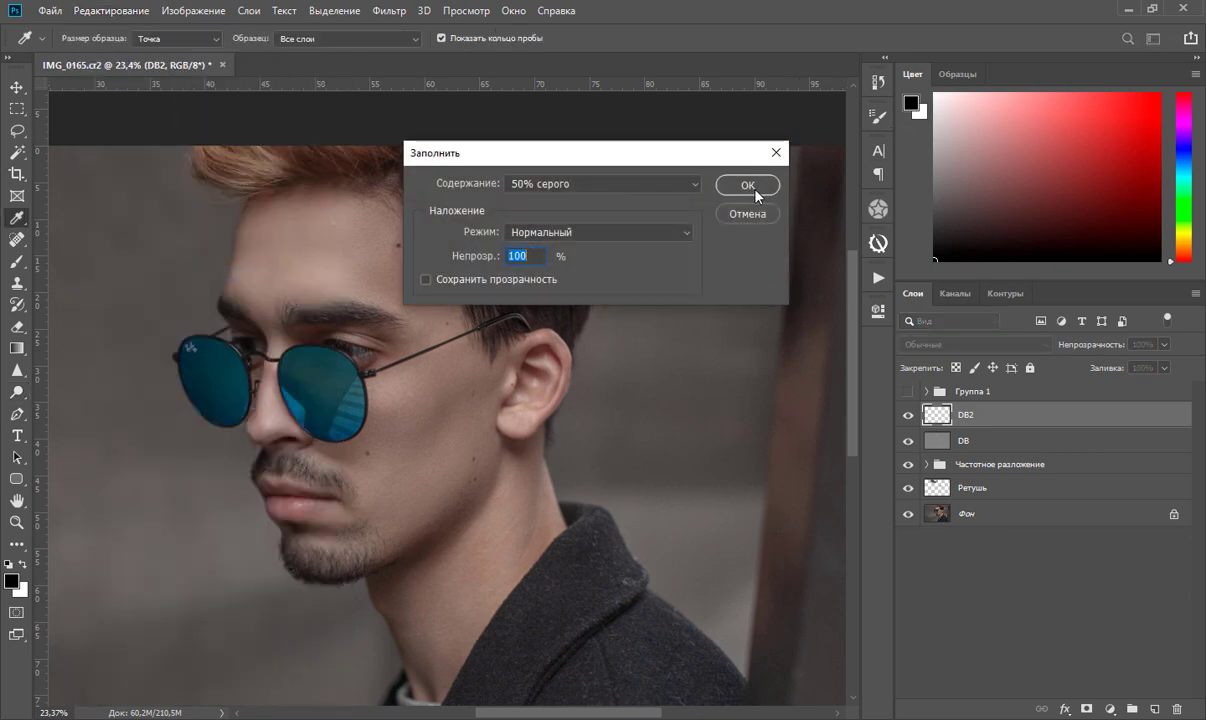
left_click(753, 186)
key("o")
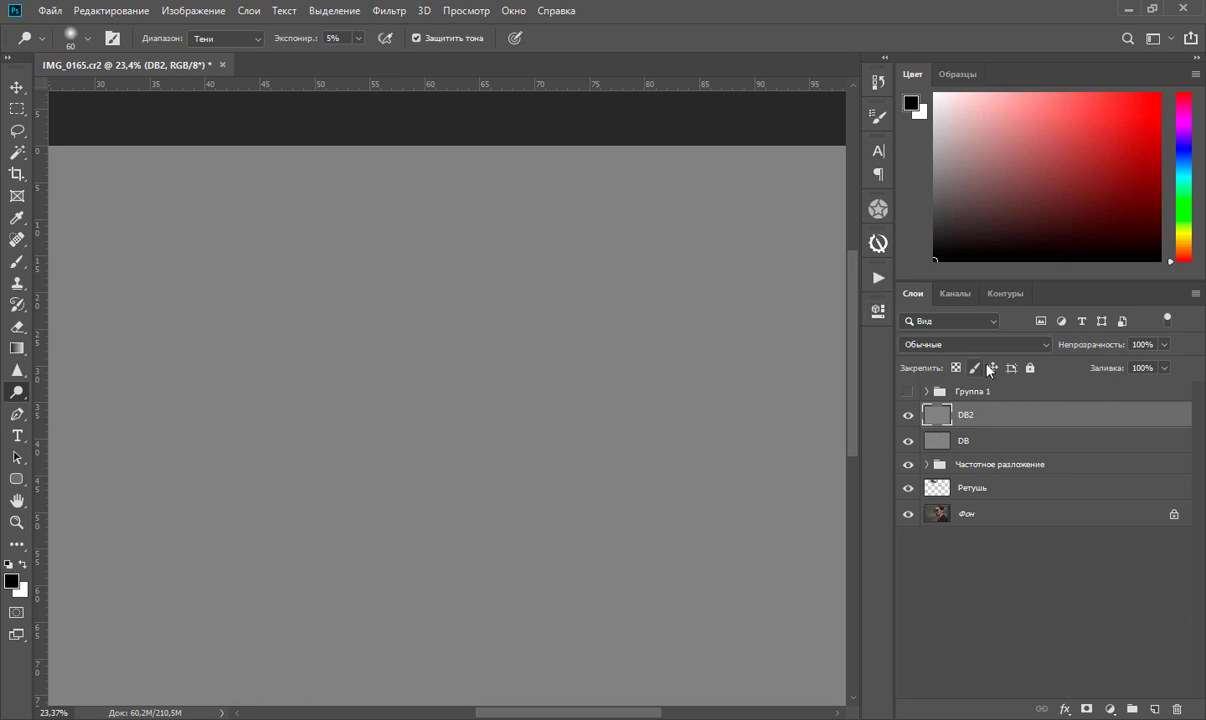
left_click(987, 344)
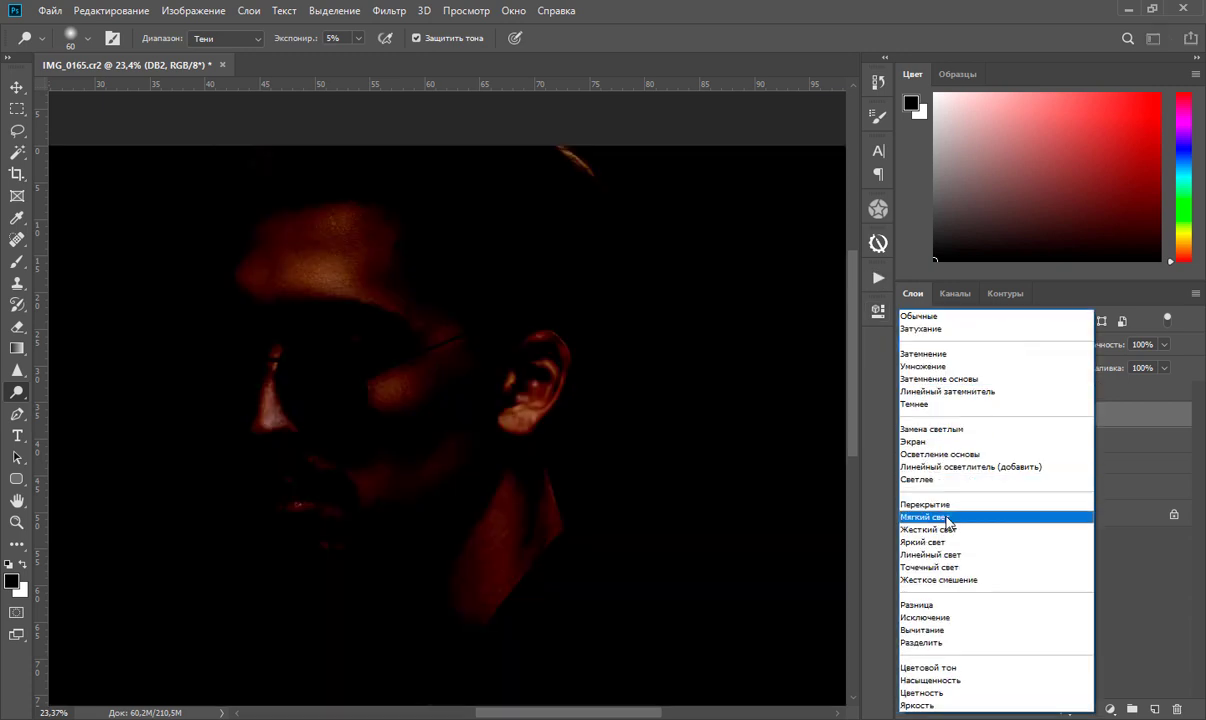
Set DB2 to Soft Light and burn shadows on the neck under the jaw and beside the ear.
left_click(950, 511)
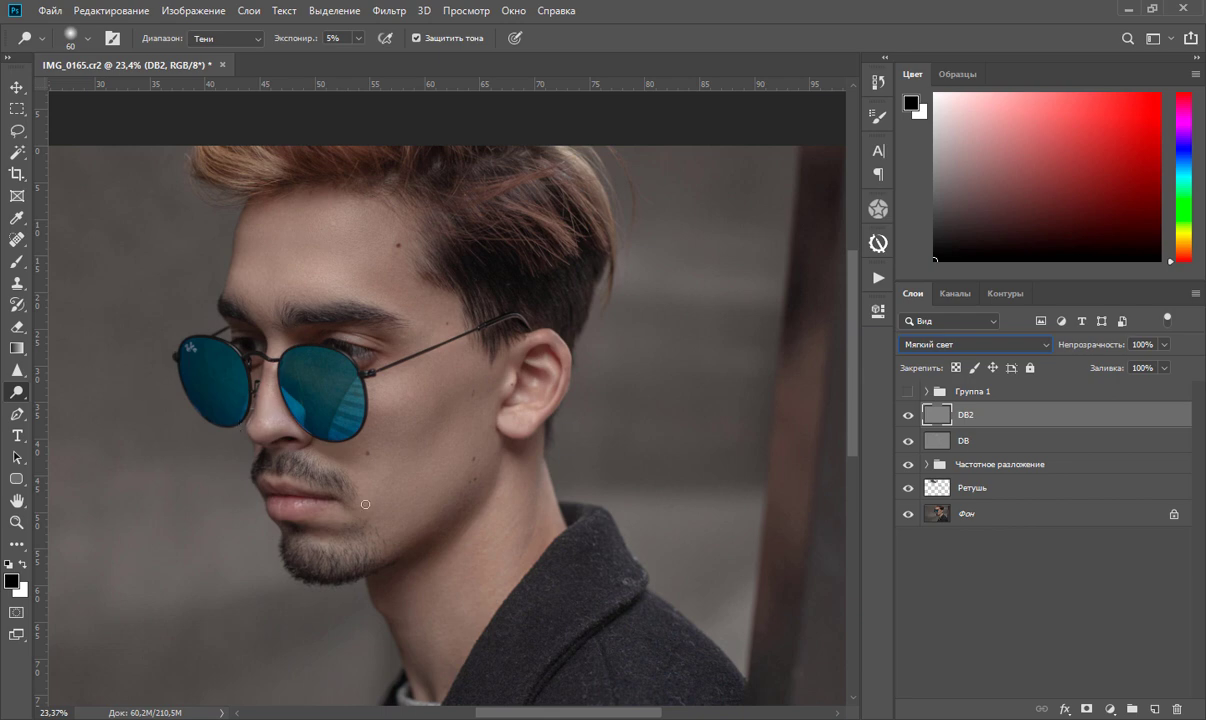
right_click(21, 396)
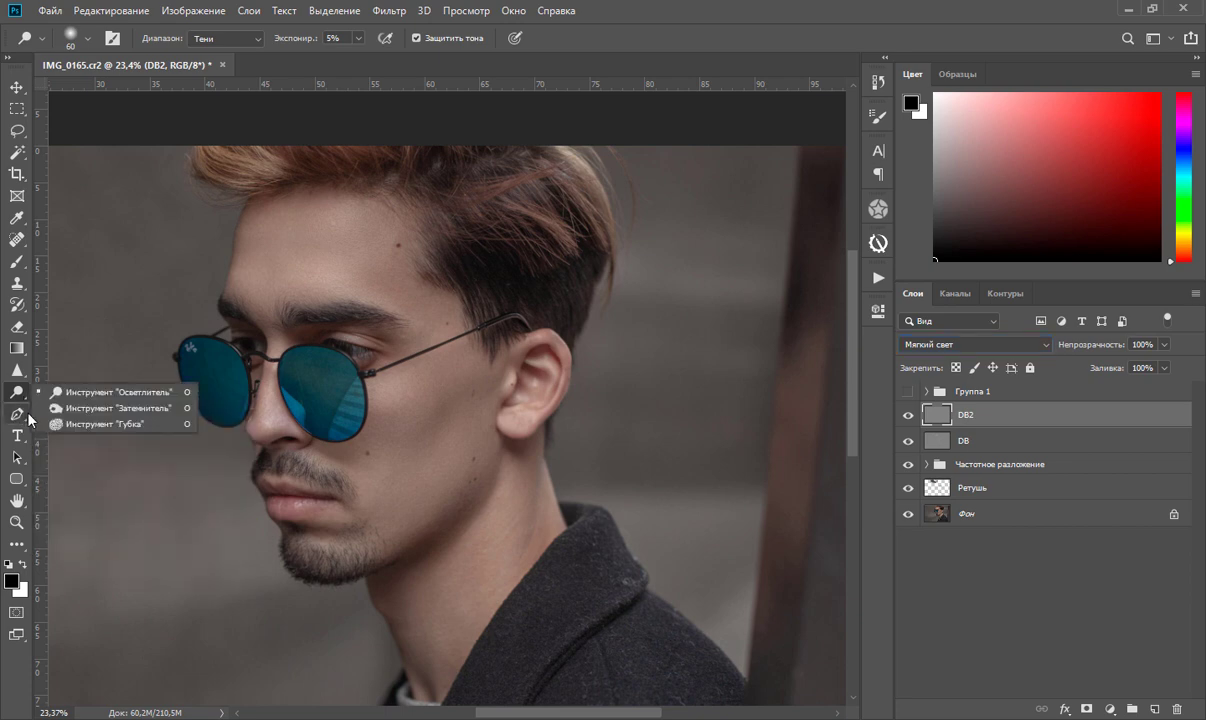
left_click(120, 408)
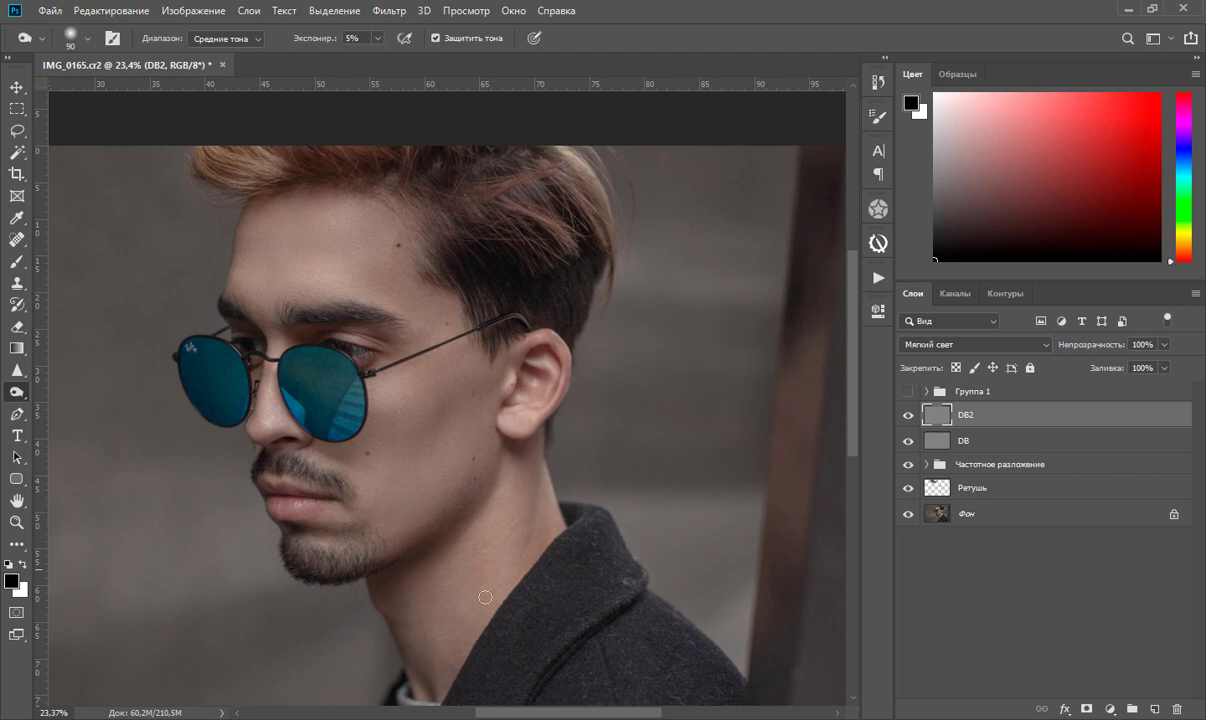
key("bracketright")
key("bracketright")
key("bracketright")
left_click_drag(481, 438, 393, 594)
left_click_drag(513, 407, 545, 492)
Burn the hair shadows and temple with a 400 px brush, then darken the eyebrows.
key("]")
key("]")
key("]")
left_click_drag(237, 246, 361, 149)
left_click_drag(419, 247, 420, 265)
key("]")
key("[")
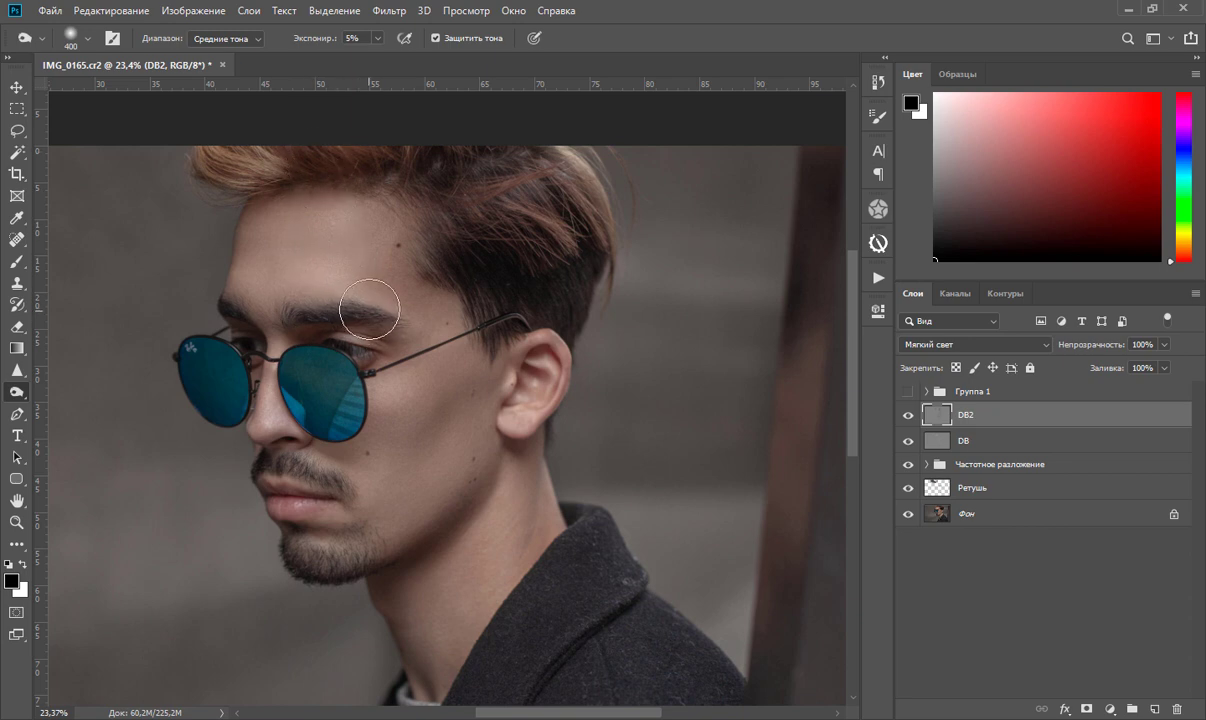
key("p")
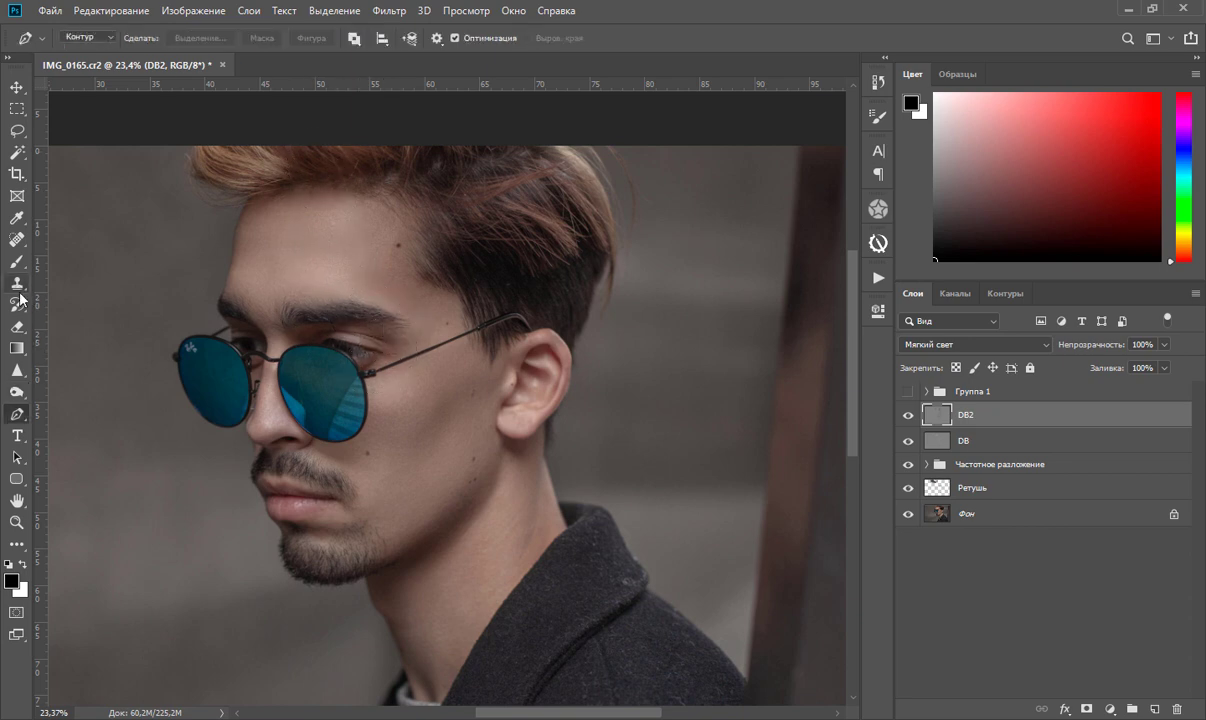
left_click(17, 391)
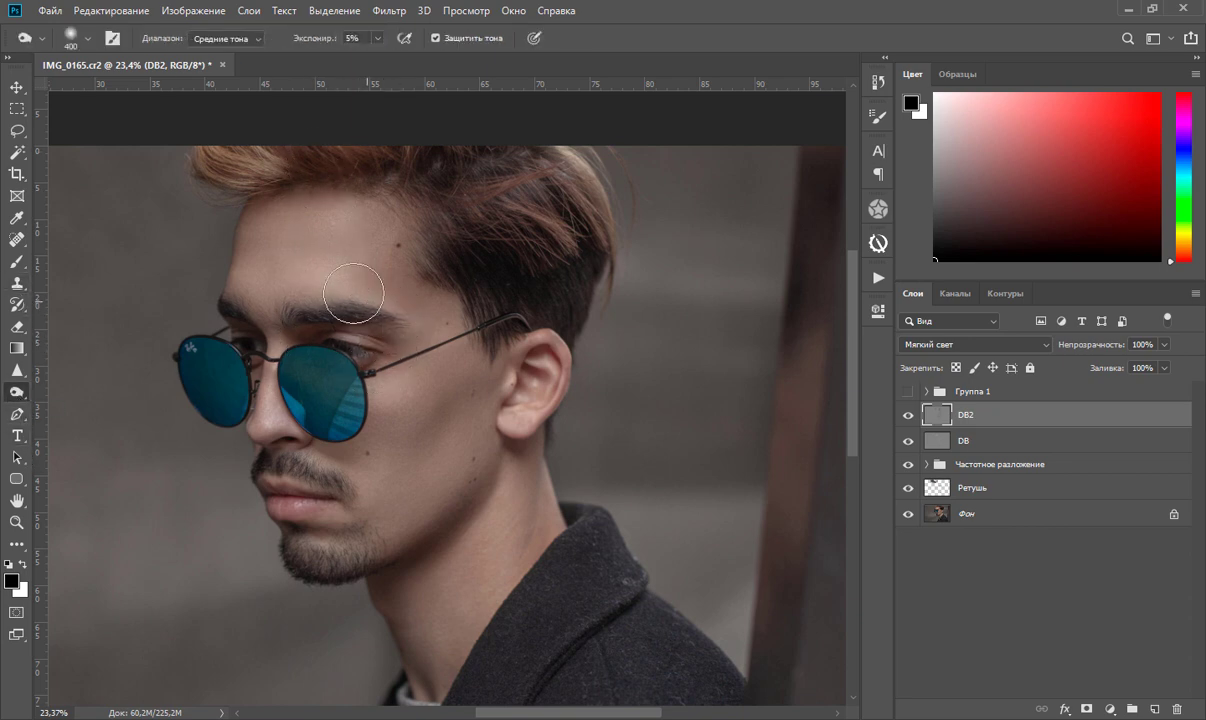
key("bracketleft")
key("bracketleft")
key("bracketleft")
left_click_drag(391, 320, 271, 321)
key("bracketleft")
key("bracketleft")
Toggle DB2 on and off to compare the burning, leaving it visible.
left_click(909, 416)
left_click(909, 416)
left_click(909, 416)
left_click(909, 416)
left_click(909, 416)
scroll(480, 480, "down", 5)
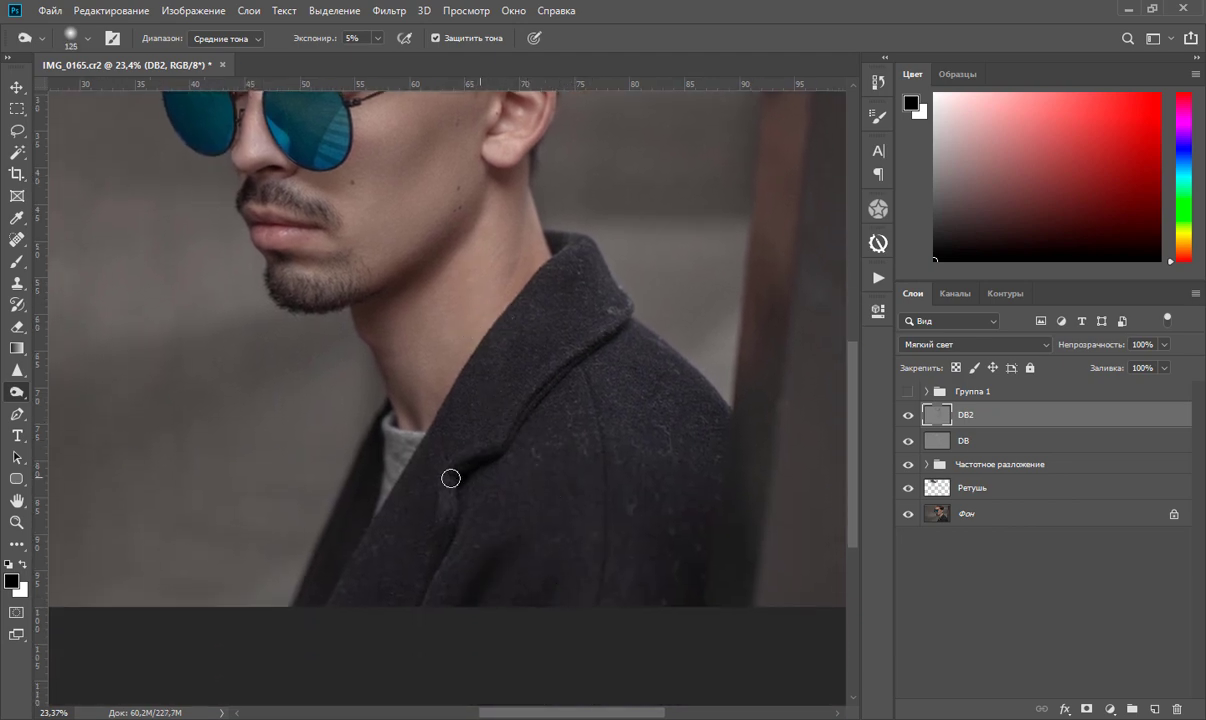
key("bracketright")
key("bracketright")
key("bracketright")
key("bracketright")
key("bracketright")
key("bracketright")
key("bracketright")
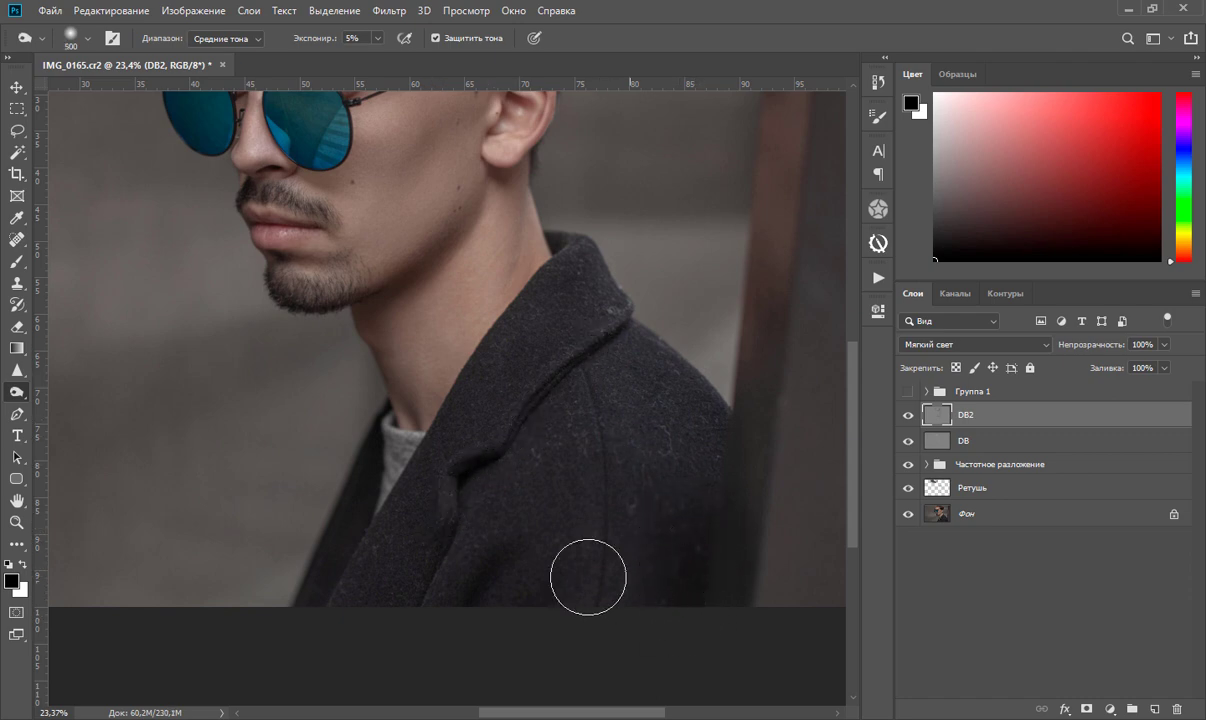
Switch to the Dodge tool with a 500 px brush limited to Midtones.
right_click(20, 395)
left_click(90, 409)
left_click_drag(563, 354, 565, 525)
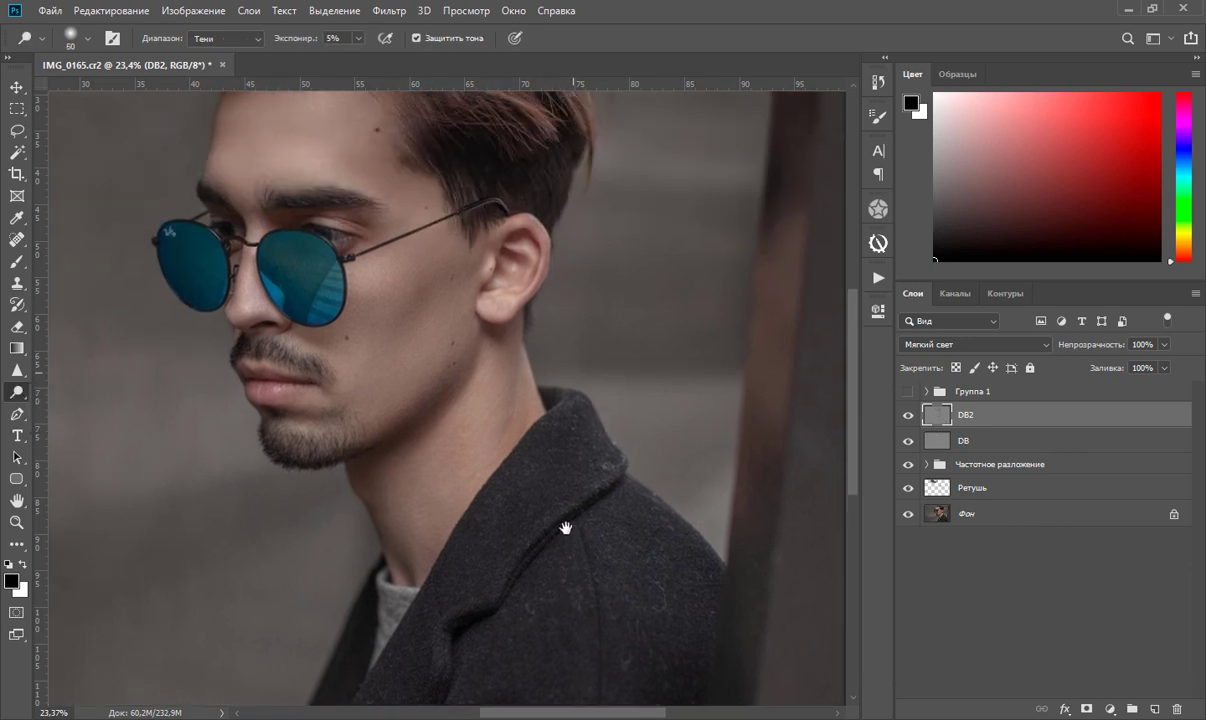
scroll(520, 470, "up", 2)
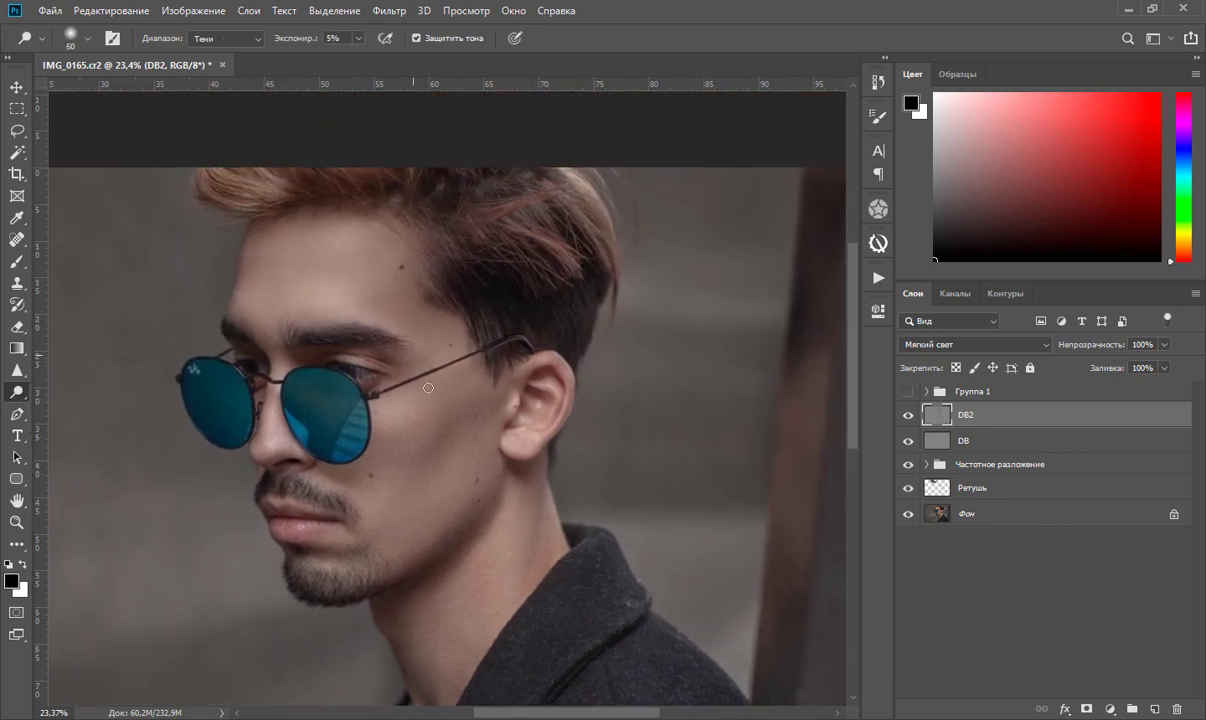
key("bracketright")
key("bracketright")
key("bracketright")
Lighten the beard shading on the chin and cheek with the dodge brush.
key("bracketright")
key("bracketright")
key("bracketright")
key("bracketleft")
key("bracketleft")
key("bracketleft")
key("bracketleft")
key("bracketleft")
key("bracketleft")
key("bracketleft")
left_click(229, 37)
left_click(210, 64)
key("bracketright")
key("bracketright")
key("bracketright")
key("bracketright")
key("bracketright")
key("bracketright")
key("bracketright")
key("bracketright")
key("bracketright")
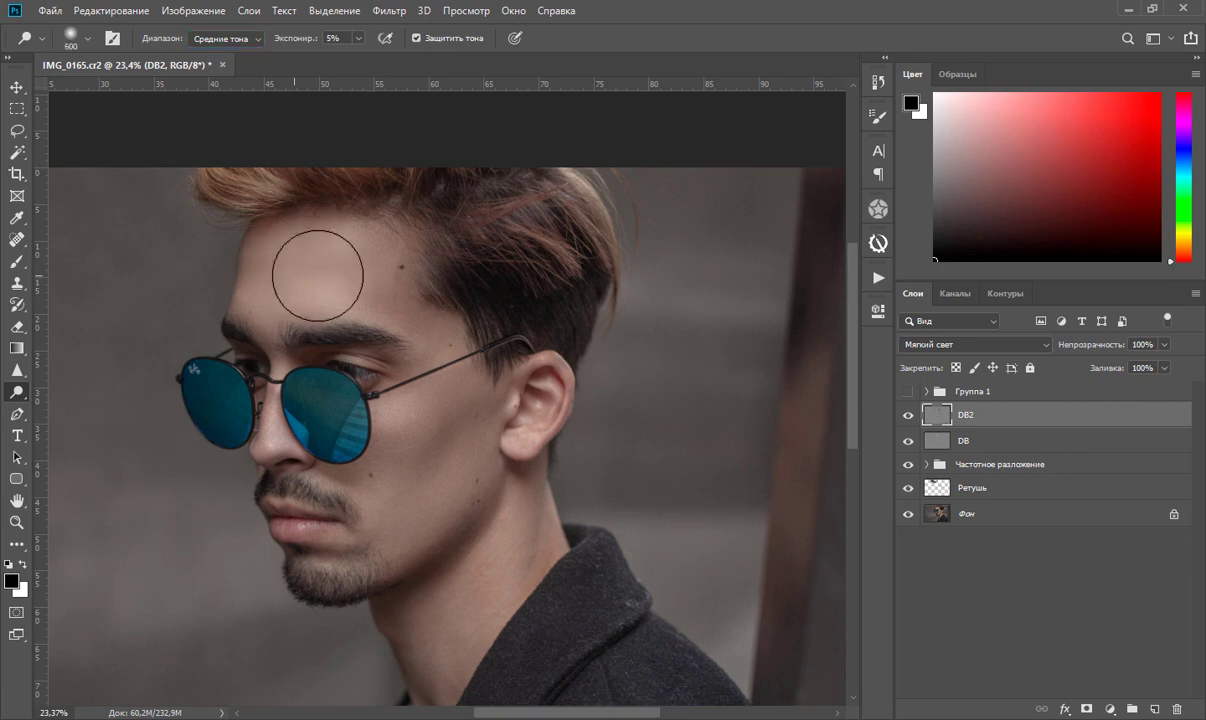
key("bracketleft")
key("bracketleft")
key("bracketleft")
key("bracketleft")
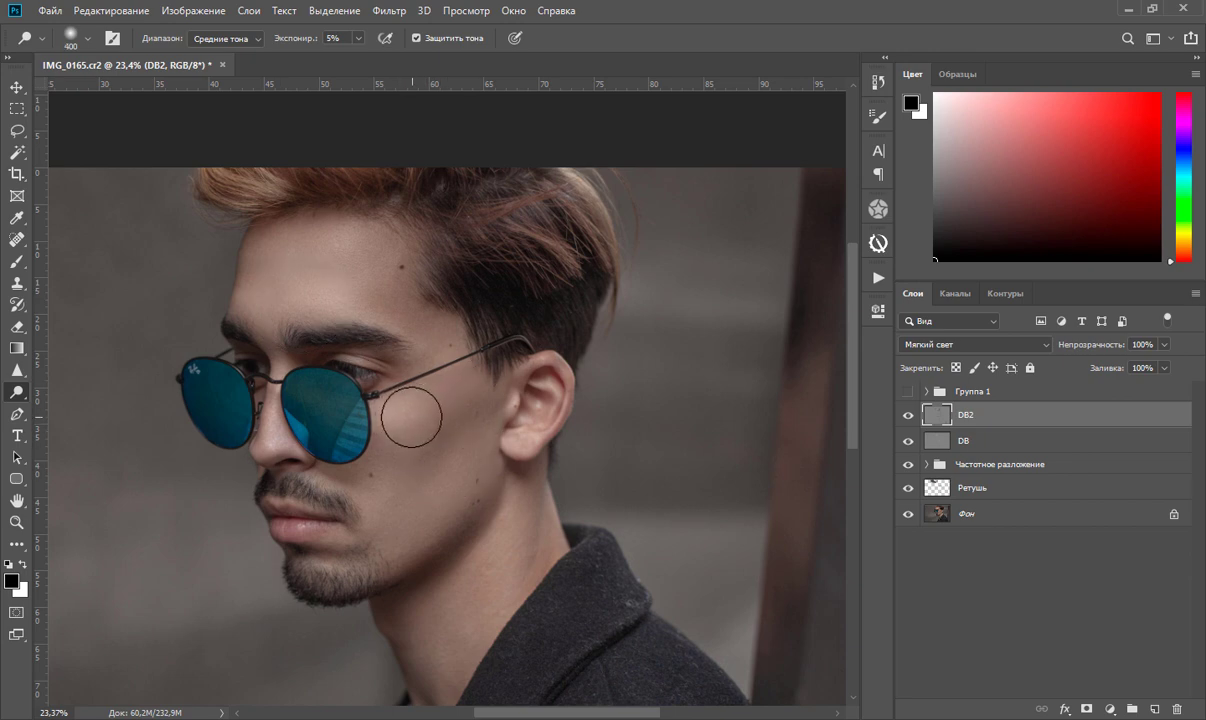
key("bracketleft")
key("bracketleft")
key("bracketright")
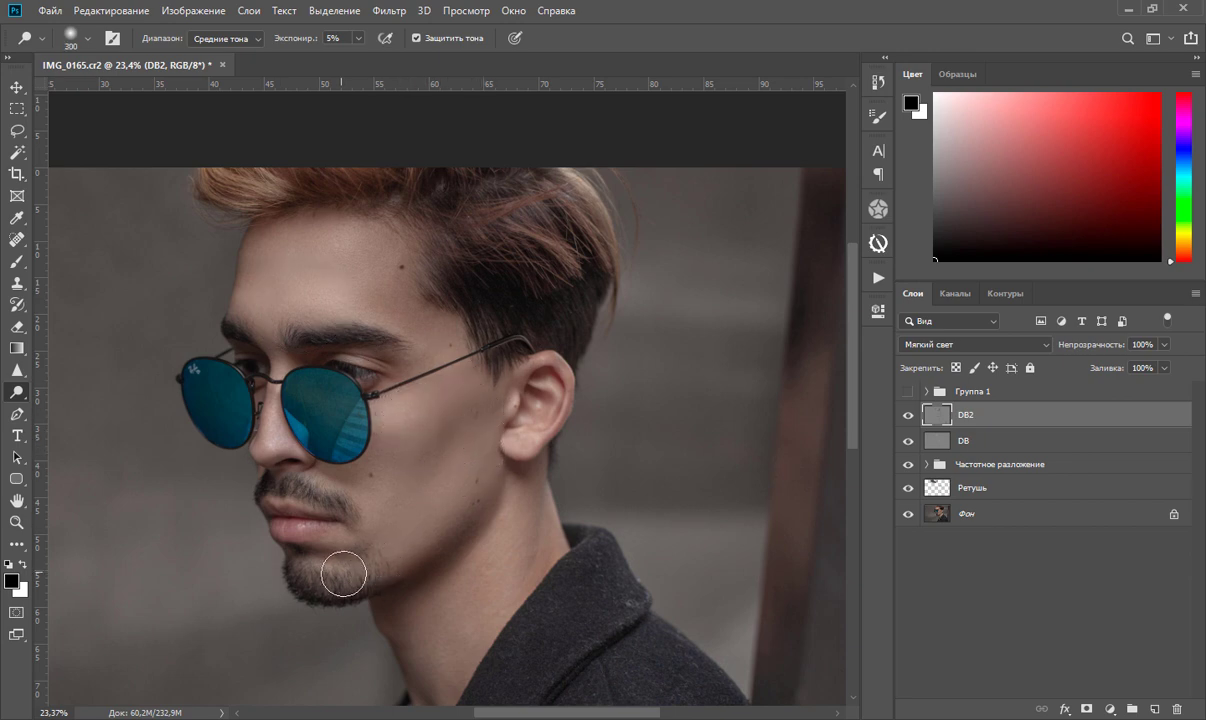
key("bracketright")
left_click_drag(398, 626, 265, 473)
key("bracketleft")
key("bracketleft")
key("bracketleft")
key("bracketright")
key("bracketright")
key("bracketright")
key("bracketright")
key("bracketright")
Toggle DB2 visibility to compare the dodging, then shrink the brush to 250.
left_click(908, 414)
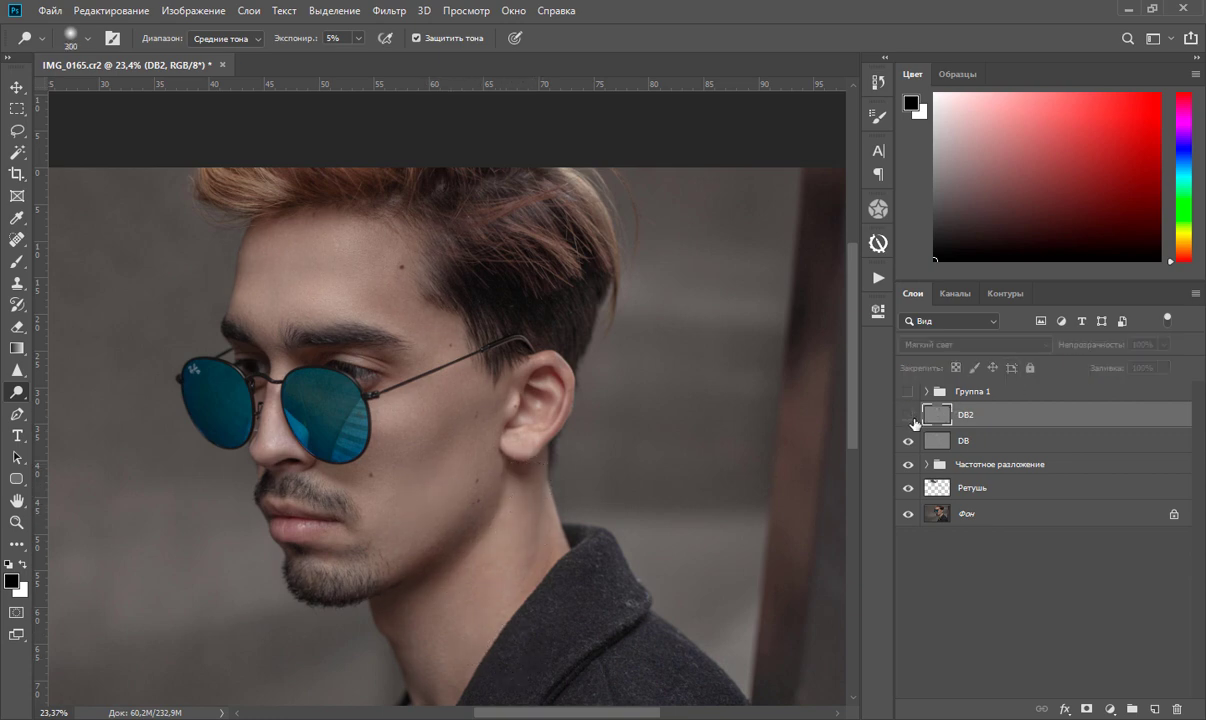
left_click(908, 414)
left_click(908, 414)
left_click(908, 414)
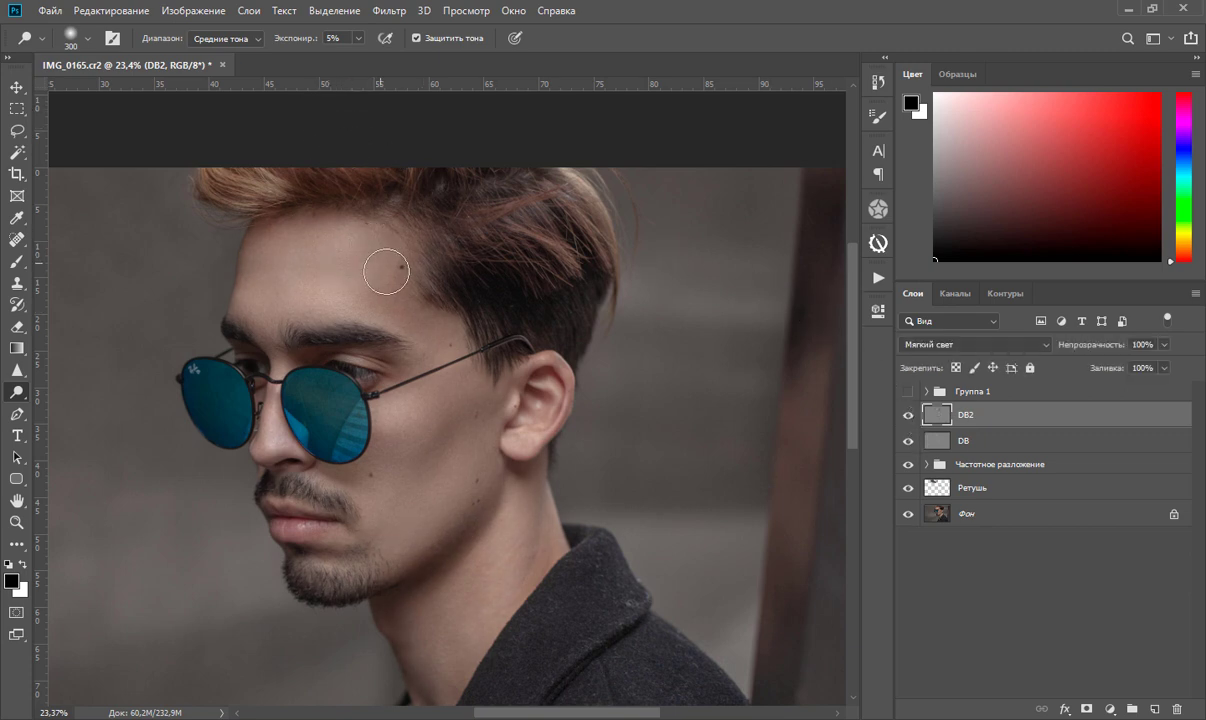
key("bracketleft")
key("bracketleft")
key("bracketleft")
key("bracketleft")
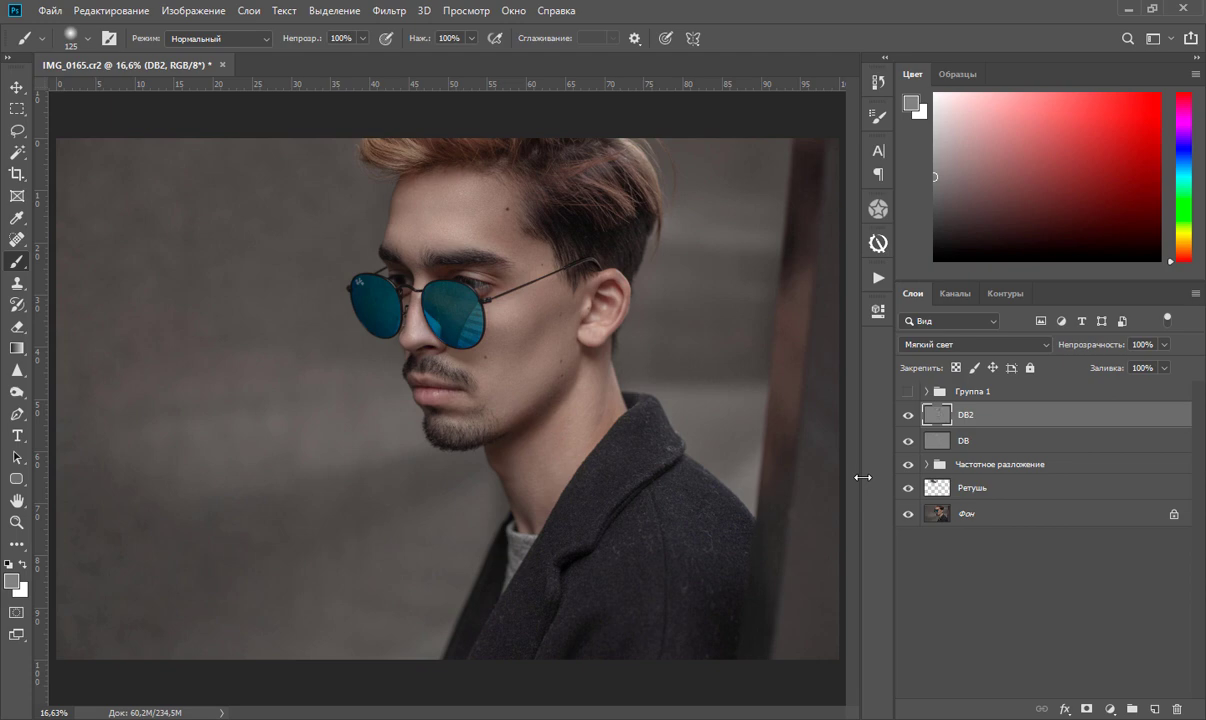
Merge all visible layers into a new layer and start an Iris Blur centred on the glasses.
key("ctrl+shift+alt+e")
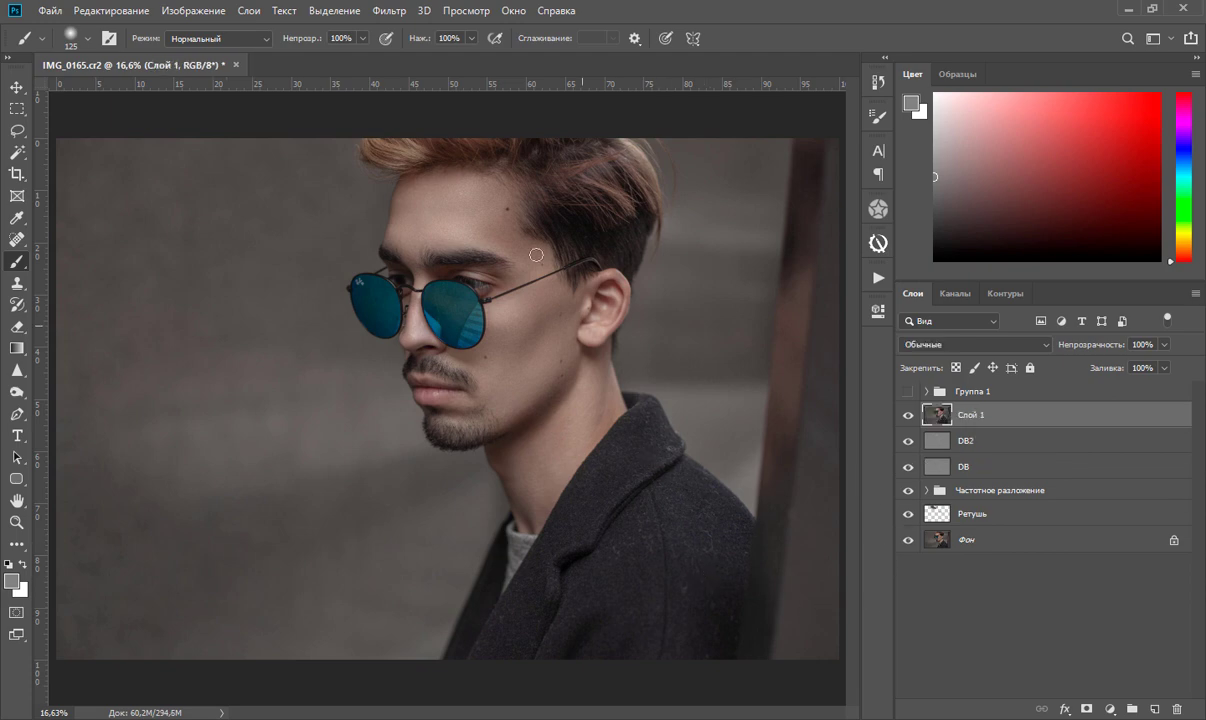
left_click(389, 11)
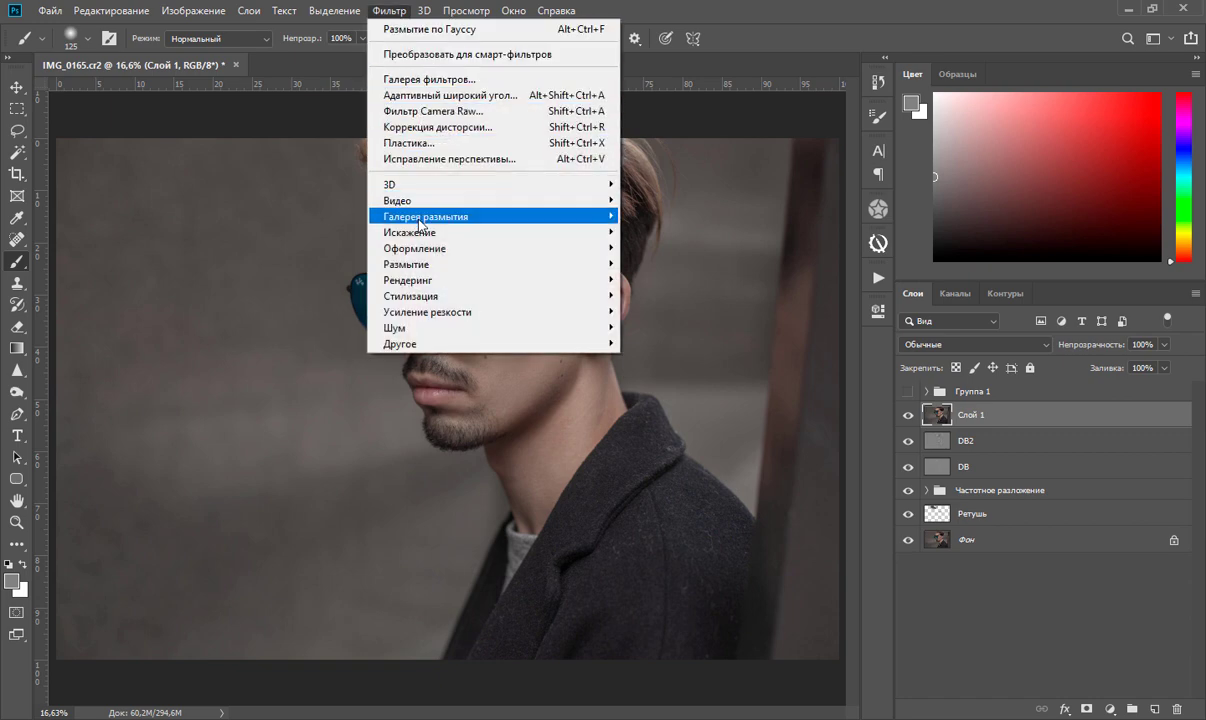
mouse_move(440, 216)
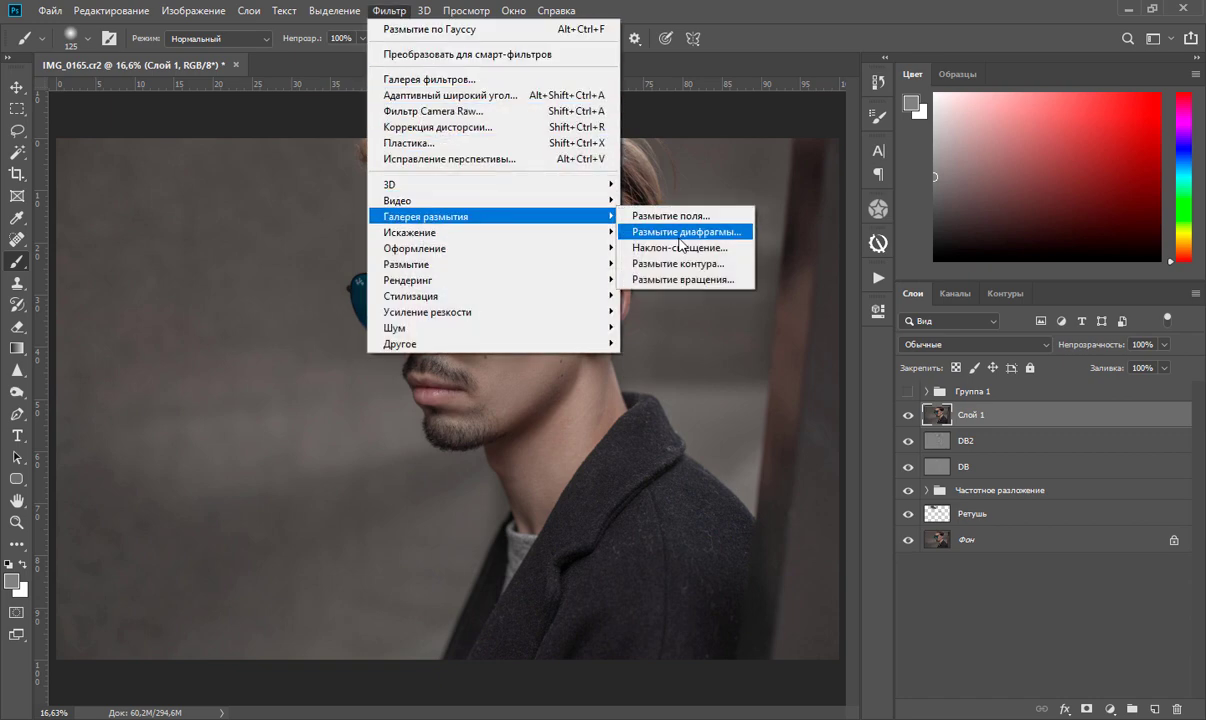
left_click(683, 233)
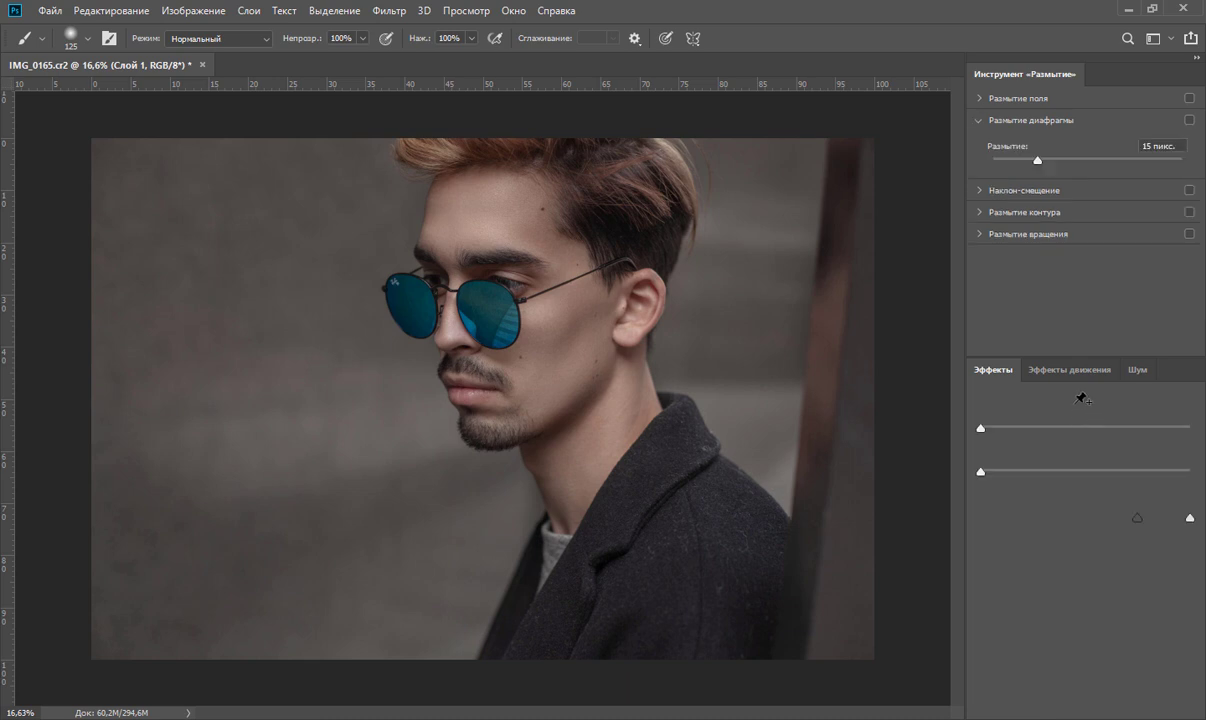
mouse_move(636, 414)
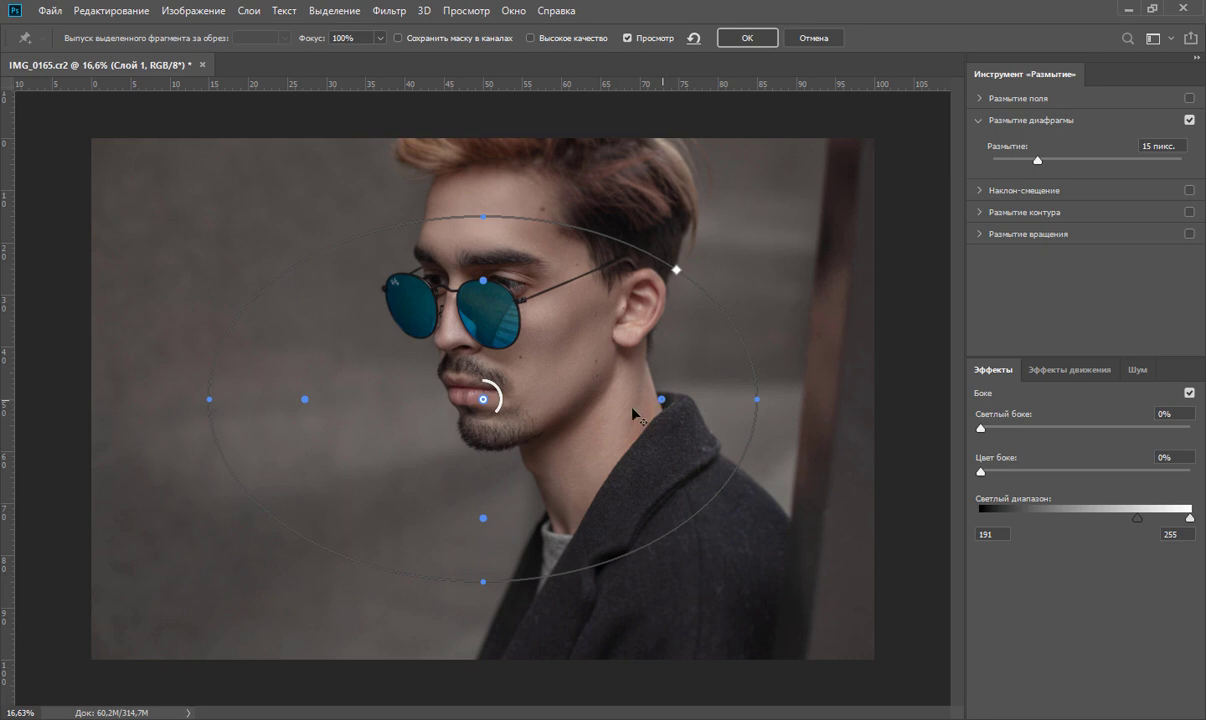
left_click_drag(661, 399, 625, 411)
left_click_drag(480, 203, 492, 176)
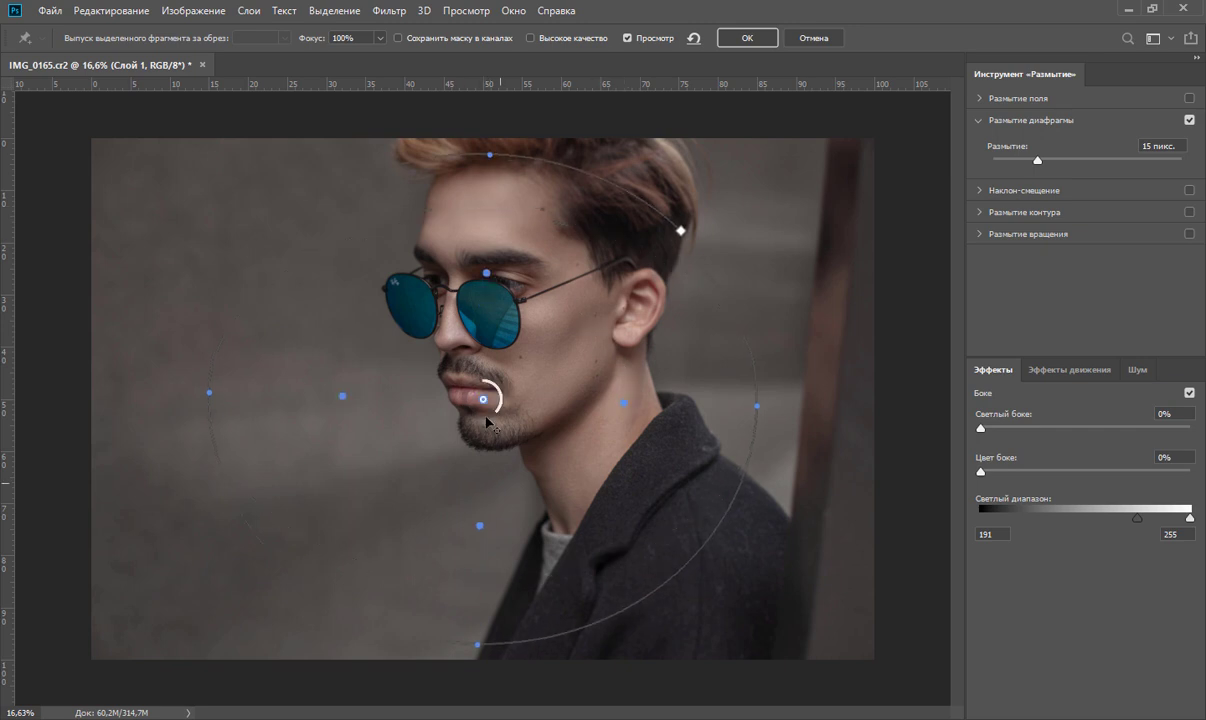
left_click_drag(484, 399, 487, 332)
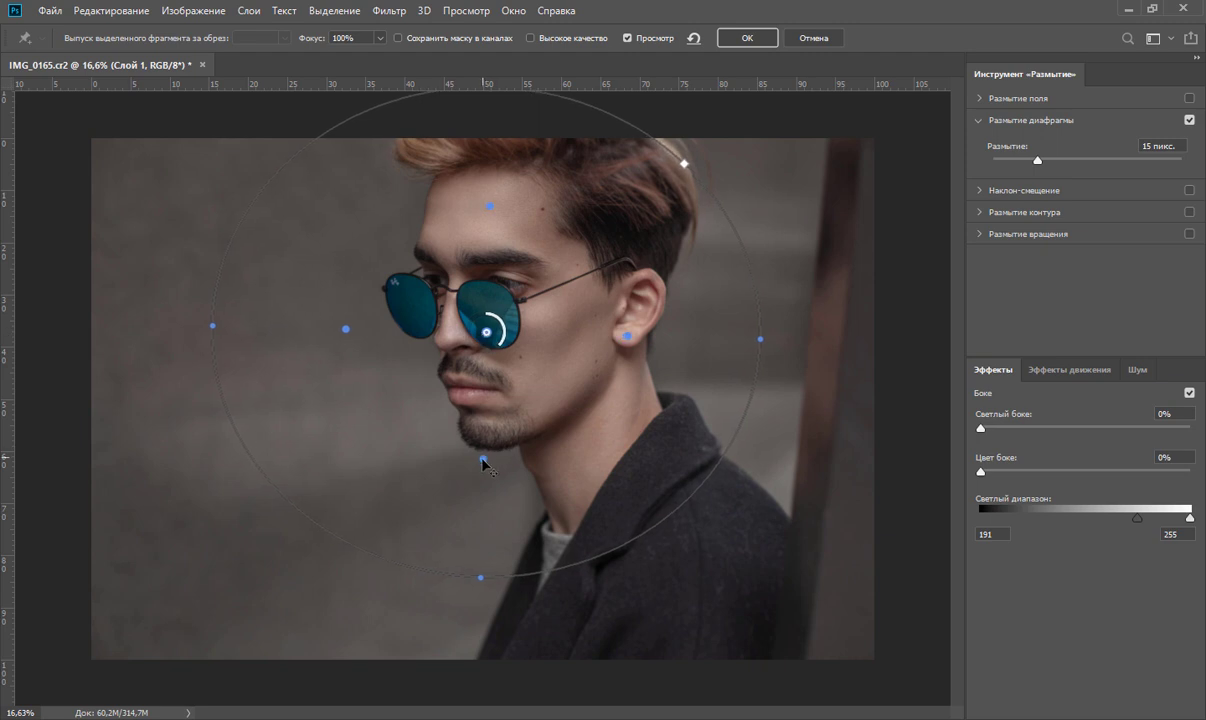
Fit the iris blur ellipse around the face down to the chin and apply 24 px blur.
left_click_drag(484, 461, 489, 429)
left_click_drag(480, 576, 440, 672)
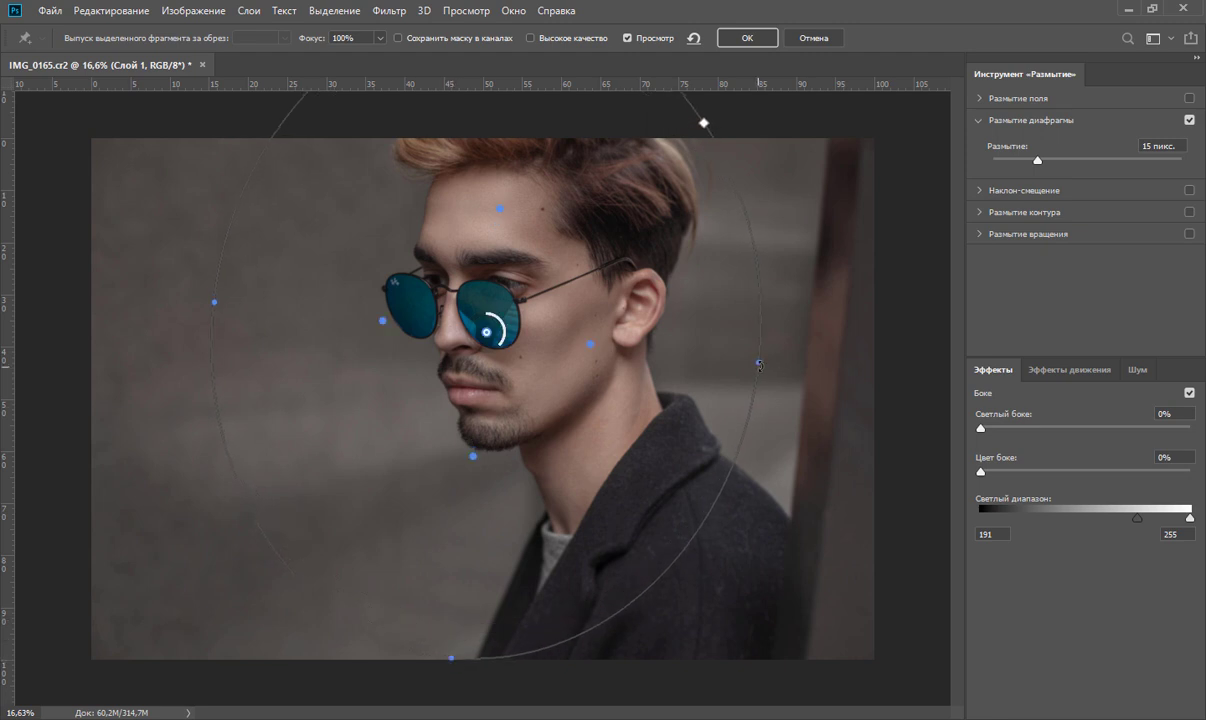
left_click_drag(760, 364, 790, 371)
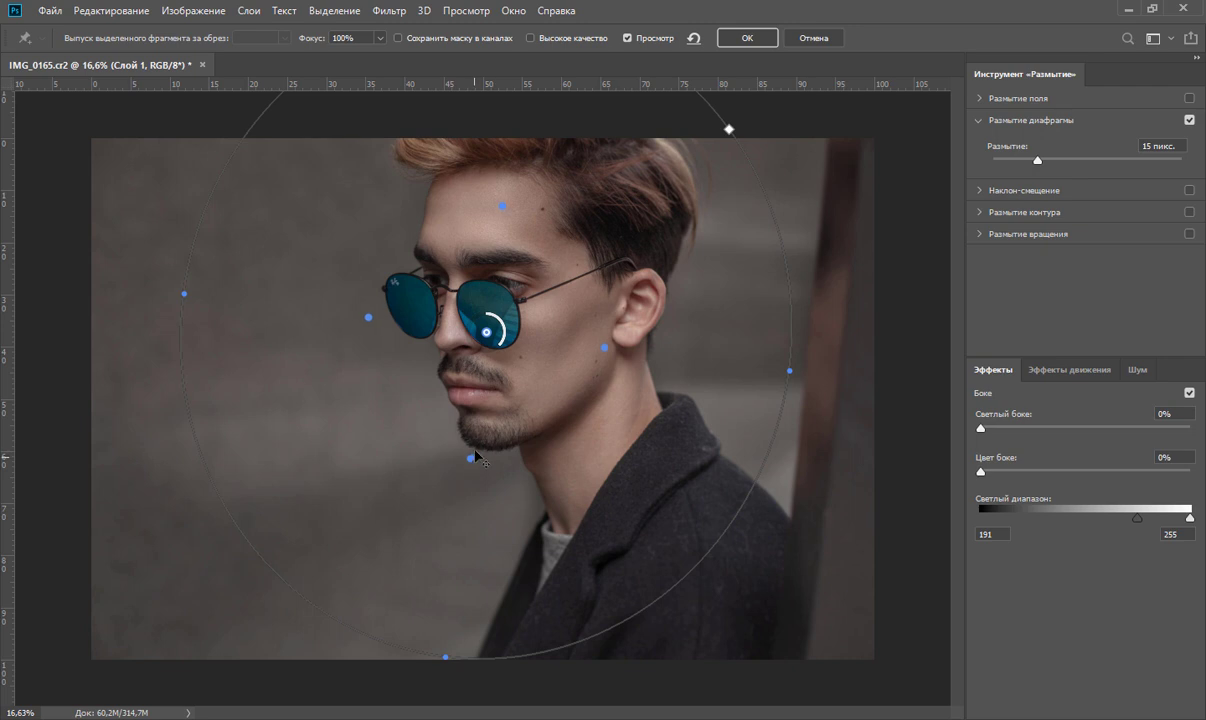
left_click_drag(474, 457, 465, 440)
left_click_drag(1039, 161, 1049, 160)
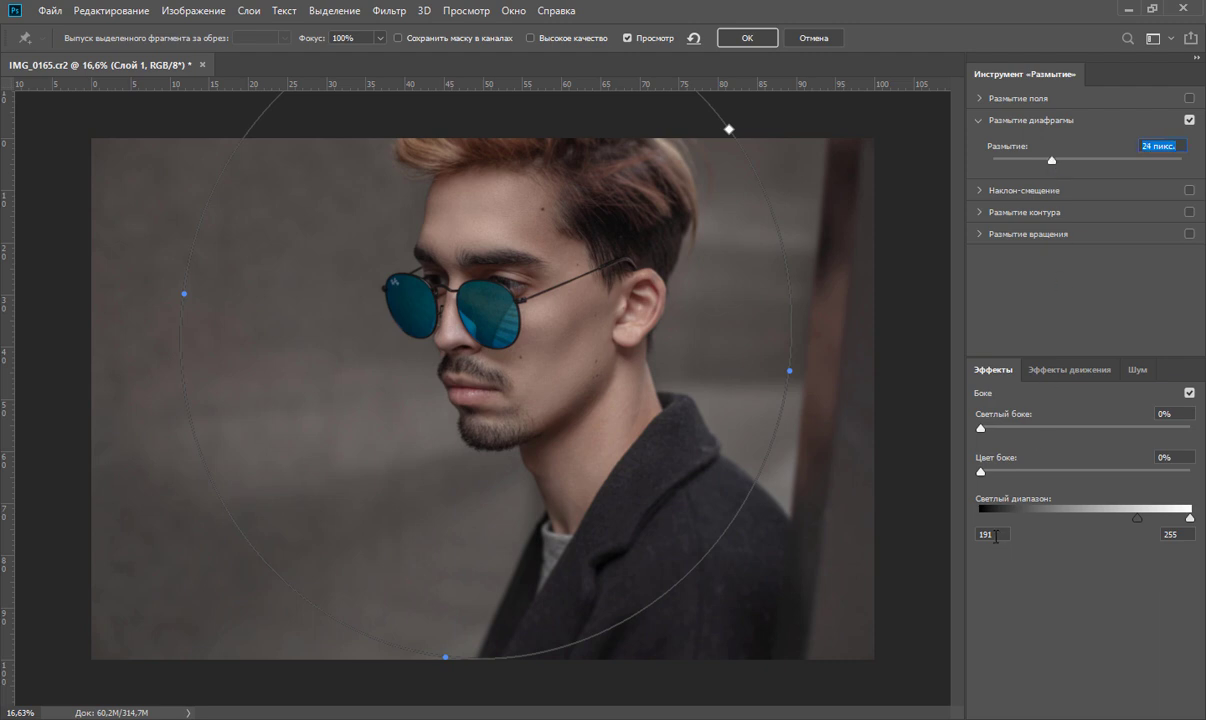
left_click(771, 44)
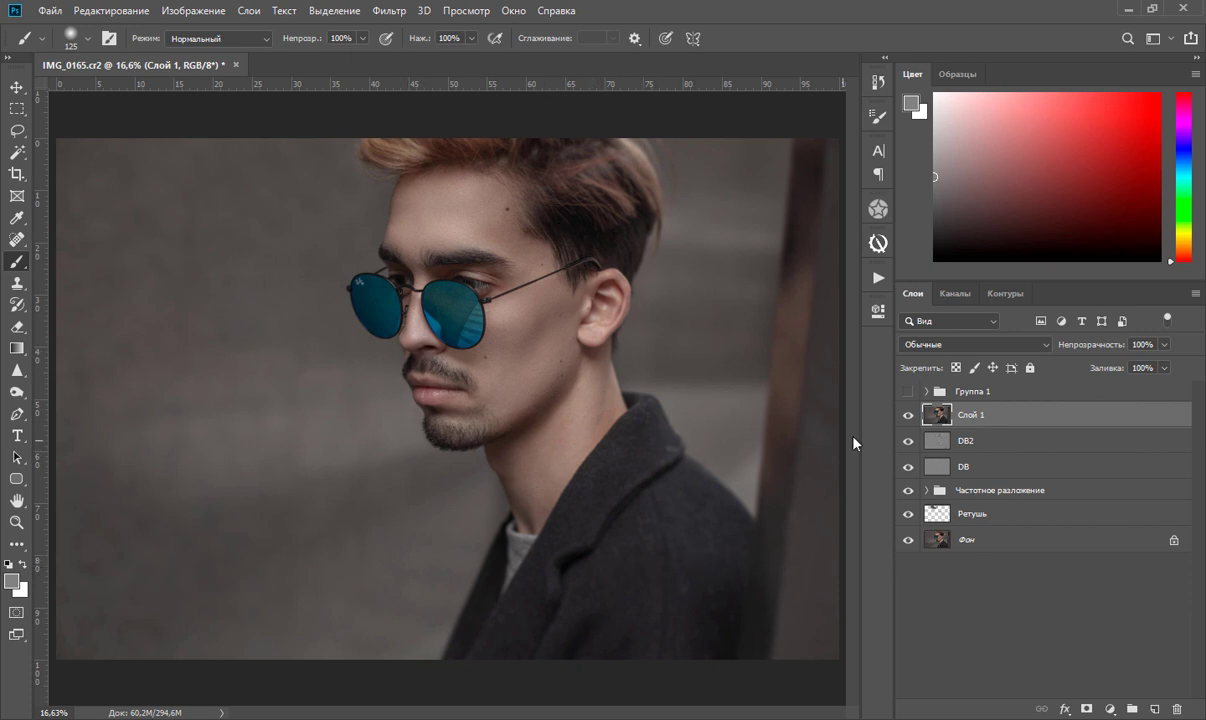
Rename Слой 1 to Фокус and duplicate it with Ctrl+J as Фокус копия.
double_click(969, 416)
type("Air")
key("BackSpace")
key("BackSpace")
key("BackSpace")
type("Фо")
type("кус")
key("Return")
key("ctrl+j")
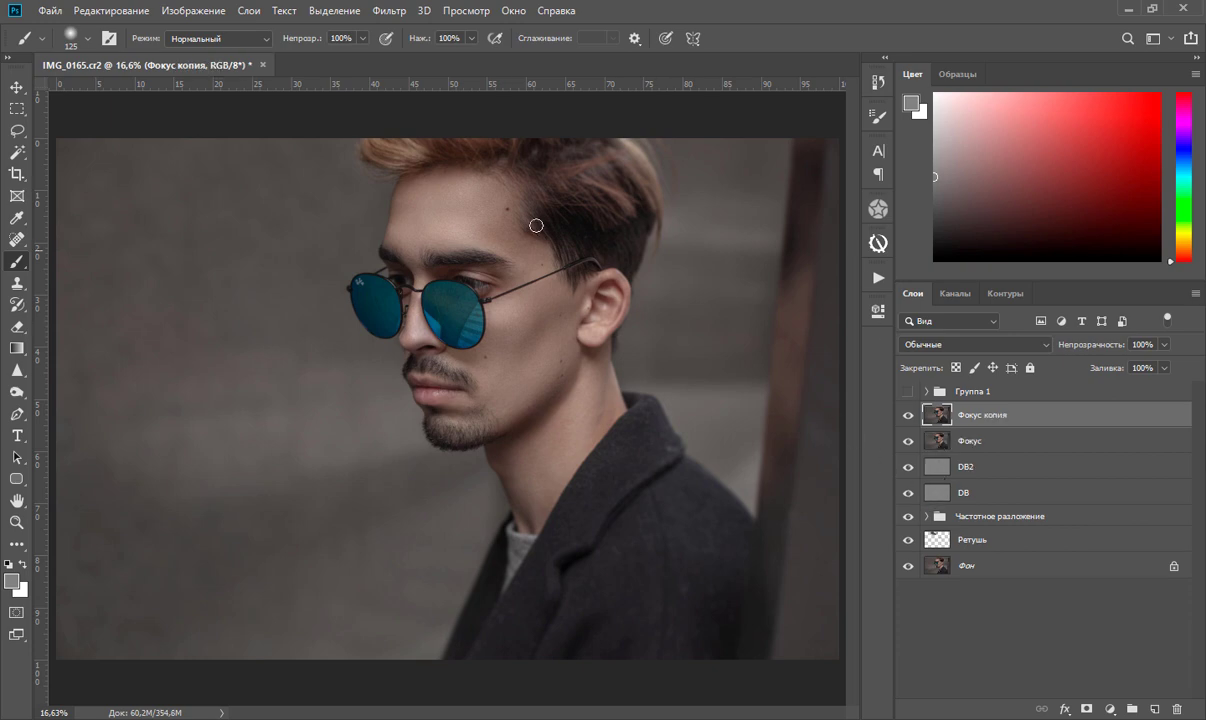
Open Unsharp Mask on Фокус копия and preview the glasses, nose and lips at 25%.
left_click(398, 12)
mouse_move(428, 312)
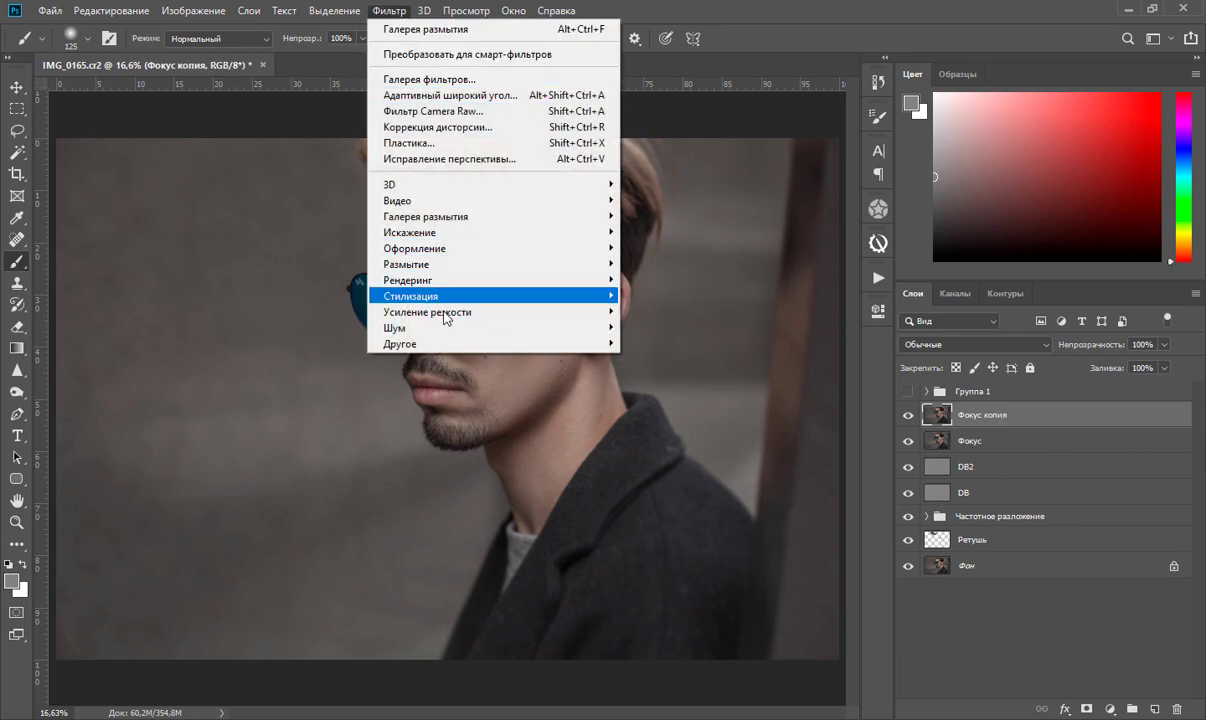
left_click(688, 328)
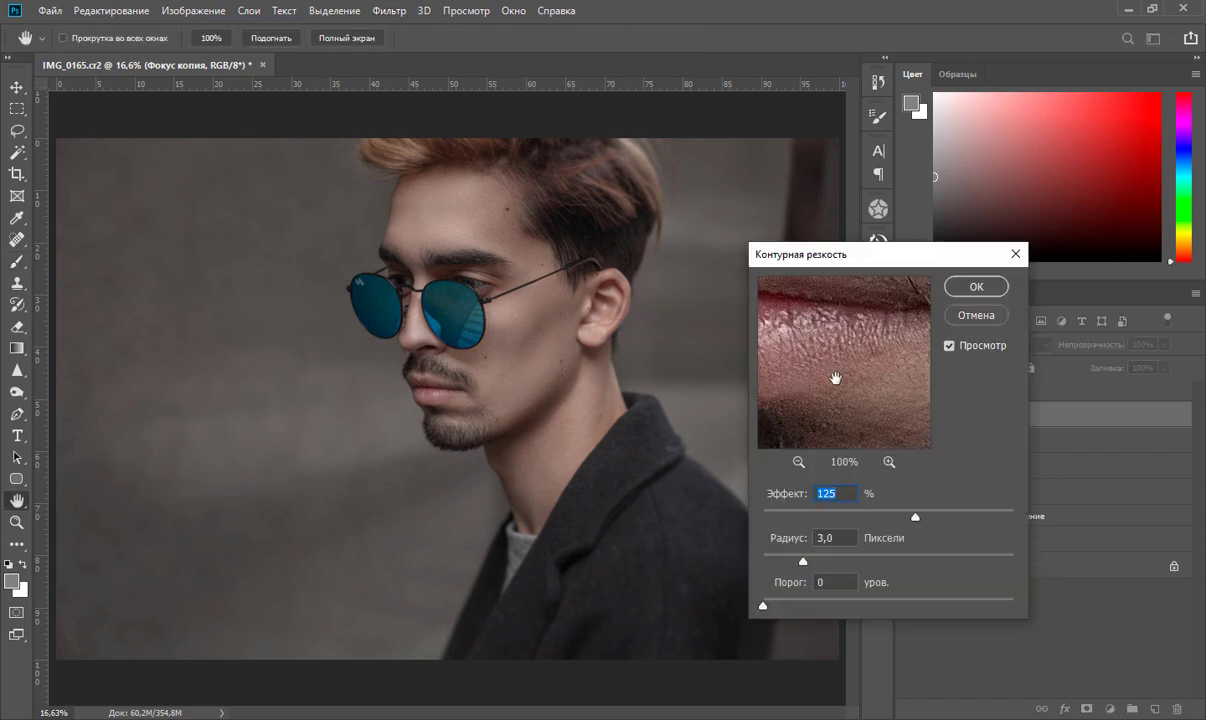
mouse_move(799, 331)
left_mouse_down()
mouse_move(842, 398)
mouse_move(888, 398)
left_mouse_up()
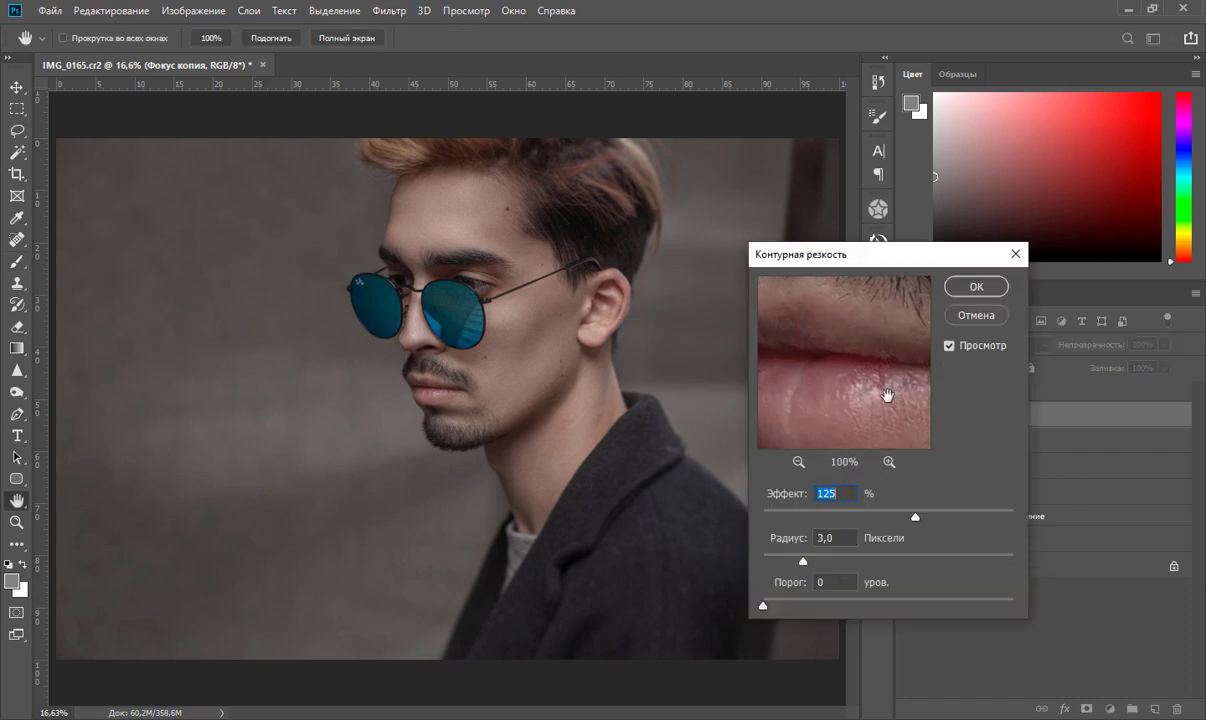
left_click(798, 462)
left_click(798, 462)
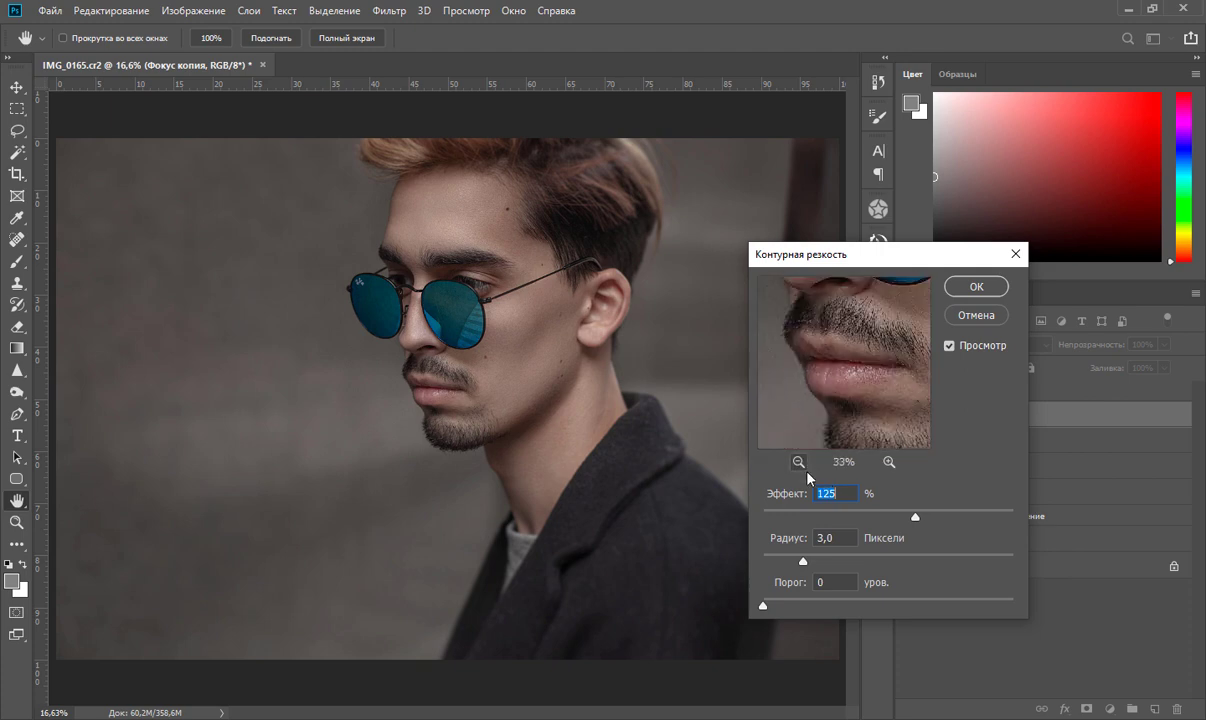
left_click_drag(856, 350, 816, 404)
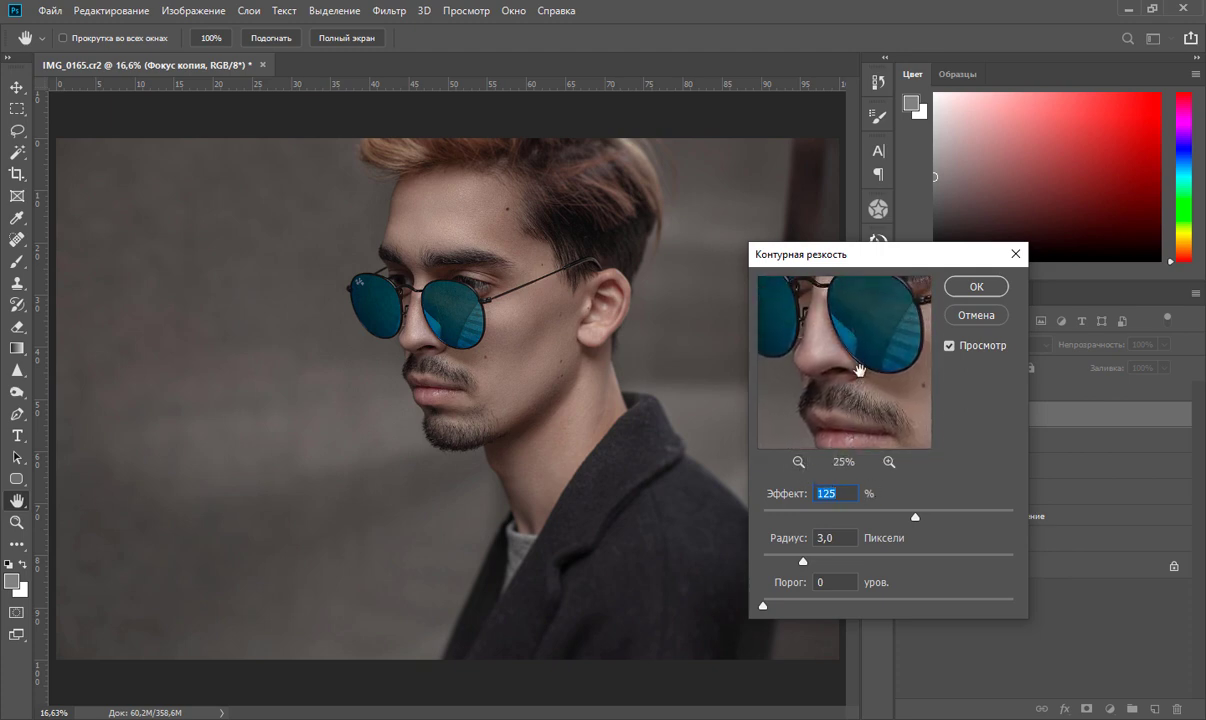
mouse_move(849, 361)
left_mouse_down()
mouse_move(836, 395)
mouse_move(832, 382)
mouse_move(840, 390)
left_mouse_up()
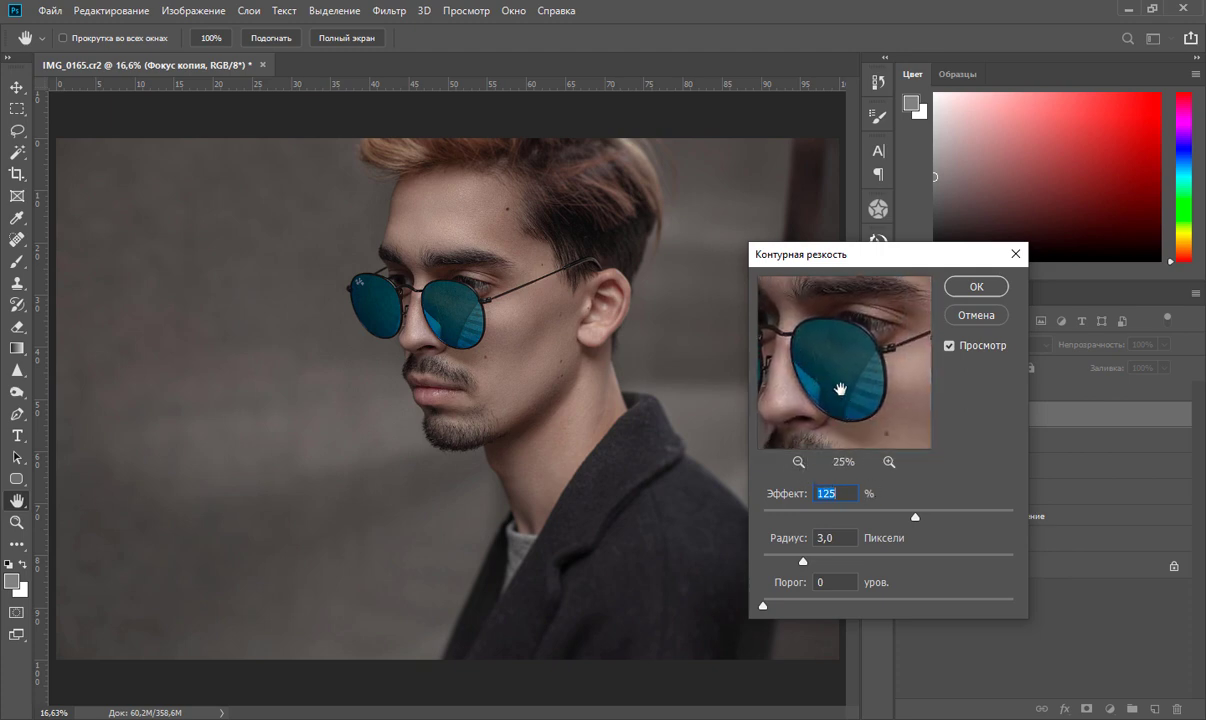
left_click_drag(840, 440, 856, 382)
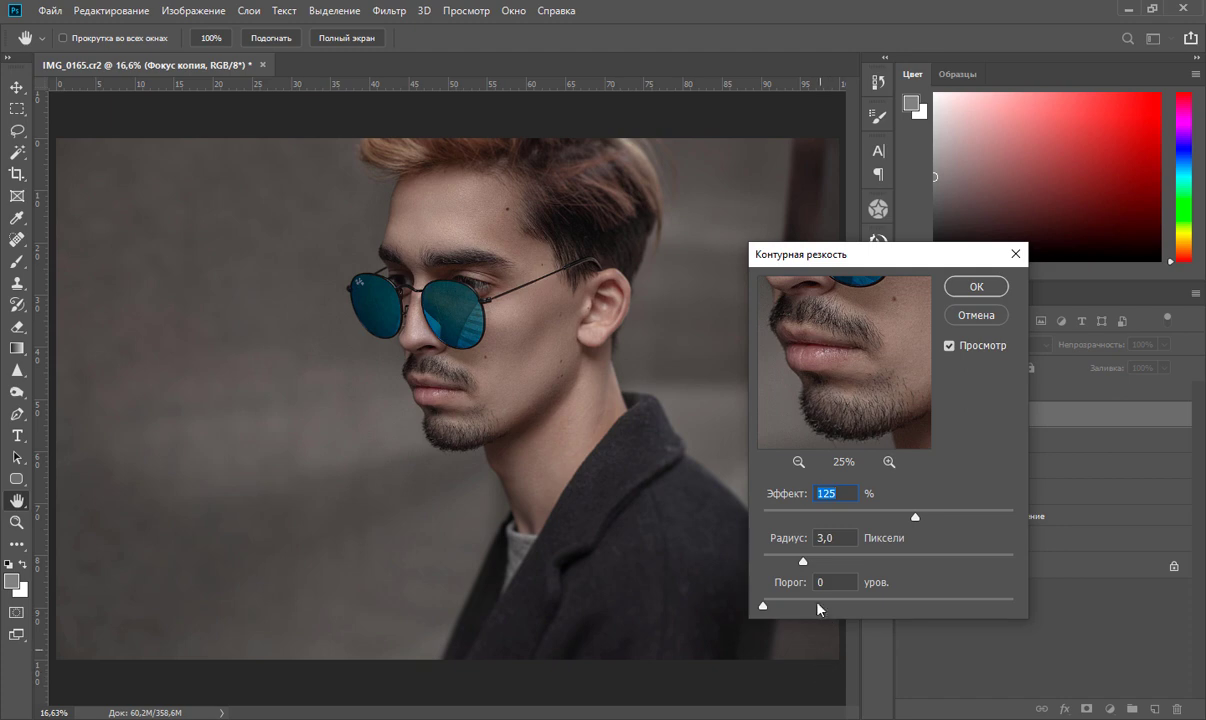
Check the eye and beard in the preview, then apply 125% amount, 3.0 px radius, 0 threshold.
mouse_move(872, 344)
left_mouse_down()
mouse_move(869, 394)
mouse_move(824, 406)
left_mouse_up()
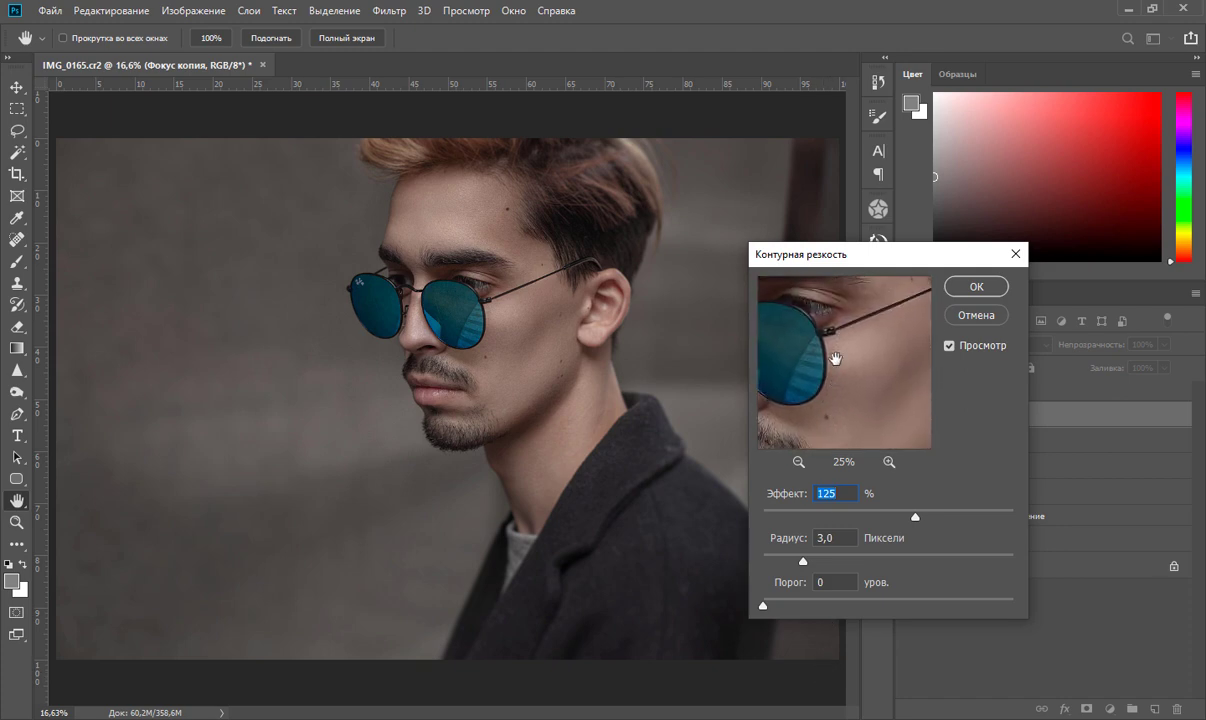
mouse_move(837, 353)
left_mouse_down()
mouse_move(891, 392)
mouse_move(843, 336)
mouse_move(875, 380)
mouse_move(866, 268)
left_mouse_up()
left_click_drag(852, 420, 834, 358)
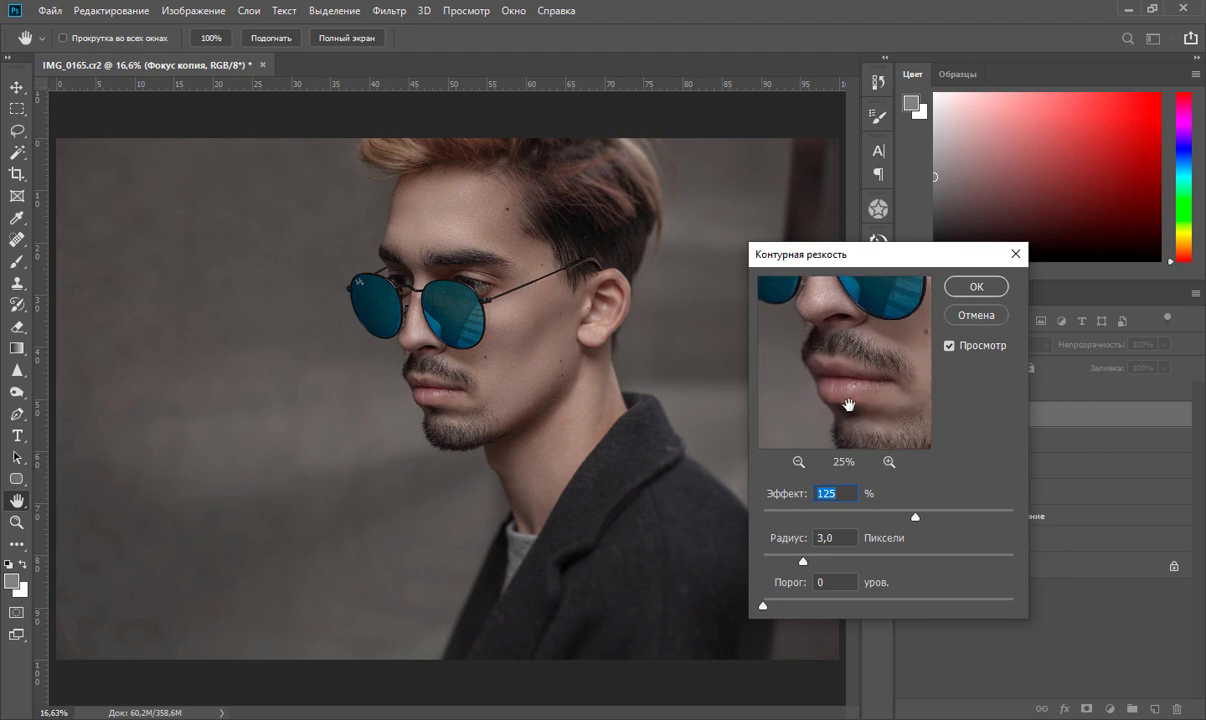
left_click_drag(848, 404, 846, 387)
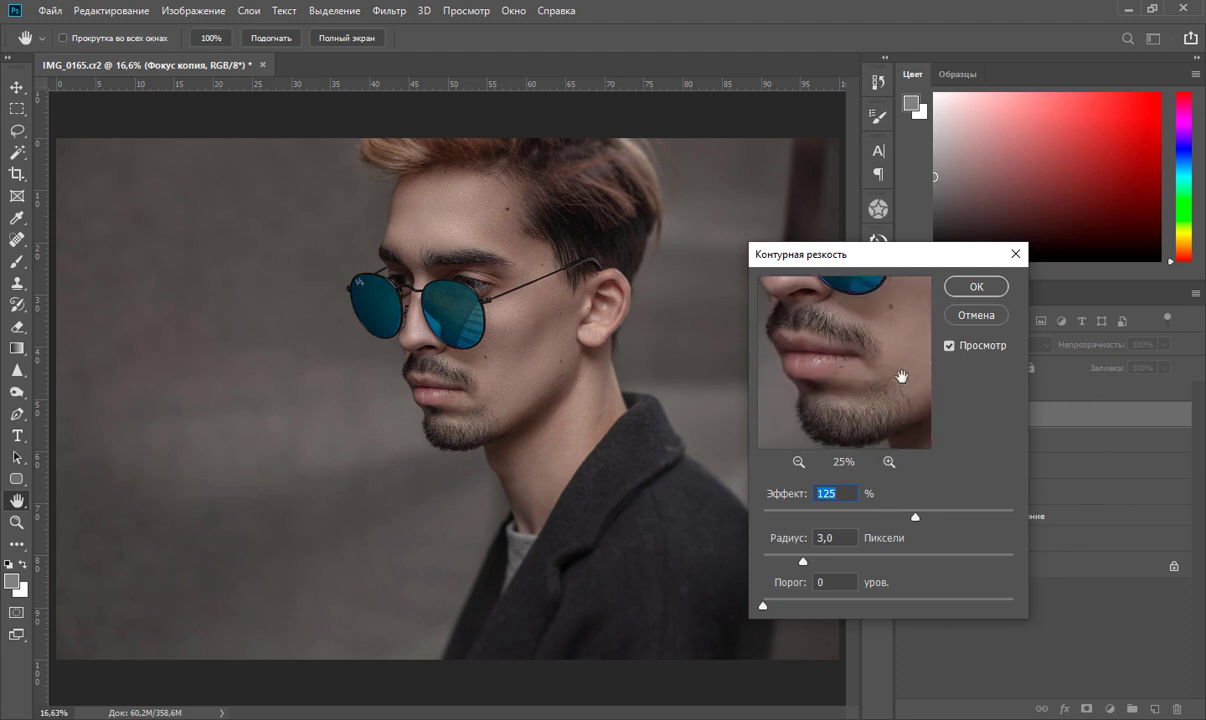
left_click(978, 287)
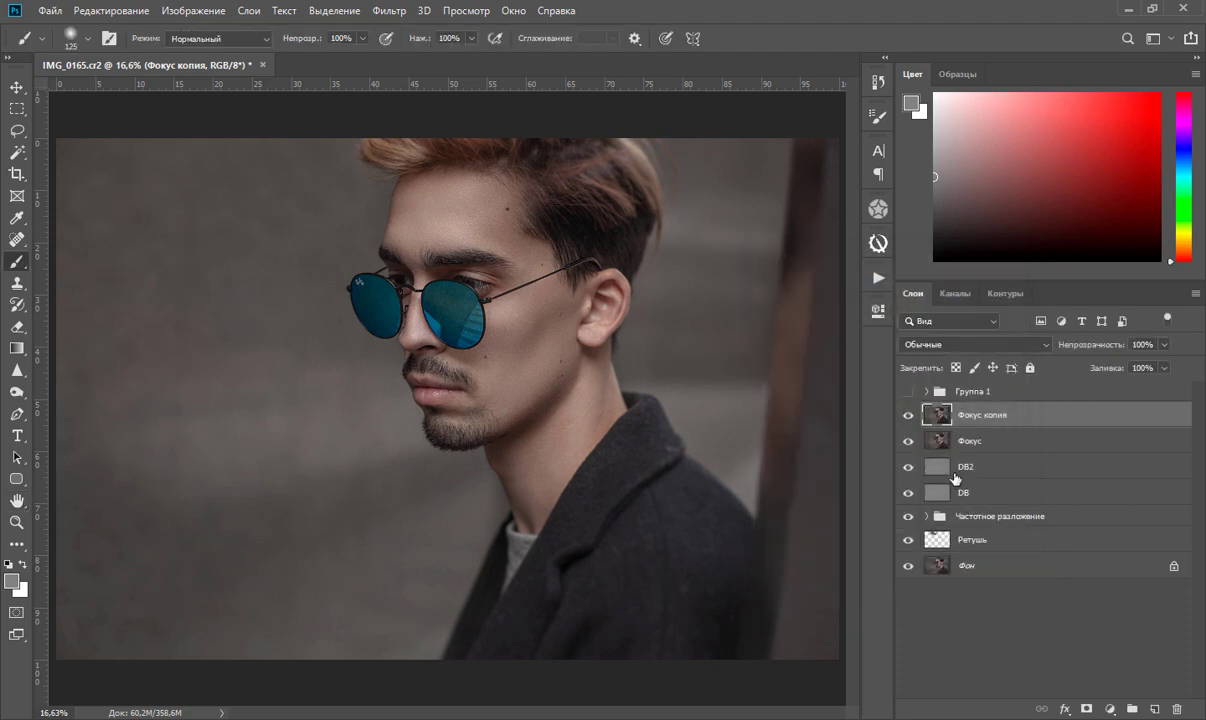
Rename the Фокус копия layer to Резкость, correcting a typo in the name.
double_click(983, 414)
type("Р")
type("езкл")
key("BackSpace")
type("ость")
key("Return")
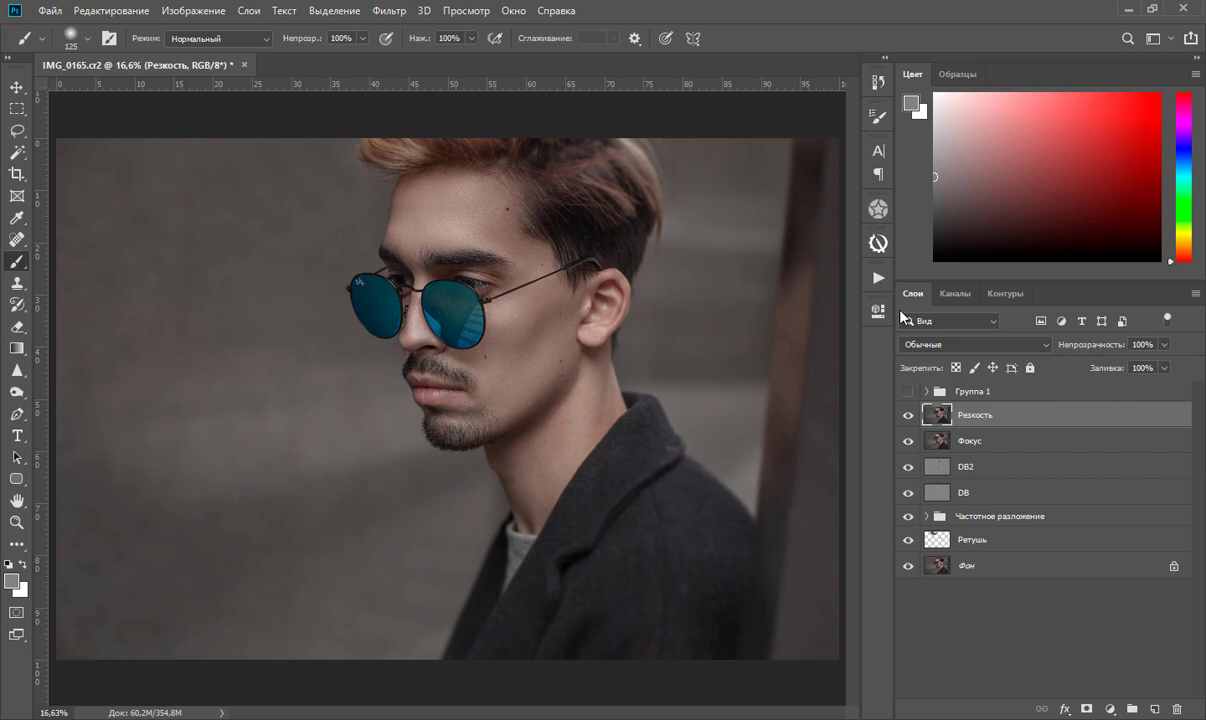
Add a Поиск цвета (Color Lookup) layer above Резкость and browse its 3D LUT file list.
left_click(1112, 710)
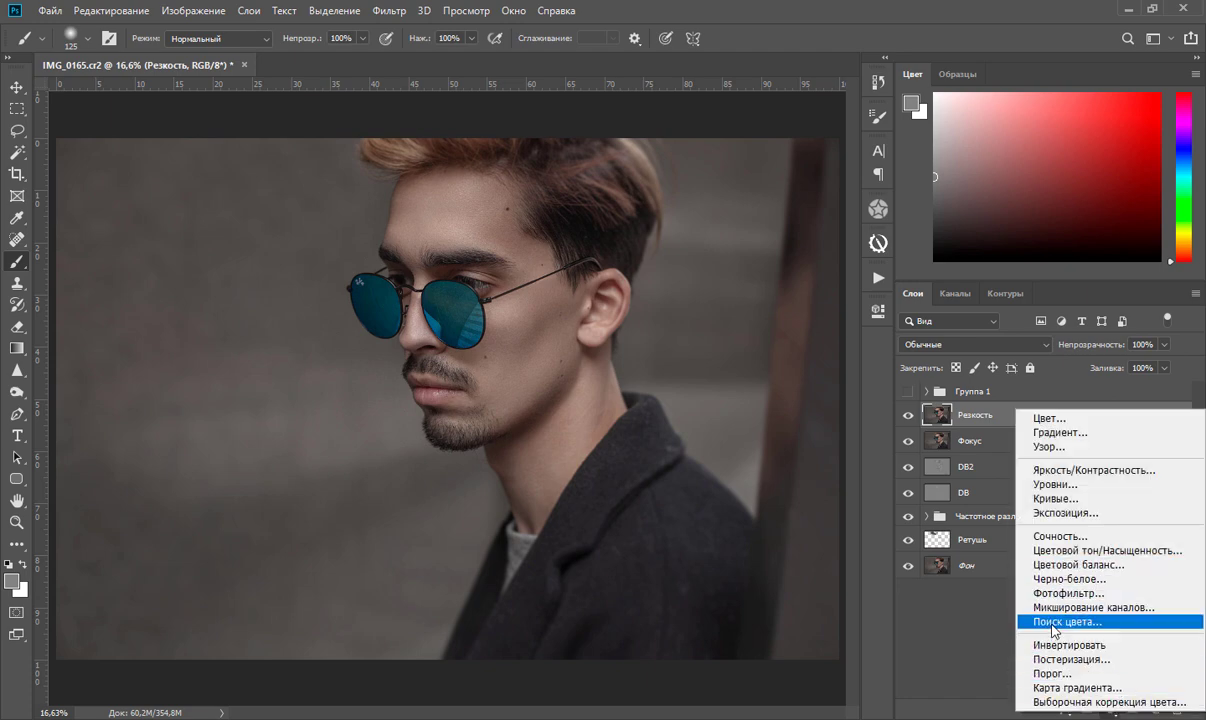
left_click(1054, 622)
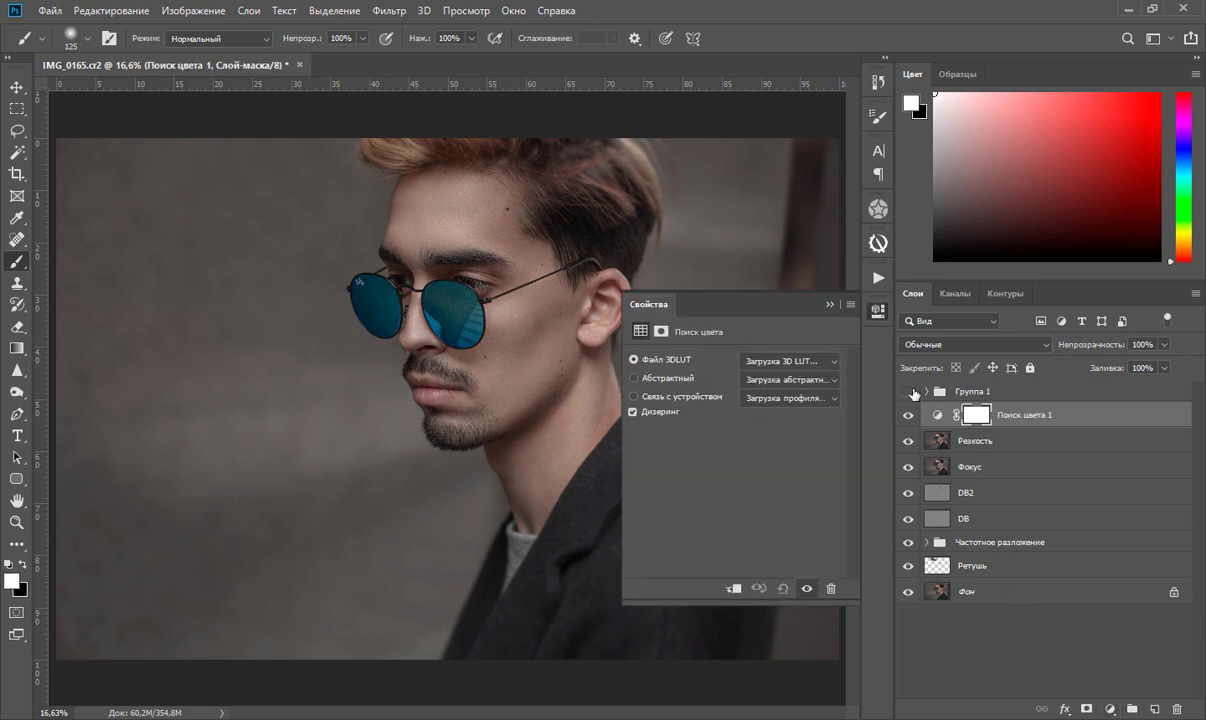
left_click(790, 360)
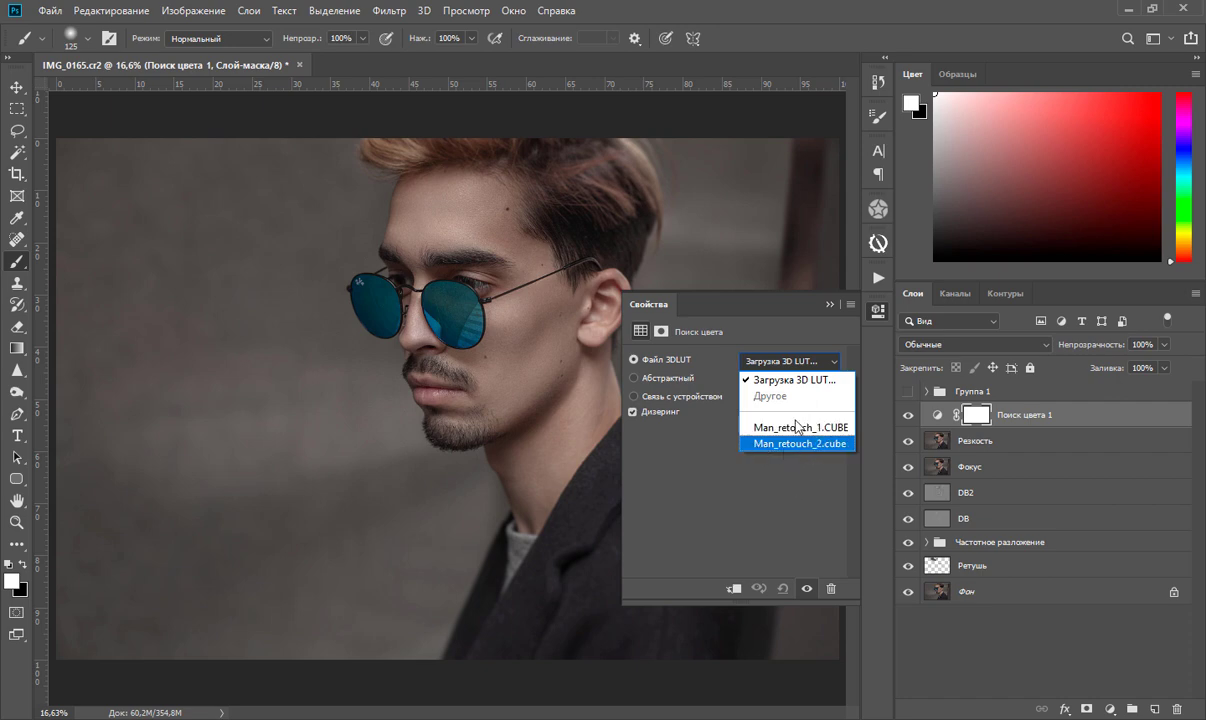
left_click(811, 469)
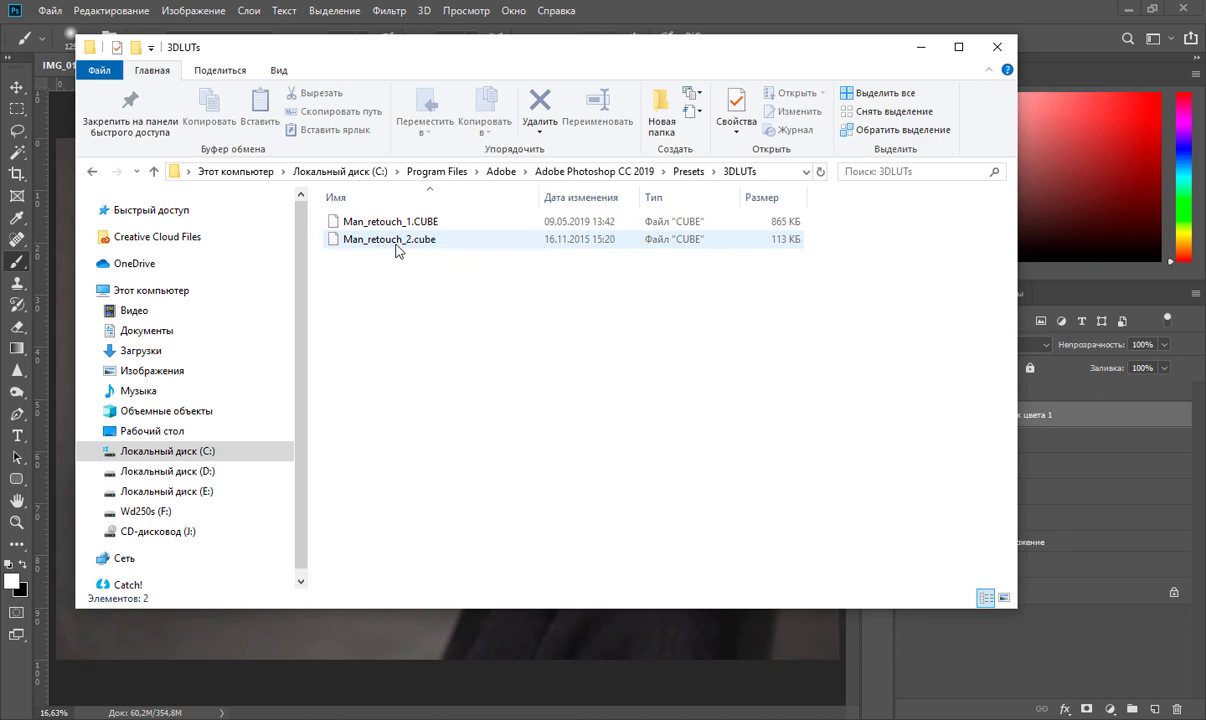
left_click(921, 47)
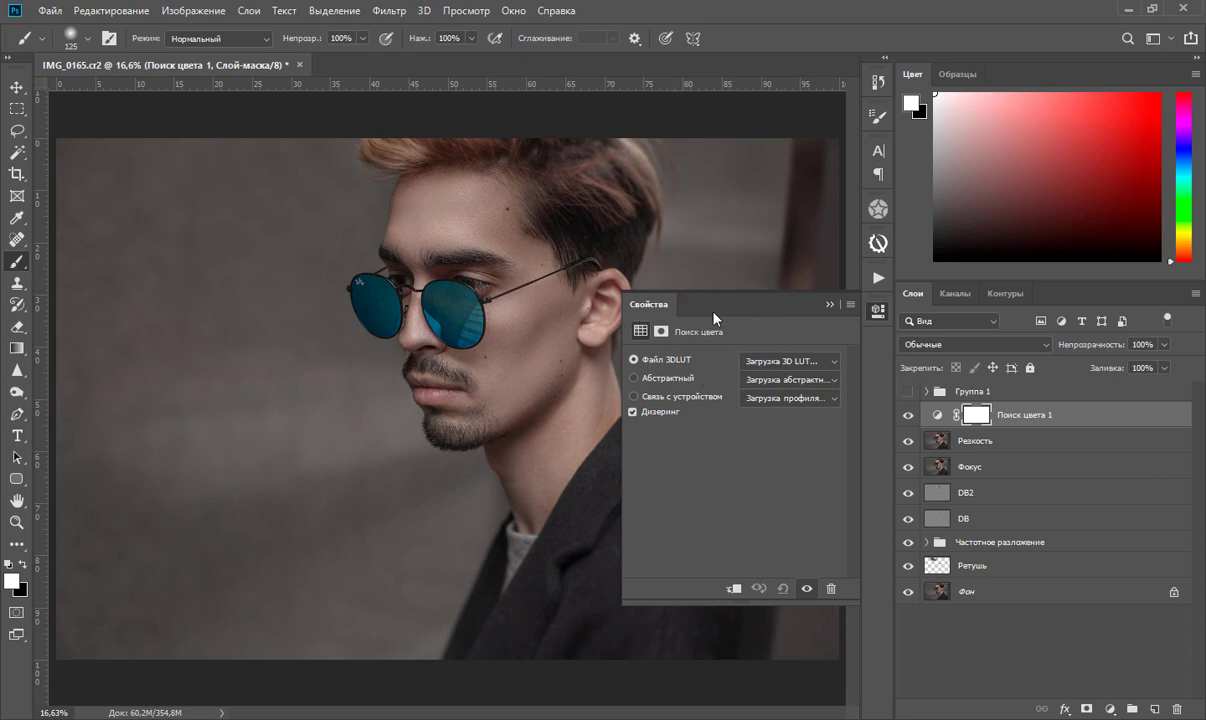
Load Man_retouch_1.CUBE into Поиск цвета 1 and lower the layer opacity to 25%.
left_click(822, 363)
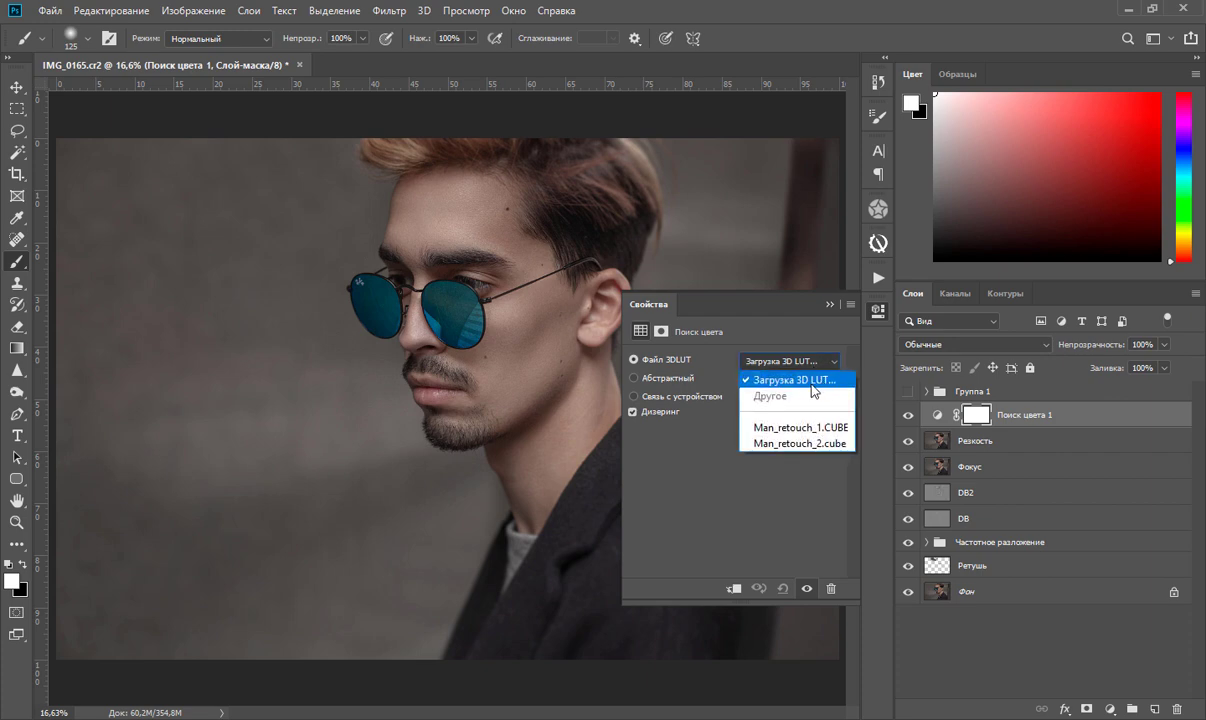
left_click(760, 427)
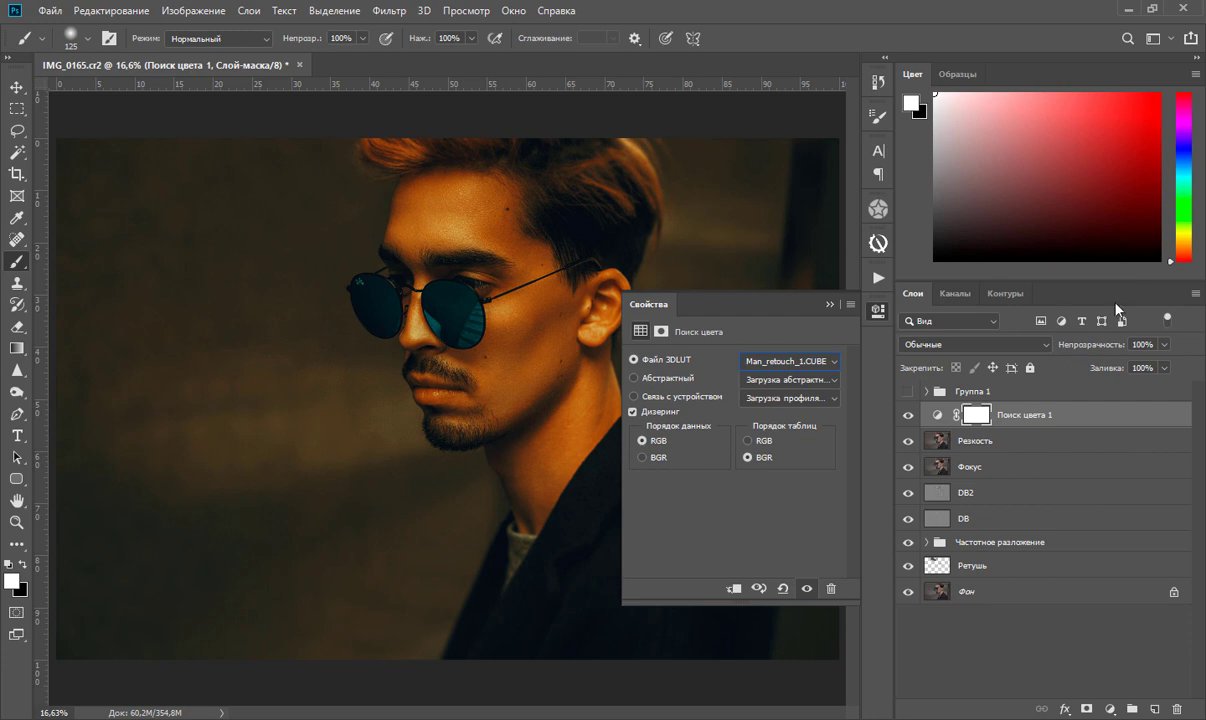
left_click(1164, 344)
left_click_drag(1142, 368, 1116, 362)
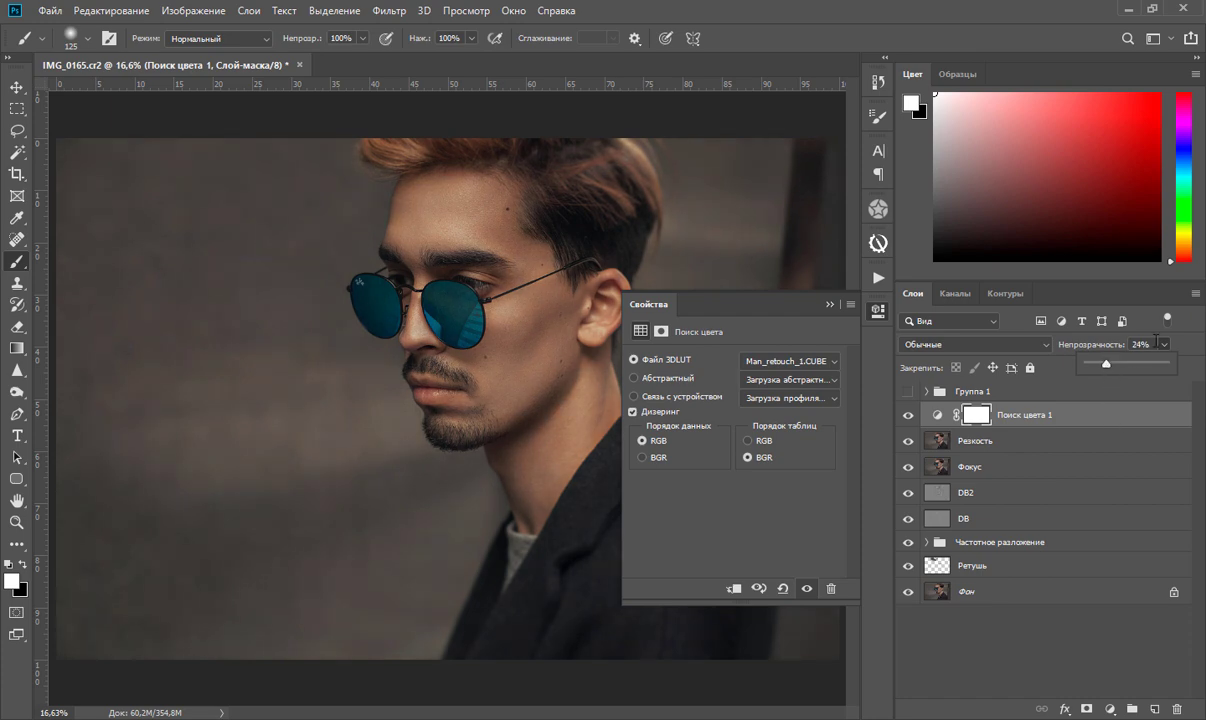
left_click_drag(1108, 363, 1107, 363)
key("Up")
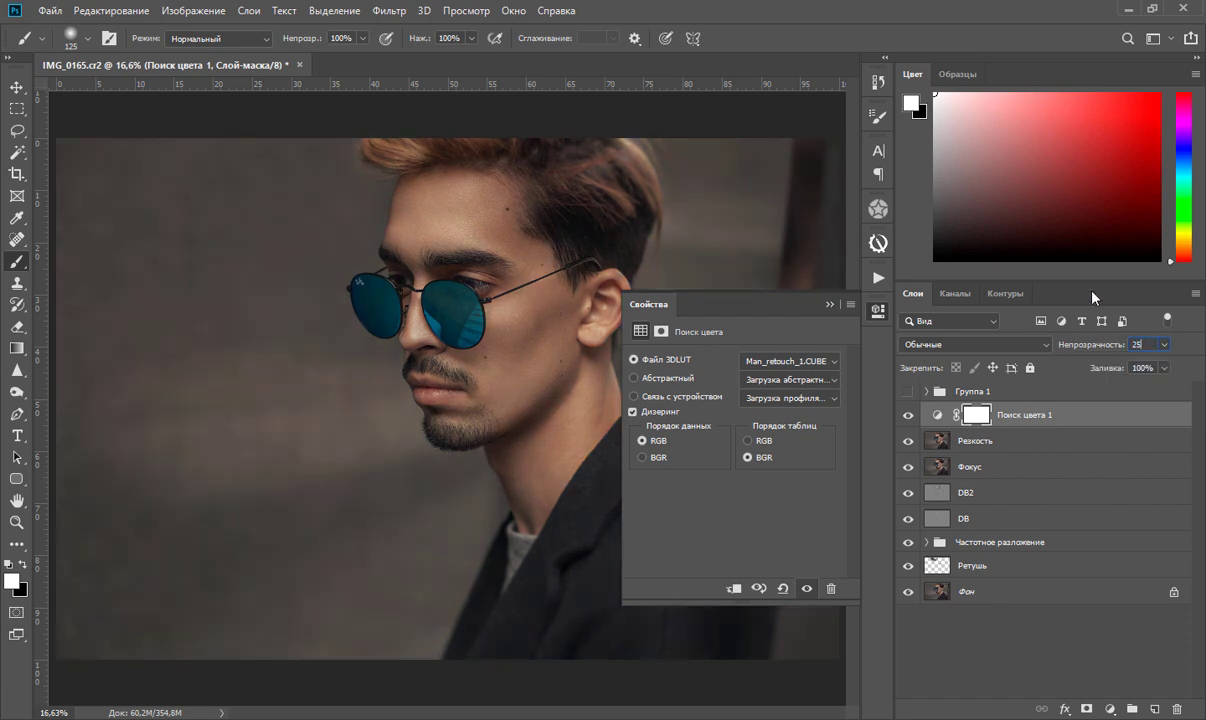
left_click(1109, 708)
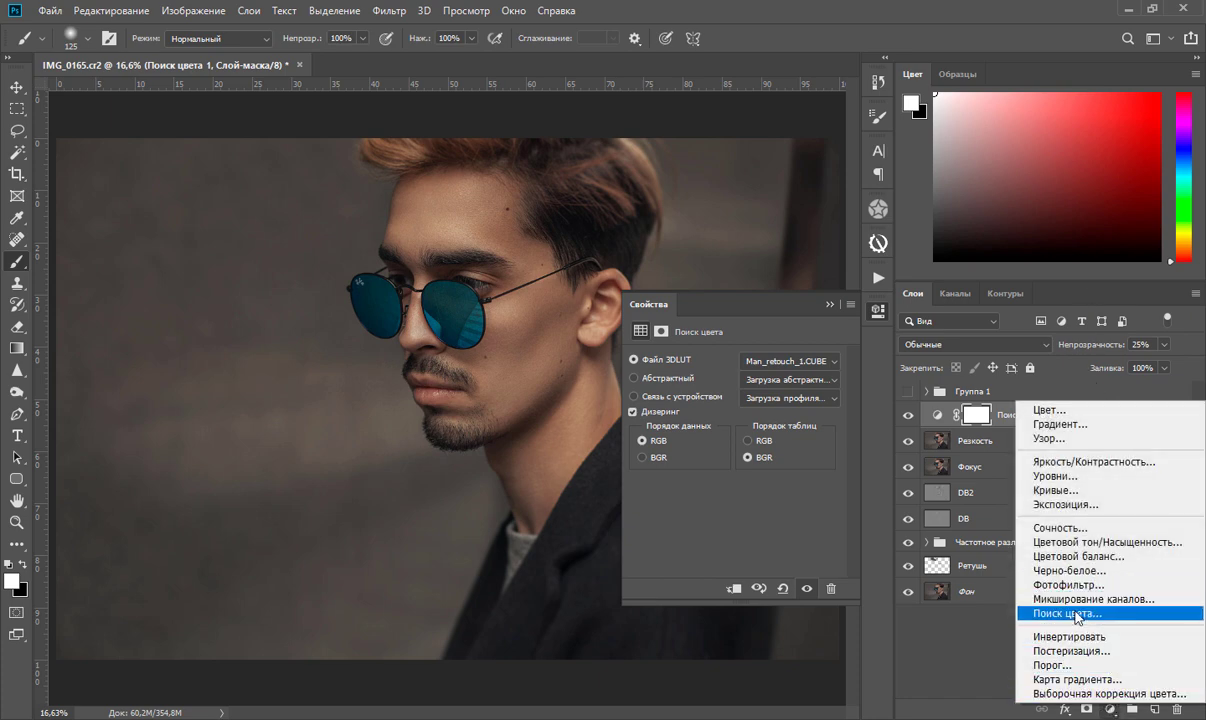
Add Color Lookup layer Поиск цвета 2 using Man_retouch_2.cube, set to 50% opacity.
left_click(1025, 612)
left_click(826, 361)
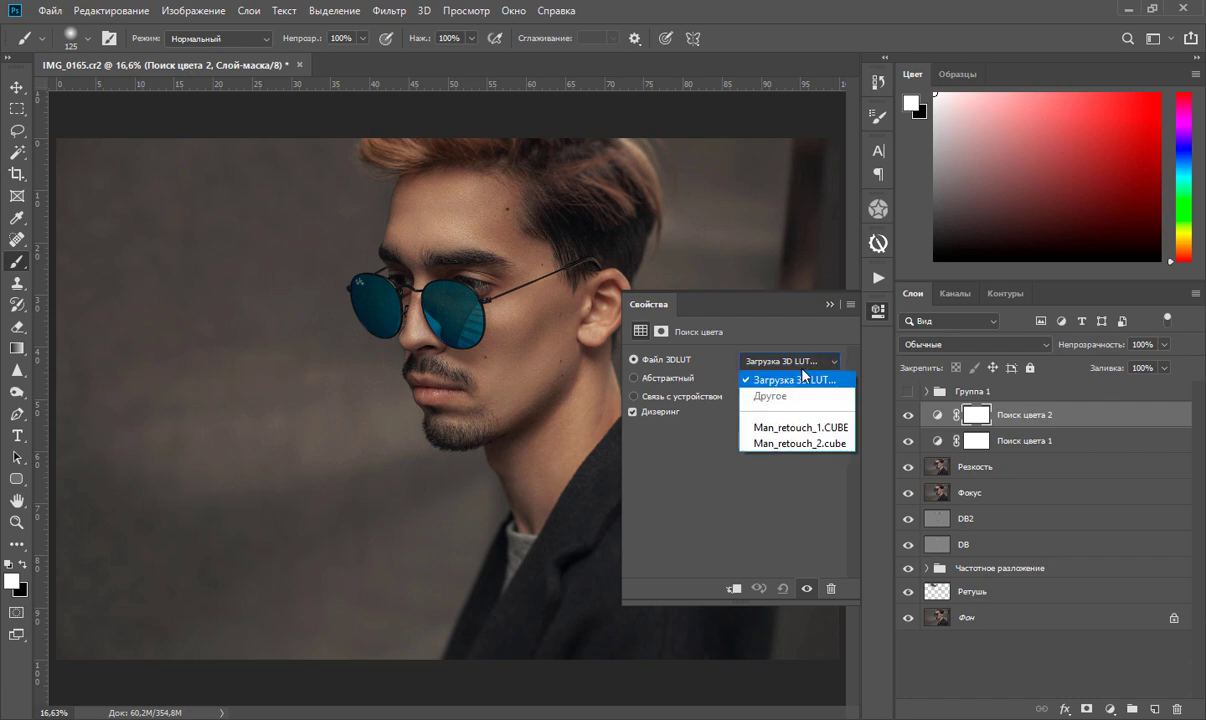
left_click(795, 444)
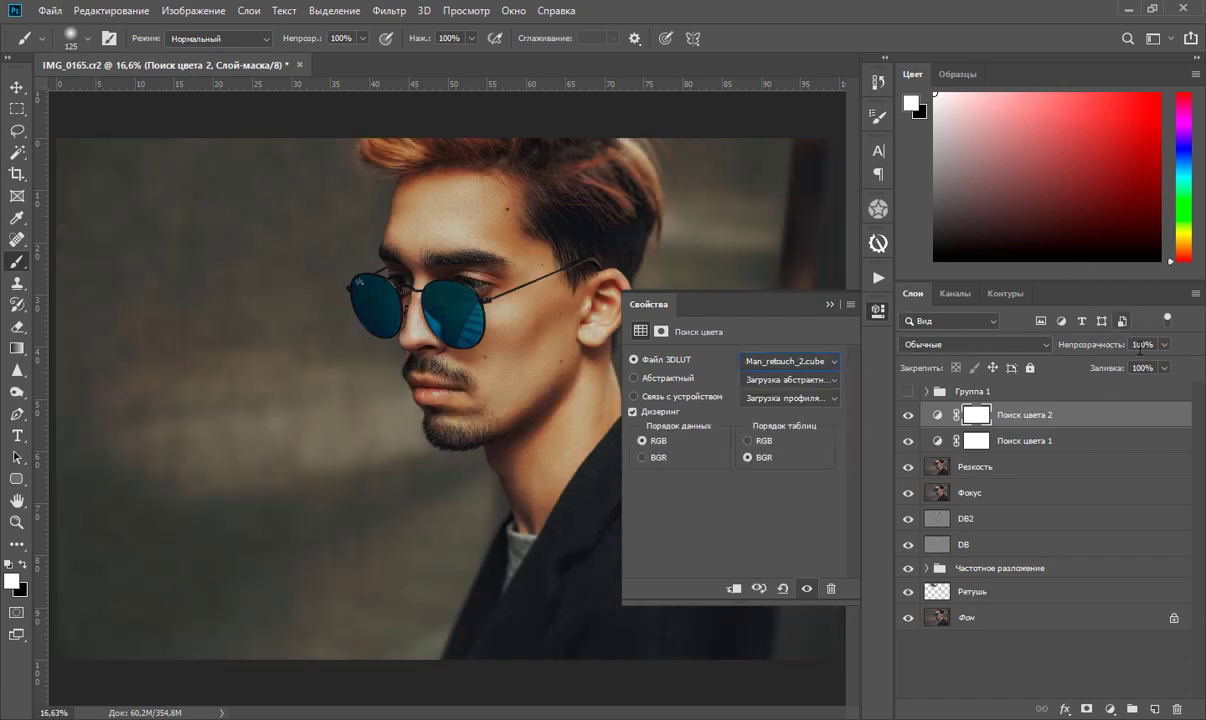
left_click(1164, 344)
left_click_drag(1150, 372, 1148, 374)
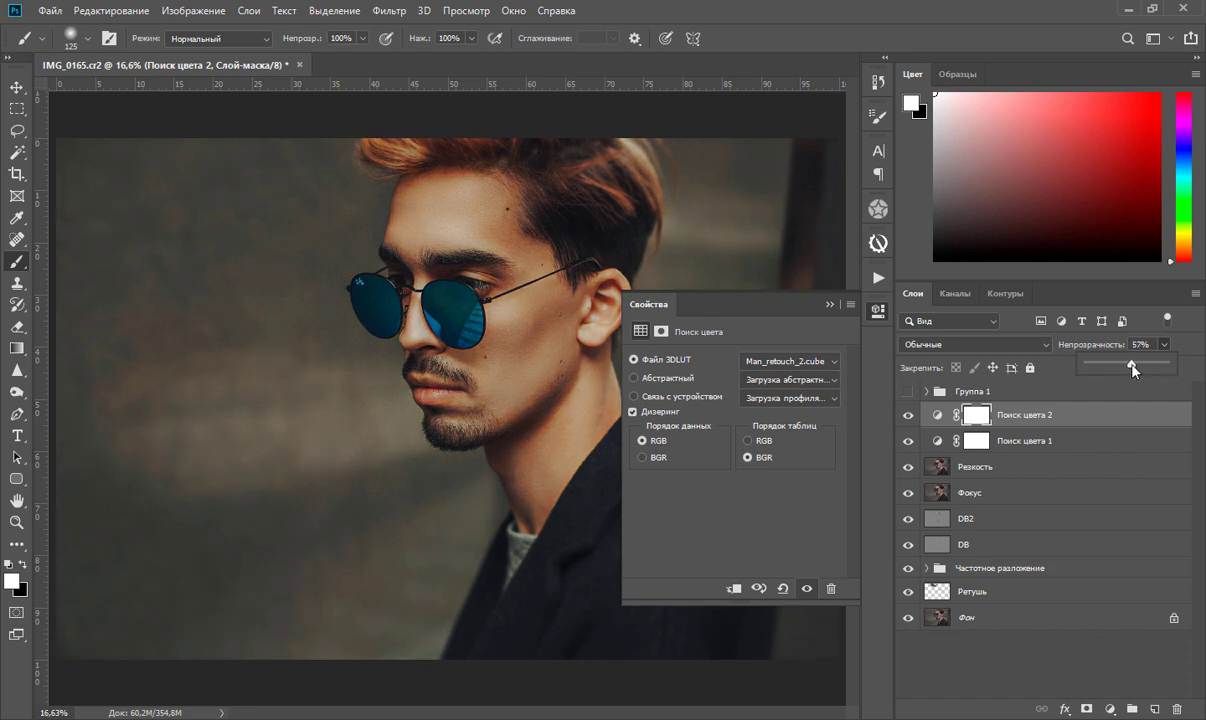
left_click_drag(1129, 369, 1123, 368)
left_click(1150, 344)
type("50")
key("Return")
left_click(832, 293)
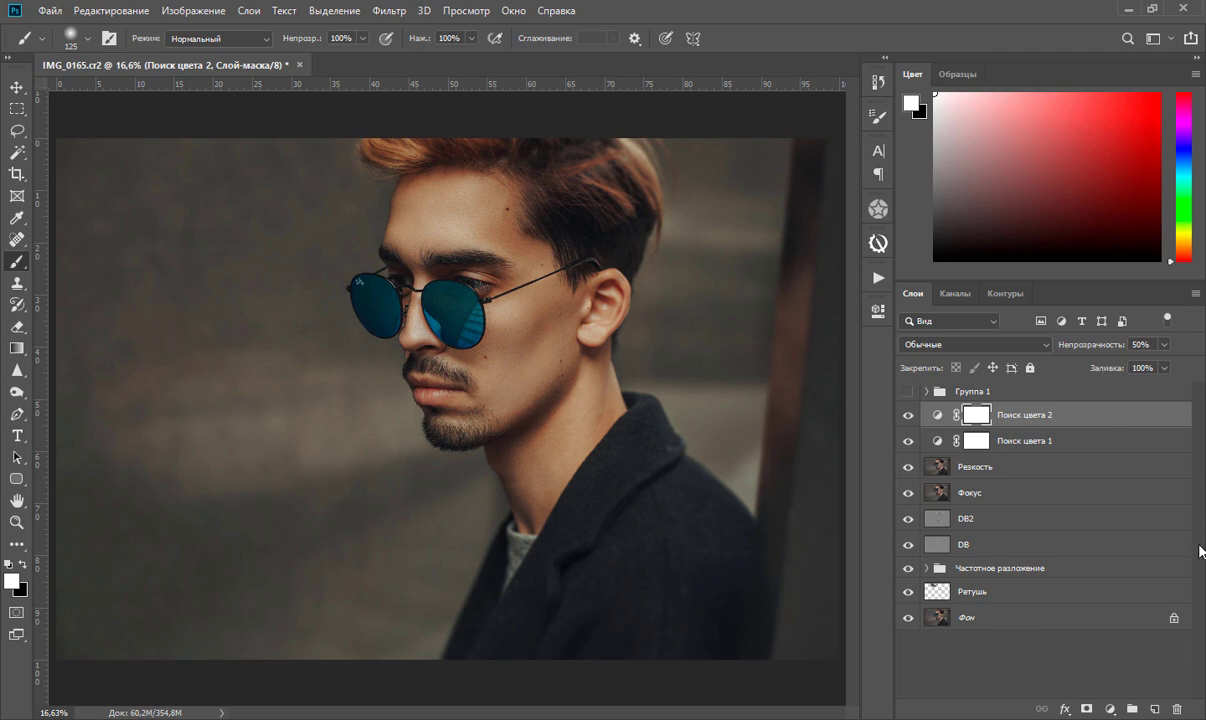
Group layers Поиск цвета 2 through Ретушь into Группа 2, then hide it to view the original.
left_click(1078, 592, "shift")
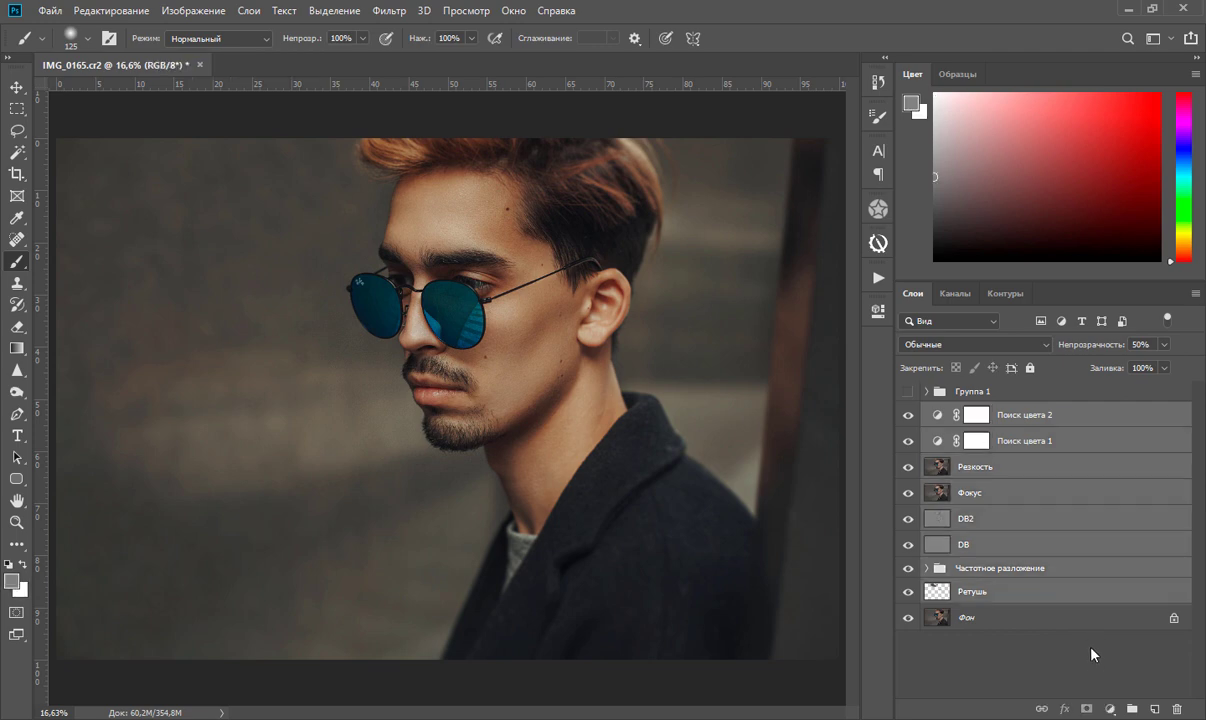
key("ctrl+g")
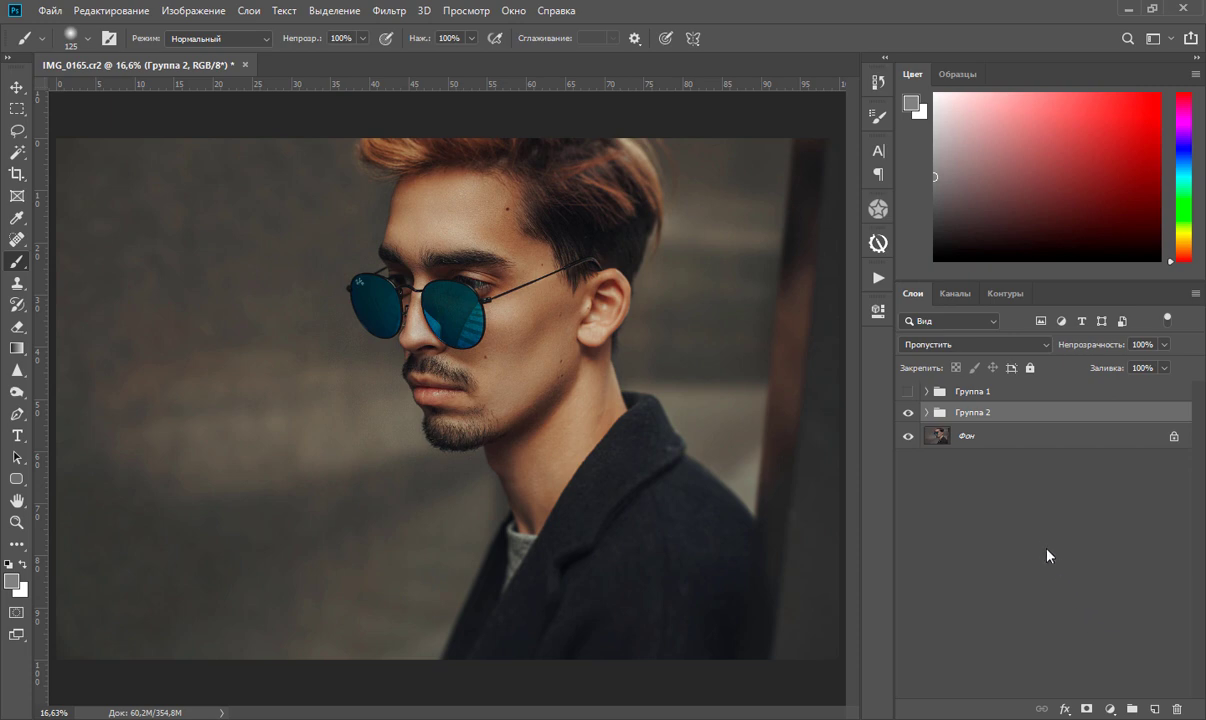
left_click(907, 412)
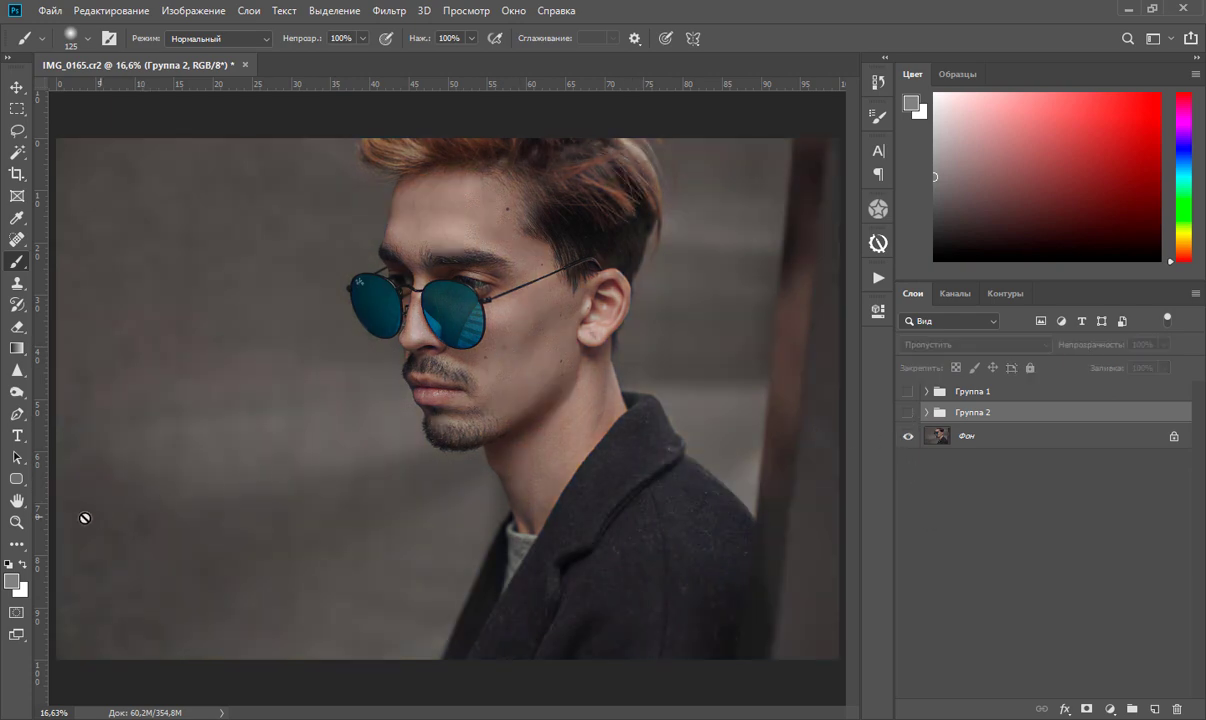
Zoom into the face and toggle Группа 2 on and off to compare before and after.
left_click(22, 520)
left_click(462, 326)
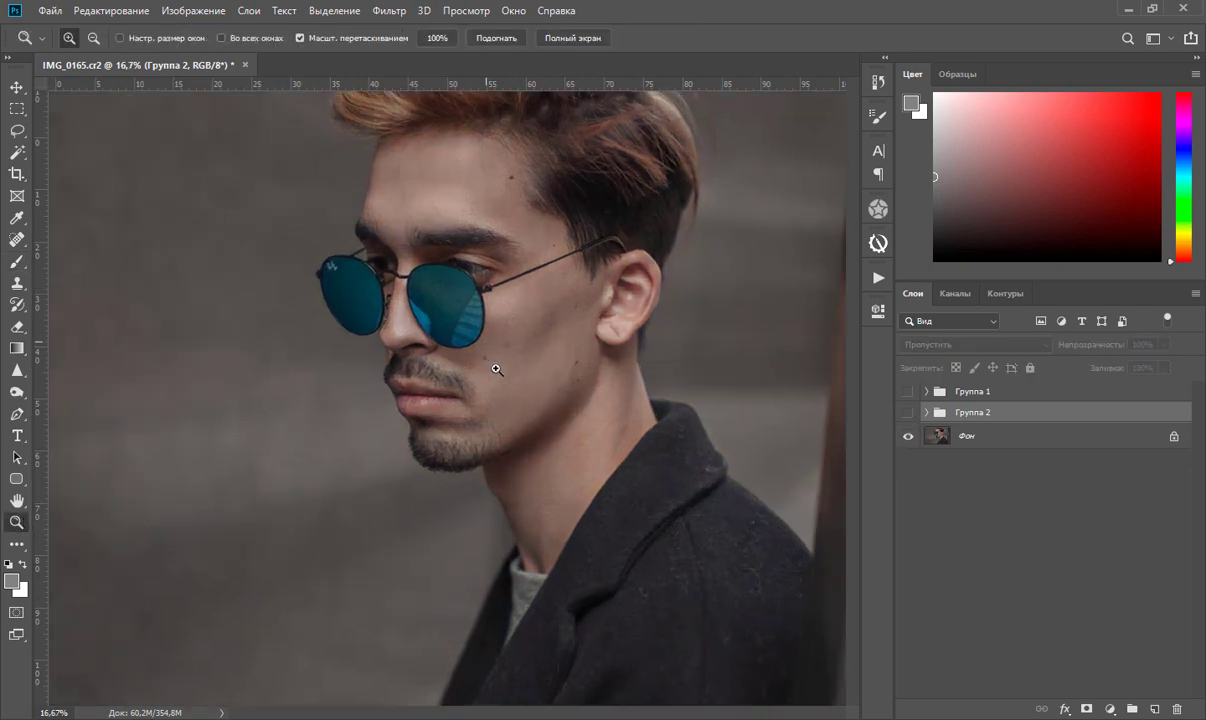
left_click(465, 197)
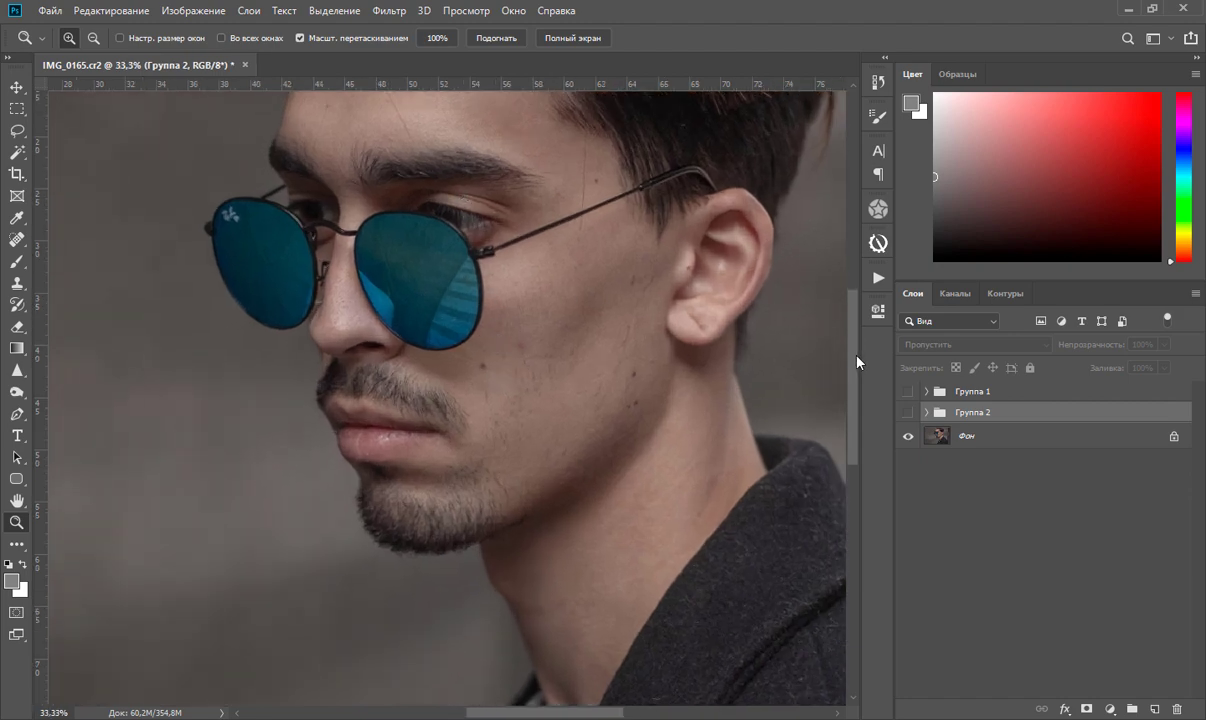
scroll(855, 337, "up", 2)
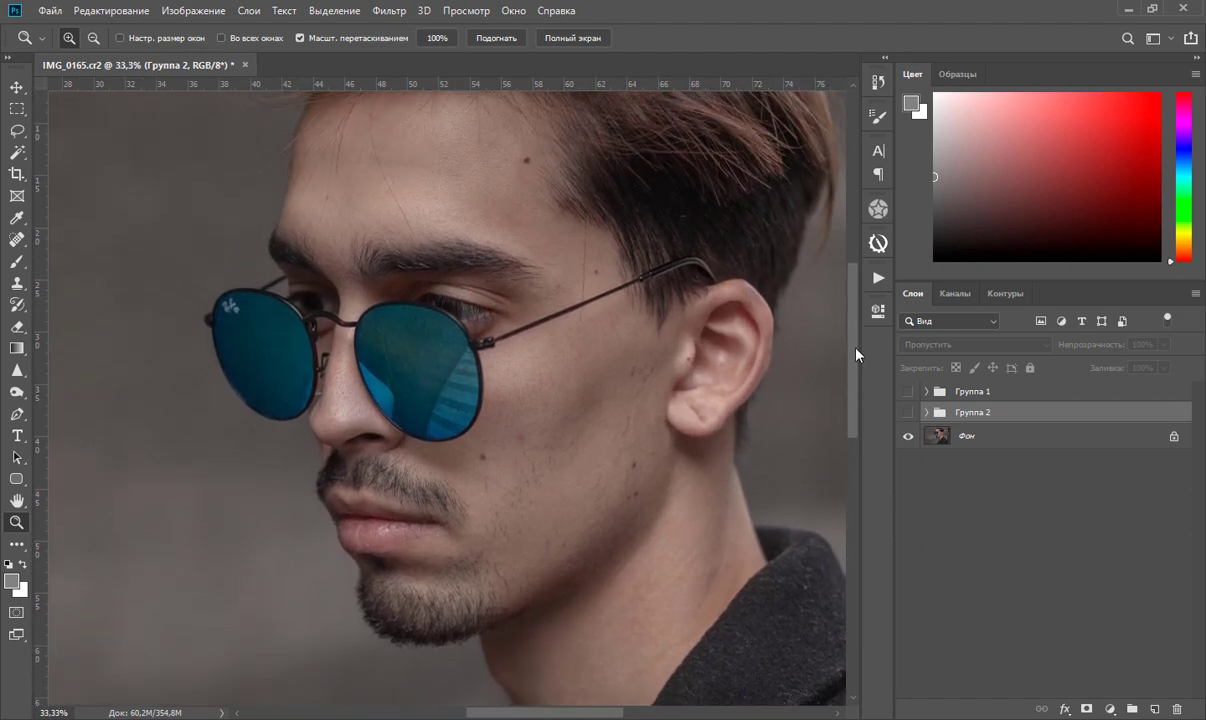
scroll(858, 343, "up", 2)
left_click(908, 412)
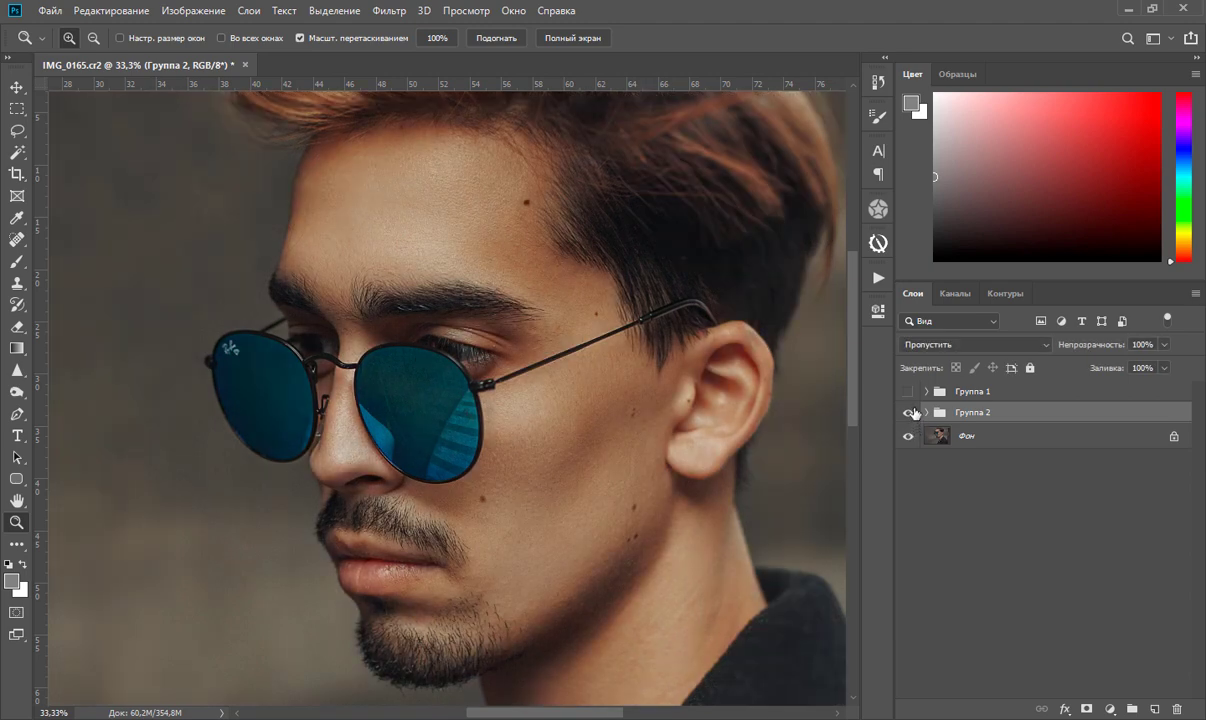
left_click(909, 413)
left_click(908, 412)
left_click(629, 244, "alt")
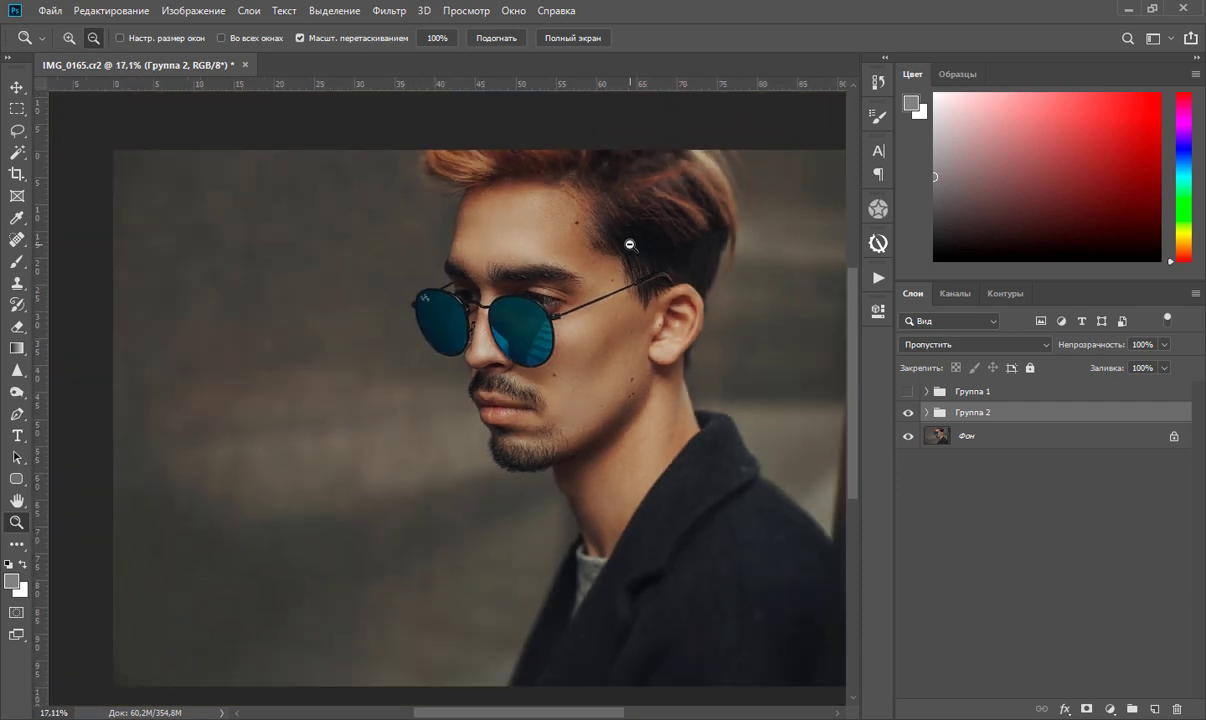